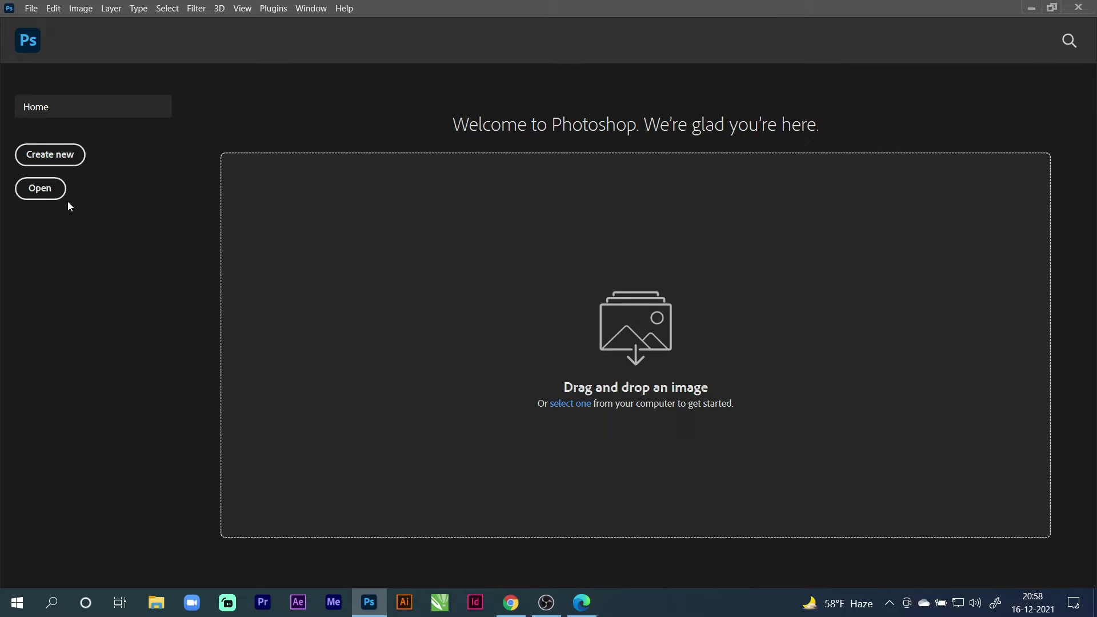
Browse to the Desktop folder to look for the background files to open
left_click(37, 200)
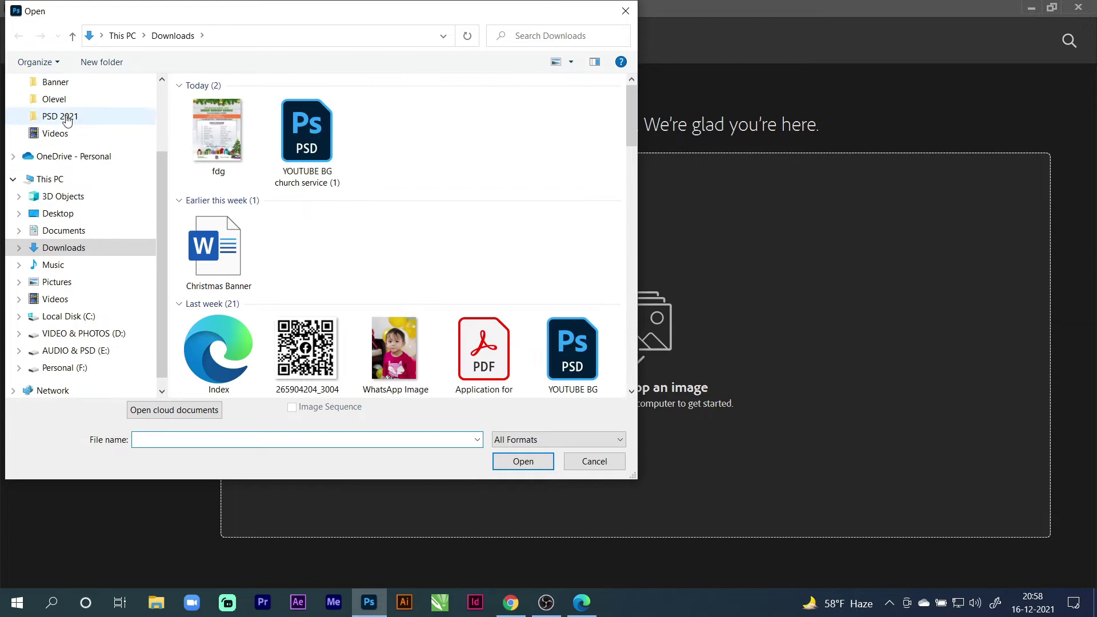
scroll(57, 246, "up", 1)
left_click(63, 246)
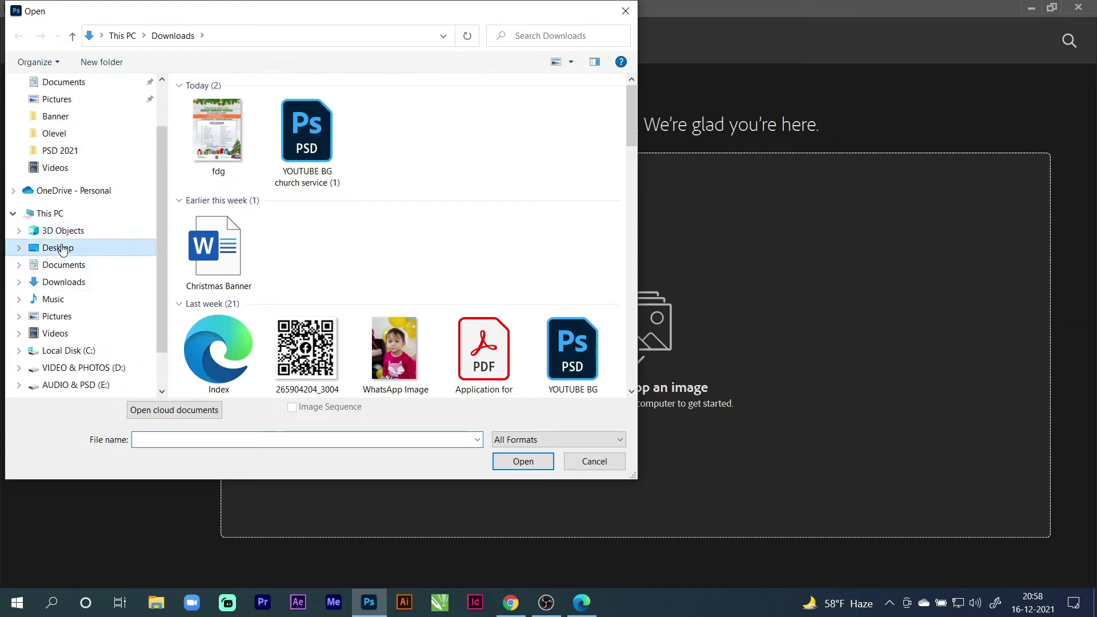
scroll(442, 273, "down", 10)
scroll(442, 273, "up", 6)
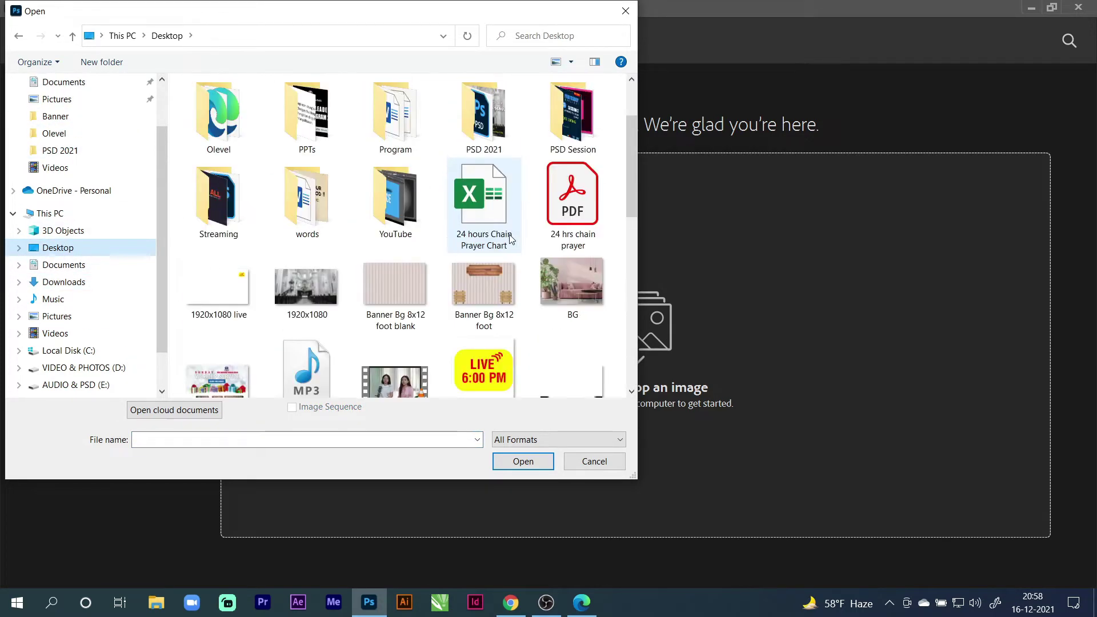
Open the files MAKING BG 1, MAKING BG 2, making BG 3, making BG 4 and merge layer BG together
scroll(507, 240, "down", 4)
left_click(320, 166)
key("Right")
key("Right")
key("Right")
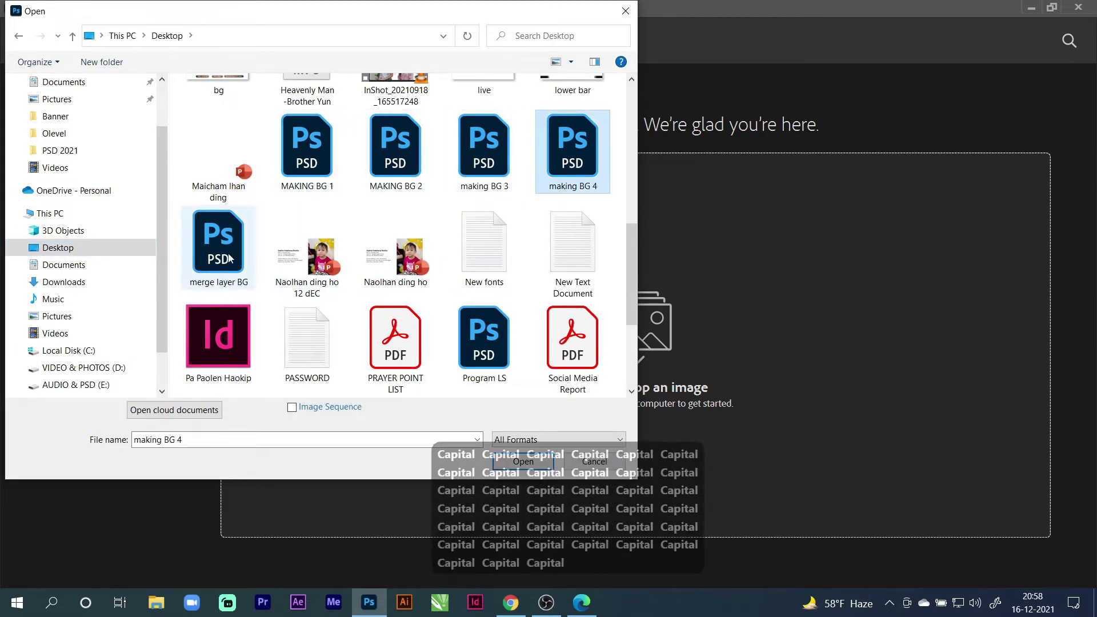
left_click(223, 276, "ctrl")
left_click(308, 157, "ctrl")
left_click(388, 159, "ctrl")
left_click(487, 154, "ctrl")
key("Return")
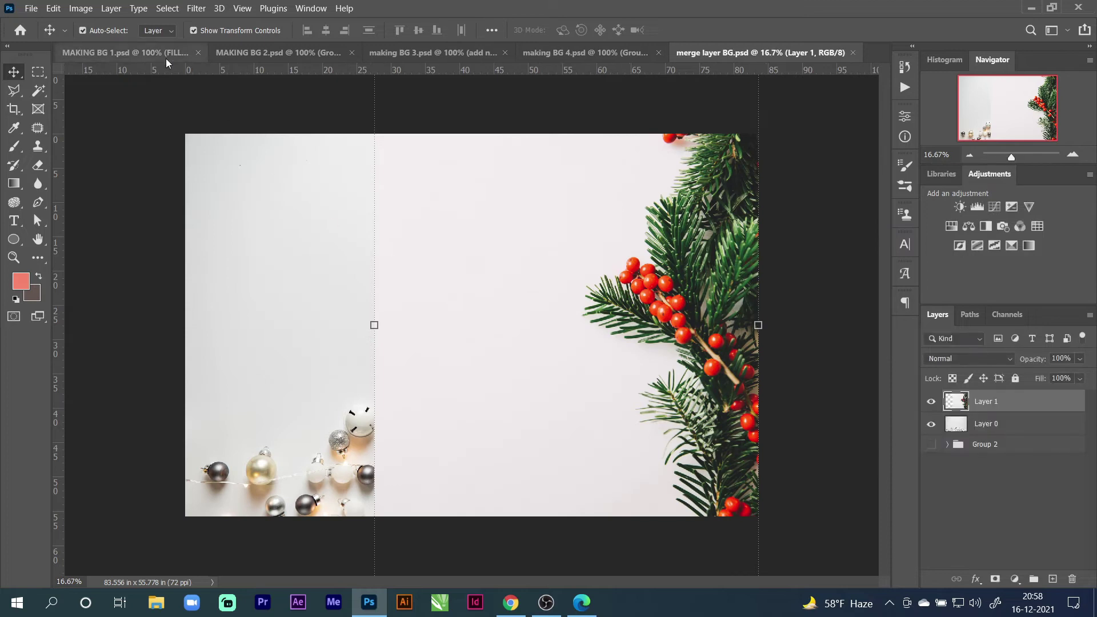
In MAKING BG 1.psd, group the two text layers with Layer 1 and hide the group
left_click(134, 53)
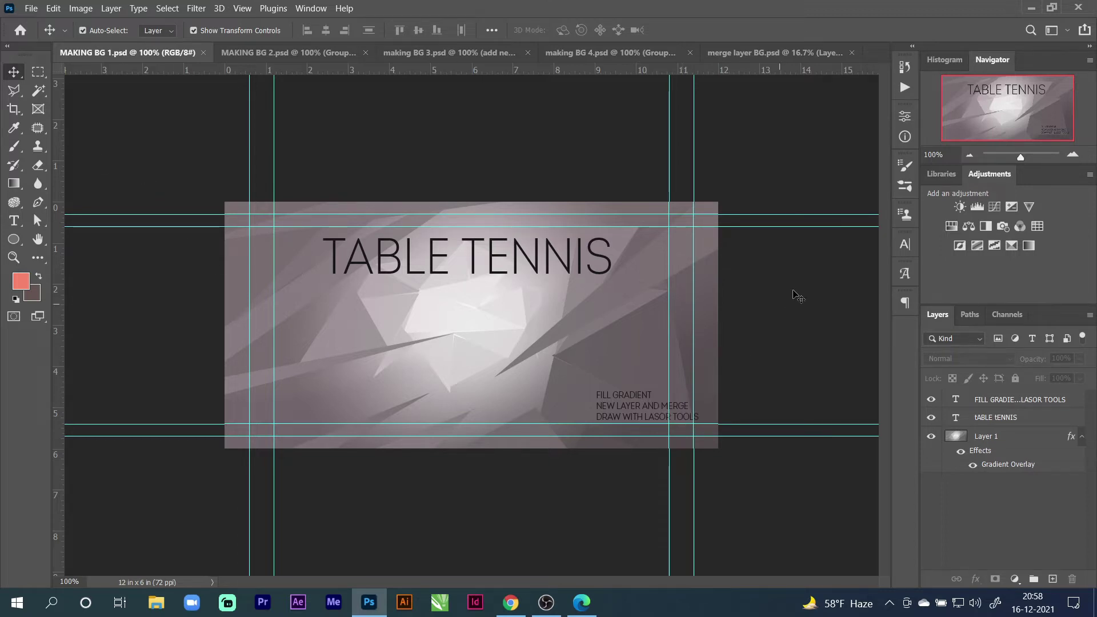
left_click(1072, 156)
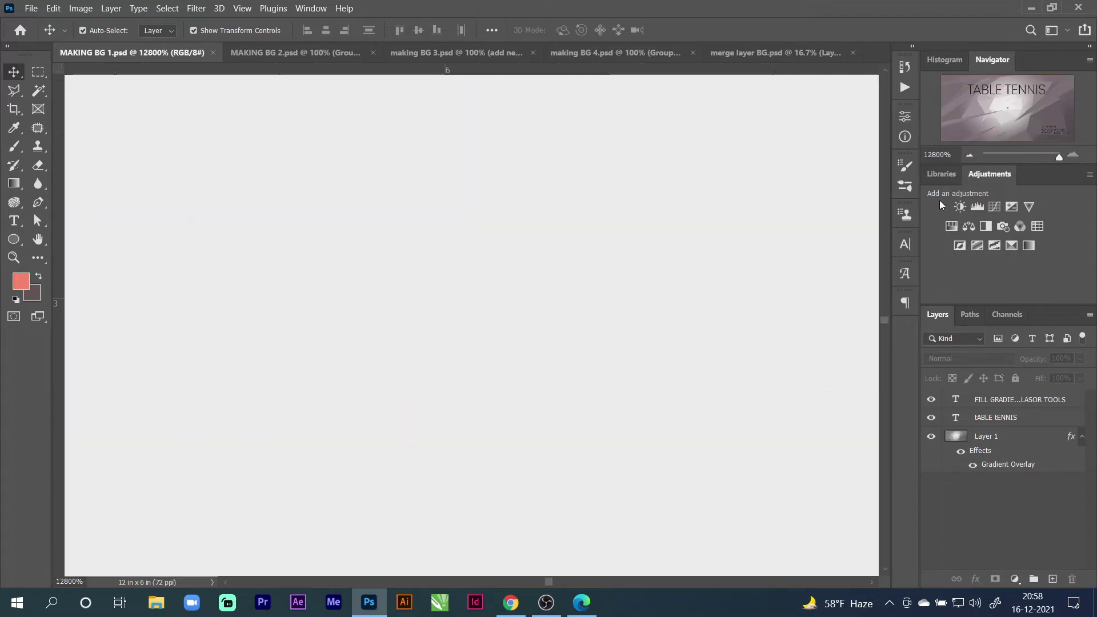
key("ctrl+0")
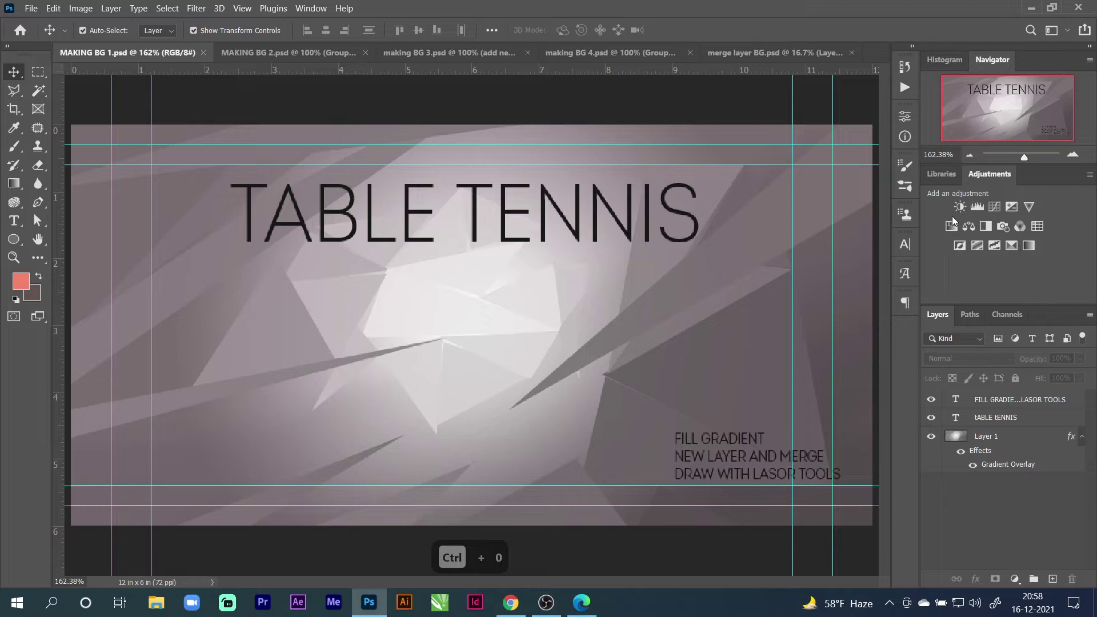
left_click(979, 438)
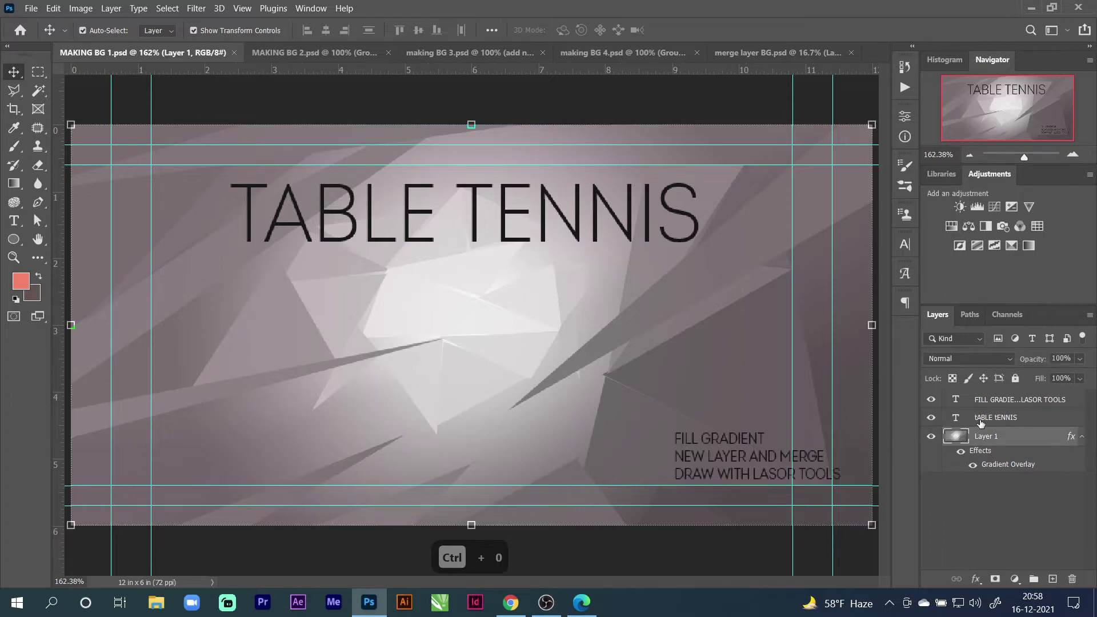
left_click(984, 401, "shift")
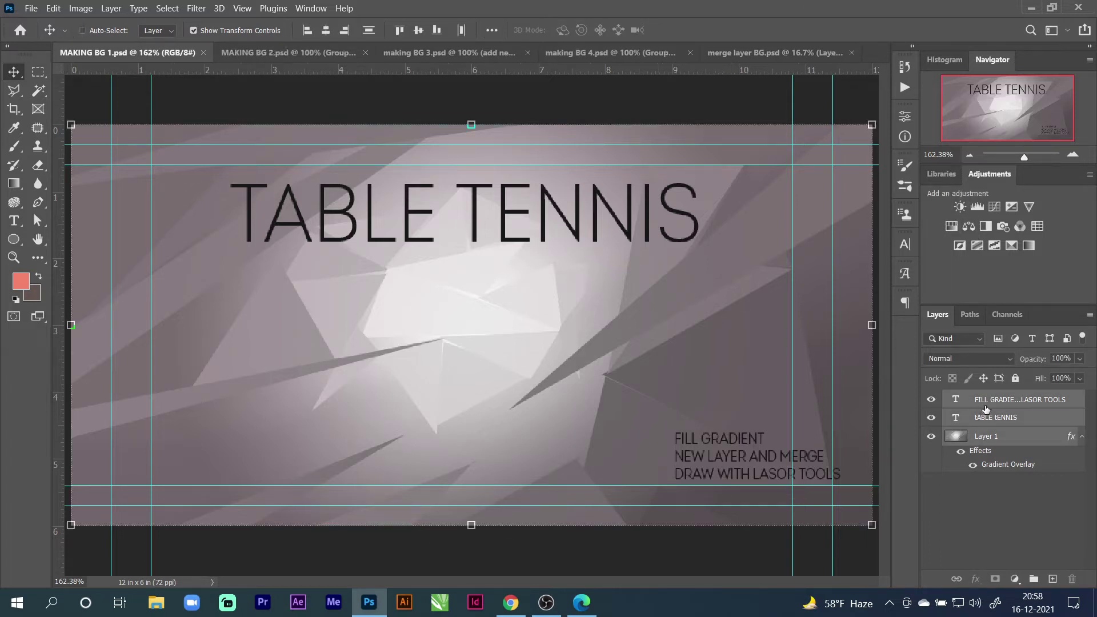
key("ctrl+g")
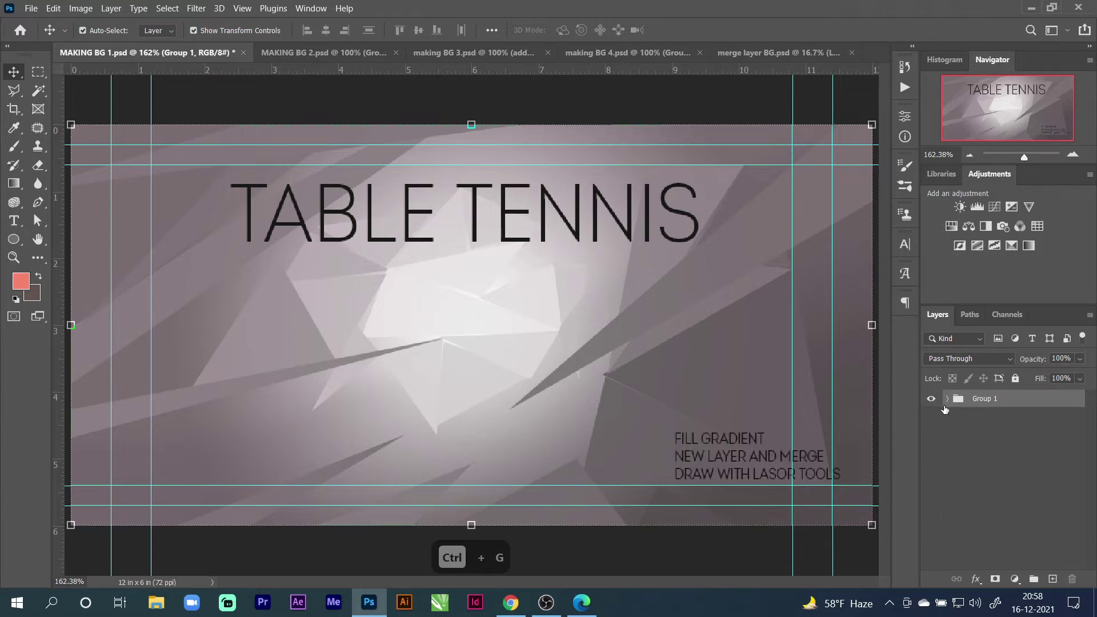
left_click(930, 400)
Add a new layer above the group, fill it with the background color and give it a Gradient Overlay effect
left_click(1052, 579)
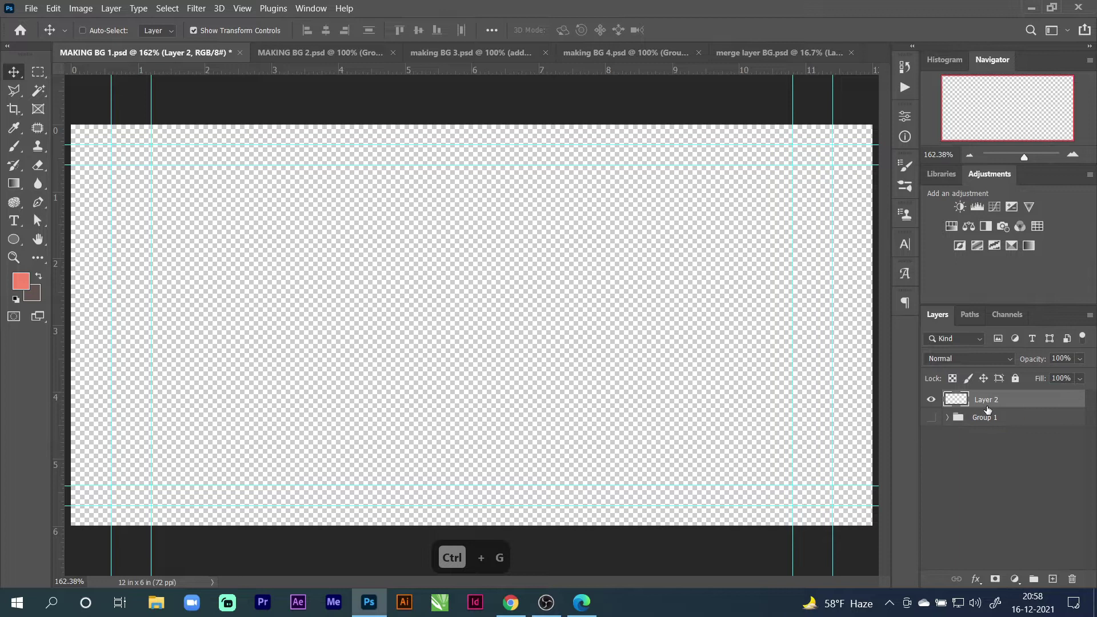
key("ctrl+Delete")
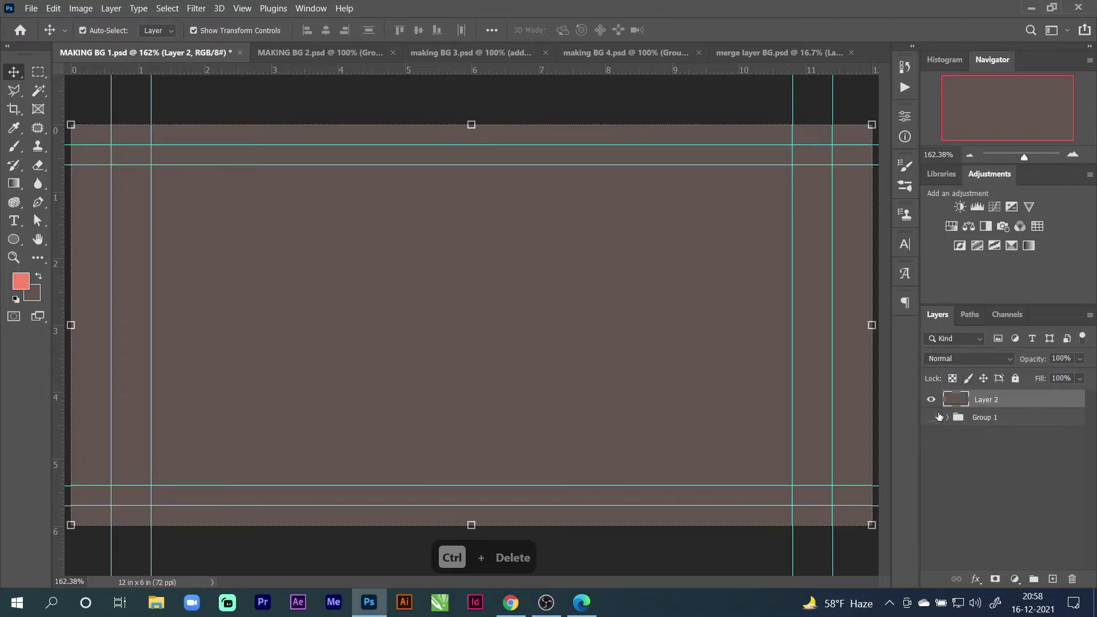
left_click(975, 578)
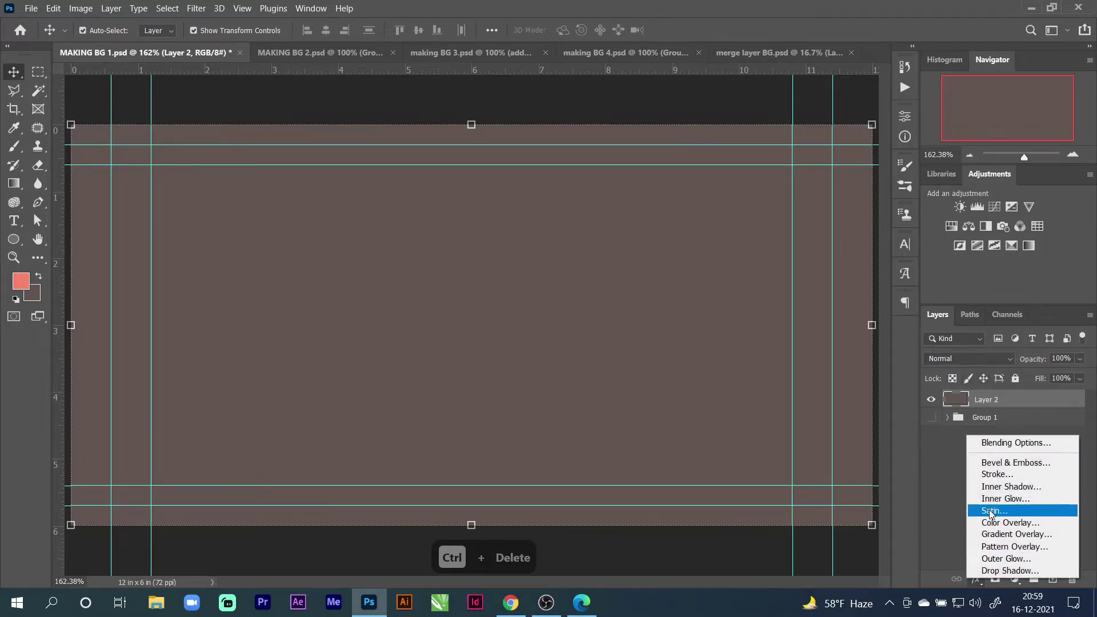
left_click(1006, 537)
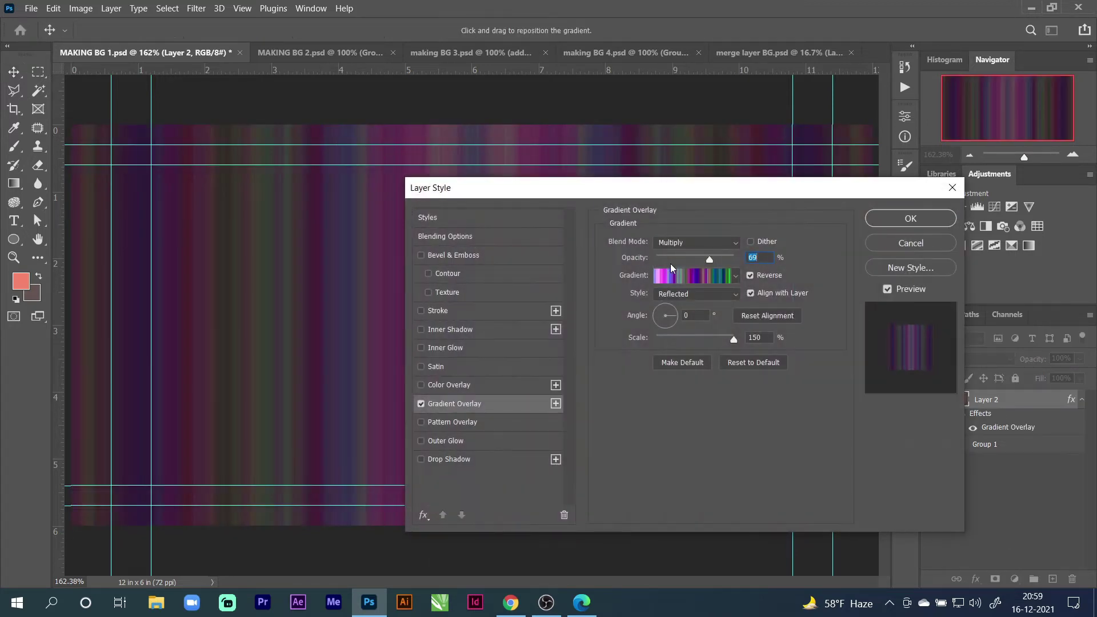
left_click(699, 295)
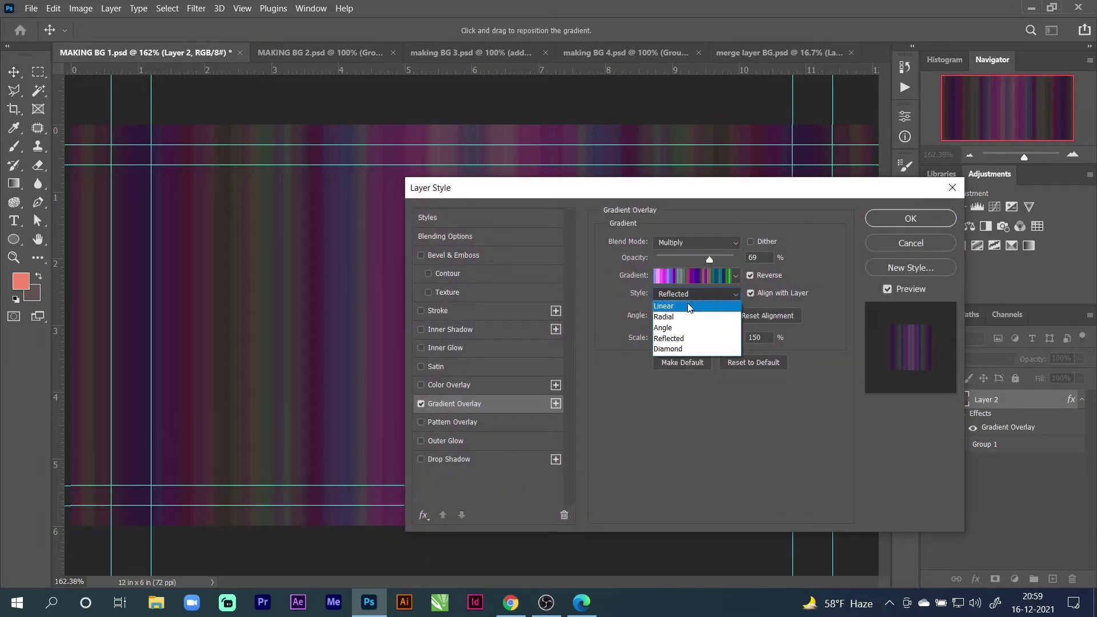
left_click(636, 260)
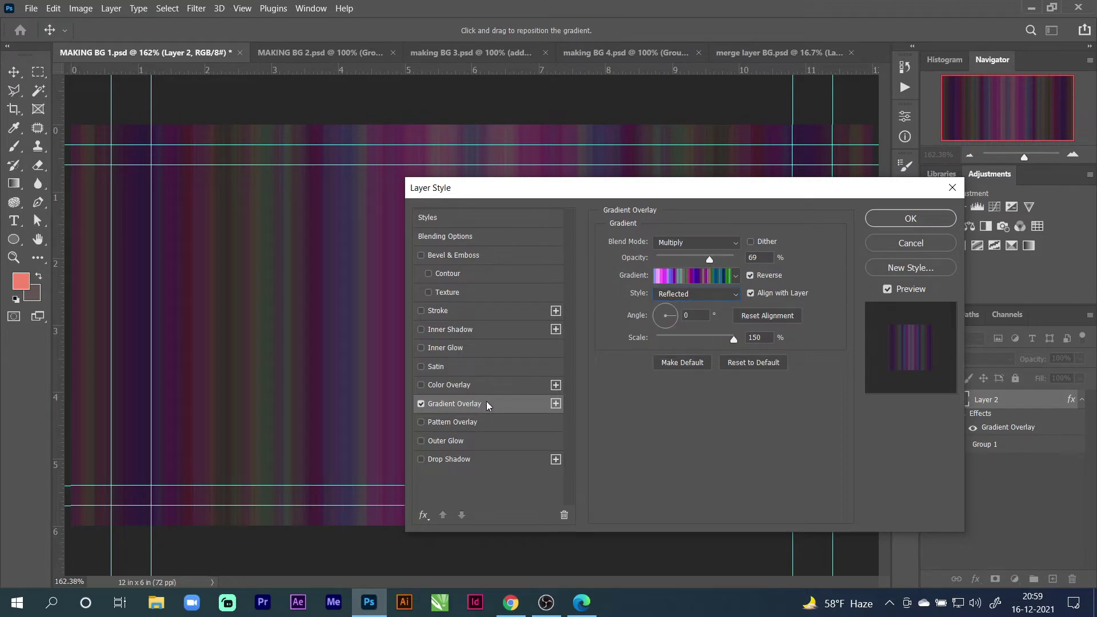
Set the overlay's gradient to the Foreground to Background preset and its opacity to 100%
left_click(681, 279)
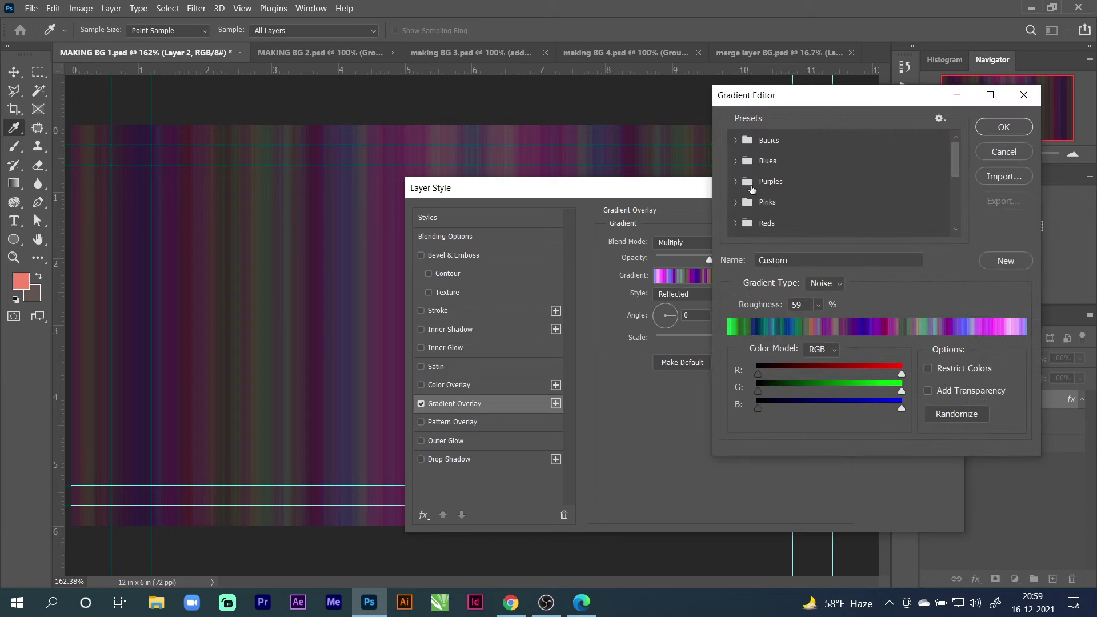
left_click(735, 140)
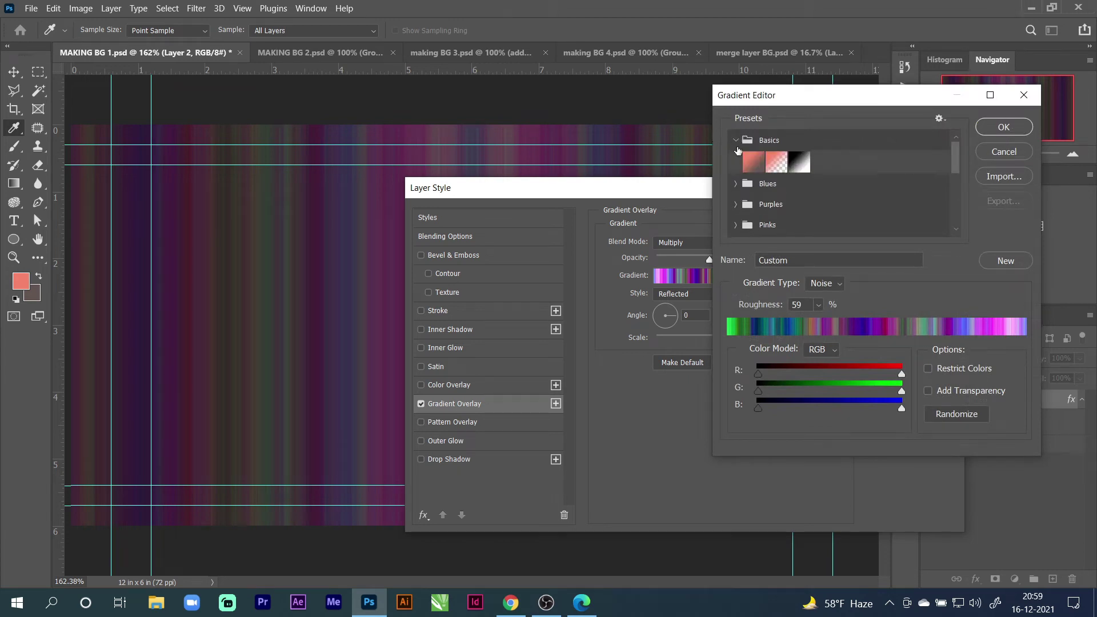
left_click(751, 163)
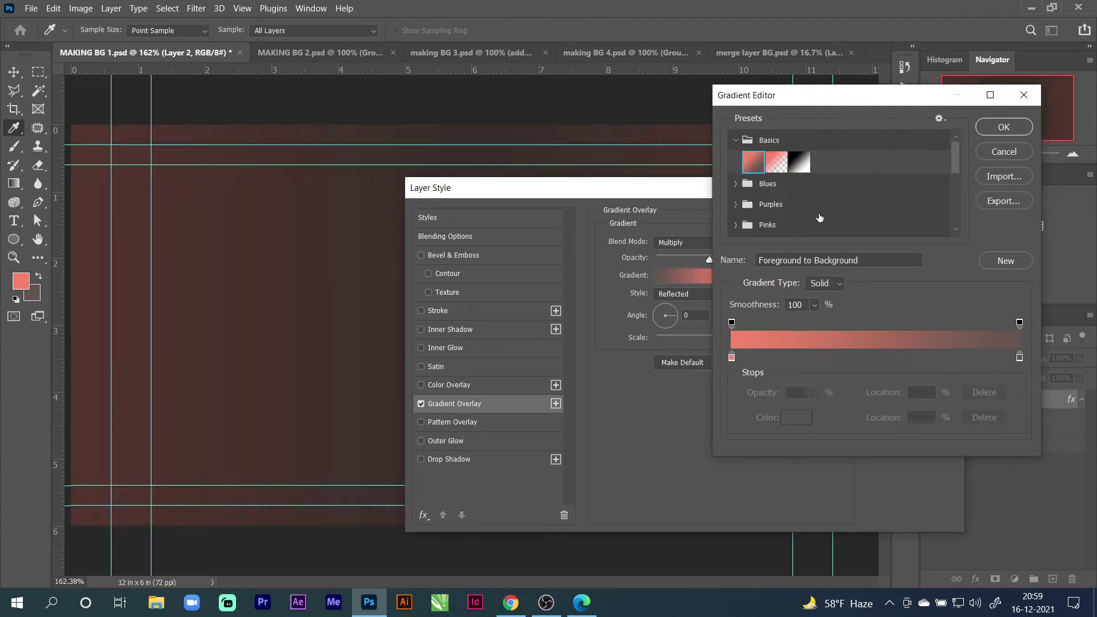
left_click(1002, 127)
left_click_drag(716, 263, 814, 283)
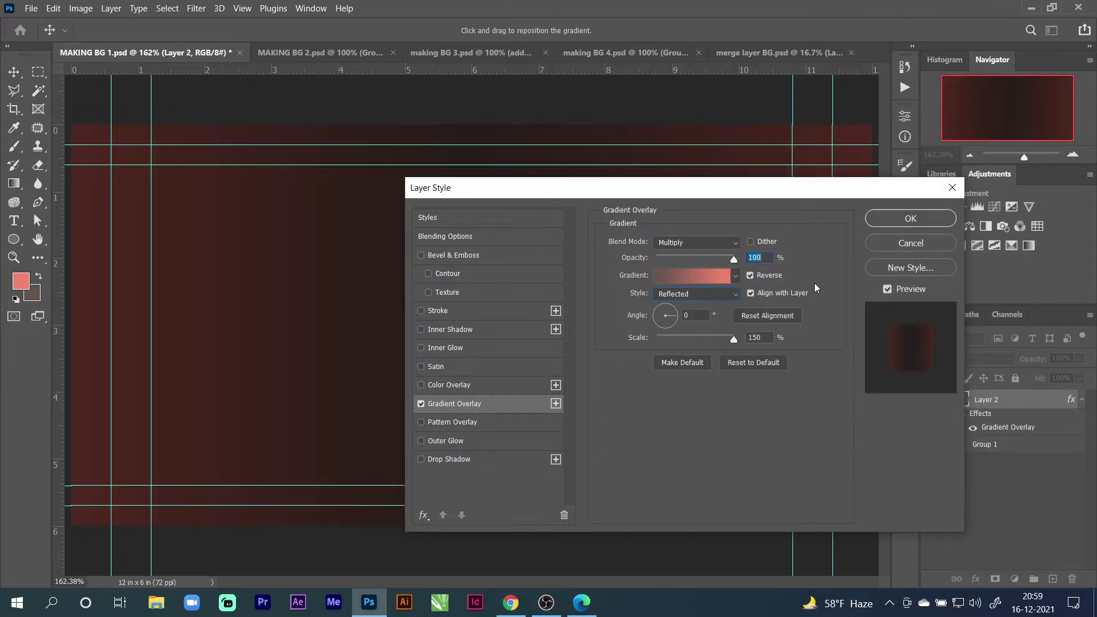
Set the gradient overlay's blend mode to Normal and its style to Radial
left_click(683, 244)
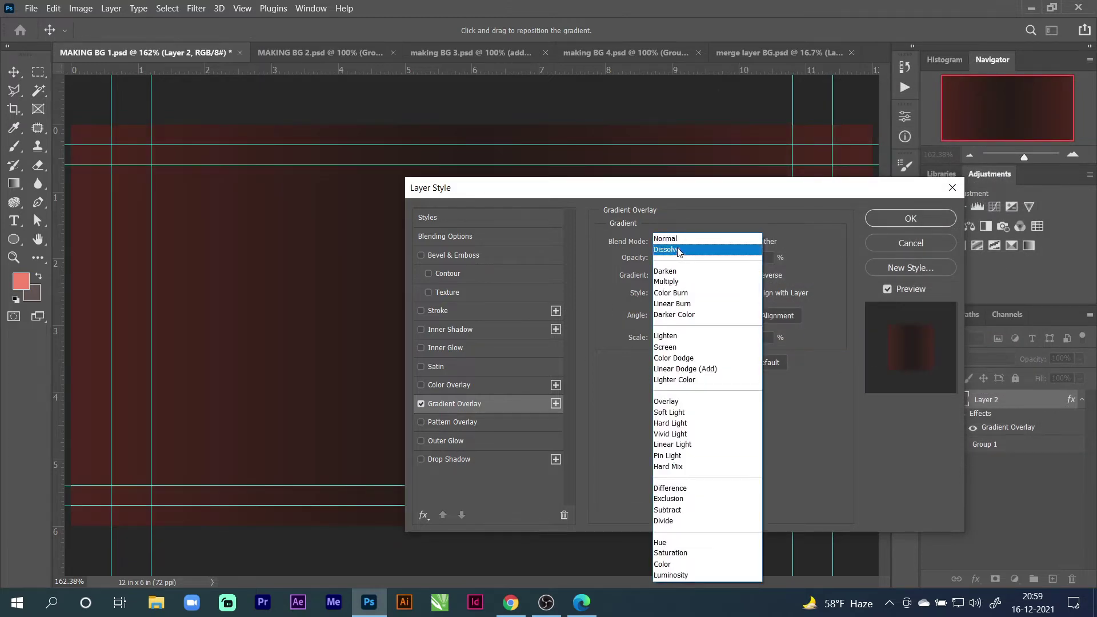
left_click(667, 239)
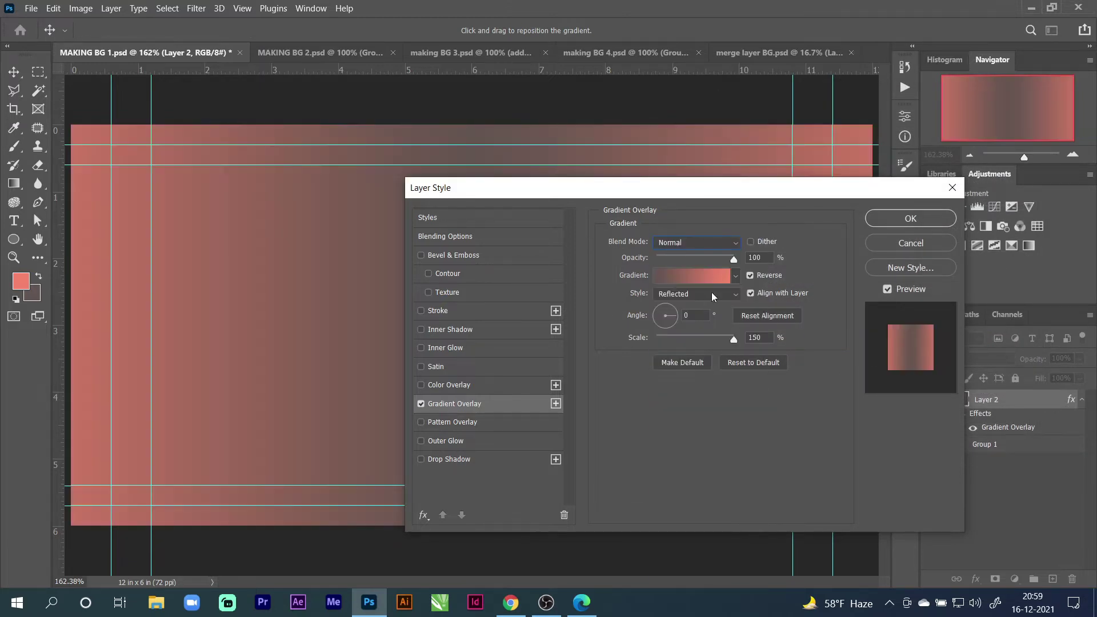
left_click(685, 292)
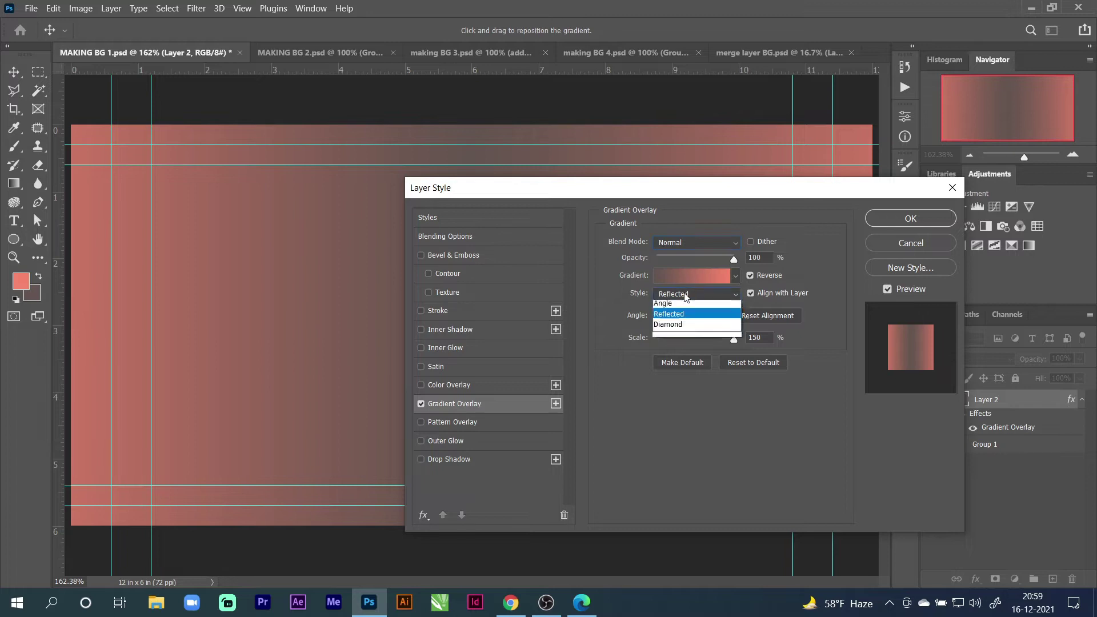
left_click(676, 318)
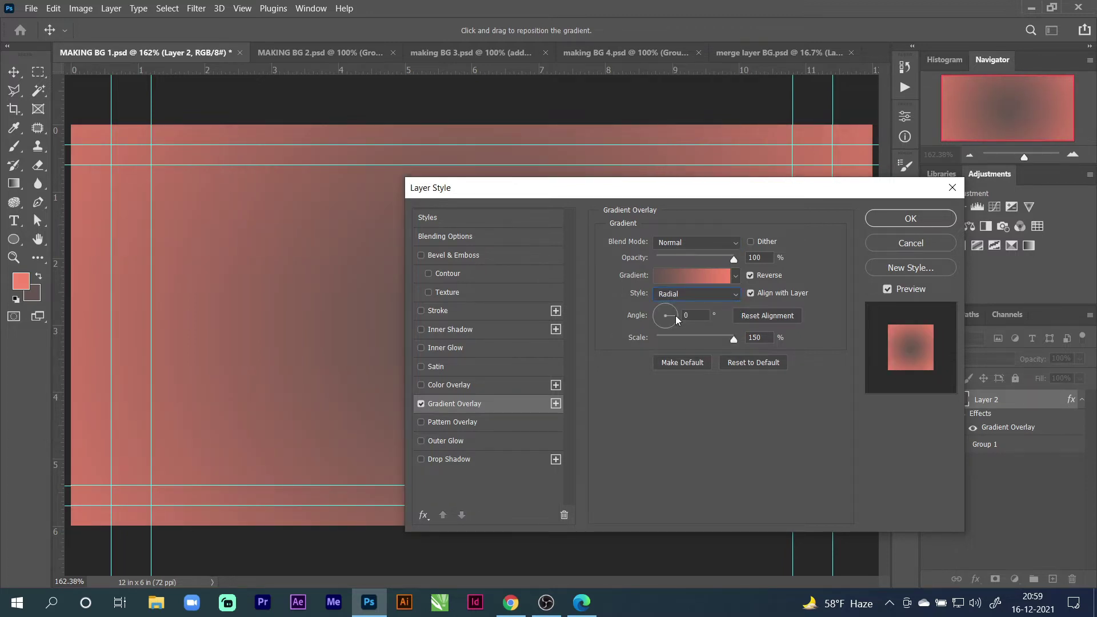
Change the gradient's starting color stop to grey 8d8a89
left_click(695, 275)
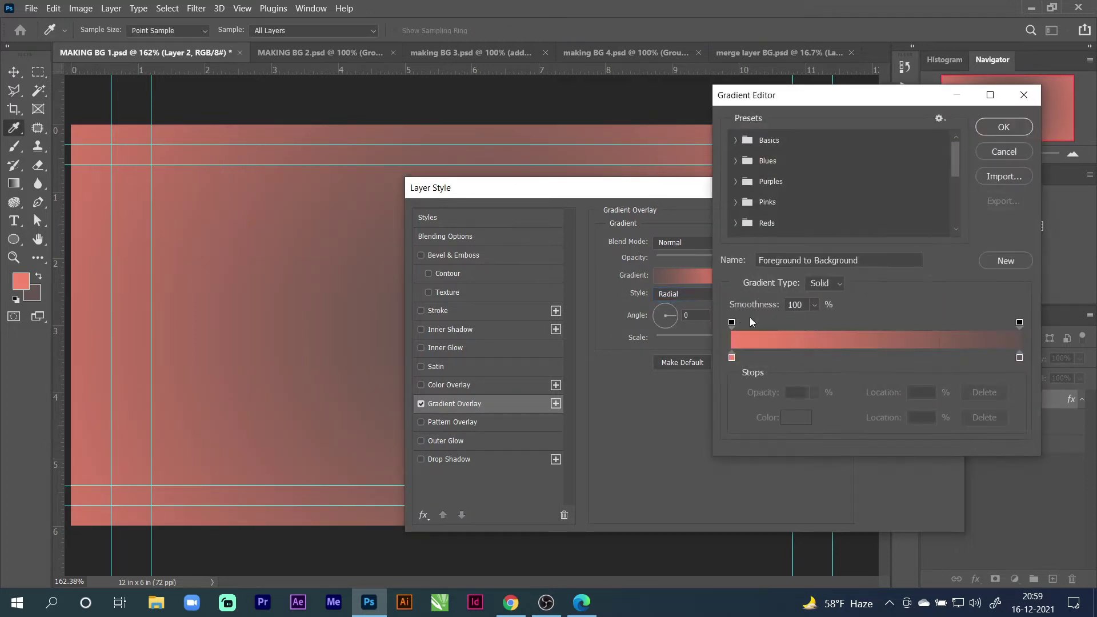
double_click(731, 358)
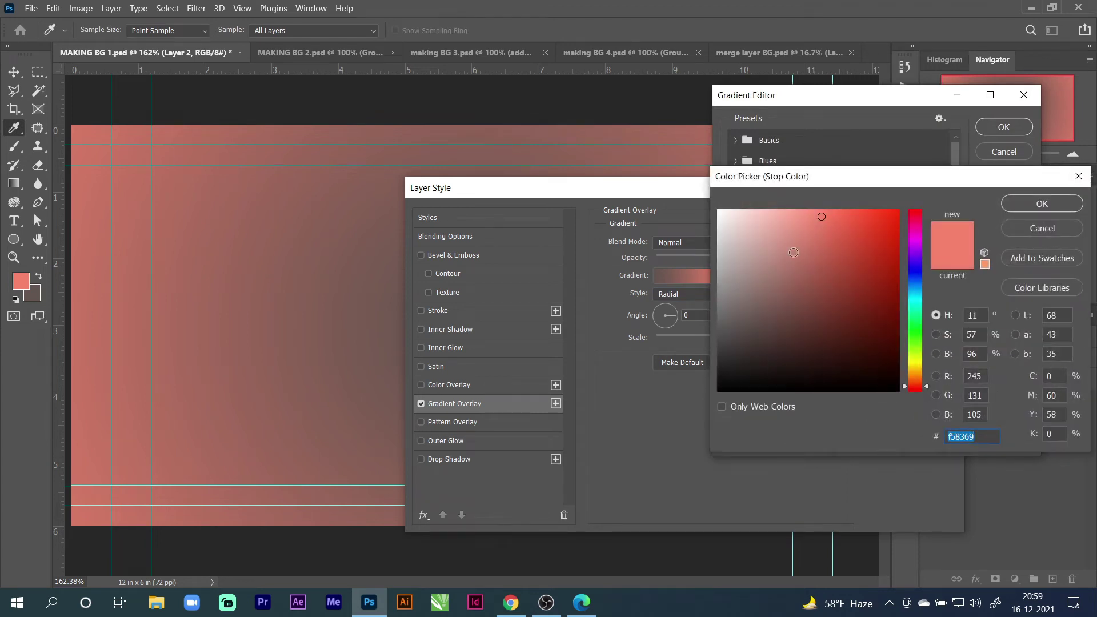
left_click(722, 290)
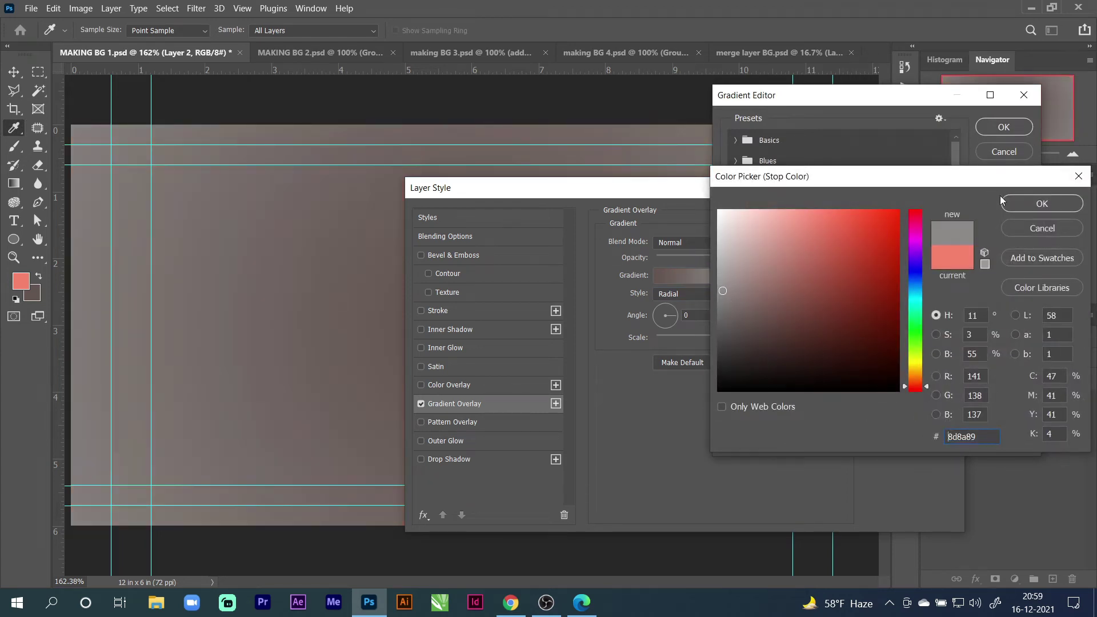
left_click(1004, 202)
Set the gradient's end color stop to white ffffff and apply the gradient overlay to the layer
left_click(1020, 357)
double_click(1019, 357)
type("ffffff")
left_click(1044, 203)
left_click(1003, 128)
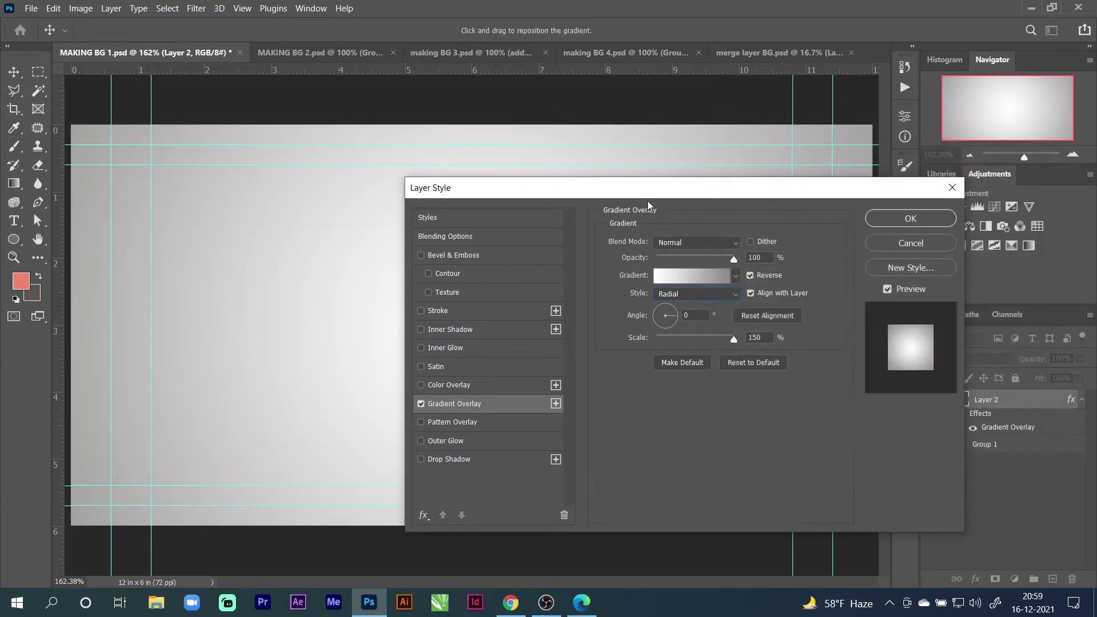
left_click_drag(765, 194, 799, 217)
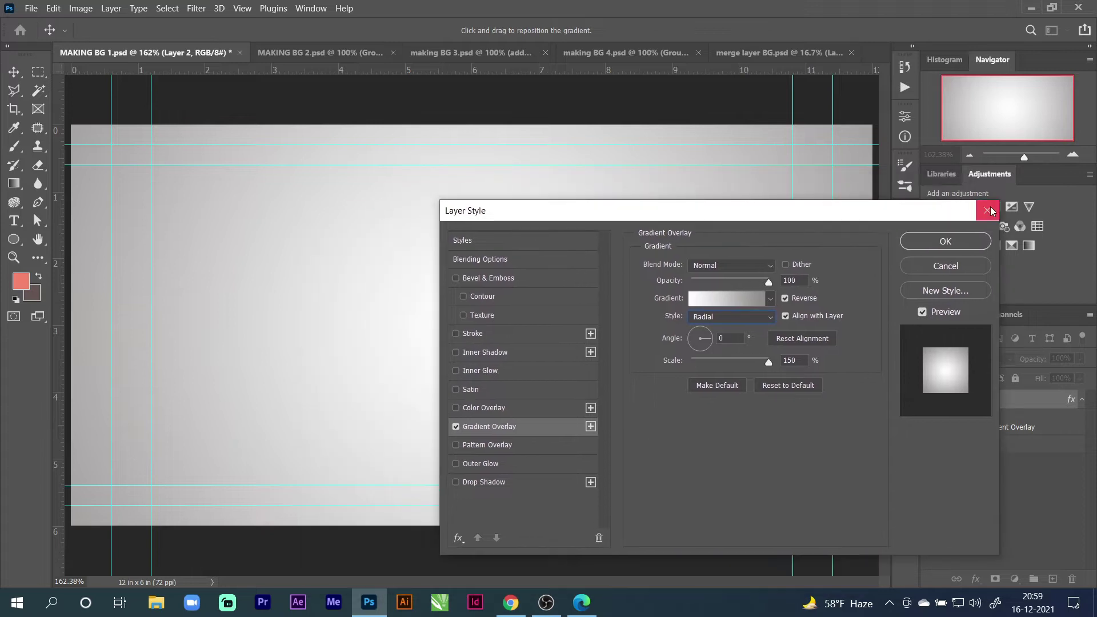
left_click(965, 239)
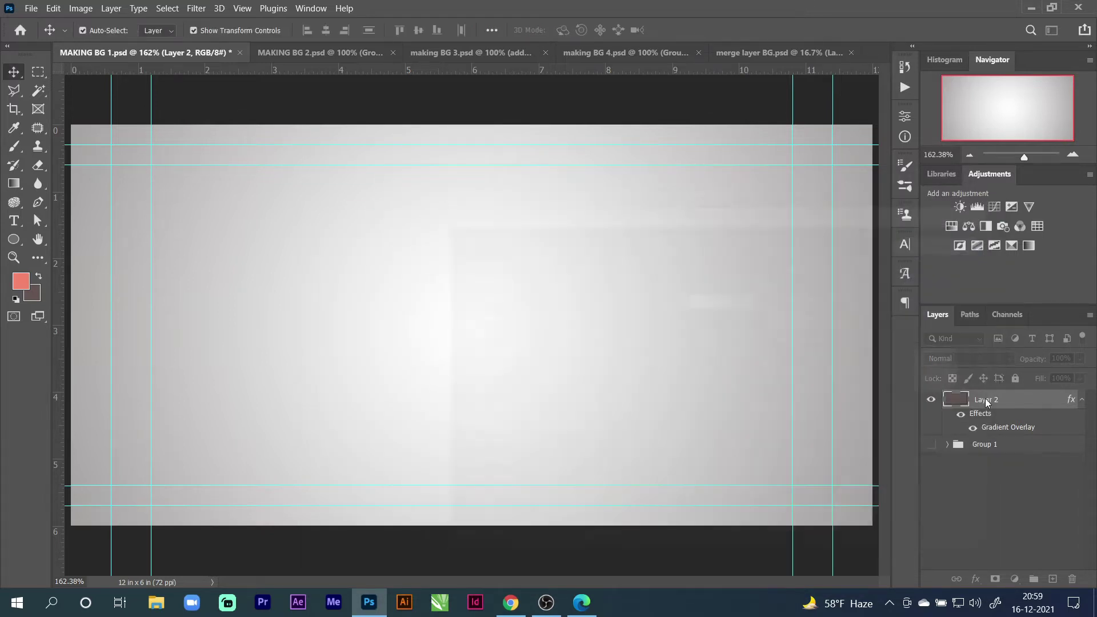
Move both text layers out of Group 1 to above Layer 2, hide the tABLE tENNIS layer and select the FILL GRADIENT text
left_click(948, 444)
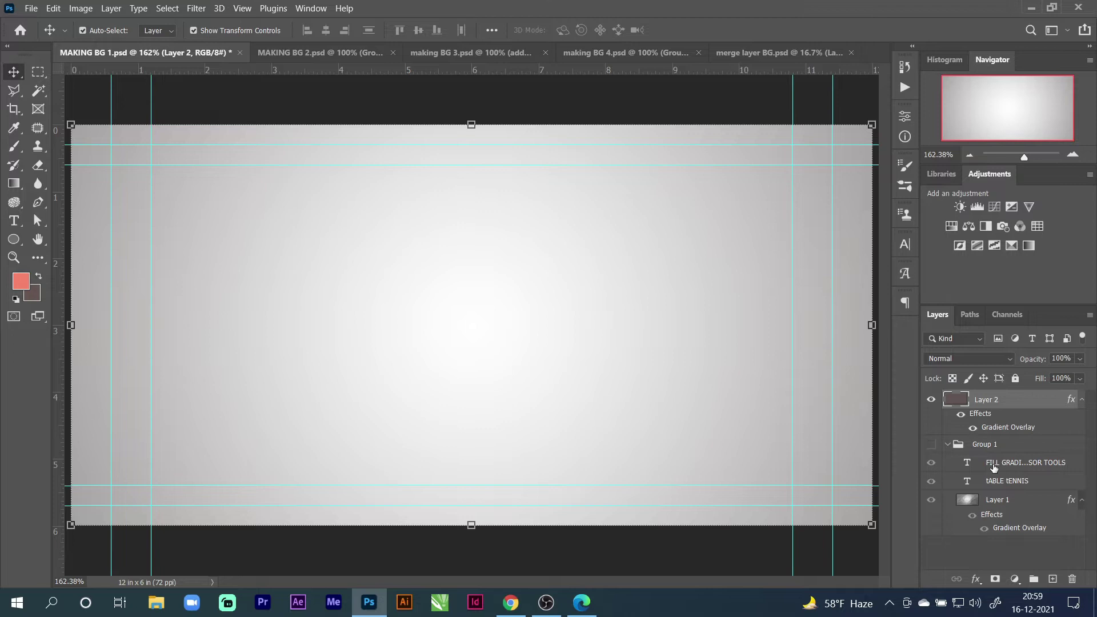
left_click(992, 467)
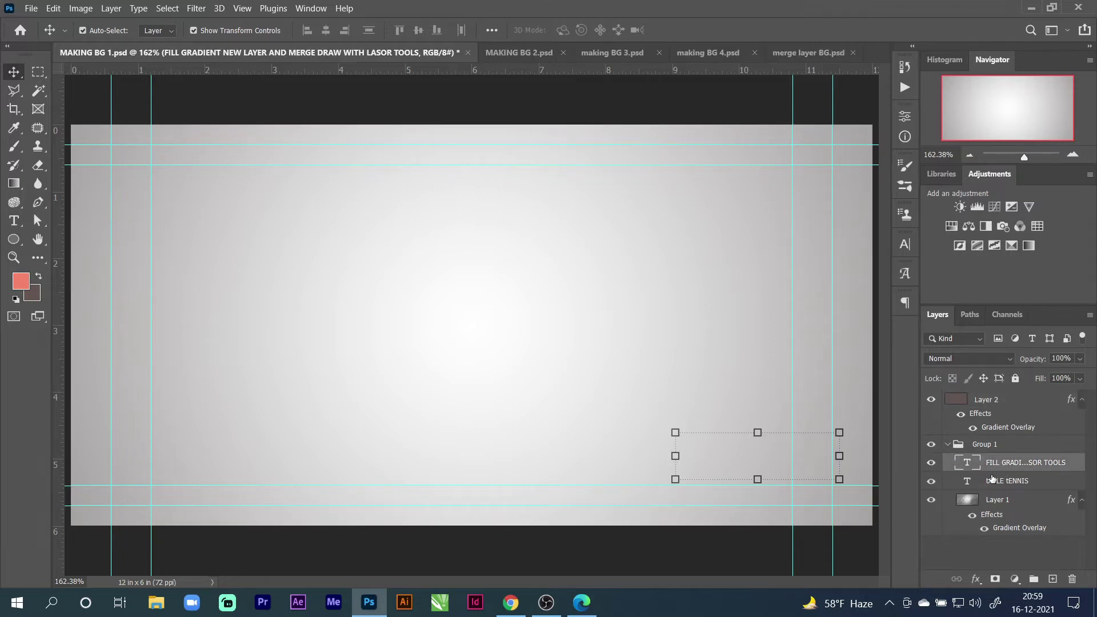
left_click(995, 481, "ctrl")
left_click_drag(991, 468, 971, 401)
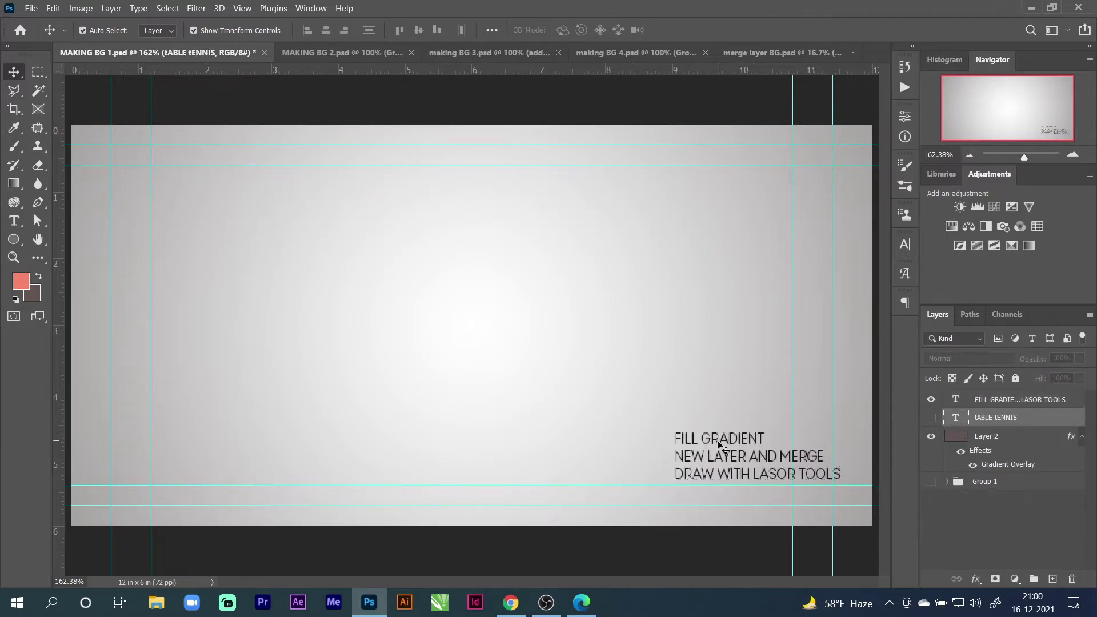
left_click(722, 445)
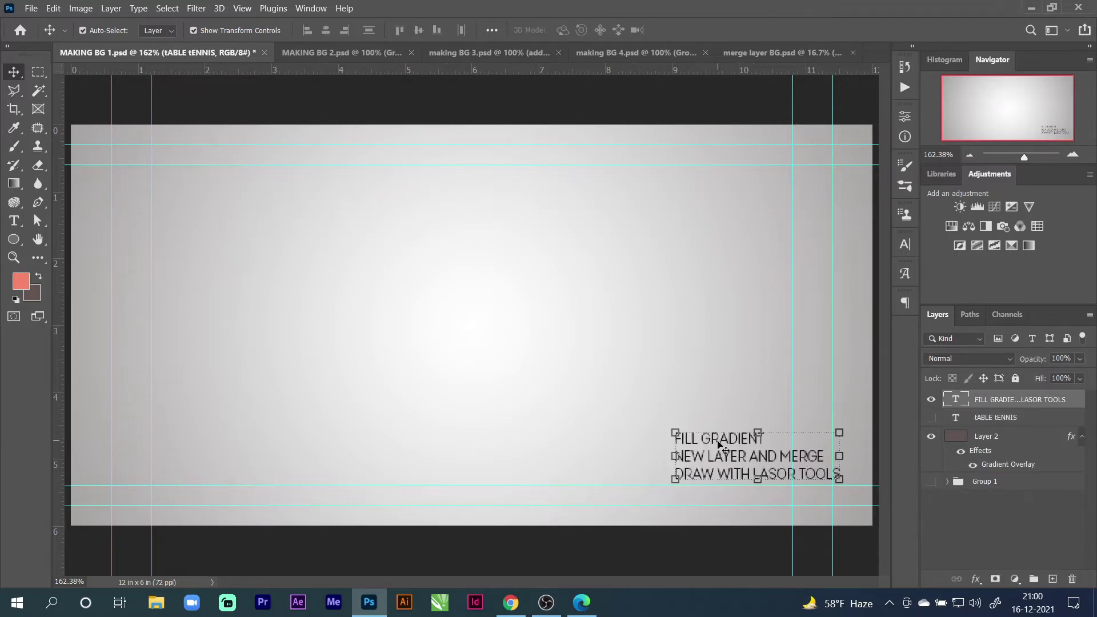
Add a new empty layer above Layer 2 and ready the soft 291 px Brush tool at 0% hardness
left_click(969, 438)
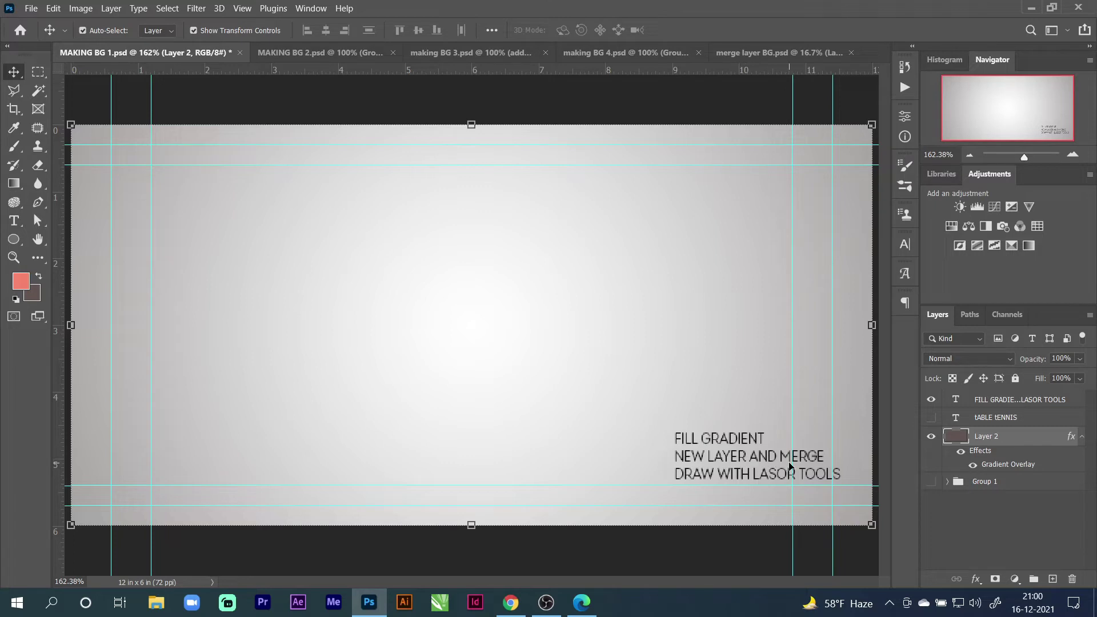
left_click(1049, 578)
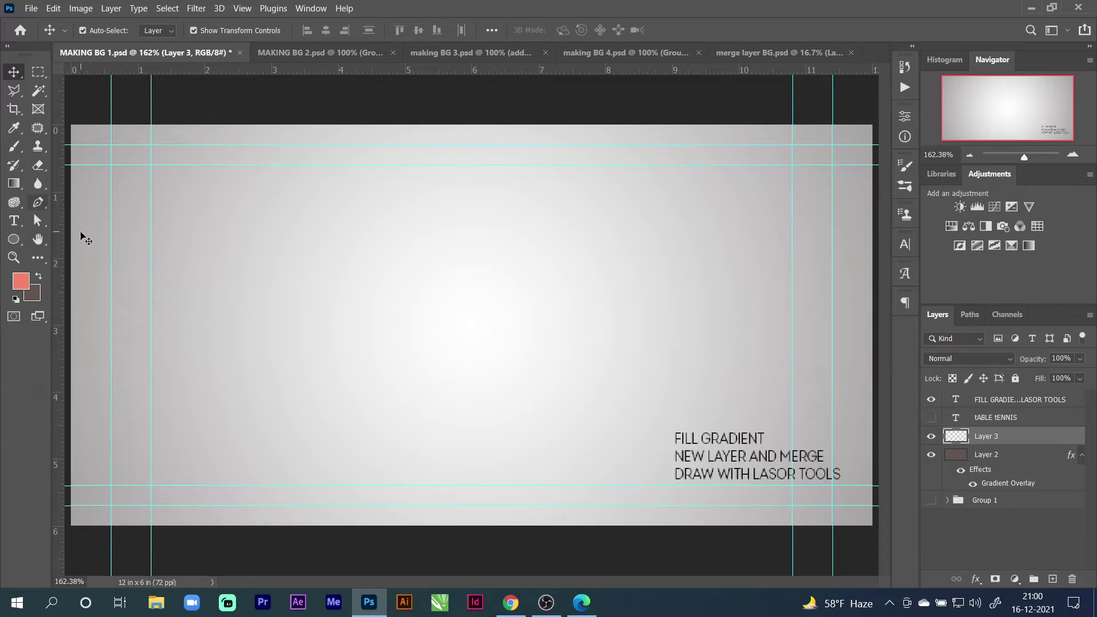
left_click(14, 147)
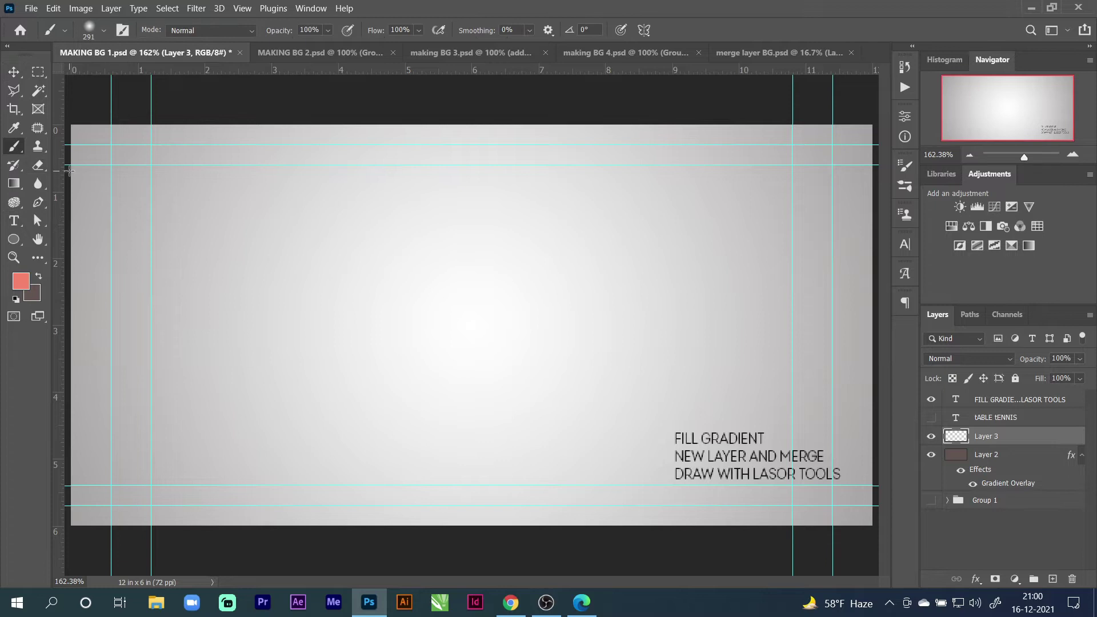
right_click(13, 146)
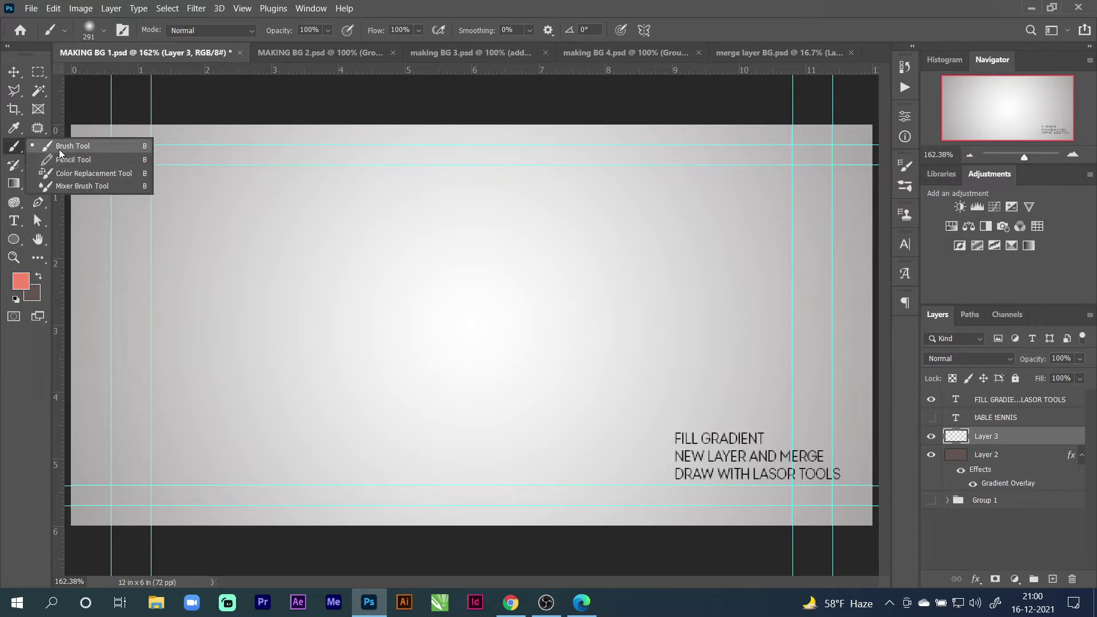
left_click(60, 148)
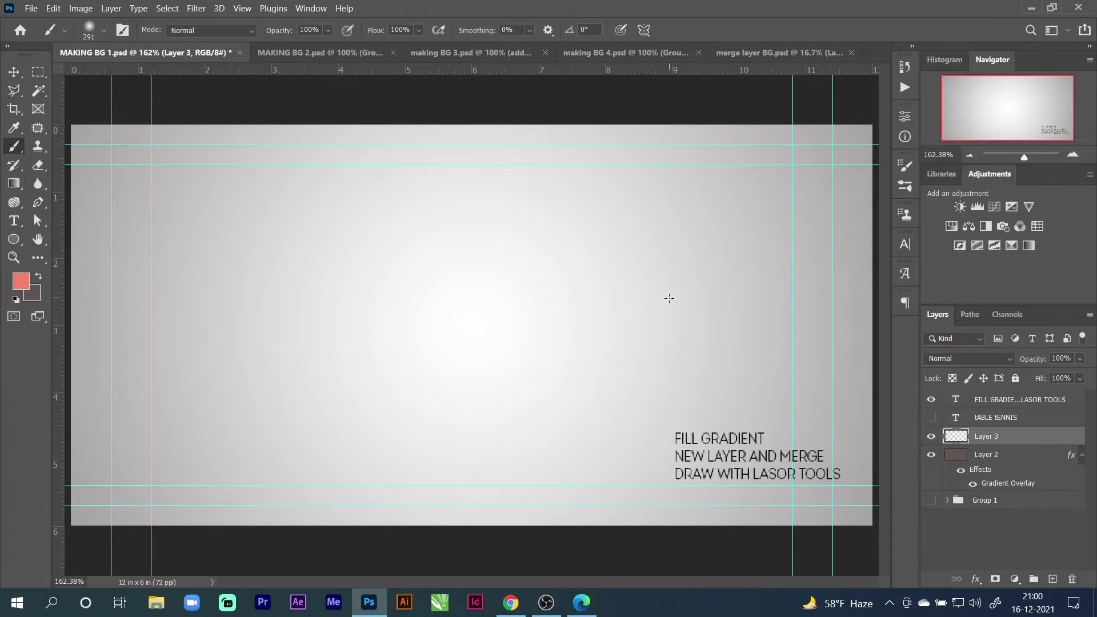
right_click(664, 274)
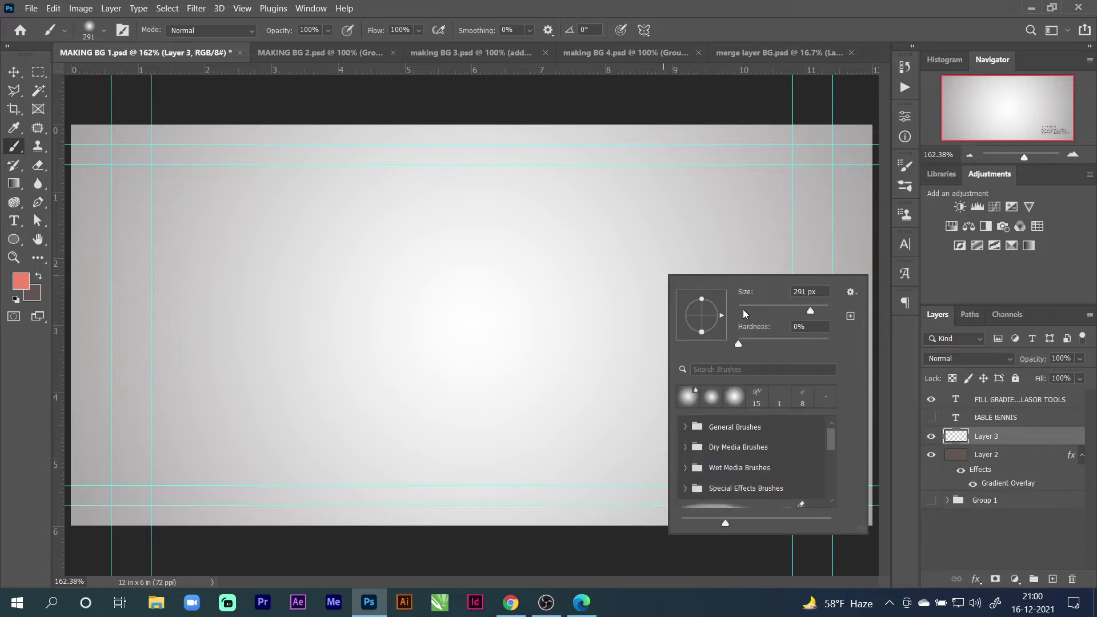
Change the foreground color to a very dark grey
left_click(21, 281)
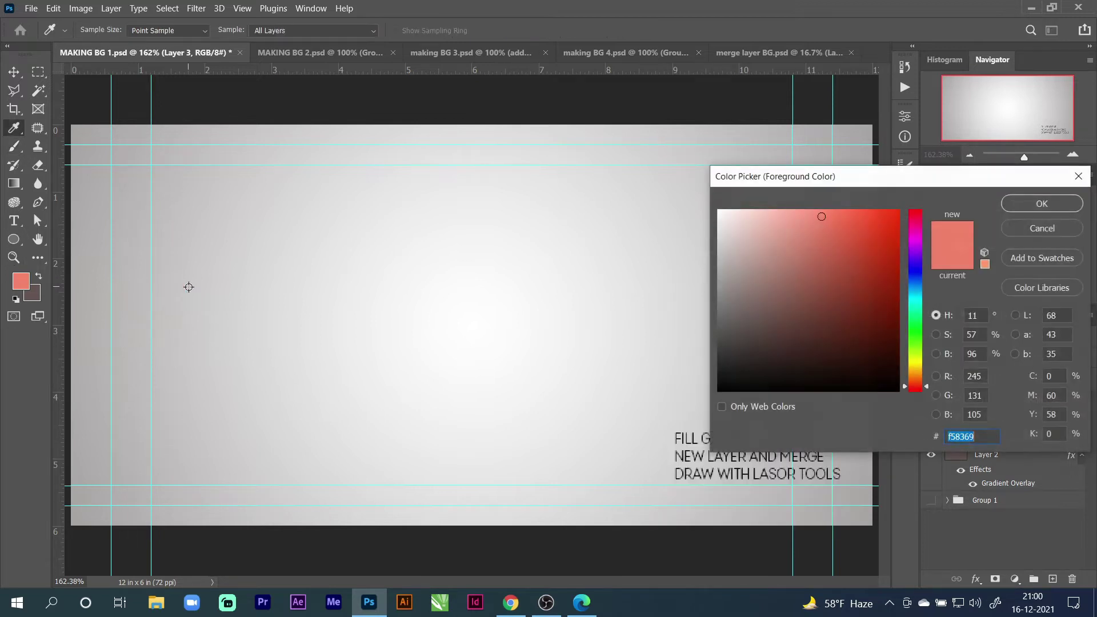
left_click(729, 357)
left_click(1041, 204)
Paint broad soft dark strokes over the canvas's right and lower areas on Layer 3 and reduce the layer's opacity to 25%
mouse_move(755, 294)
left_mouse_down()
mouse_move(535, 504)
mouse_move(656, 428)
mouse_move(800, 363)
mouse_move(817, 408)
mouse_move(662, 520)
left_mouse_up()
mouse_move(475, 510)
left_mouse_down()
mouse_move(175, 516)
mouse_move(60, 490)
mouse_move(150, 499)
mouse_move(477, 434)
mouse_move(861, 271)
mouse_move(871, 371)
mouse_move(800, 538)
left_mouse_up()
left_click(1079, 360)
left_click_drag(1037, 380, 1038, 378)
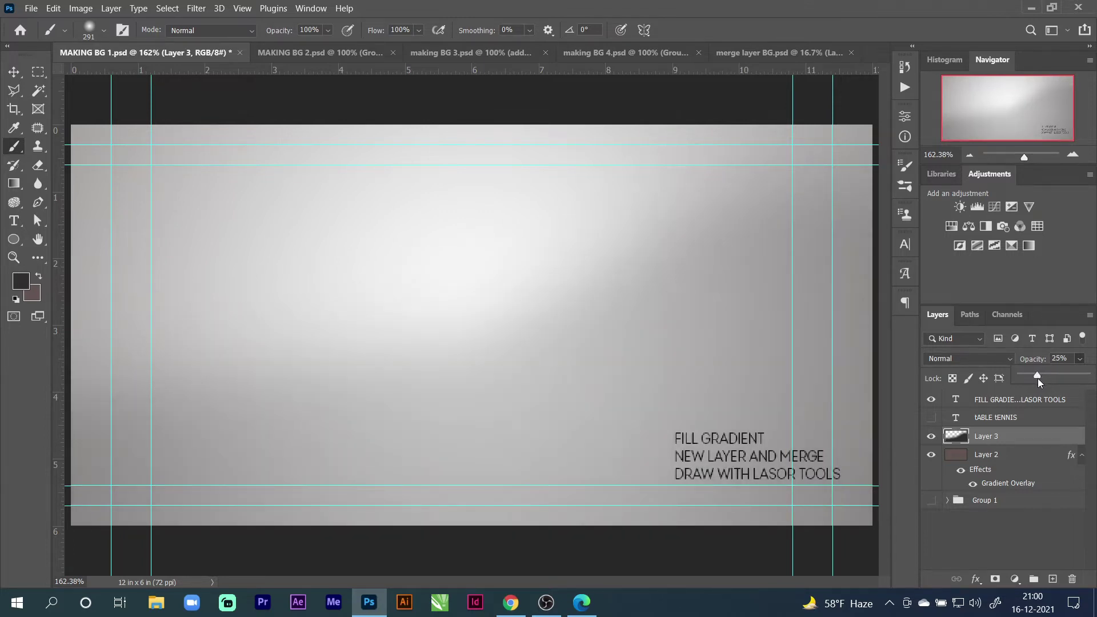
left_click(17, 150)
Merge Layer 3 and Layer 2 into a single layer and activate the Polygonal Lasso tool
left_click(980, 446, "shift")
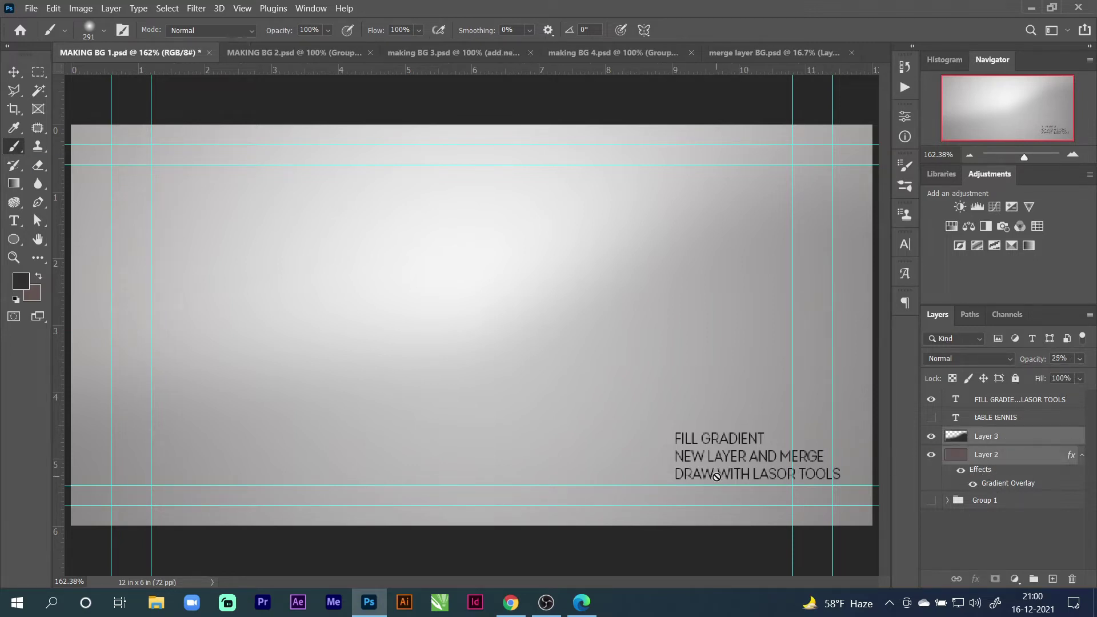
right_click(995, 442)
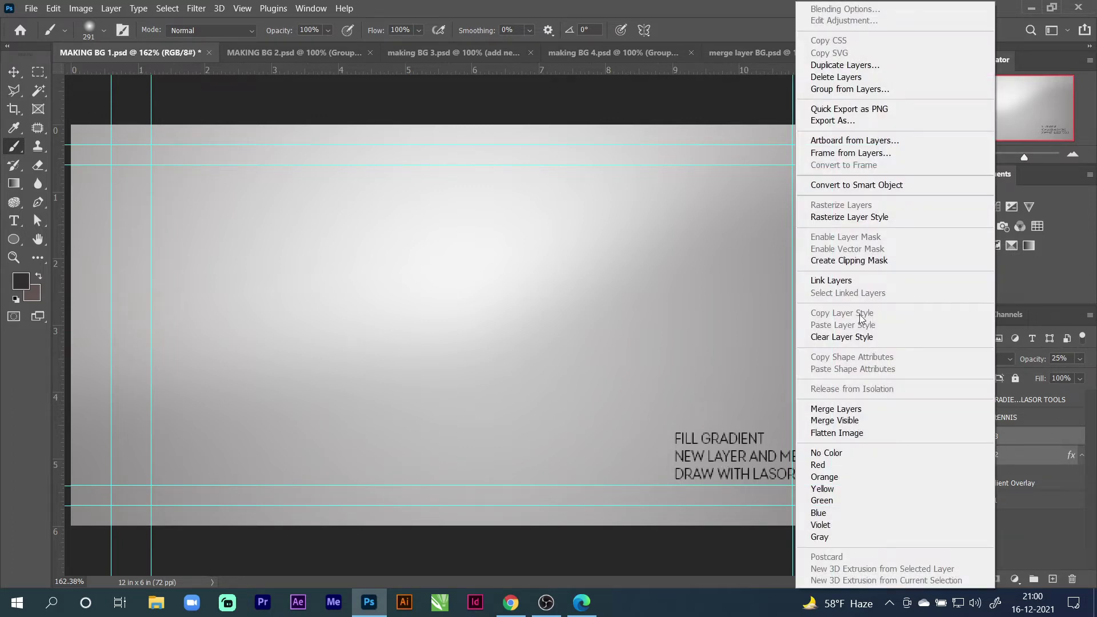
left_click(859, 409)
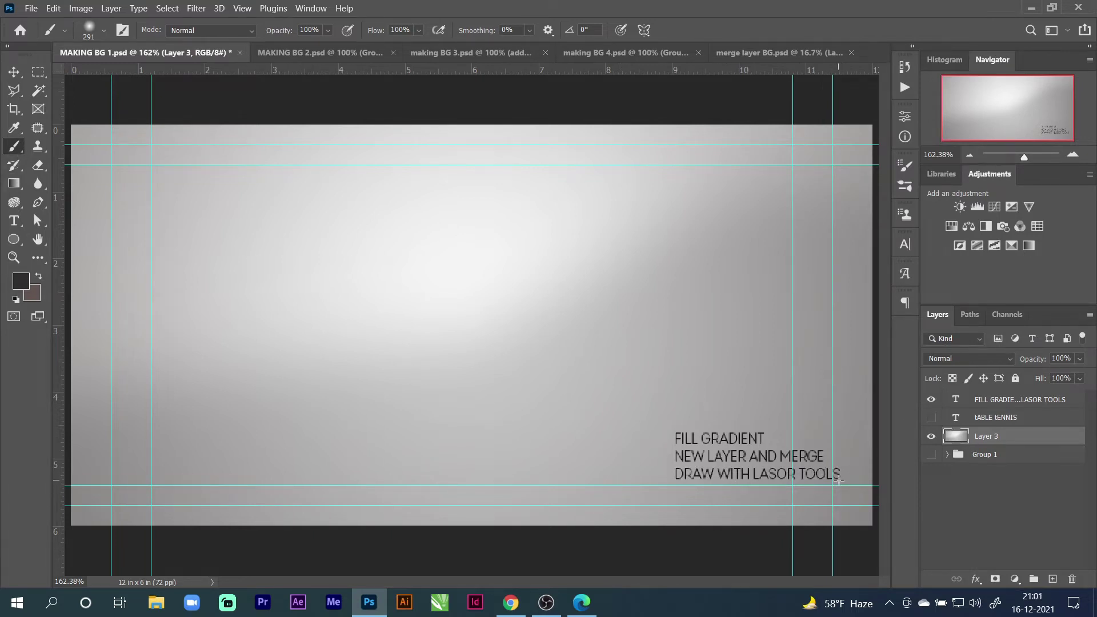
left_click(14, 91)
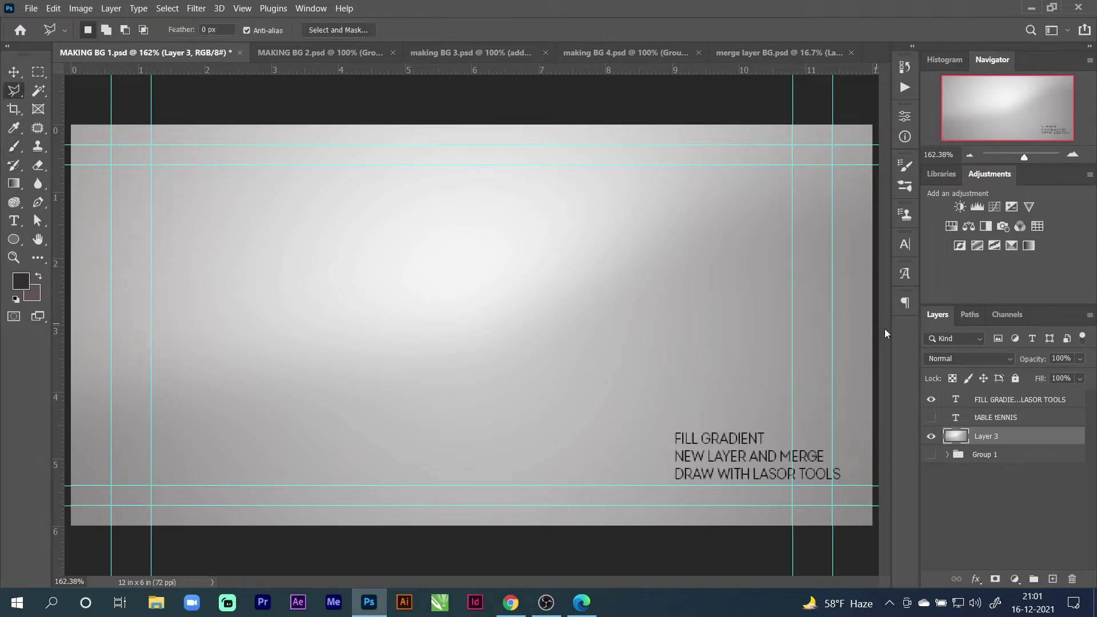
Examine the finished polygon artwork in Group 1 with Layer 3 hidden, then hide the group and show Layer 3 again
left_click(931, 454)
left_click(931, 436)
left_click(929, 399)
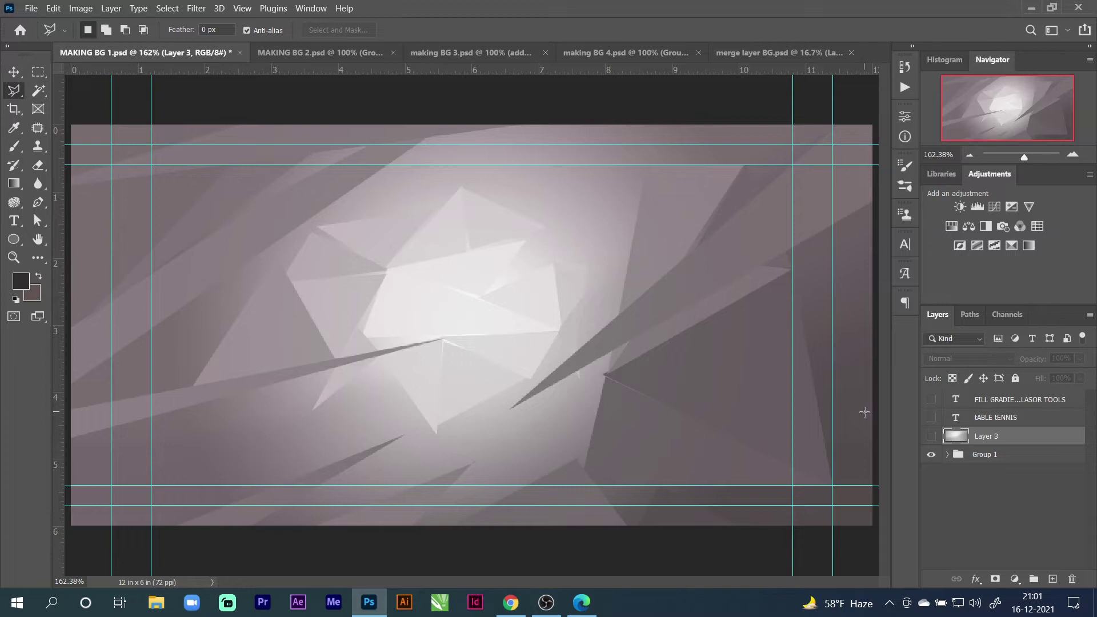
left_click(930, 399)
left_click(930, 399)
left_click(930, 417)
left_click(930, 400)
left_click(929, 418)
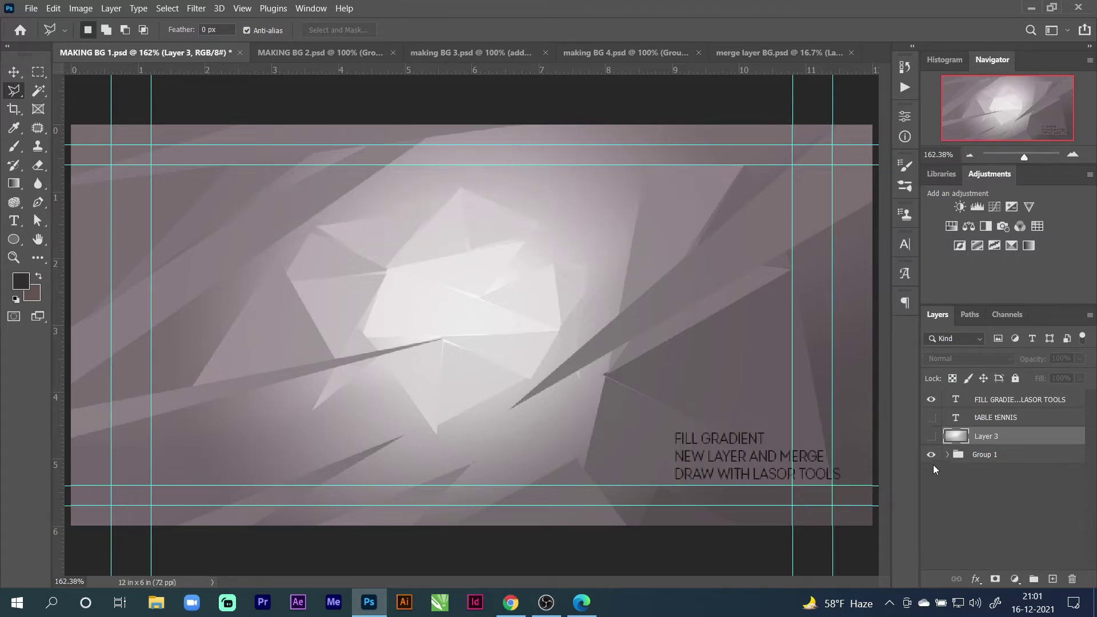
left_click(931, 455)
left_click(931, 417)
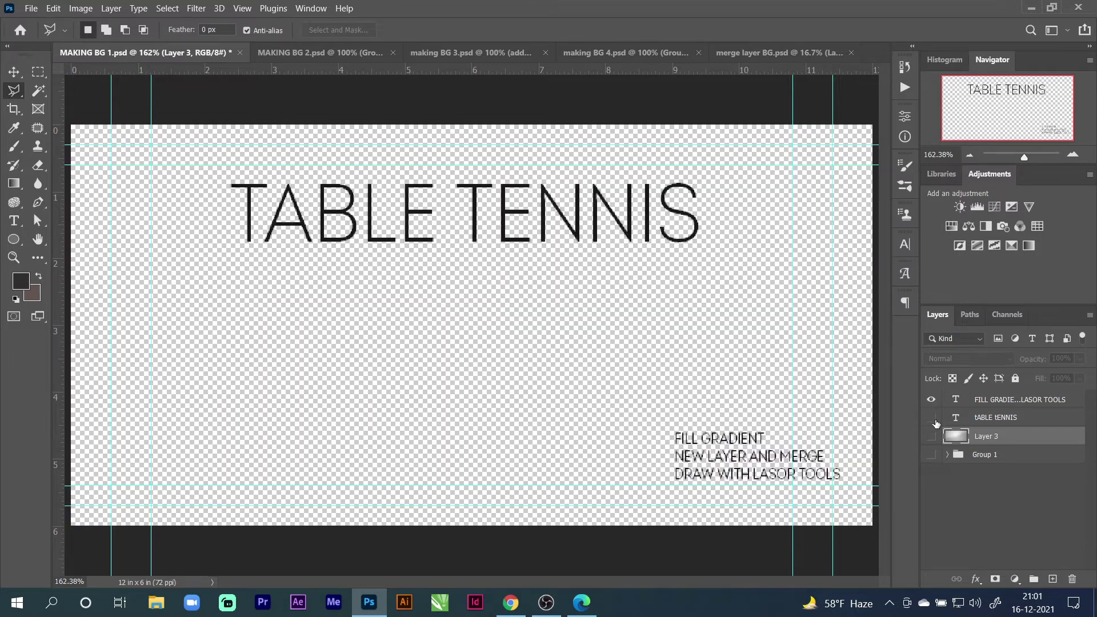
left_click(931, 417)
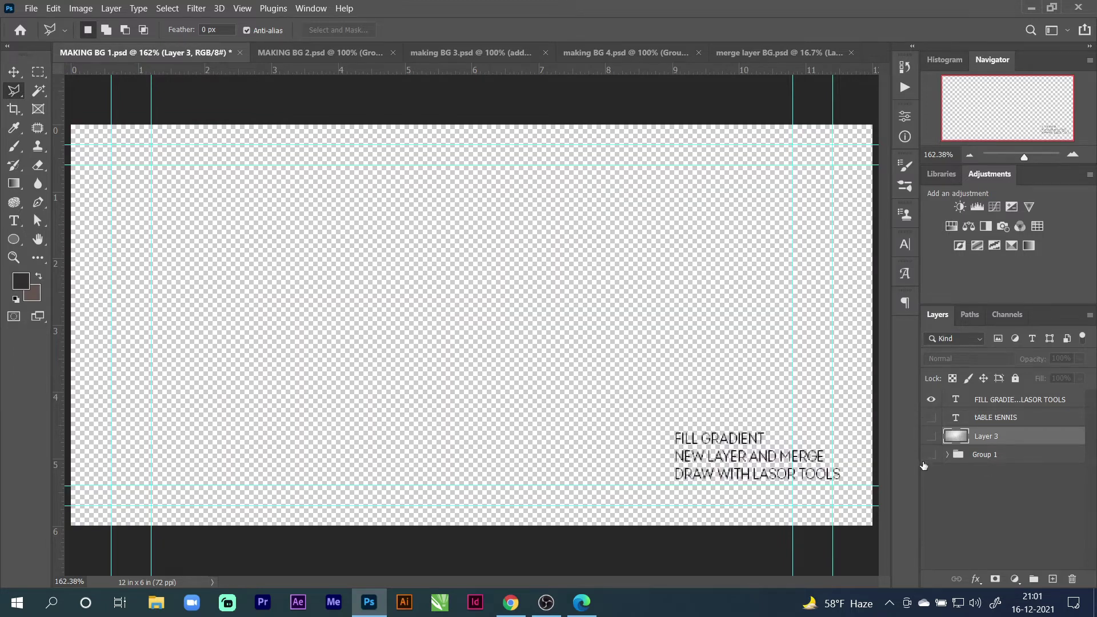
left_click(931, 436)
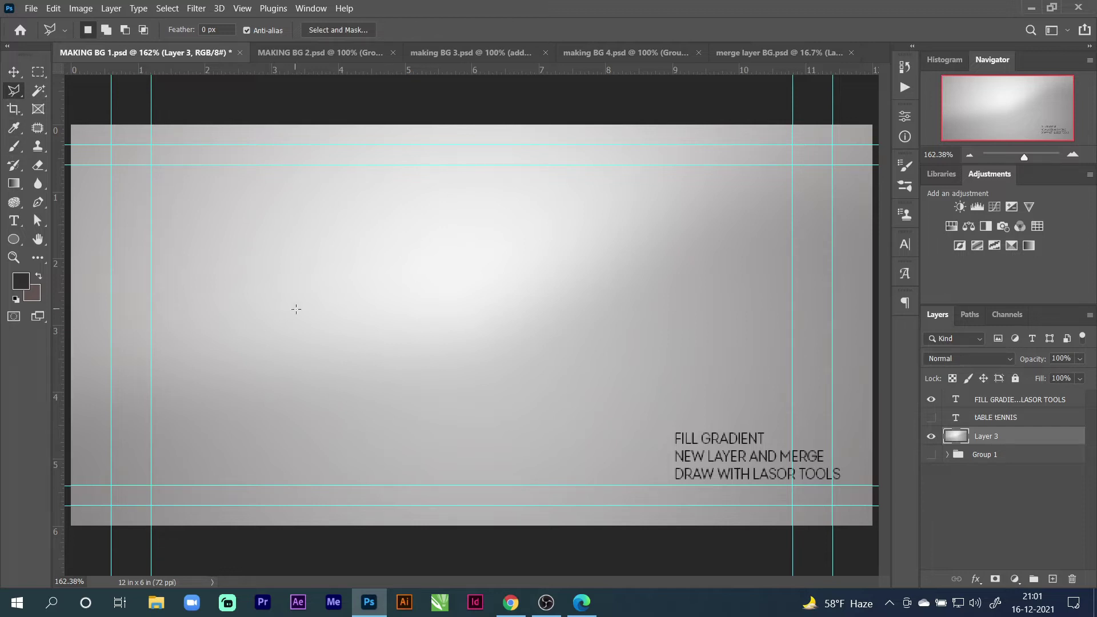
Select a wide triangle near the canvas center with the Polygonal Lasso, apply the Average blur to it and deselect
left_click(495, 261)
left_click(384, 330)
left_click(558, 327)
left_click(501, 267)
left_click(198, 9)
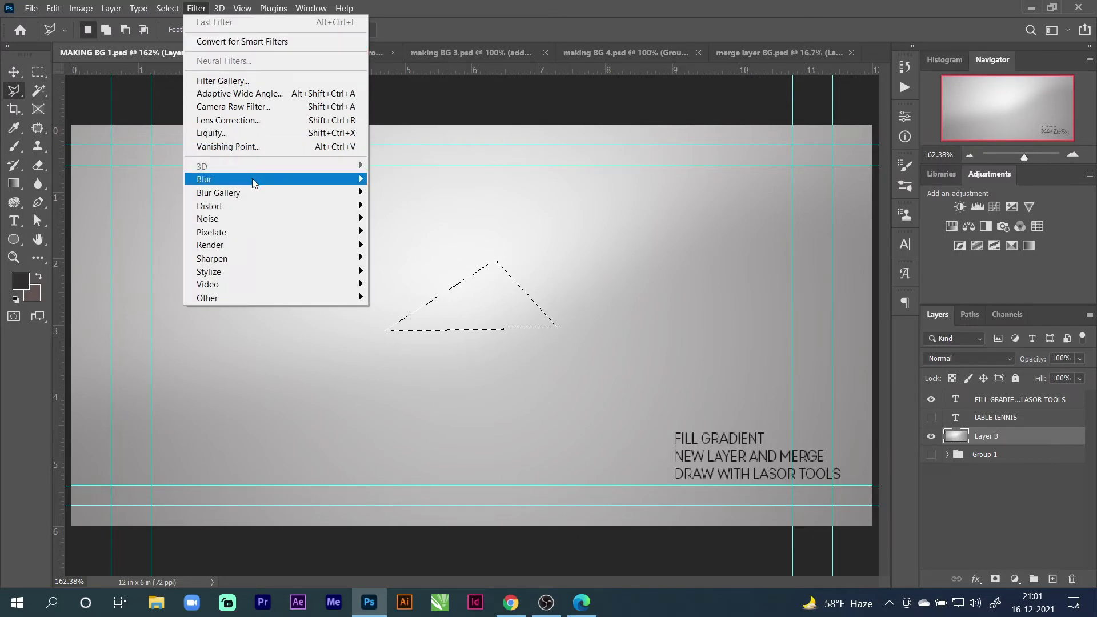
mouse_move(251, 178)
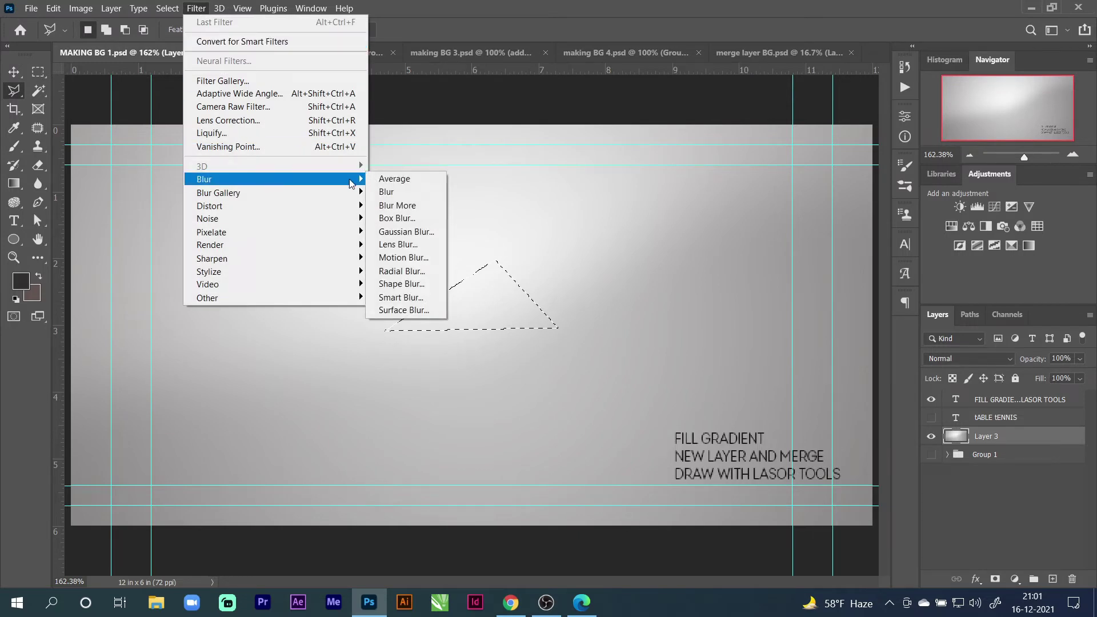
left_click(410, 180)
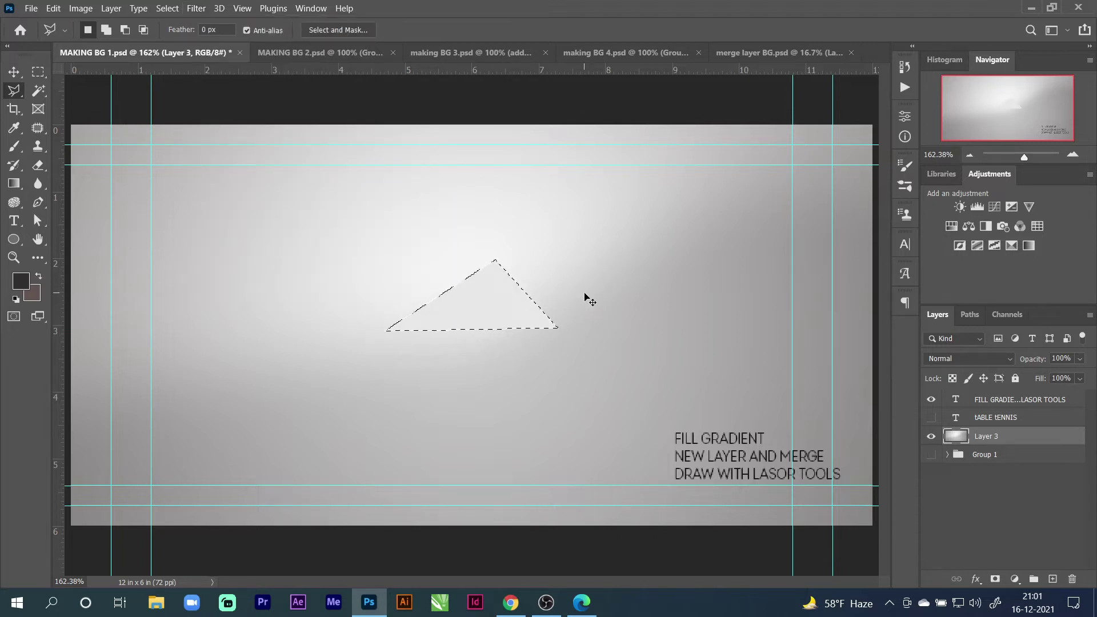
key("ctrl+d")
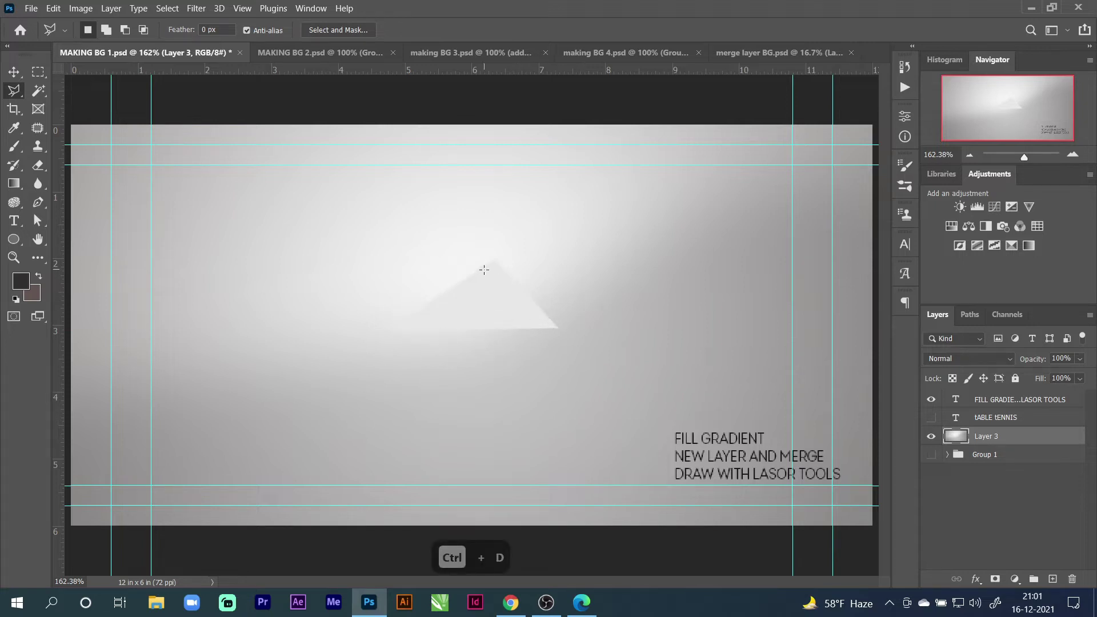
Select a narrow upright triangle adjoining the first triangle's right edge and apply the Average blur to it
left_click(494, 261)
left_click(507, 179)
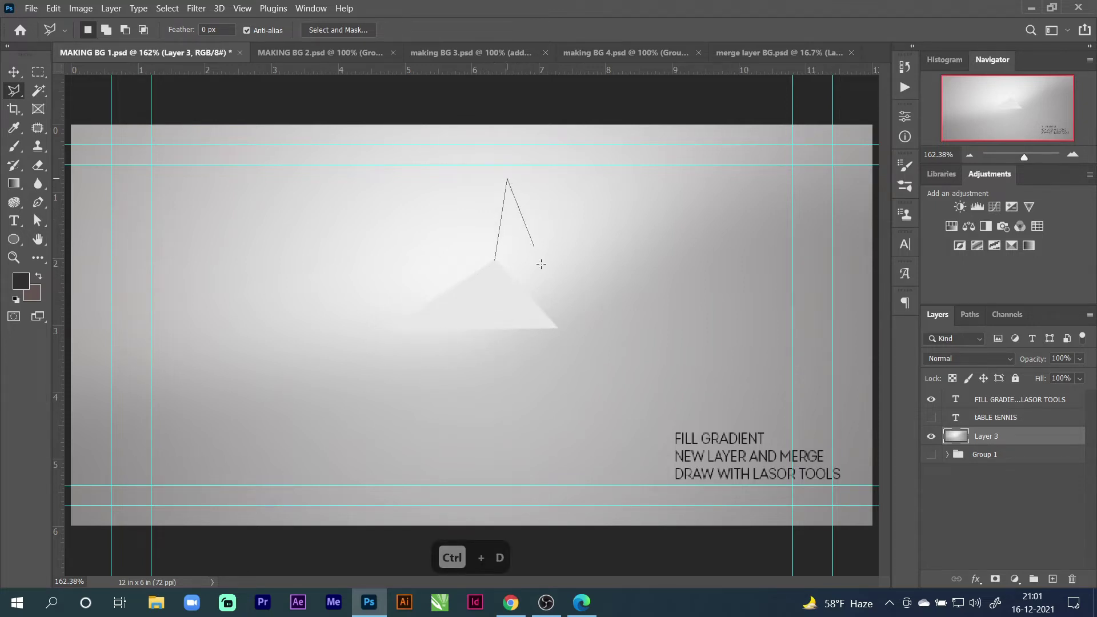
left_click(558, 328)
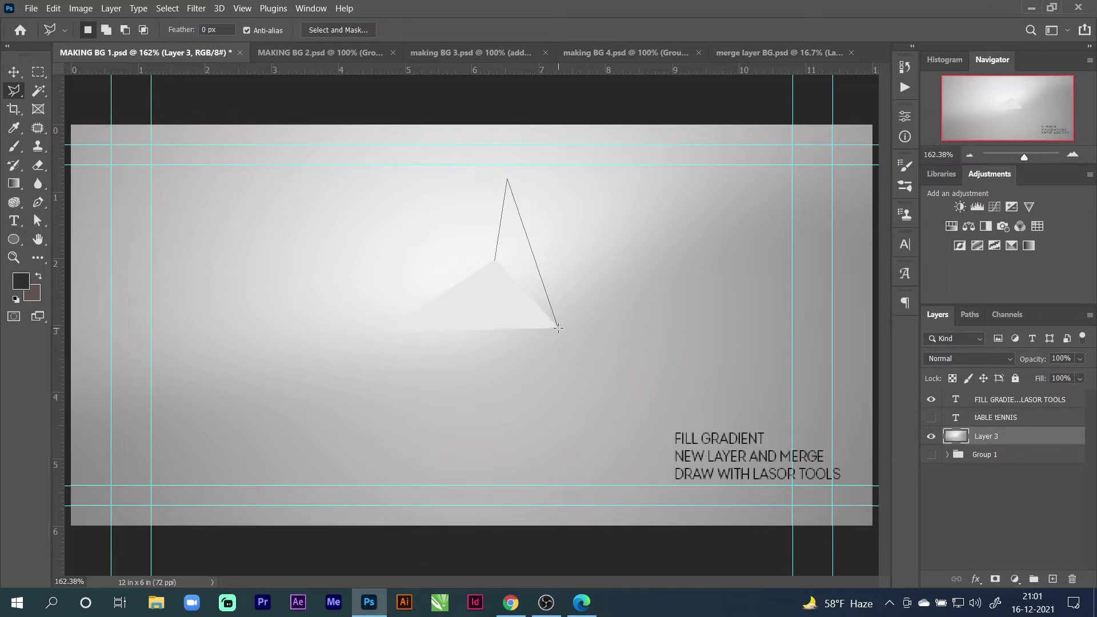
left_click(495, 261)
left_click(196, 8)
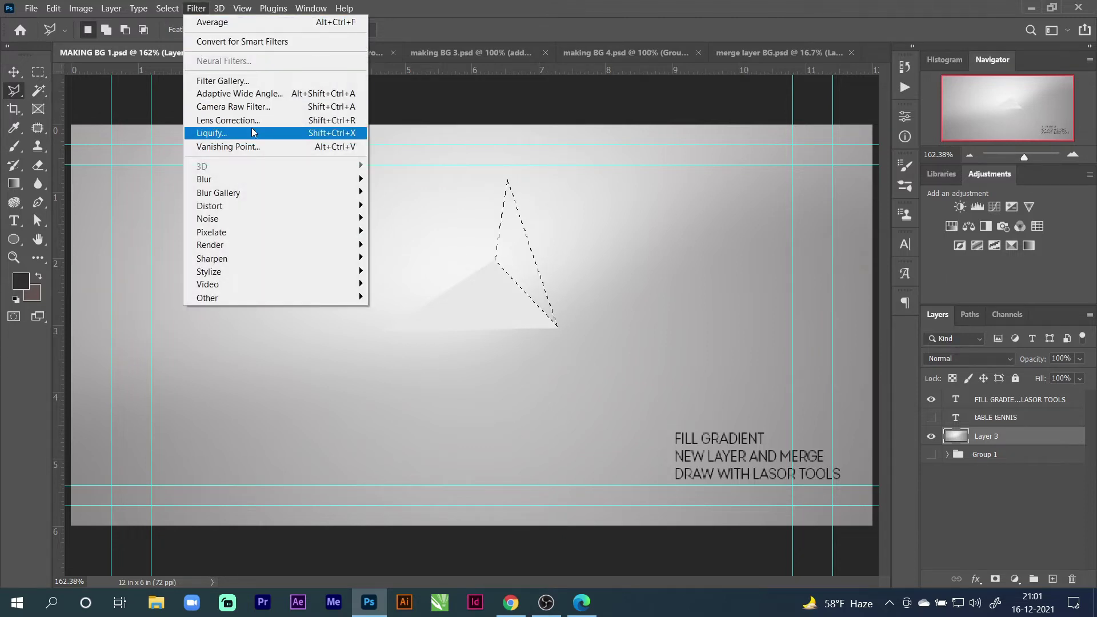
mouse_move(337, 181)
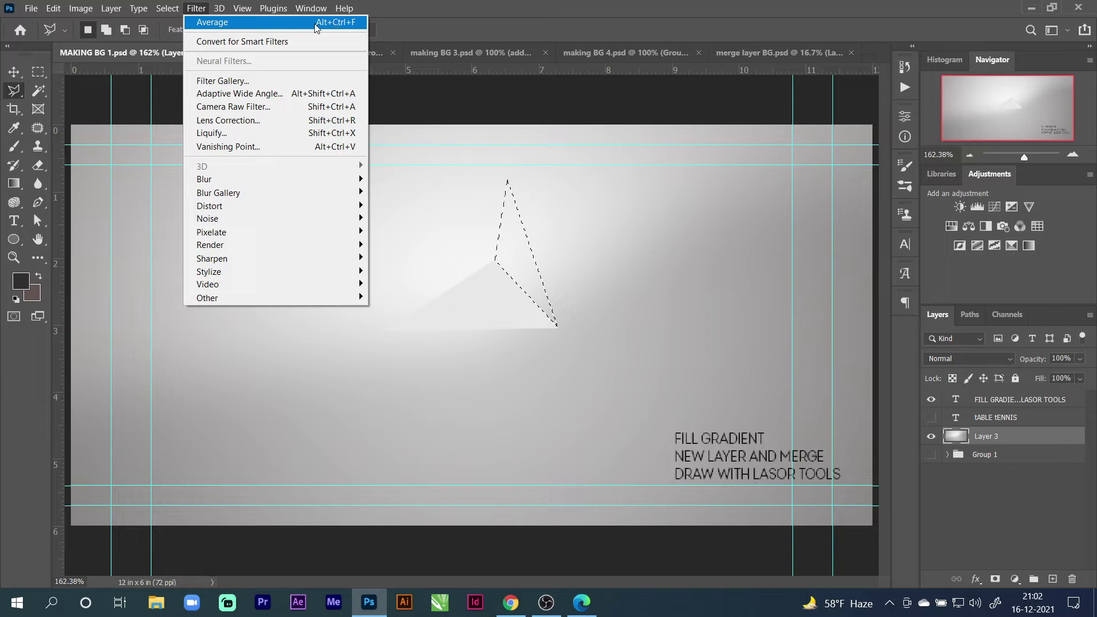
left_click(343, 24)
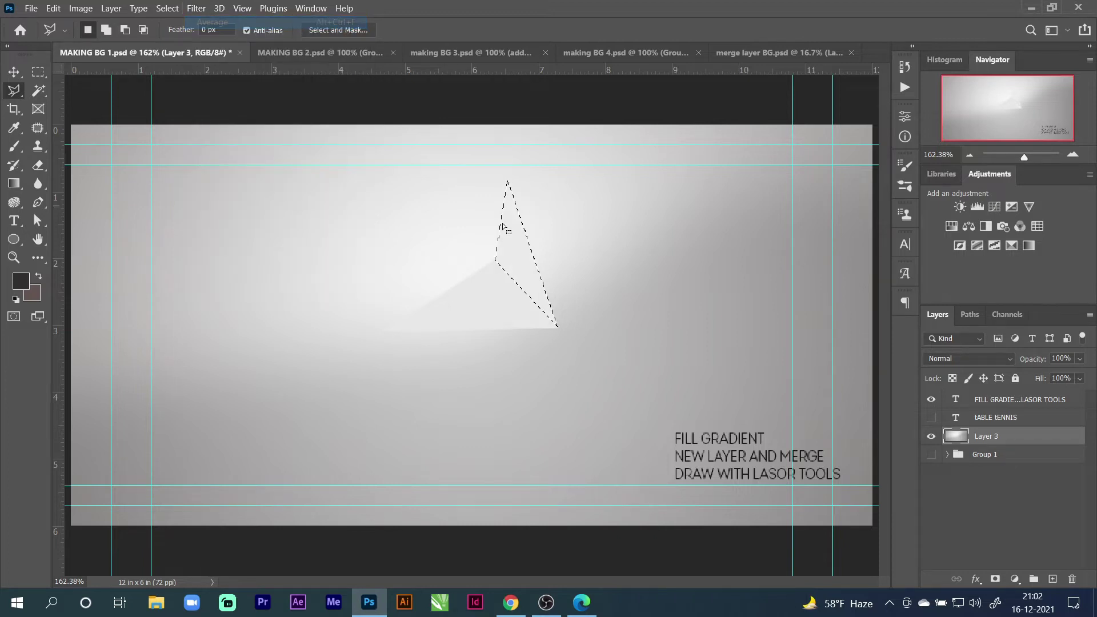
Select an inverted triangle along the narrow triangle's right edge, fill it with the Average blur and deselect
left_click(556, 327)
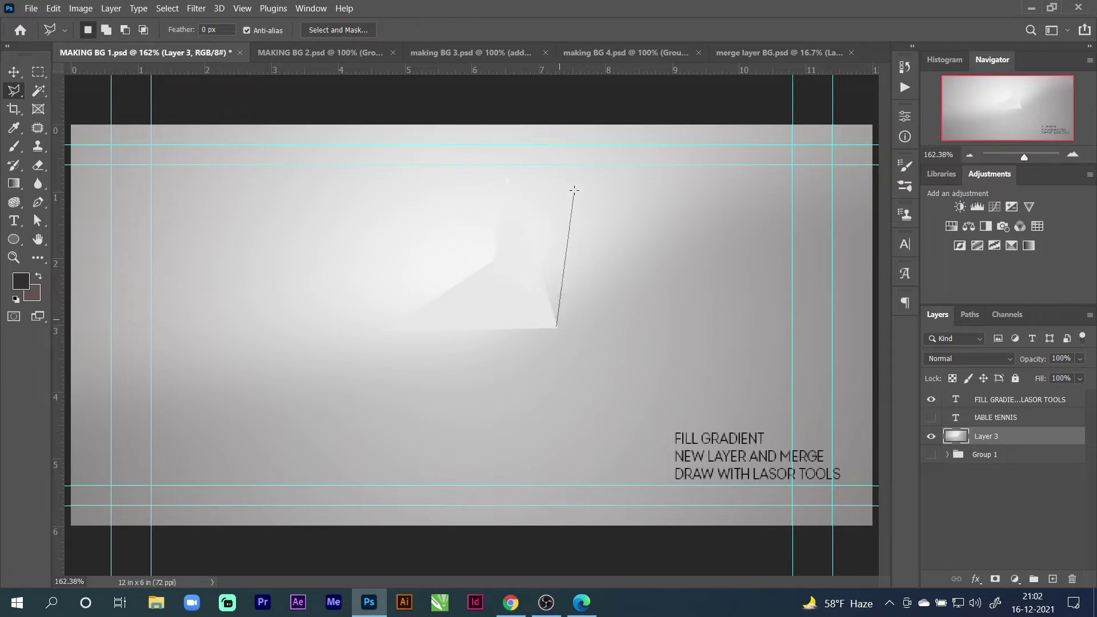
left_click(598, 171)
left_click(505, 189)
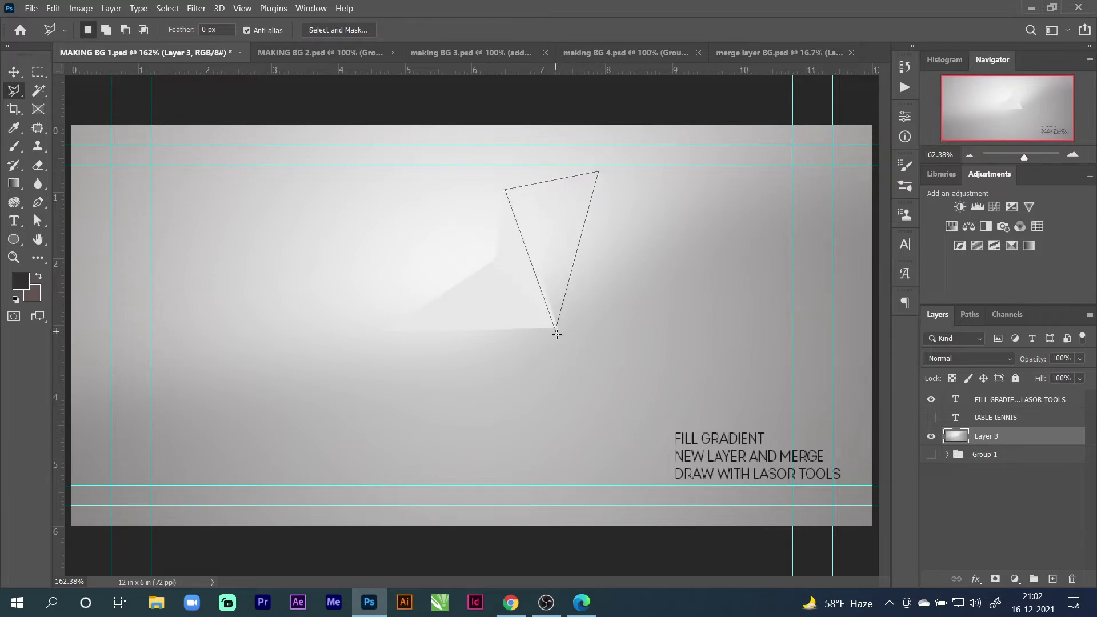
left_click(557, 328)
key("ctrl+alt+f")
key("ctrl+d")
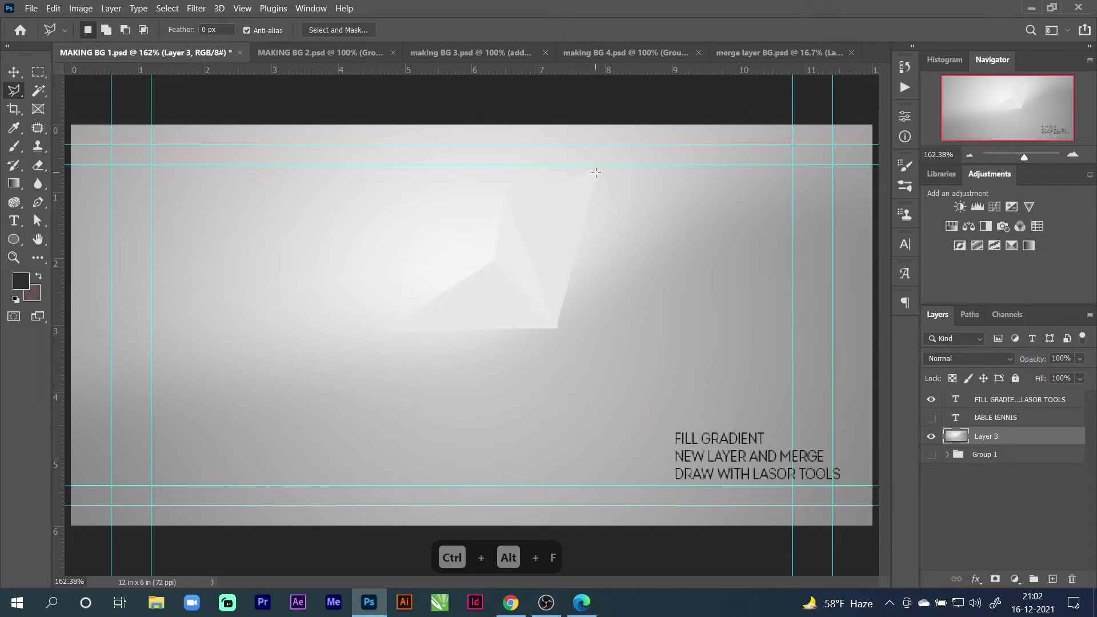
Select a tall triangle to the right of the inverted one, sharing its right edge, and apply the Average blur
left_click(598, 173)
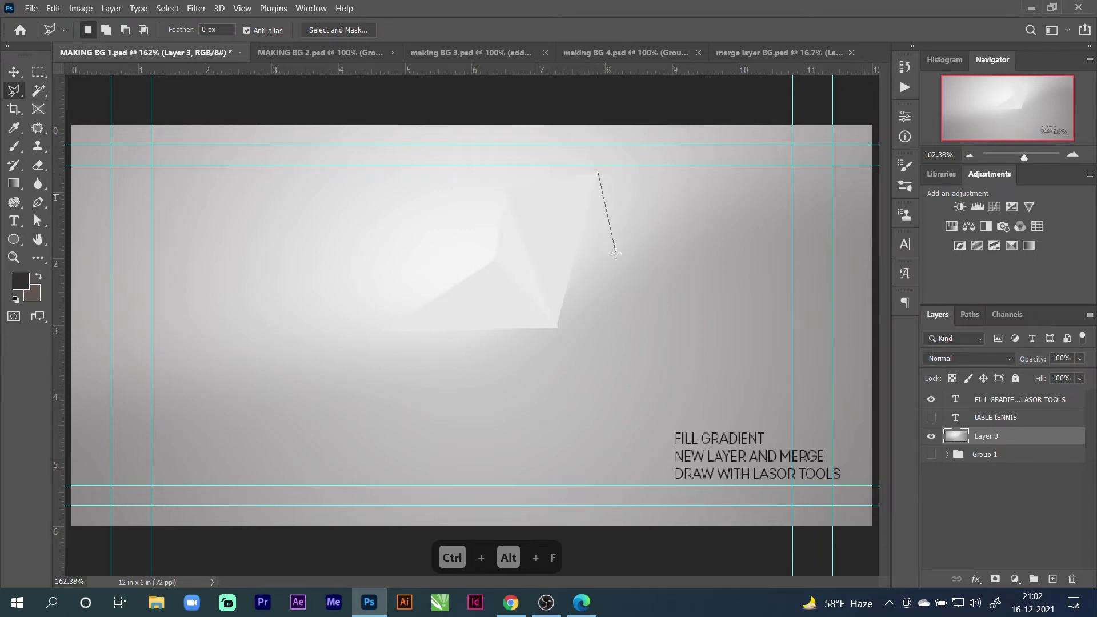
left_click(638, 364)
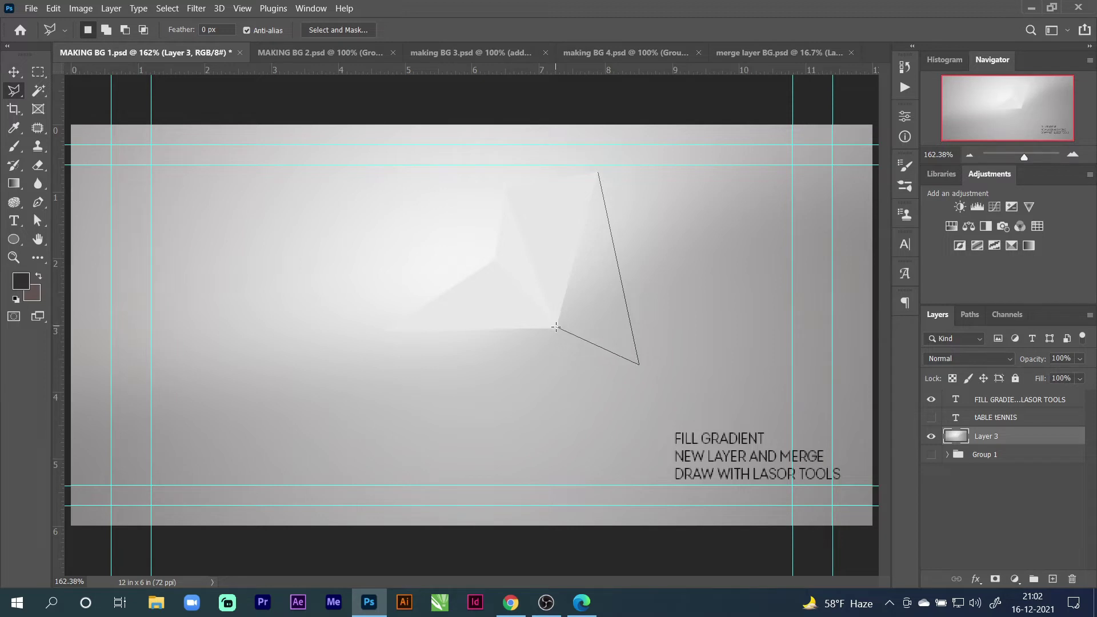
left_click(556, 329)
left_click(597, 175)
key("ctrl+alt+f")
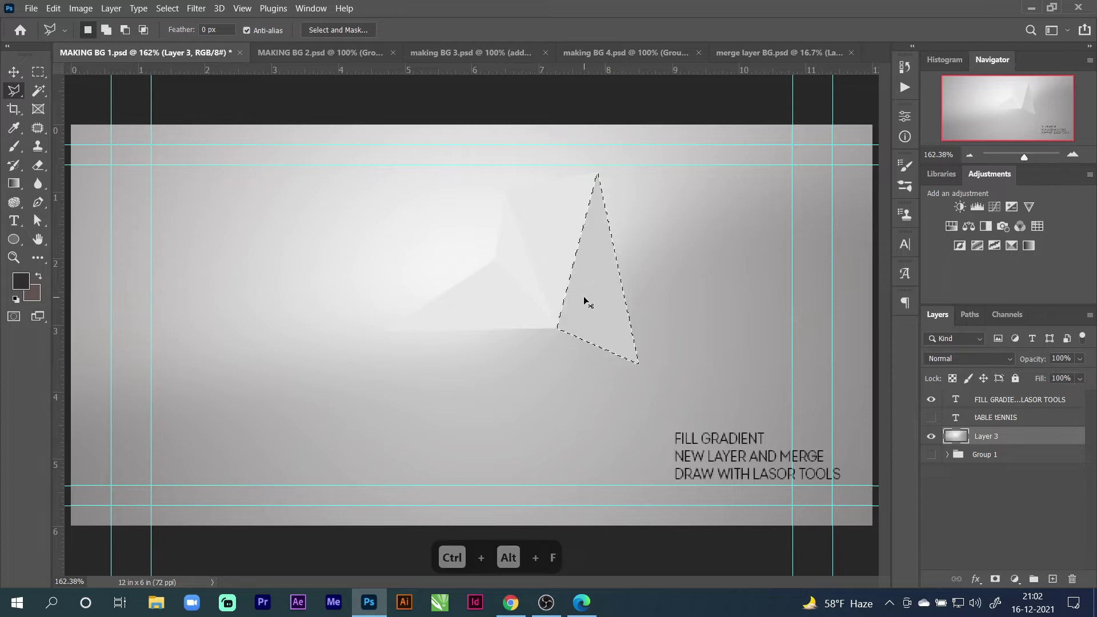
Select a triangle extending down-left from the tall triangle's bottom edge and average its color with the Average blur
left_click(557, 328)
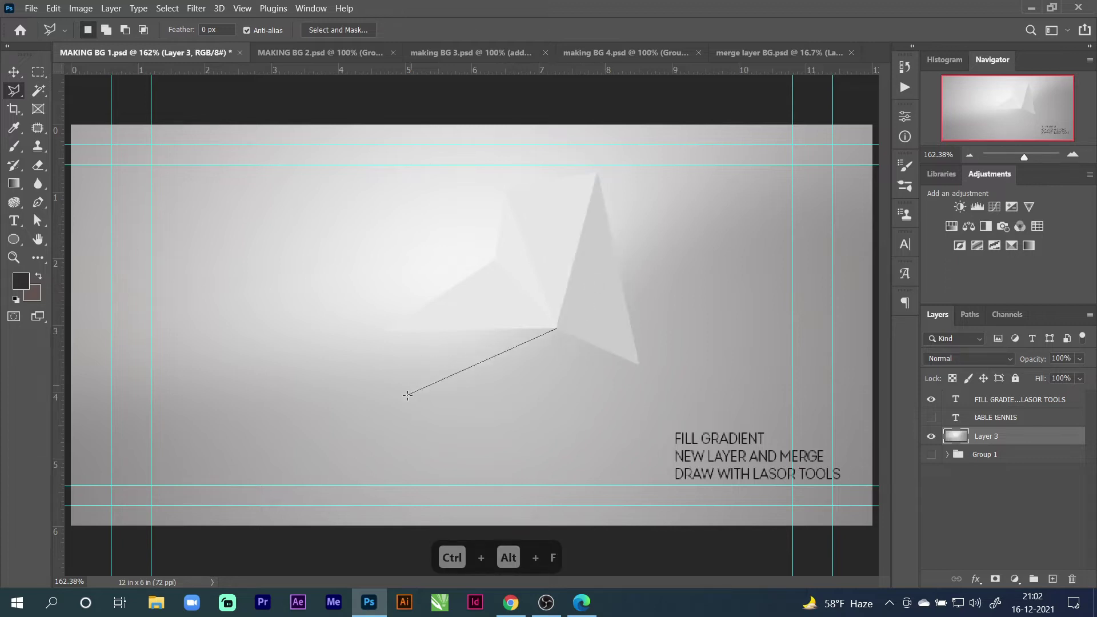
left_click(451, 431)
left_click(637, 363)
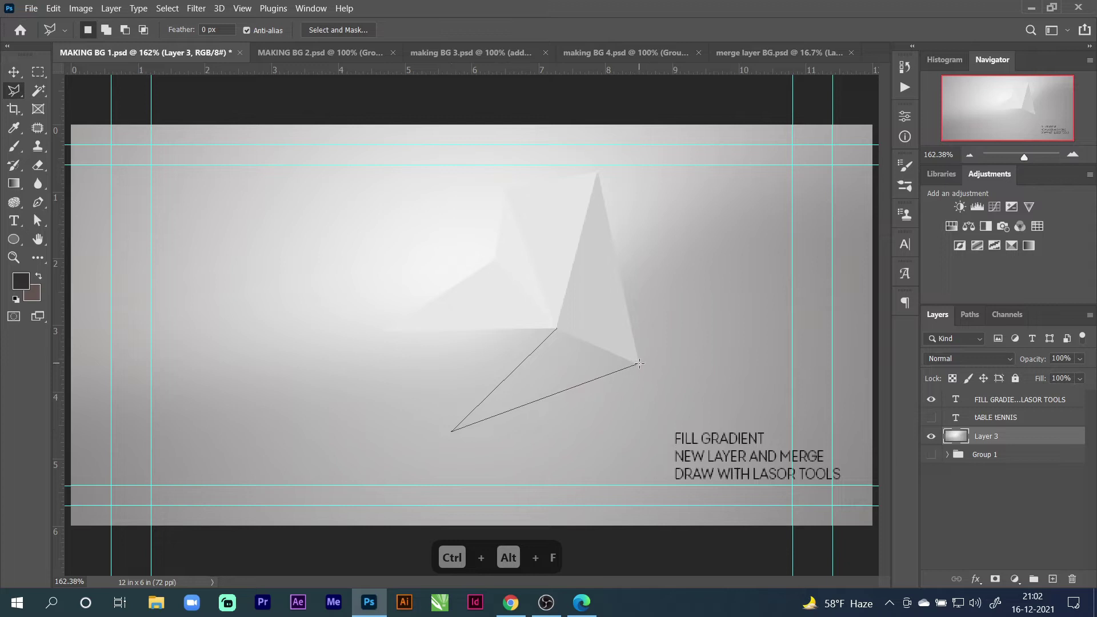
left_click(557, 330)
Select an inverted triangle beneath the light left-pointing wing, starting at the central junction, and apply the Average blur to it
left_click(556, 329)
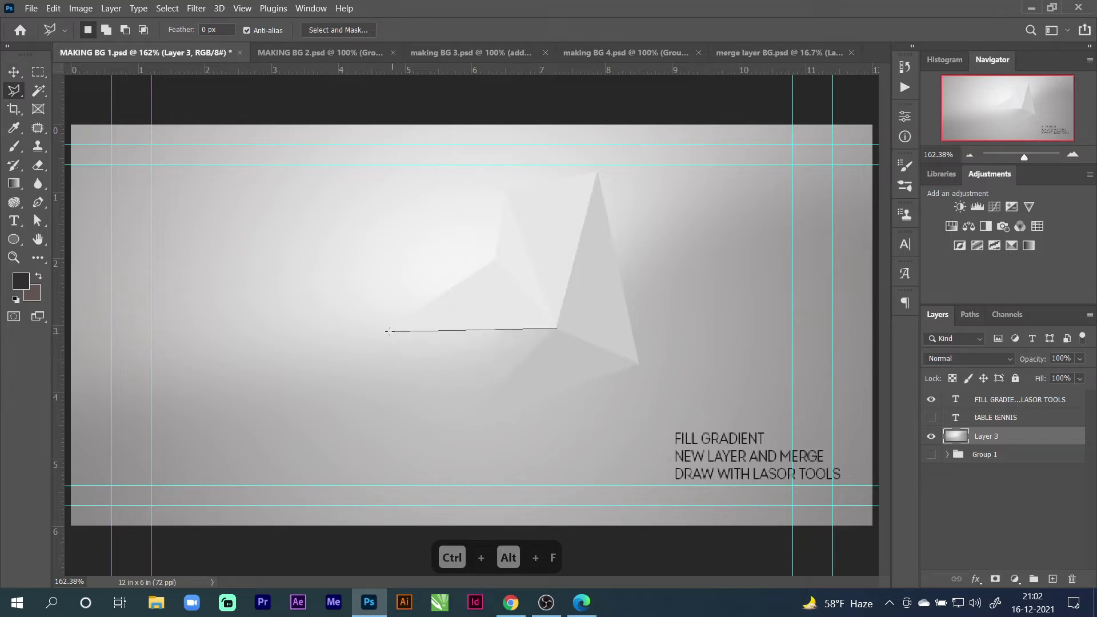
left_click(362, 323)
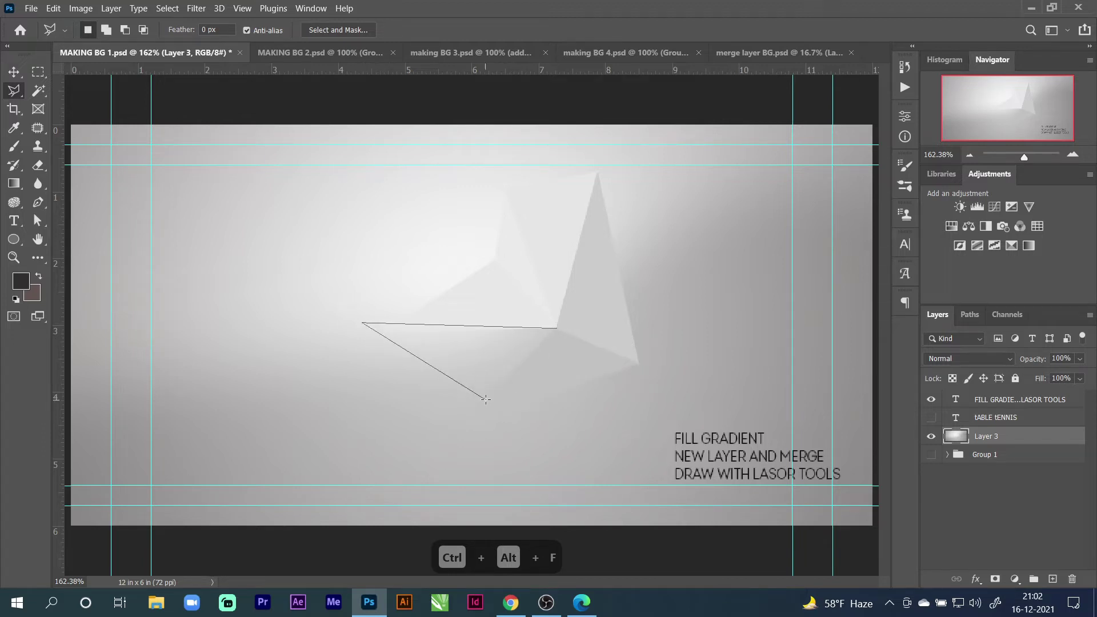
left_click(479, 402)
left_click(557, 328)
key("ctrl+alt+f")
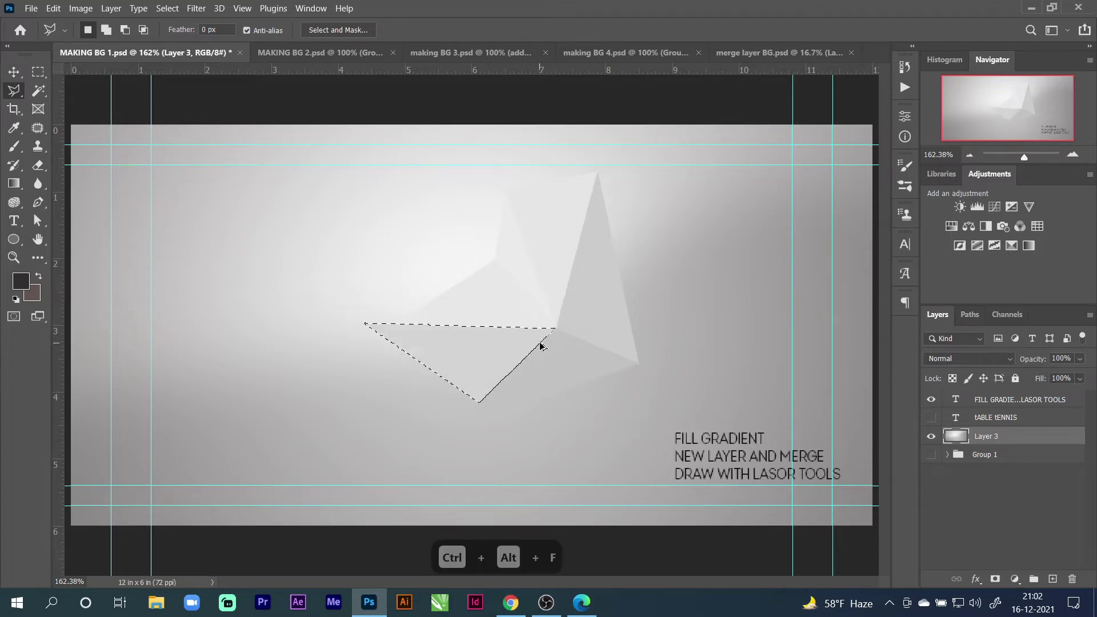
Select a large triangle sharing the tall triangle's right edge and pointing to the canvas's right side, and fill it with the Average blur
left_click(597, 174)
left_click(845, 271)
left_click(637, 365)
left_click(597, 175)
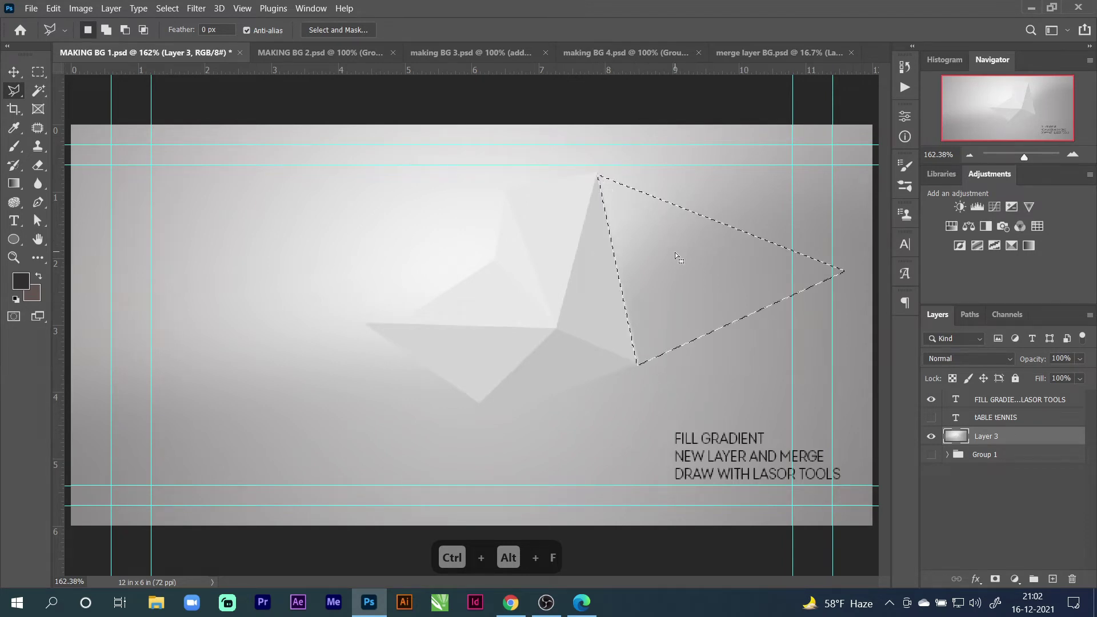
key("ctrl+alt+f")
Select a triangle along the large triangle's lower edge and average its color with the Average blur
left_click(844, 274)
left_click(735, 397)
left_click(637, 365)
left_click(844, 271)
key("ctrl+alt+f")
Select a triangle above the large triangle's upper edge, reaching toward the canvas's top-right corner, and apply the Average blur
left_click(597, 174)
left_click(845, 132)
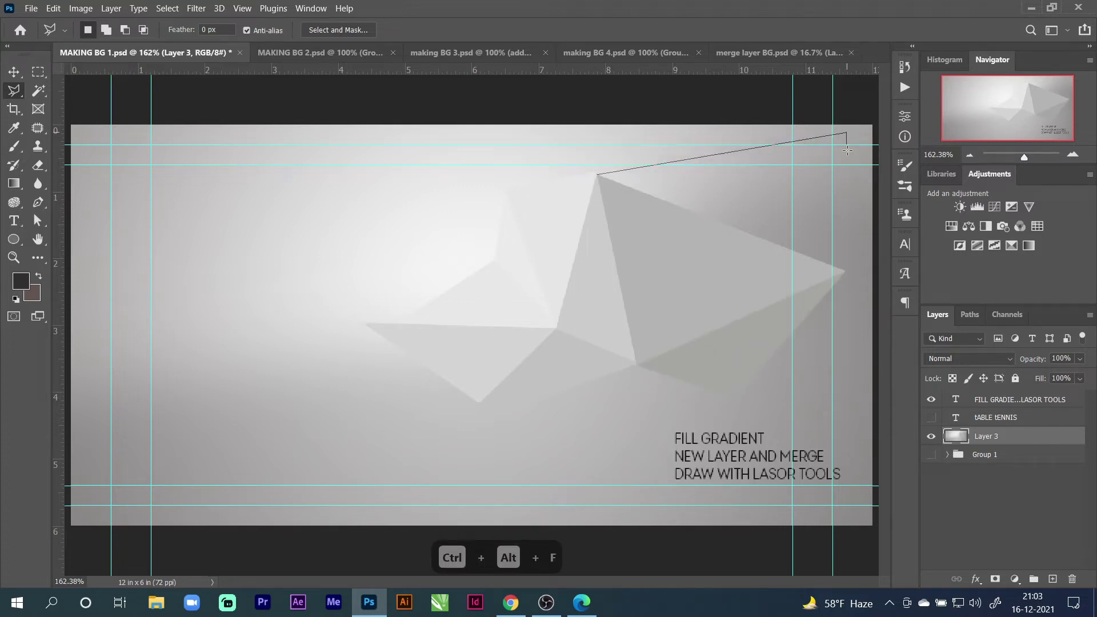
left_click(845, 273)
left_click(597, 175)
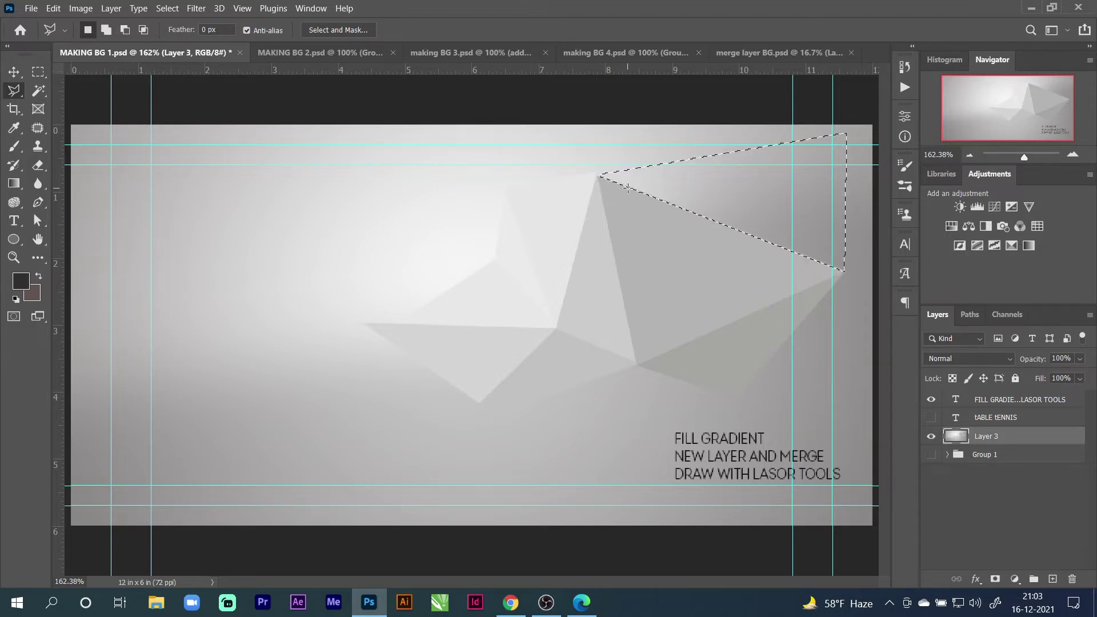
key("ctrl+alt+f")
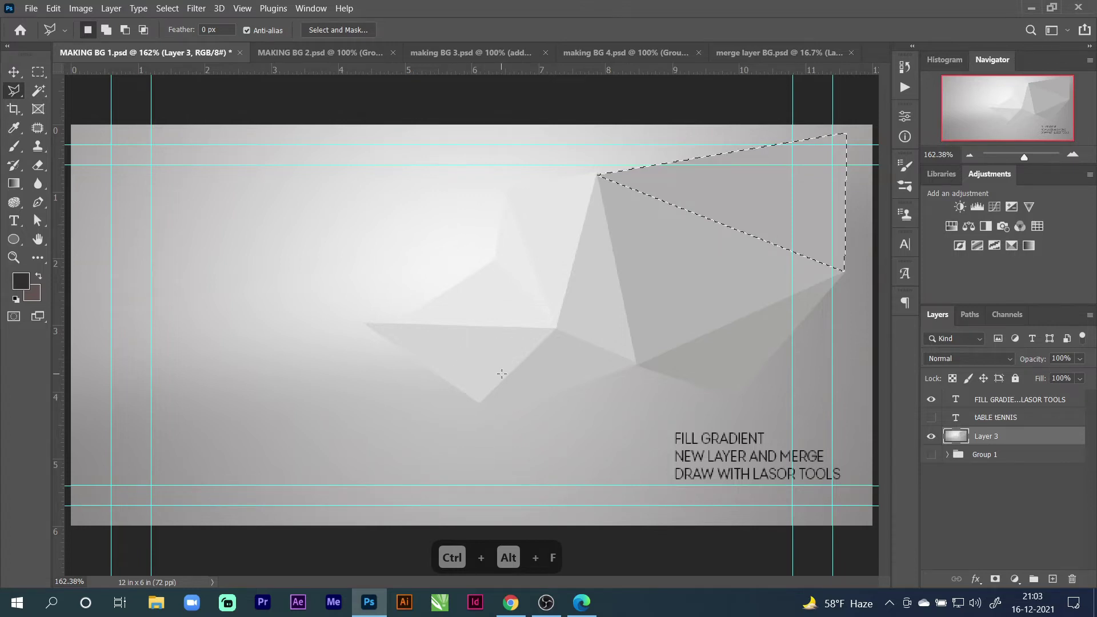
Select a long thin triangle from the lower-left shape's bottom tip down to the canvas's bottom edge and average its color
left_click(480, 401)
left_click(263, 527)
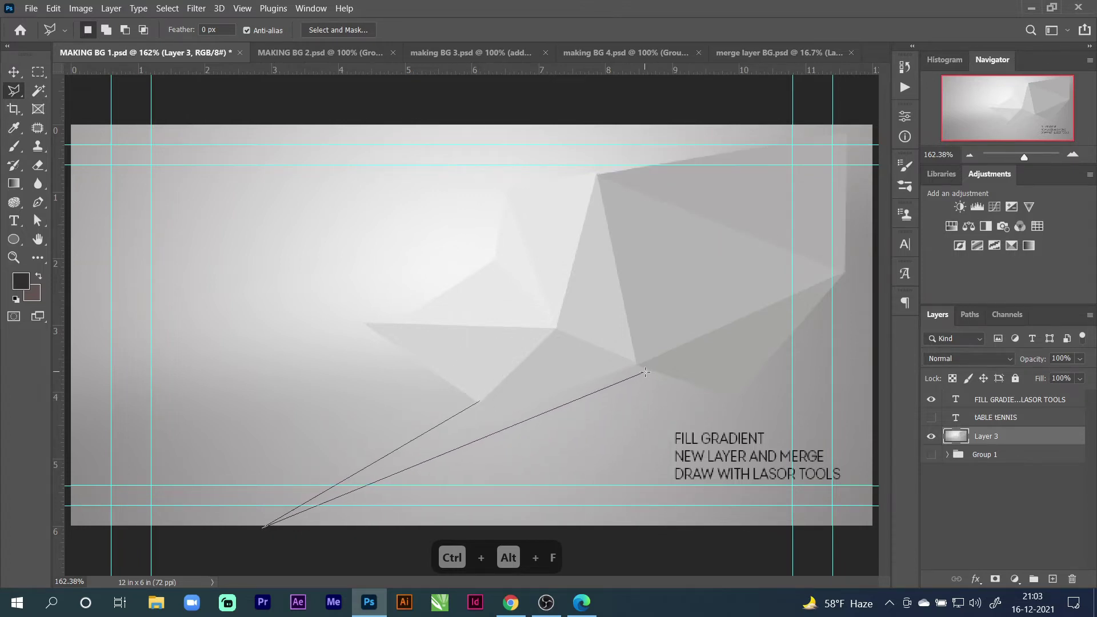
left_click(646, 425)
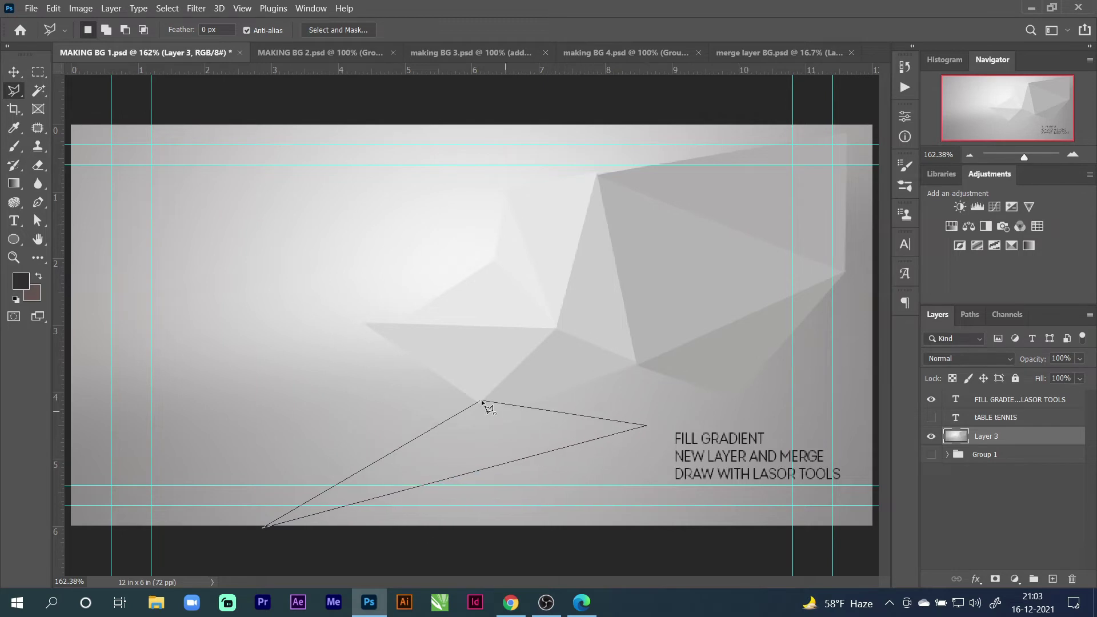
left_click(481, 401)
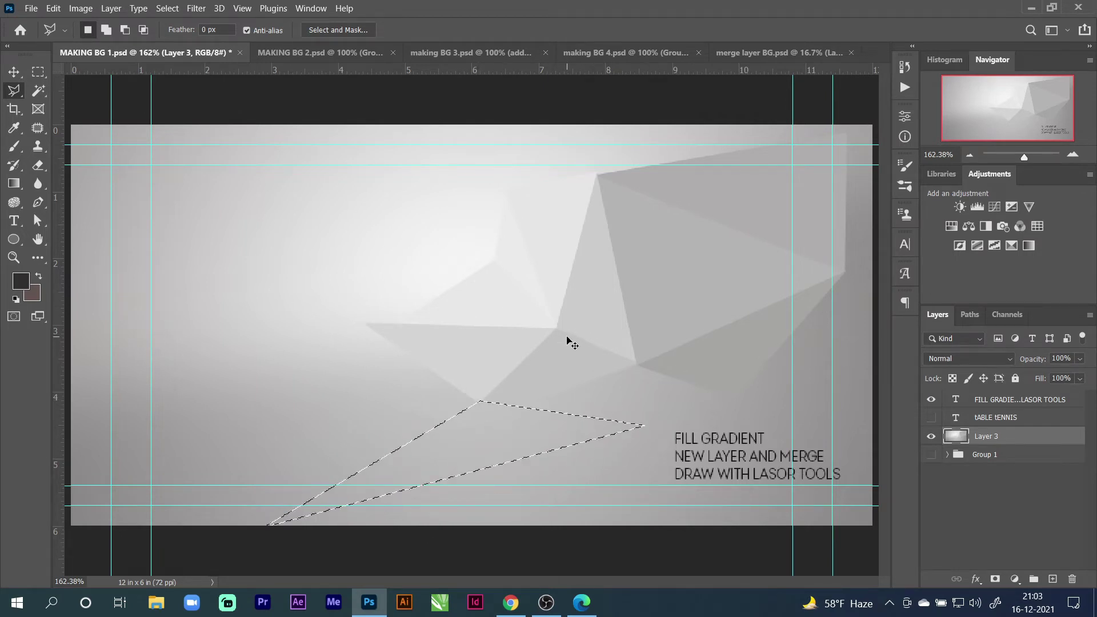
key("ctrl+alt+f")
Select a flat four-sided polygon filling the gap below the tall triangle's bottom corner and apply the Average blur to it
left_click(641, 424)
left_click(728, 399)
left_click(632, 361)
left_click(518, 408)
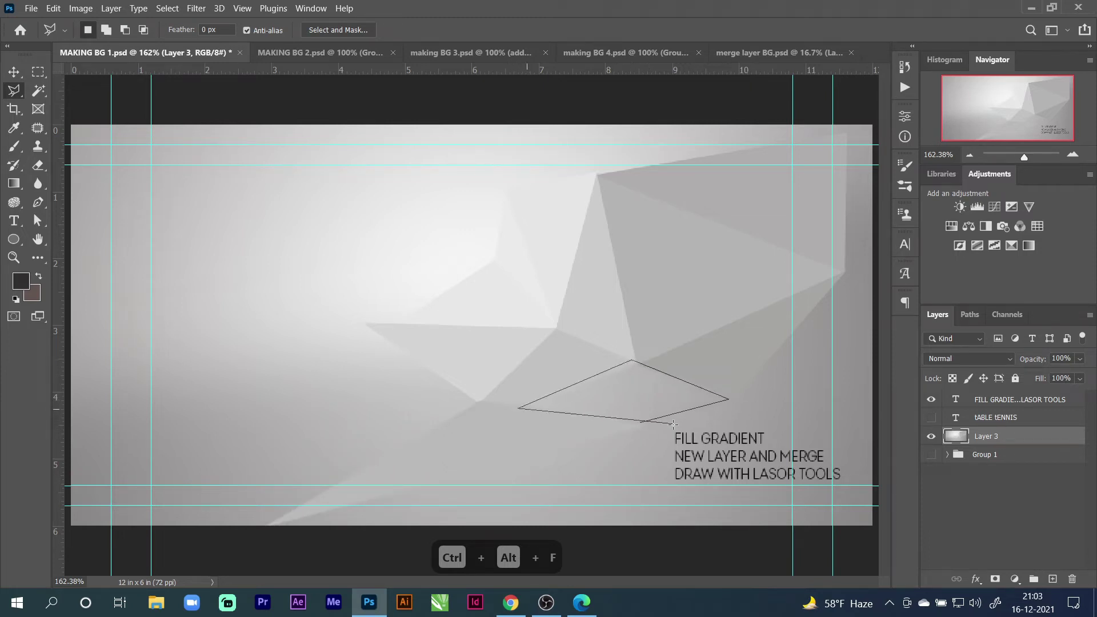
left_click(641, 424)
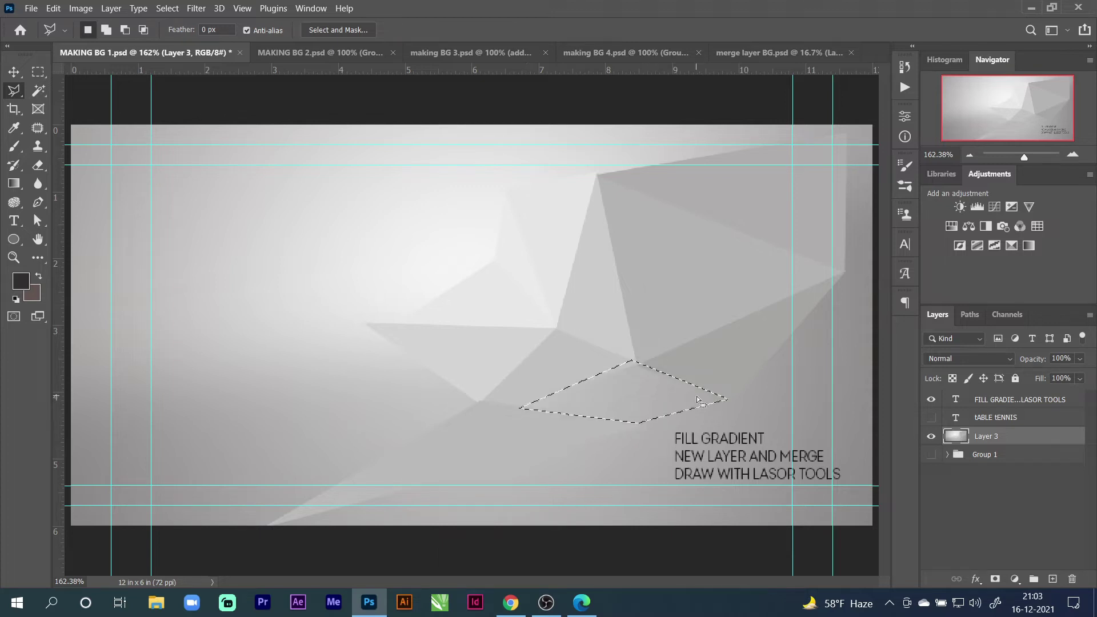
key("ctrl+alt+f")
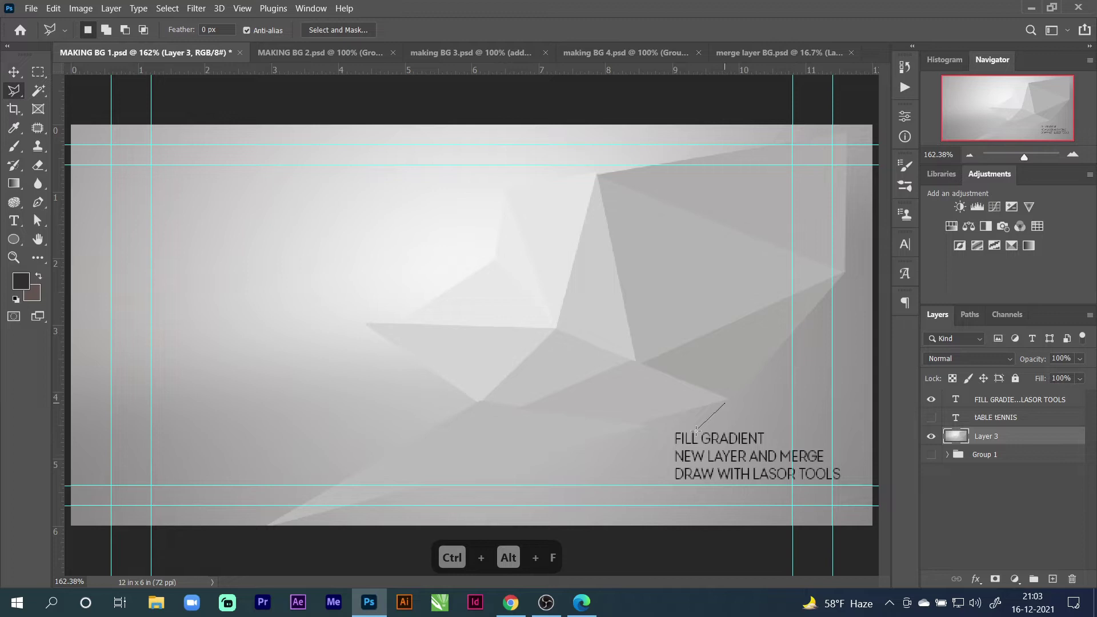
Select a triangle behind the caption text, extending down-left from the four-sided polygon's right tip, average its color and deselect
left_click(613, 504)
left_click(725, 402)
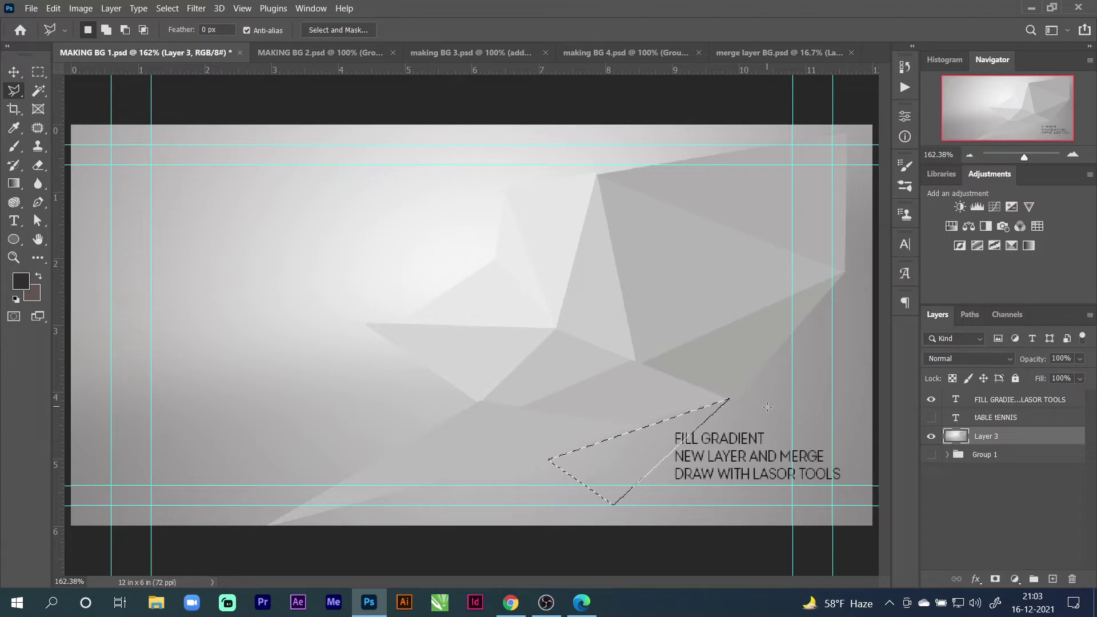
key("ctrl+alt+d")
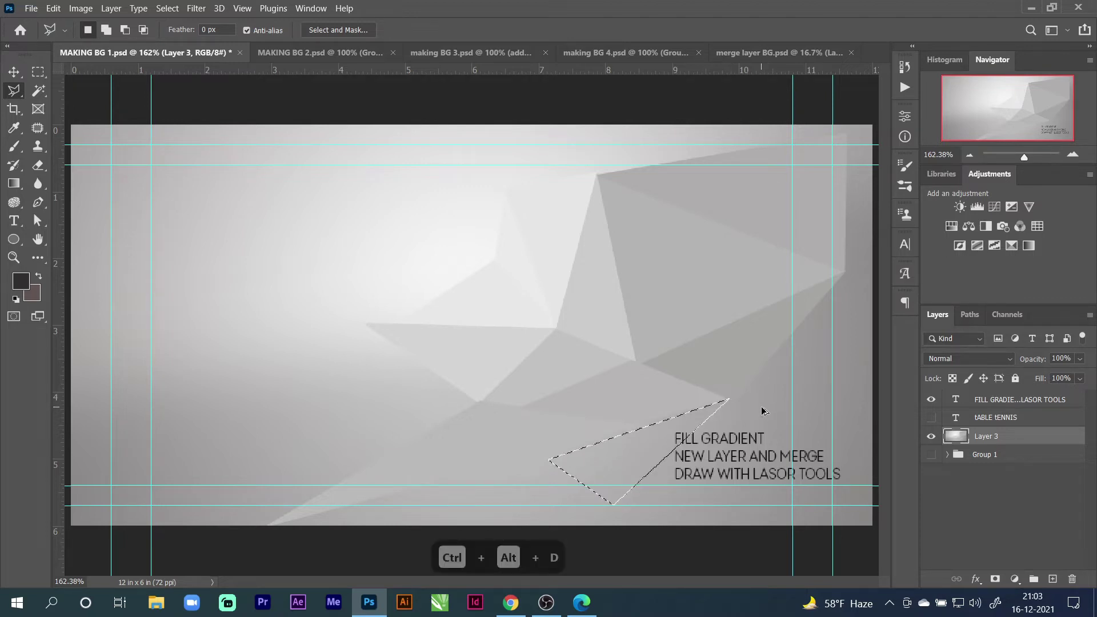
key("ctrl+alt+f")
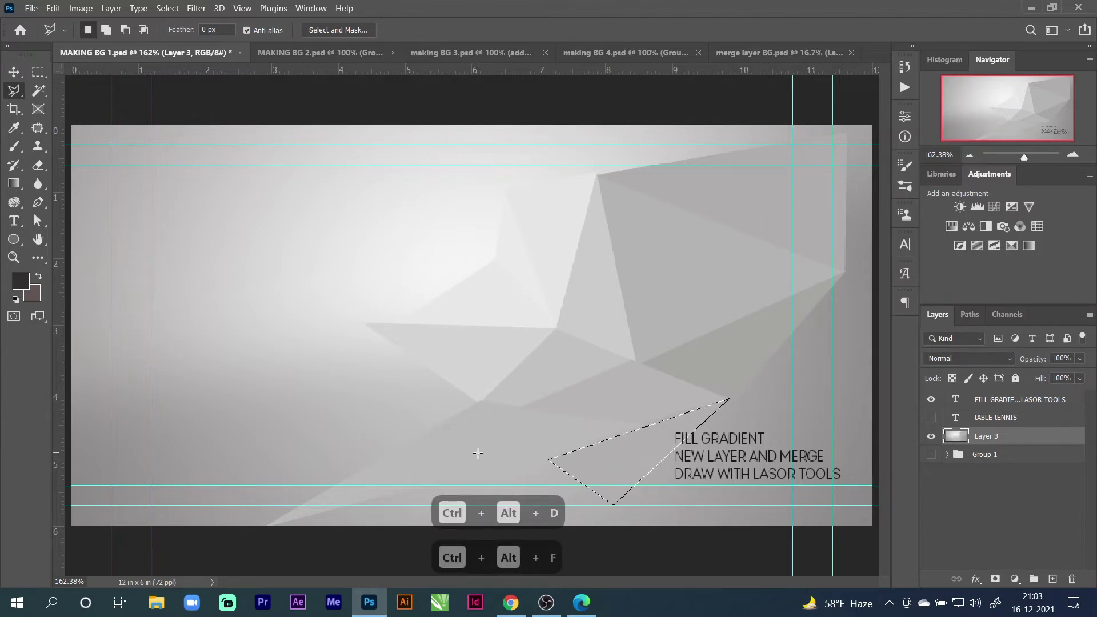
key("ctrl+d")
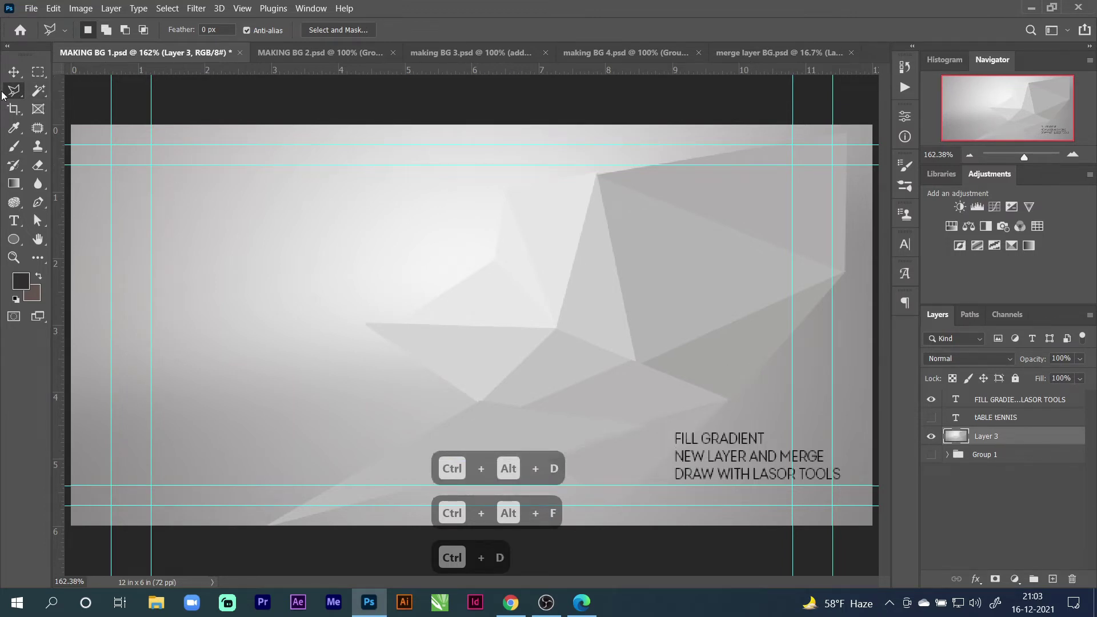
Switch to the Move tool, deselect the layer and close MAKING BG 1.psd without saving, continuing in MAKING BG 2.psd
left_click(13, 72)
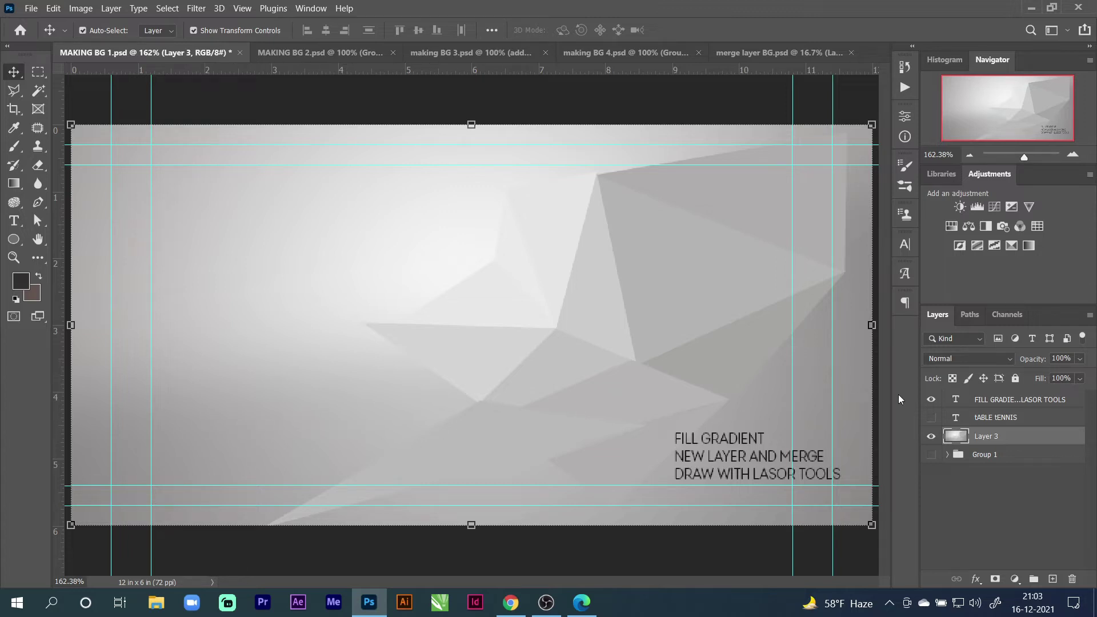
left_click(976, 514)
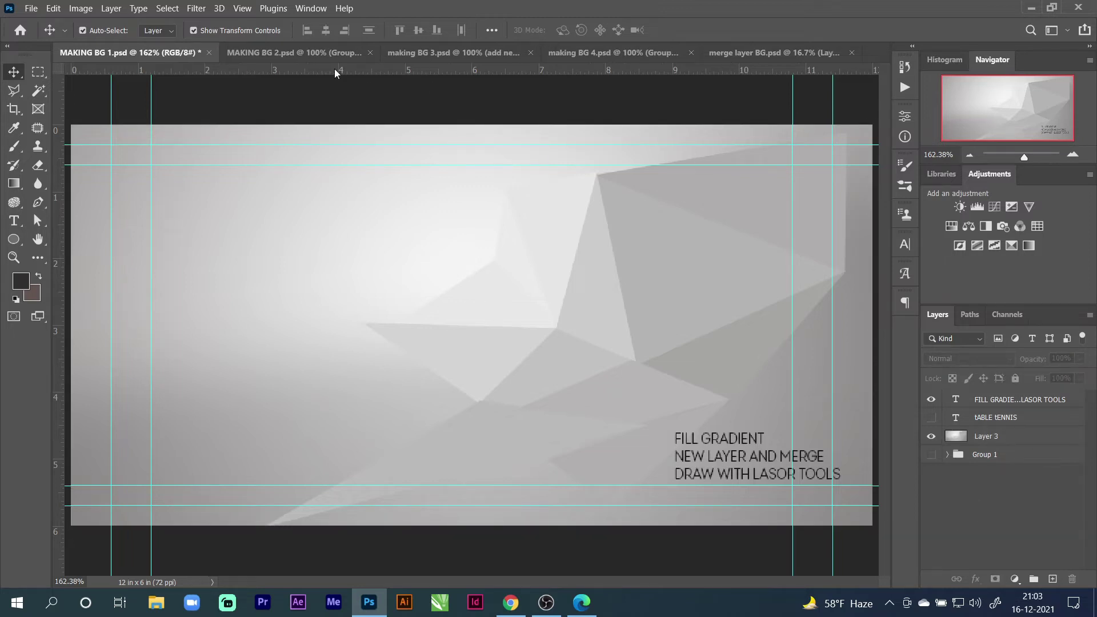
left_click(209, 52)
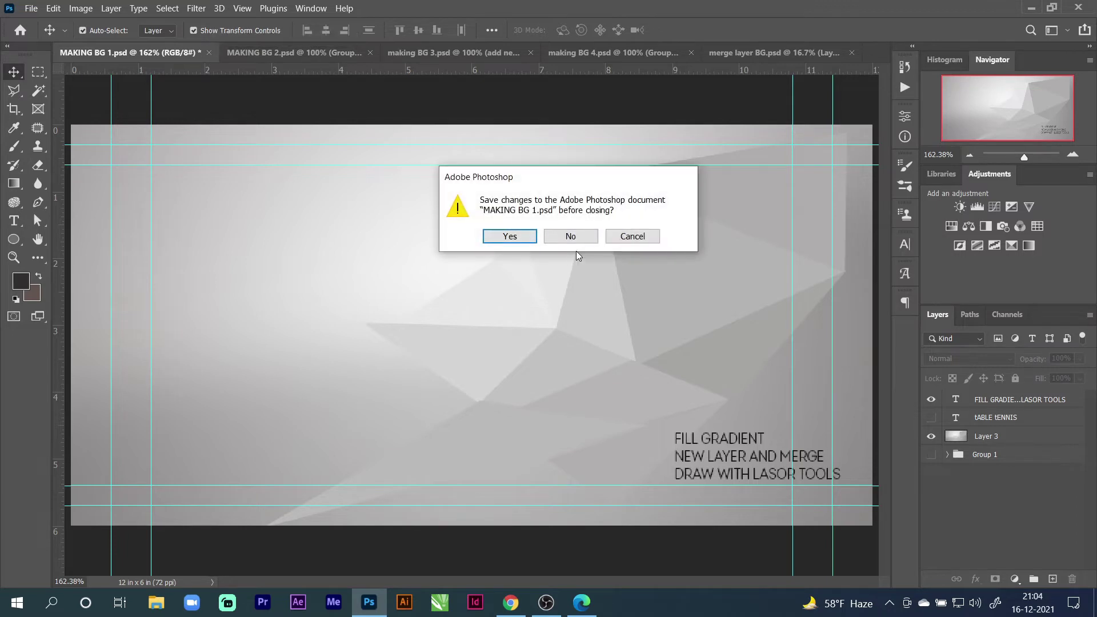
left_click(567, 235)
left_click(152, 57)
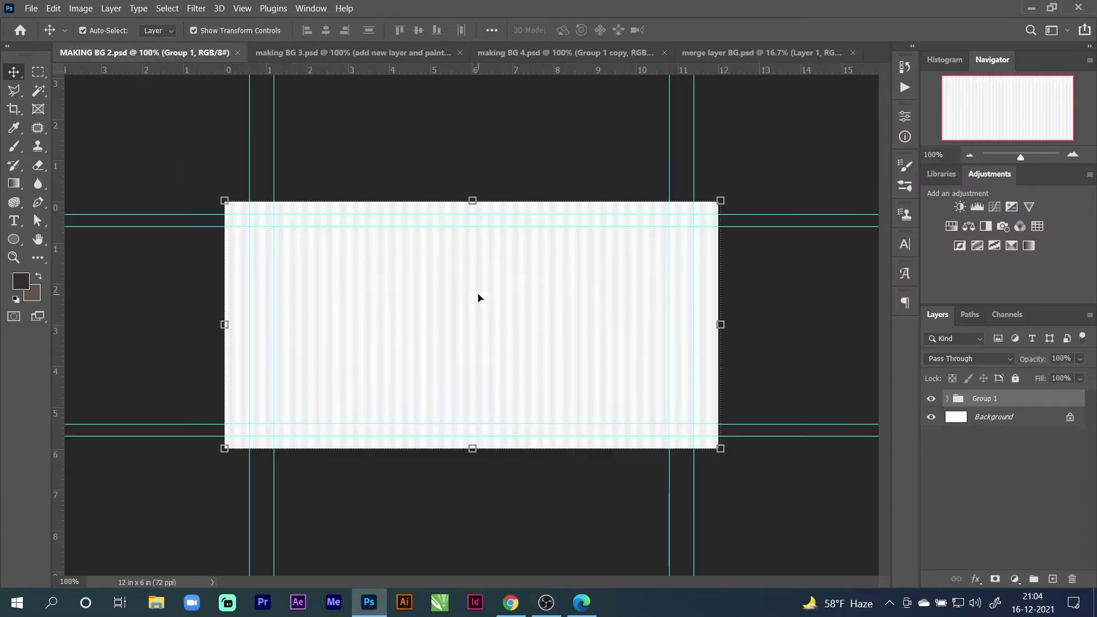
Inspect individual stripe rectangles inside Group 1, then collapse the group and hide it
left_click(574, 294)
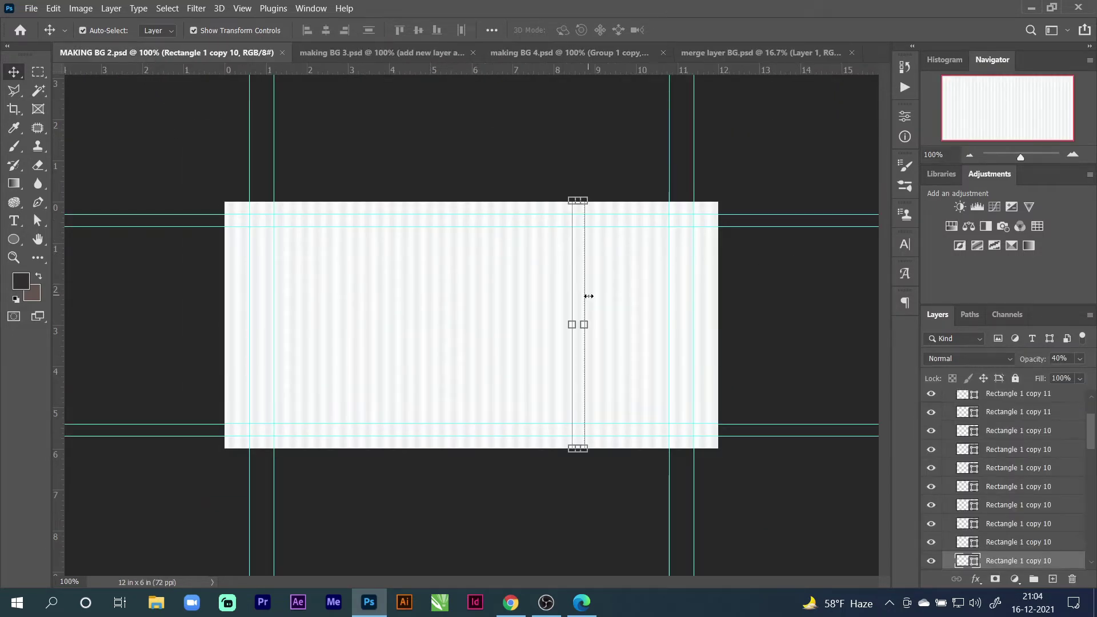
left_click(771, 309)
left_click(594, 295)
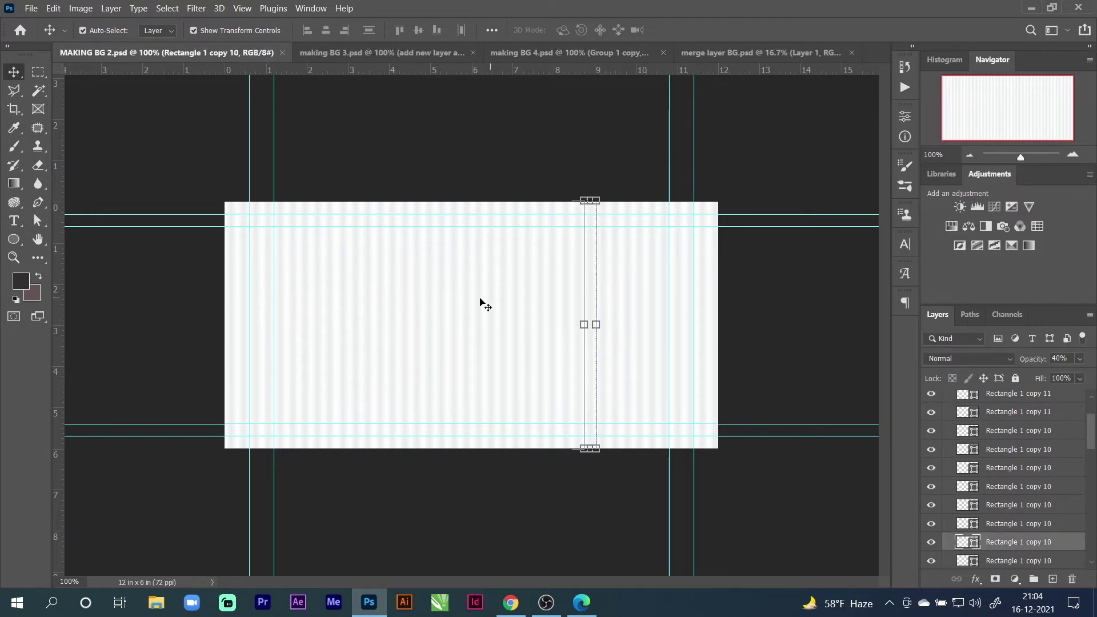
left_click(226, 263)
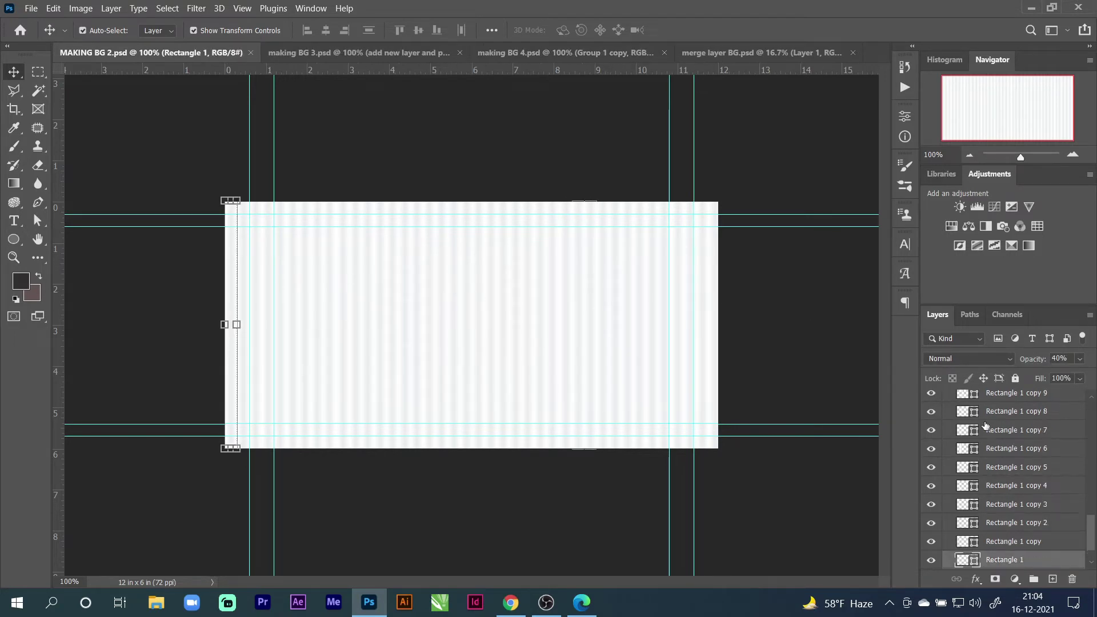
scroll(1007, 428, "up", 5)
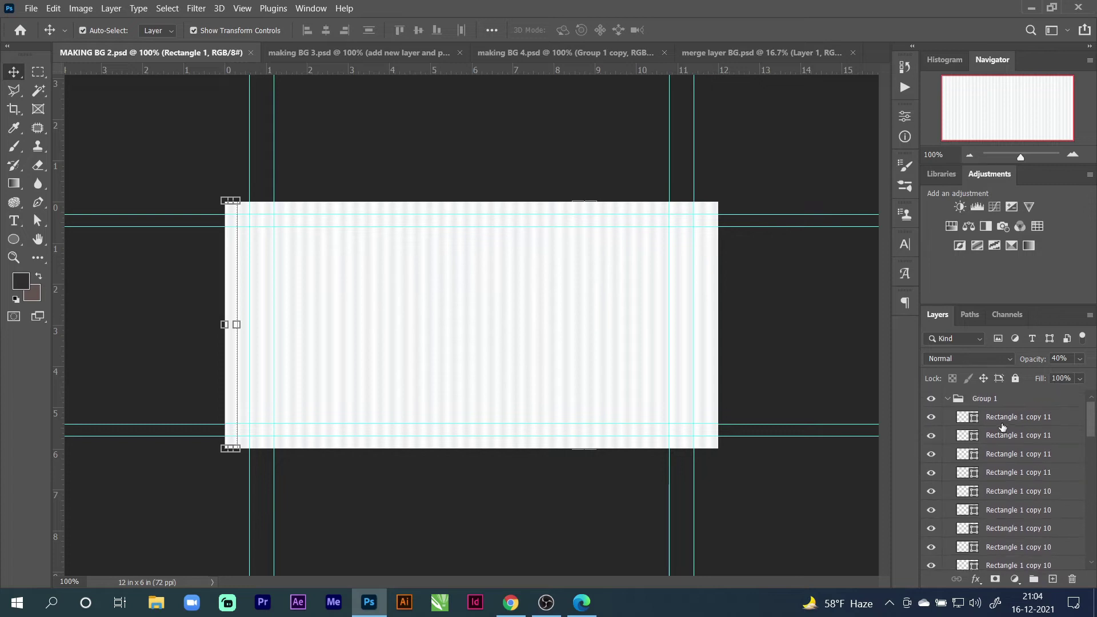
left_click(947, 399)
left_click(931, 399)
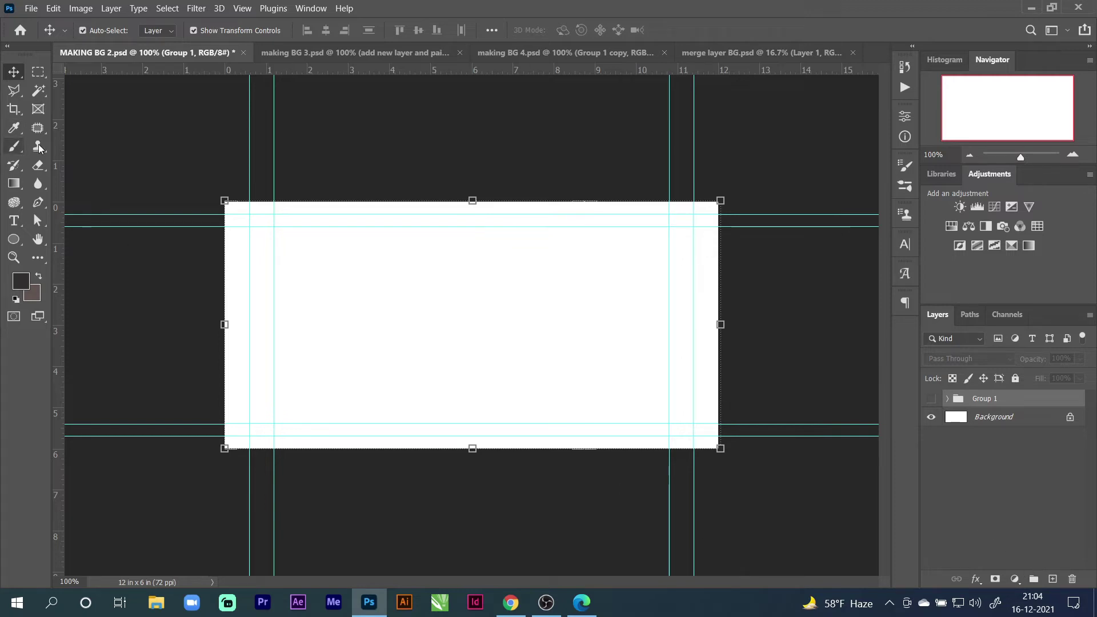
Draw a dark vertical rectangle about 20 px wide and 368 px high near the canvas's left edge, using the Rectangle tool without a stroke
left_click(14, 239)
left_click(58, 240)
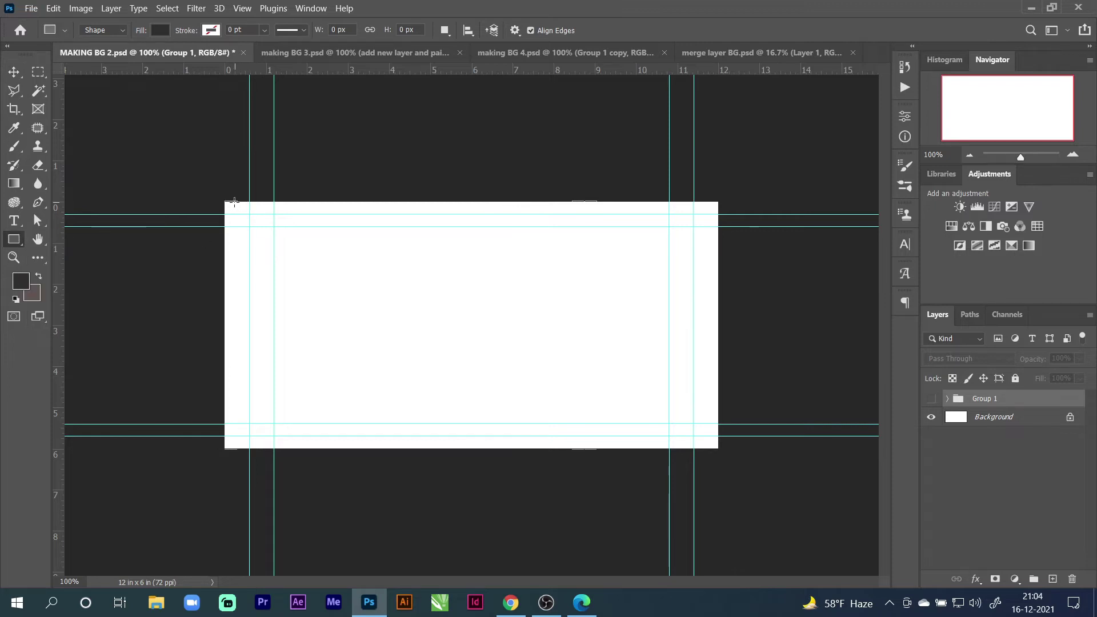
left_click(1073, 154)
left_click(1072, 154)
left_click(1073, 154)
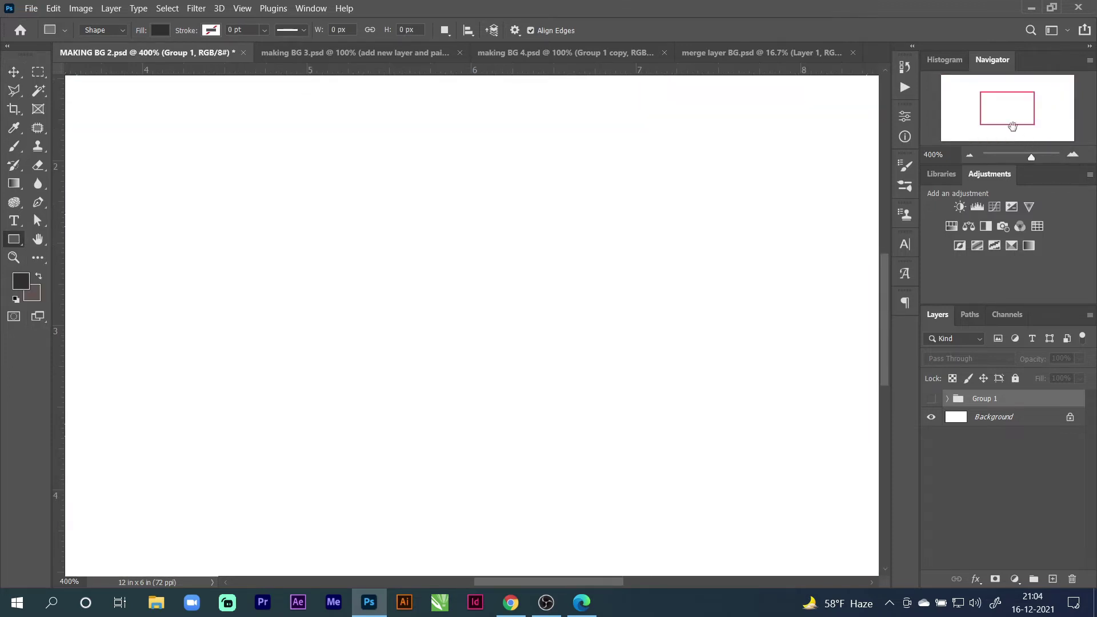
left_click_drag(1011, 127, 921, 92)
left_click(969, 154)
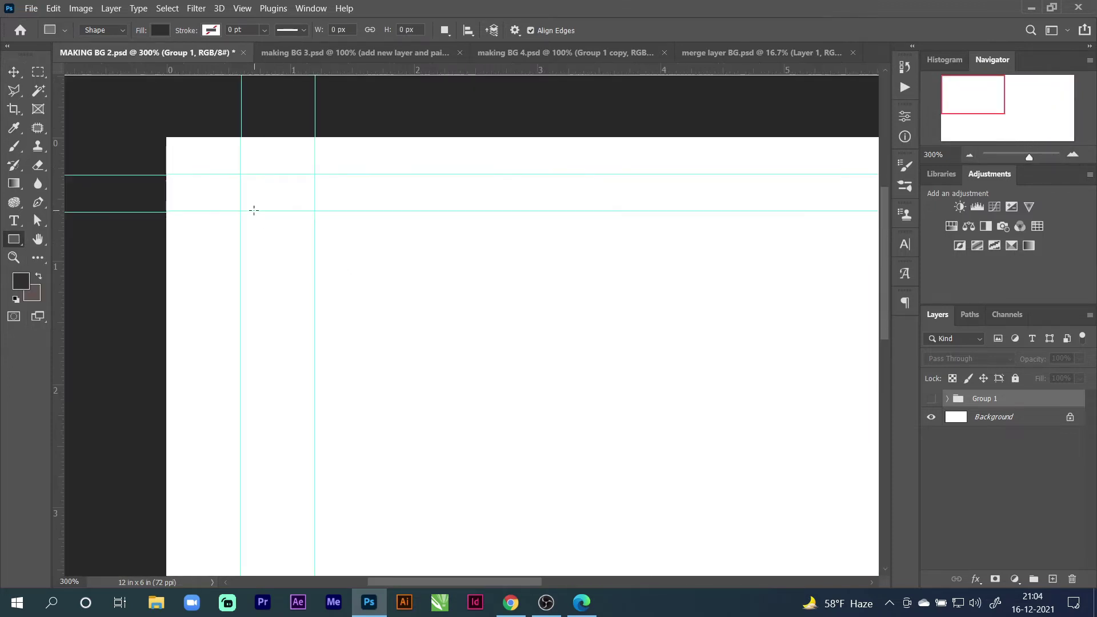
scroll(800, 172, "down", 1)
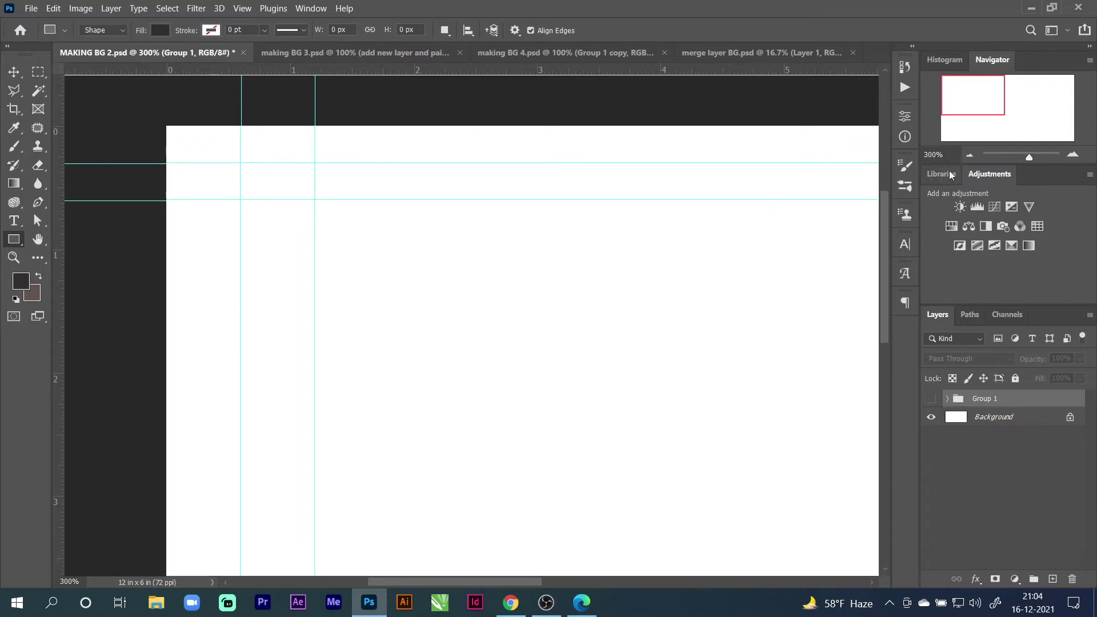
left_click(969, 155)
left_click_drag(287, 198, 312, 542)
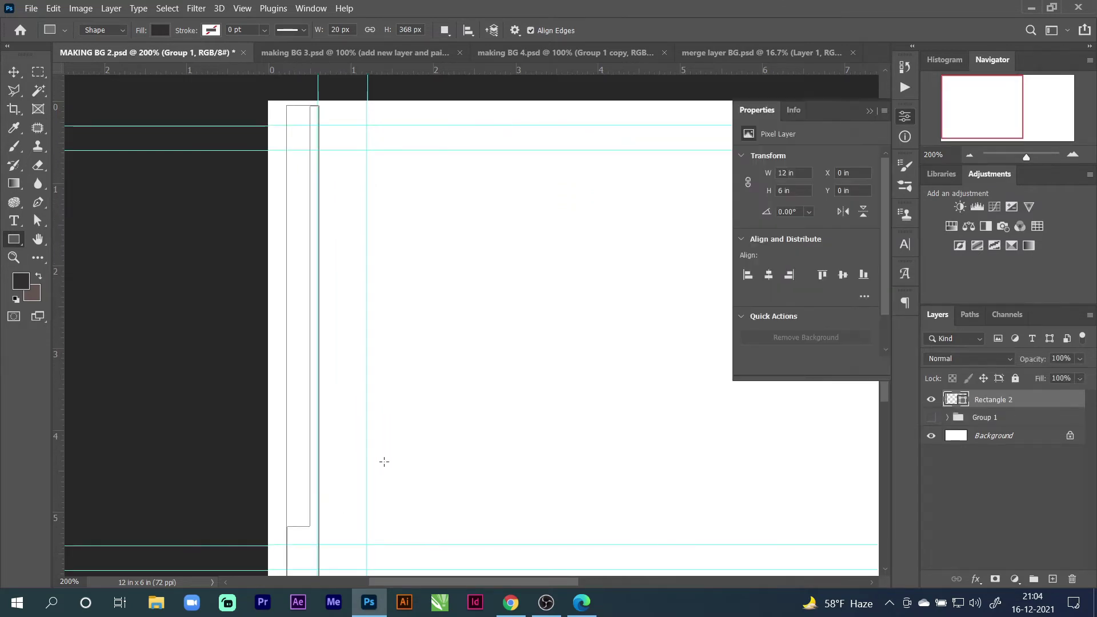
Stretch the dark rectangle down to the canvas's bottom edge, making it about 428 px high
key("ctrl+minus")
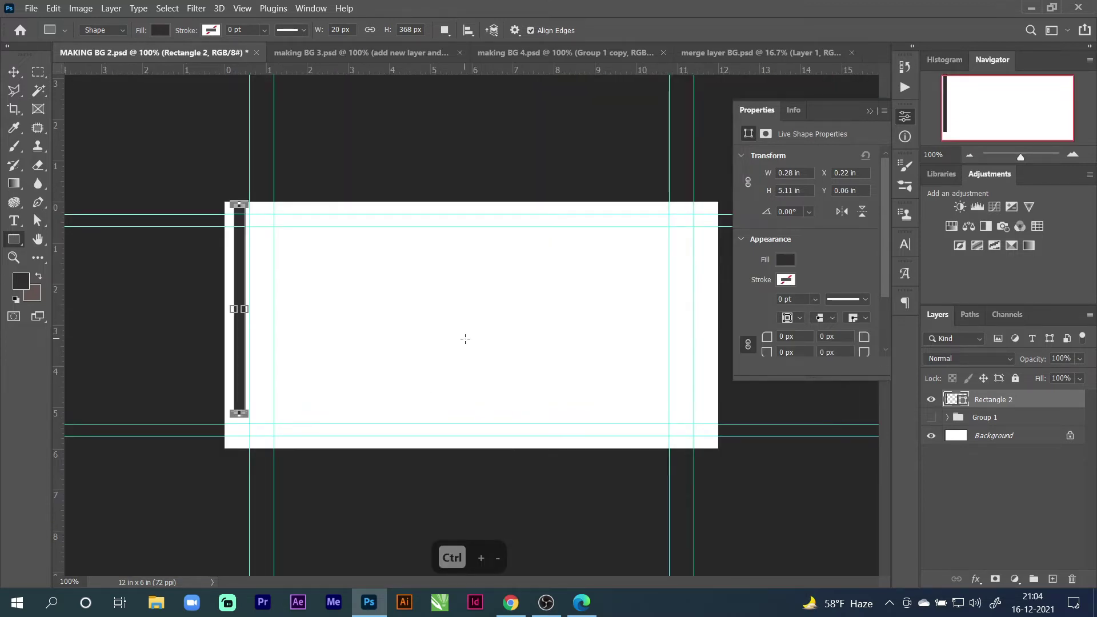
key("ctrl+equal")
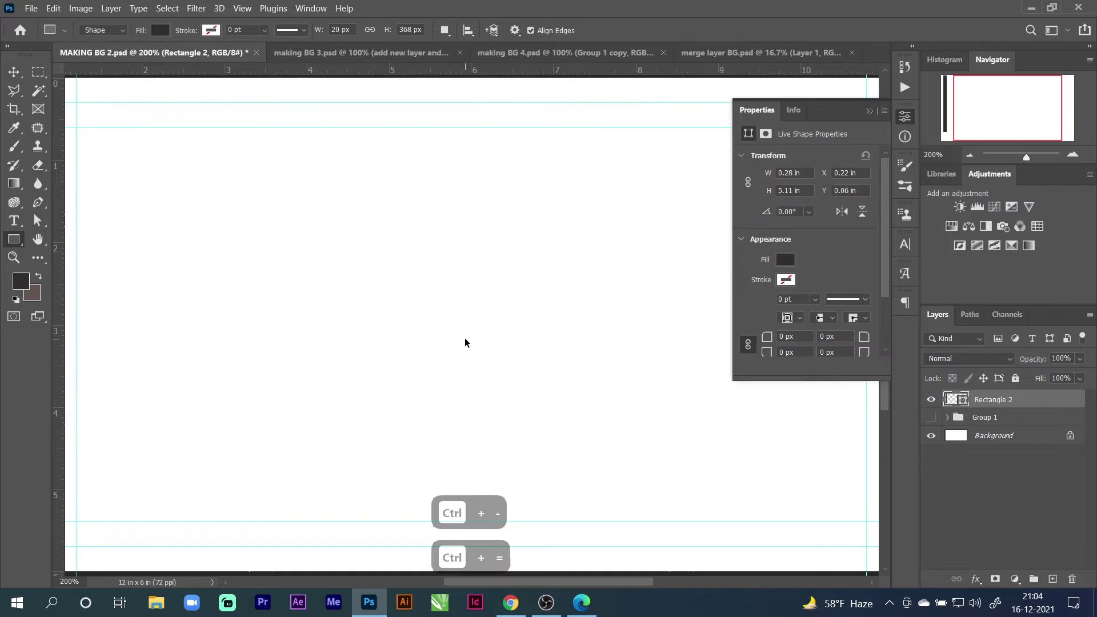
left_click(905, 117)
left_click(969, 155)
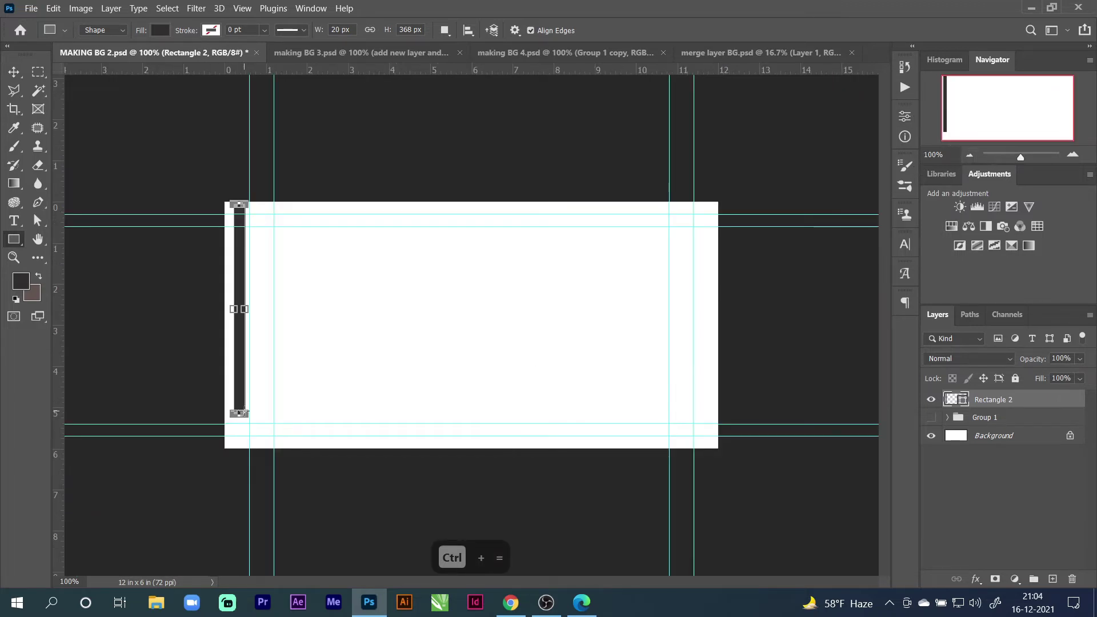
left_click_drag(239, 413, 240, 449)
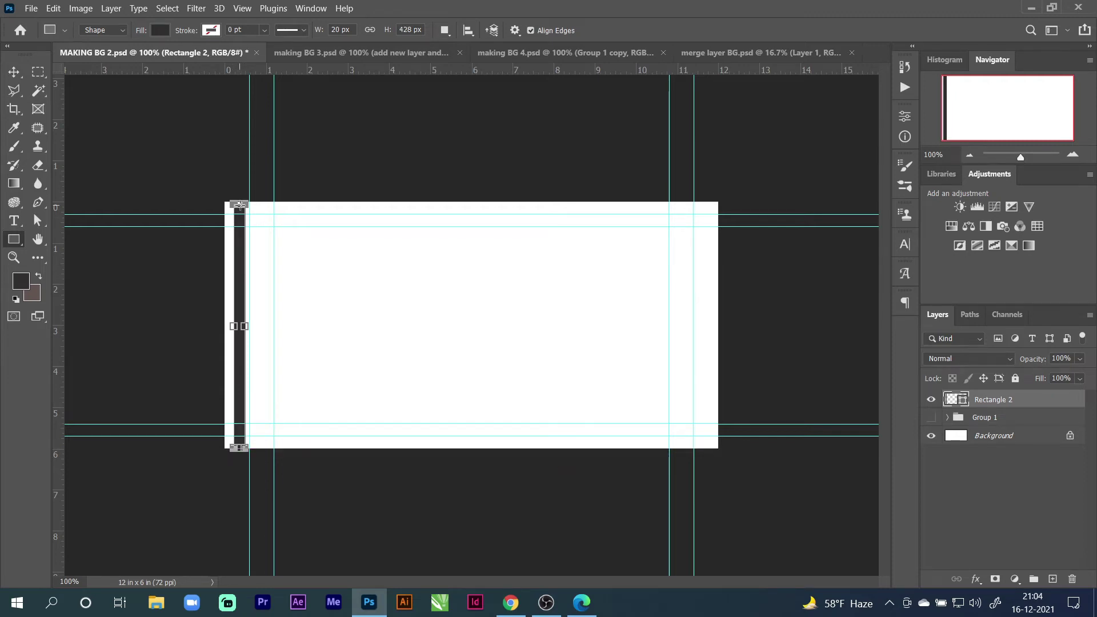
Extend the rectangle to the canvas's top edge at 432 px high and give it a linear gradient fill with a dusty pink start stop
left_click_drag(239, 204, 241, 201)
left_click(160, 30)
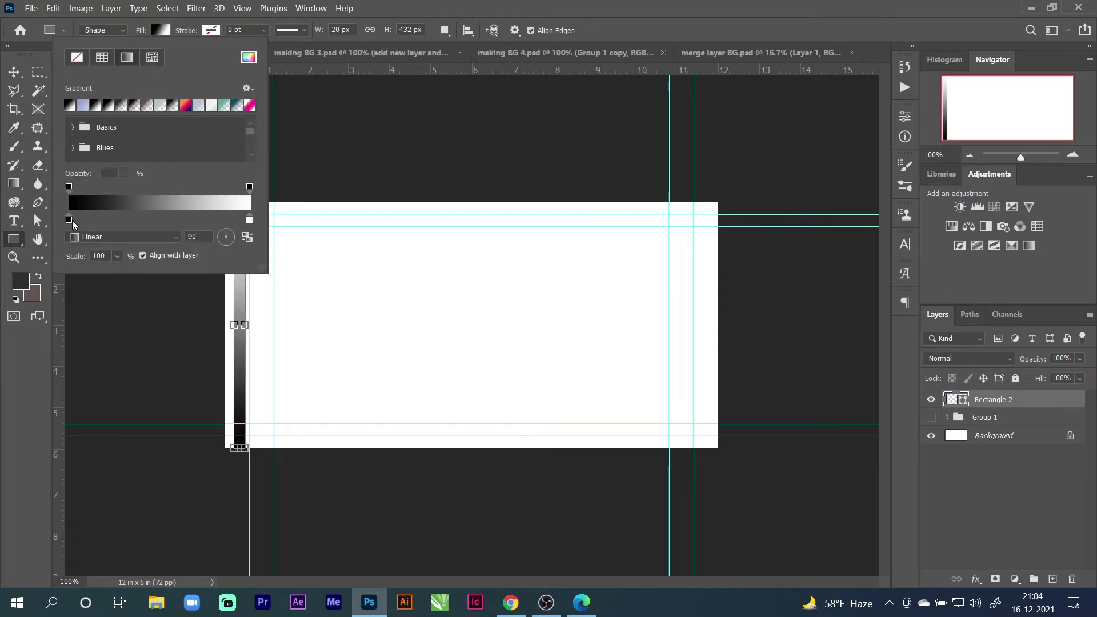
double_click(69, 221)
mouse_move(741, 265)
left_mouse_down()
mouse_move(763, 238)
mouse_move(750, 241)
left_mouse_up()
left_click(1019, 205)
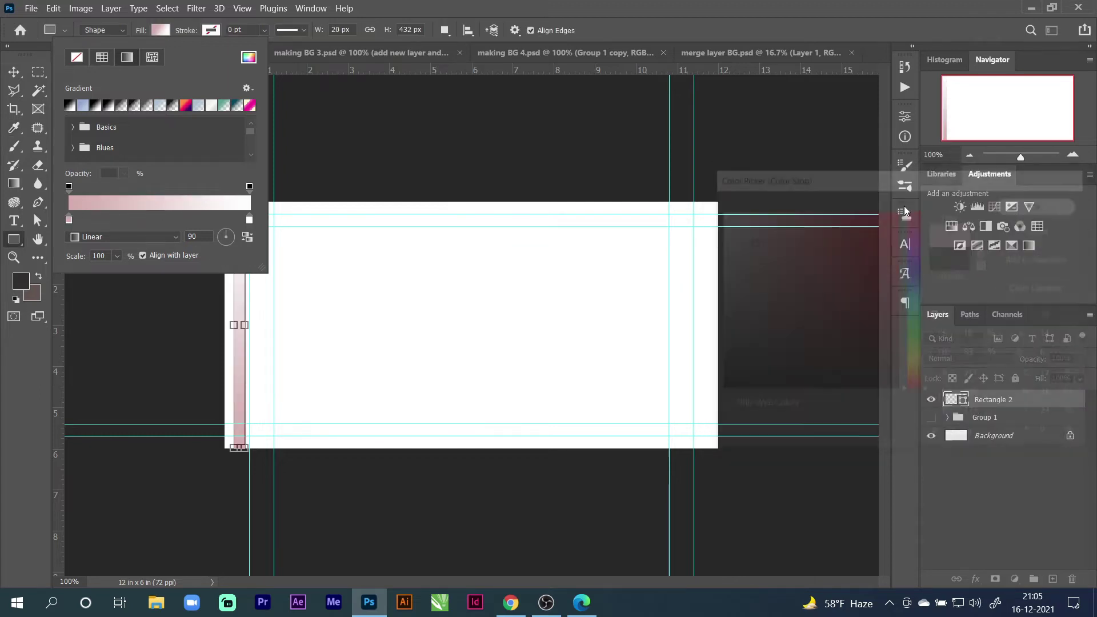
Set the end stop of the rectangle's gradient fill to off-white #f4efef
double_click(249, 222)
left_click(720, 217)
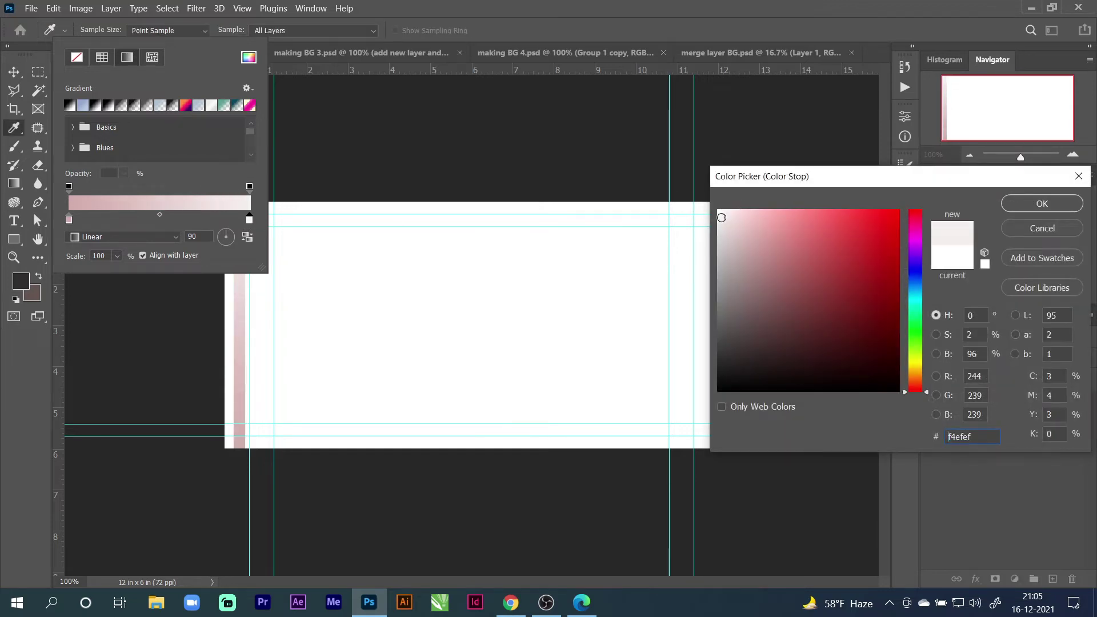
left_click(1021, 205)
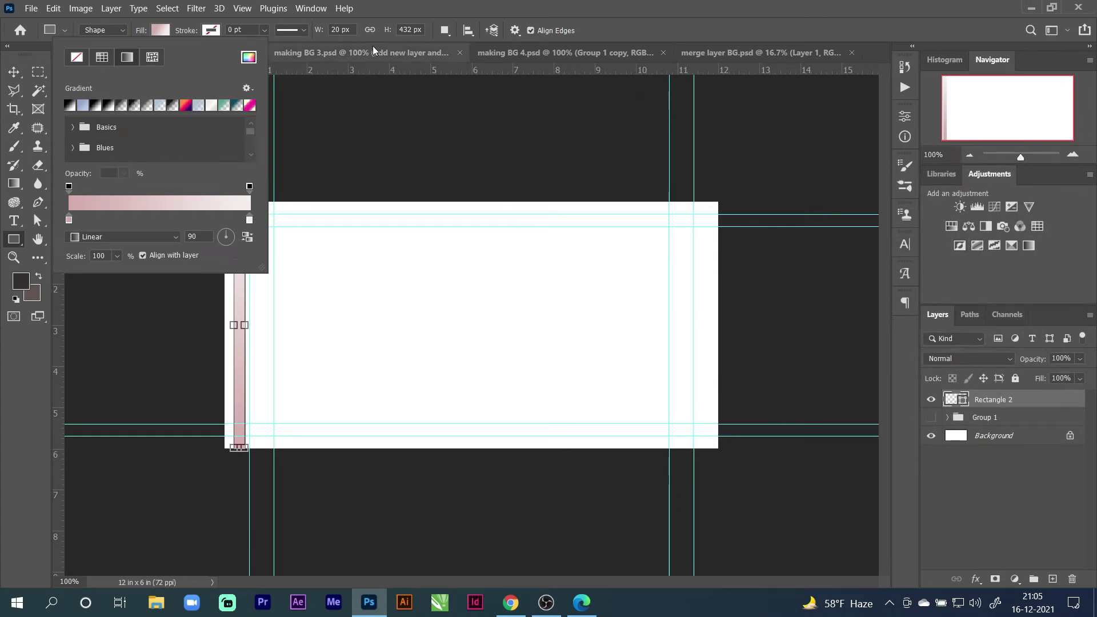
left_click(14, 183)
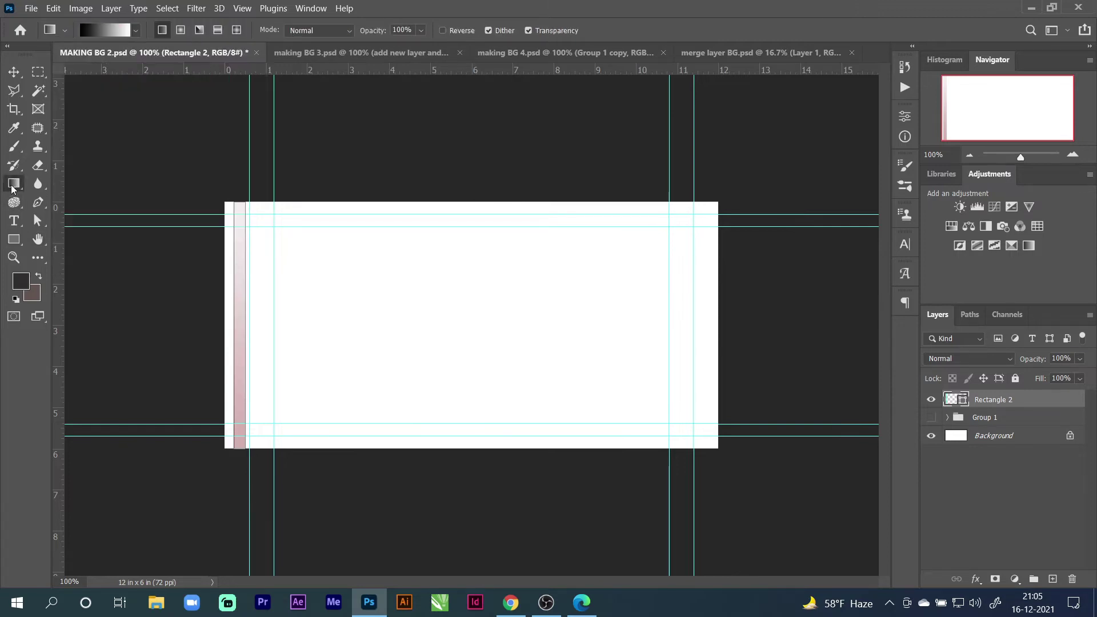
left_click(1028, 245)
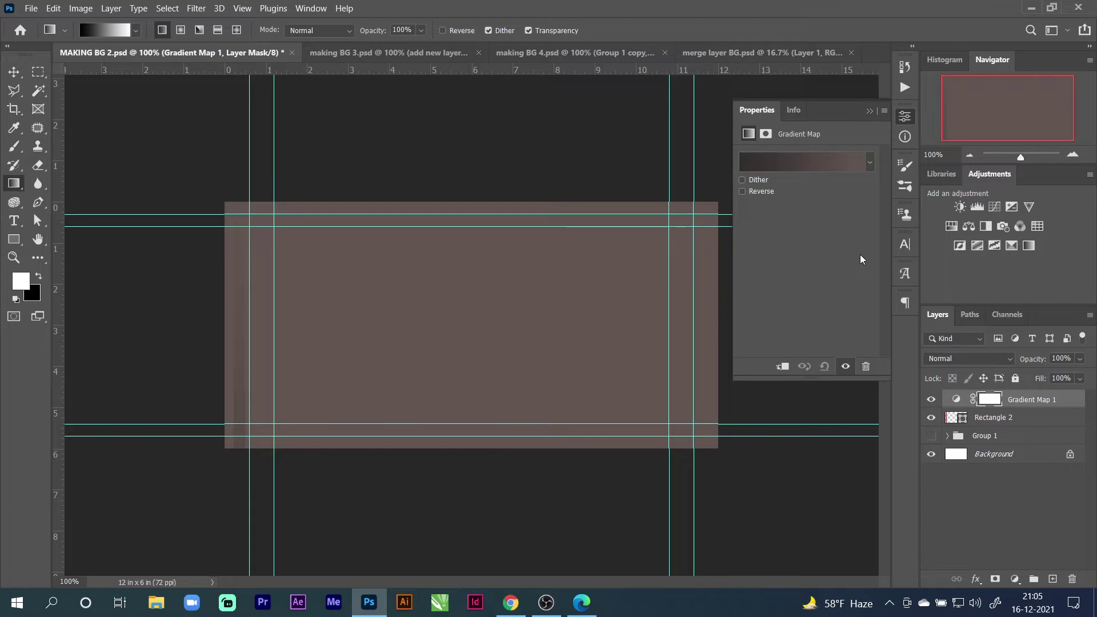
key("ctrl+z")
Change the rectangle's gradient fill to the Reflected style with an angle of 0
left_click(786, 260)
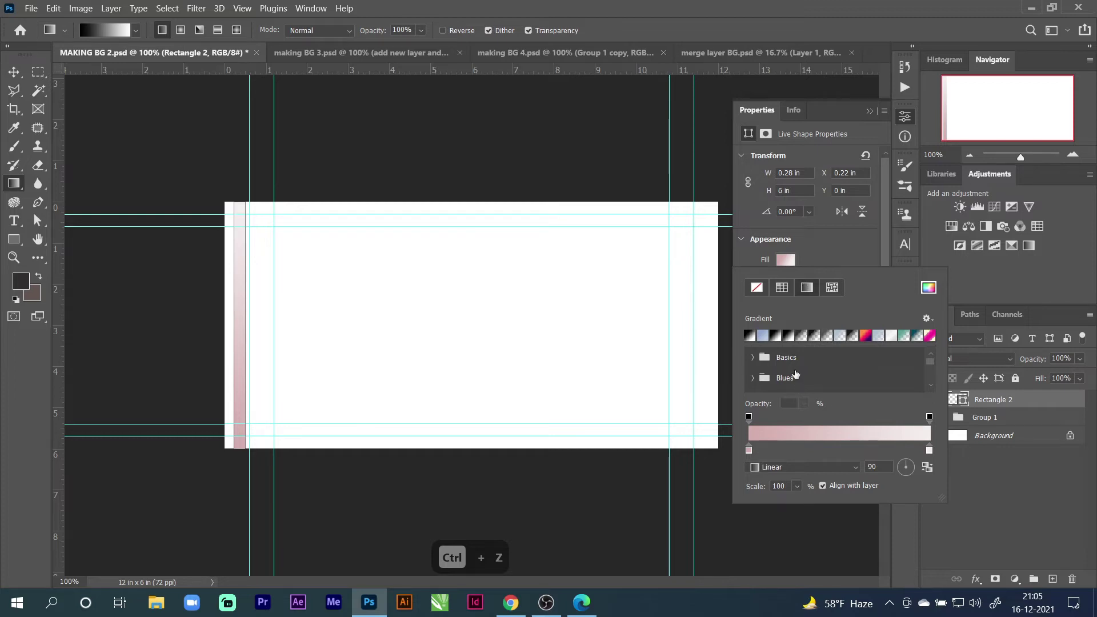
left_click(776, 468)
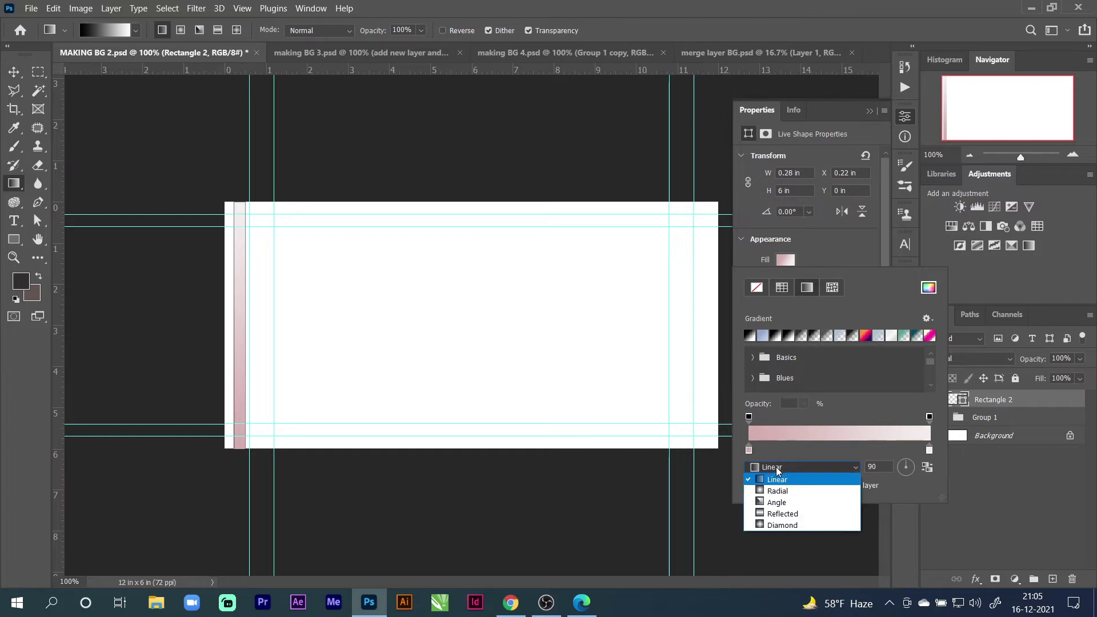
left_click(787, 515)
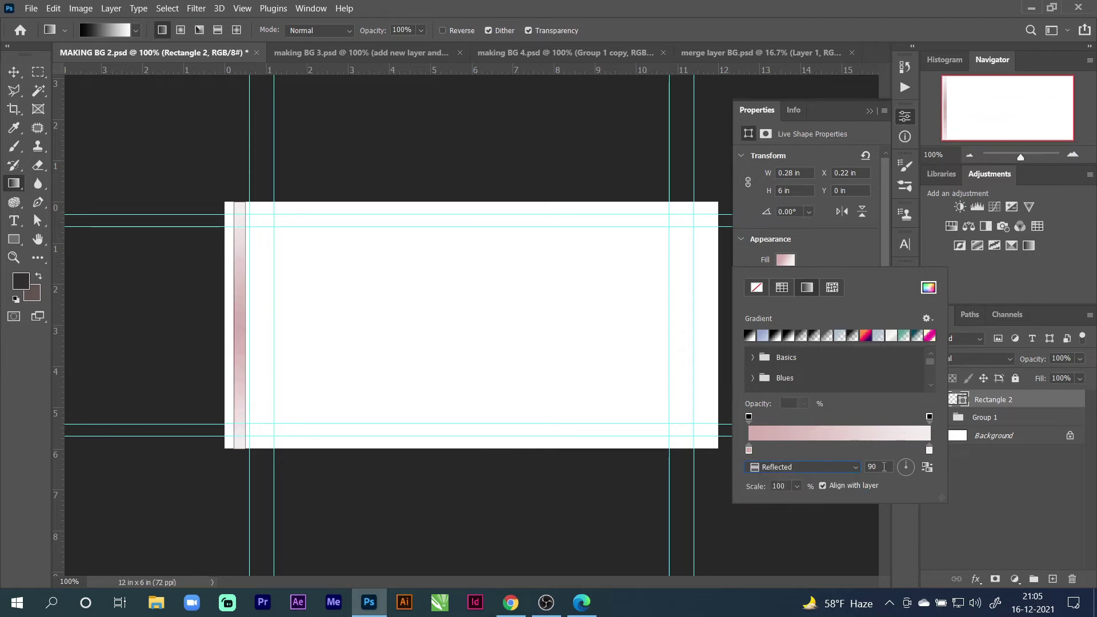
type("0")
key("Tab")
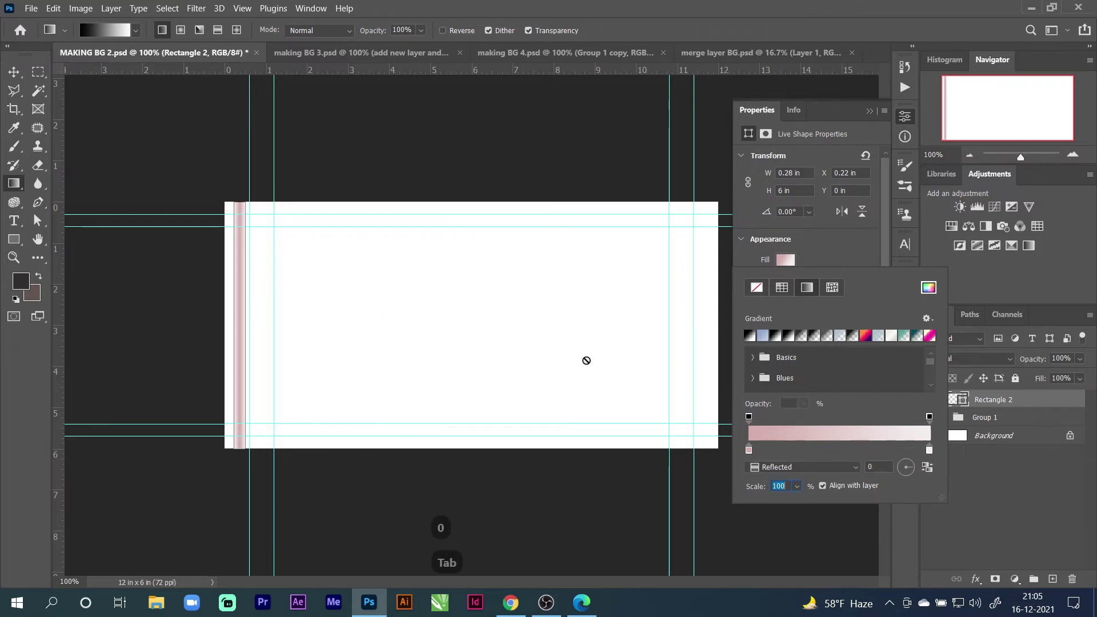
left_click(909, 120)
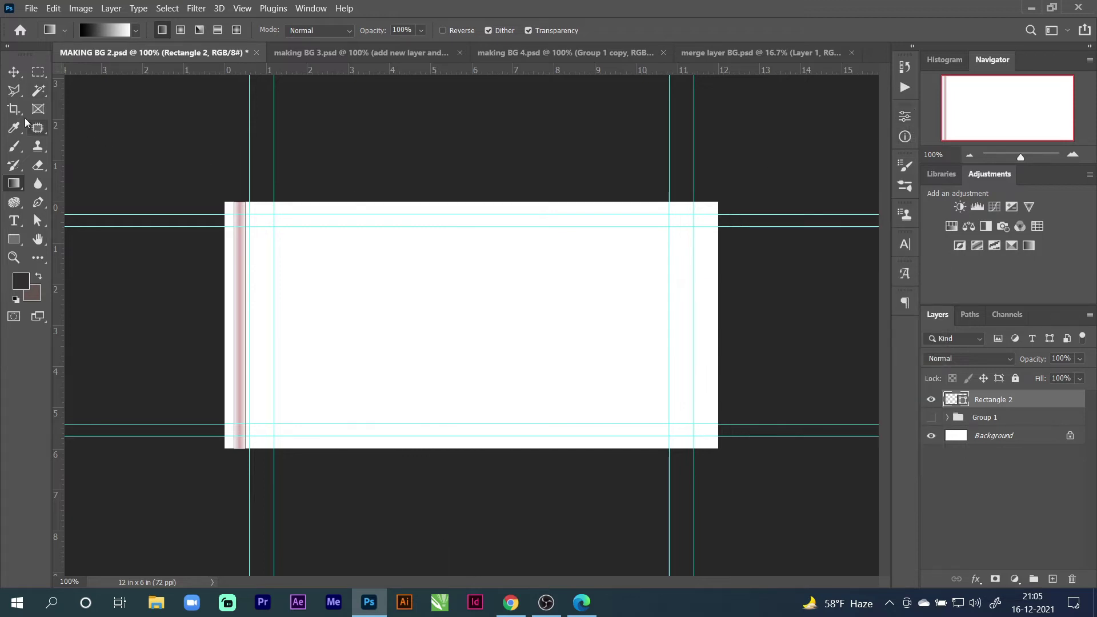
Move the gradient stripe flush against the canvas's left edge with the Move tool
left_click(16, 71)
left_click(127, 107)
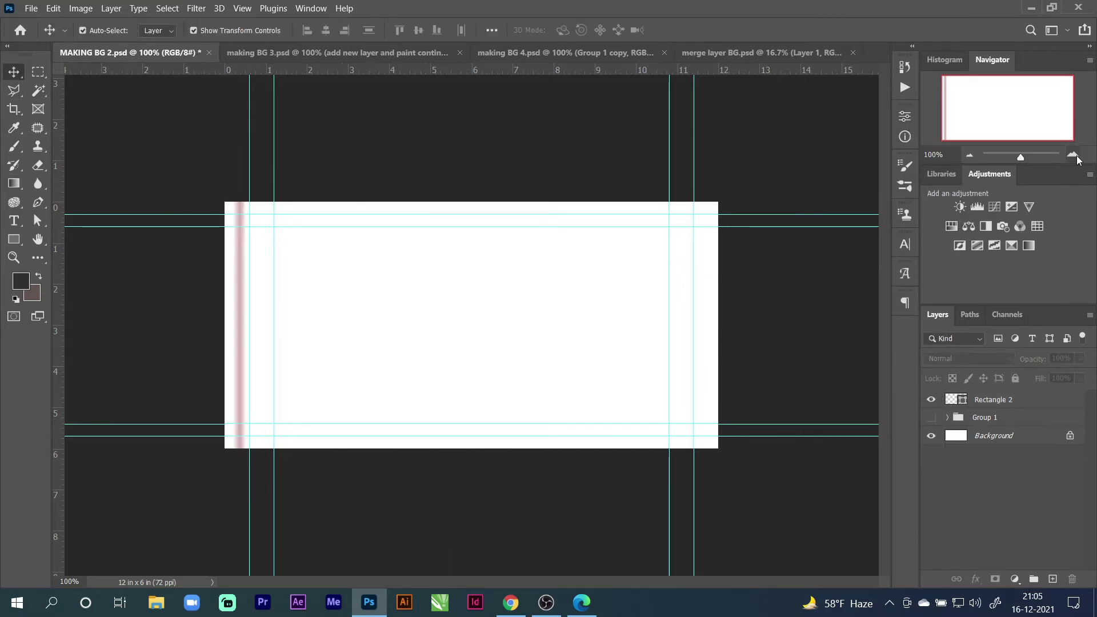
left_click(1072, 154)
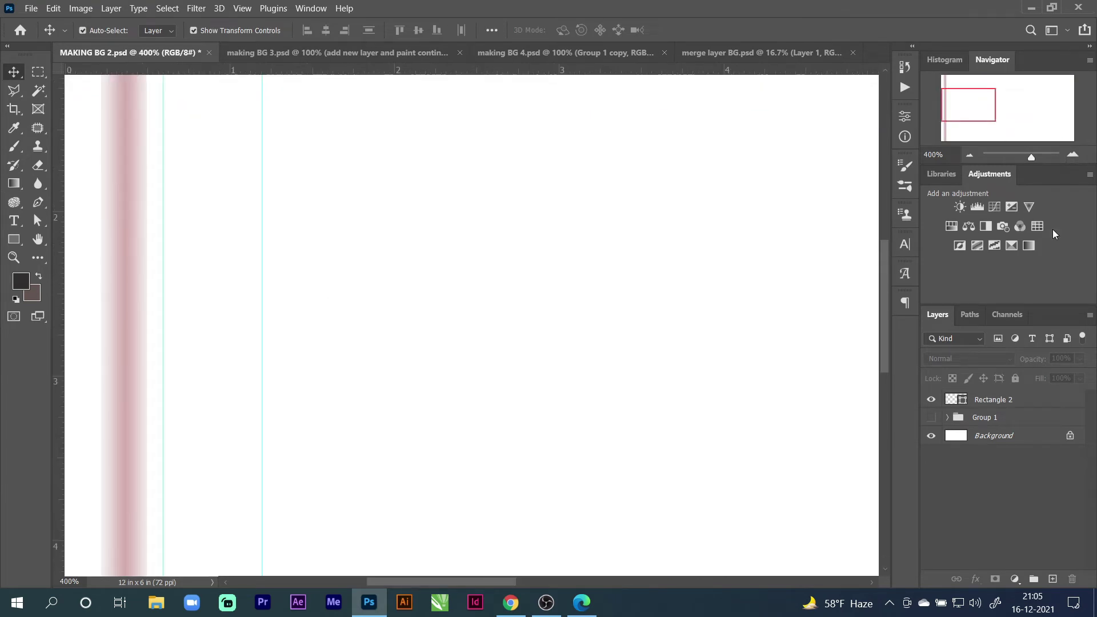
left_click(1072, 155)
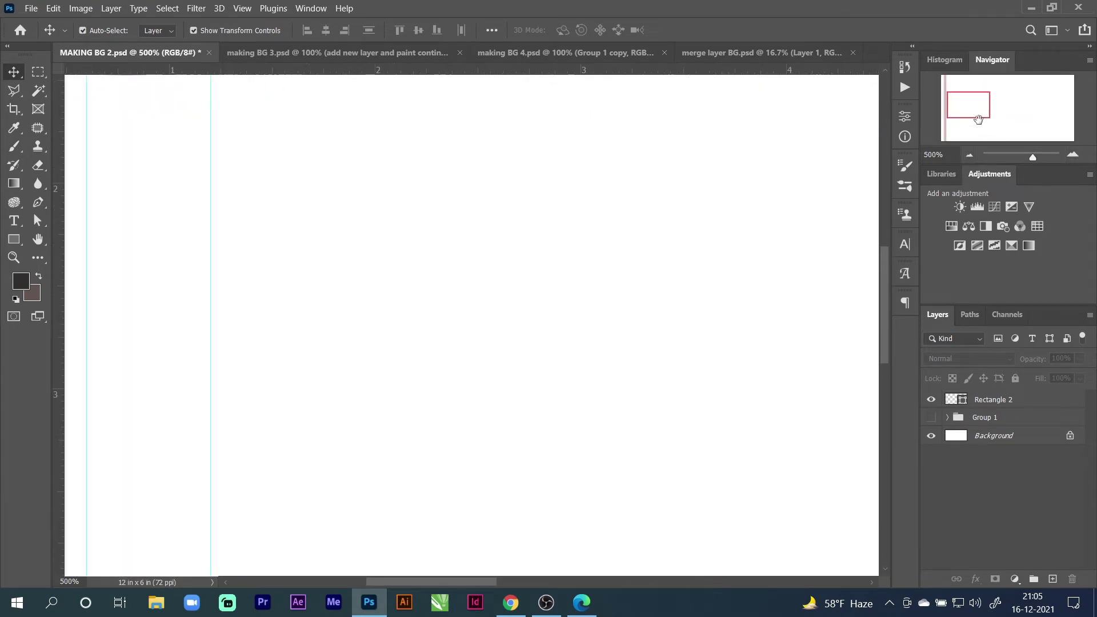
left_click(969, 155)
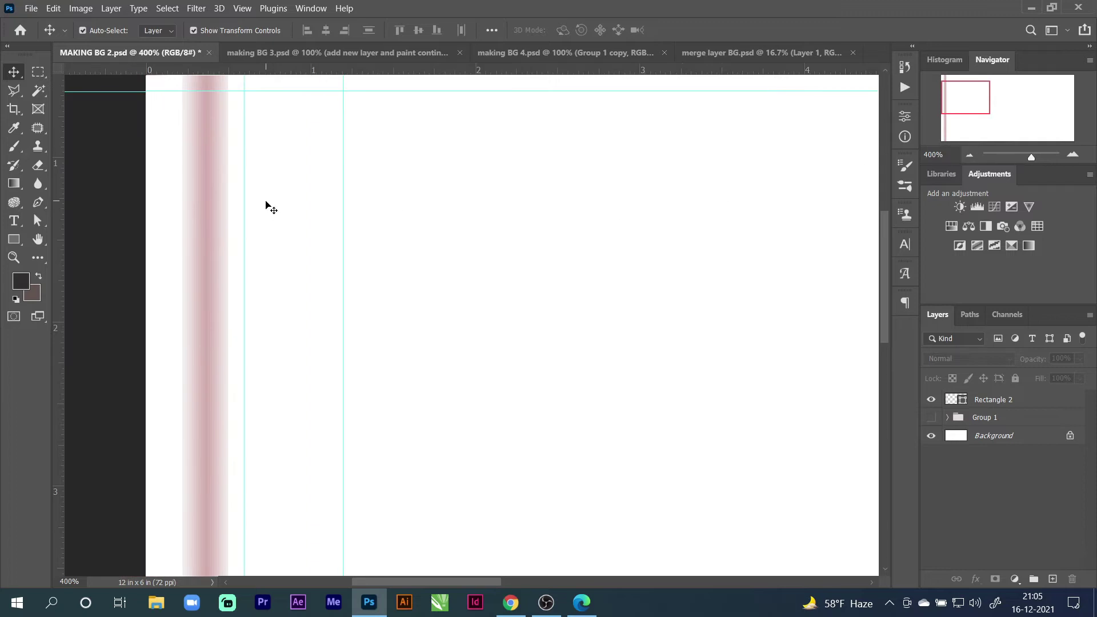
left_click_drag(218, 201, 185, 198)
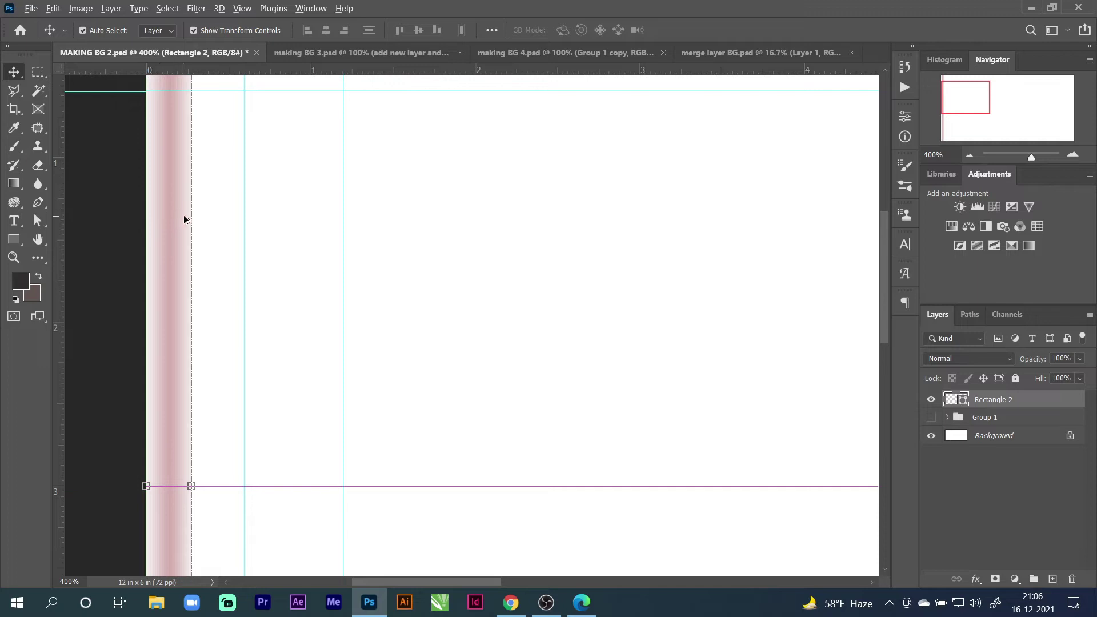
Duplicate the stripe edge to edge into six, then copy that block alongside to make twelve stripes reaching about the 3.3 in mark
left_click_drag(177, 223, 400, 238)
left_click_drag(477, 225, 145, 247)
left_click_drag(394, 264, 670, 276)
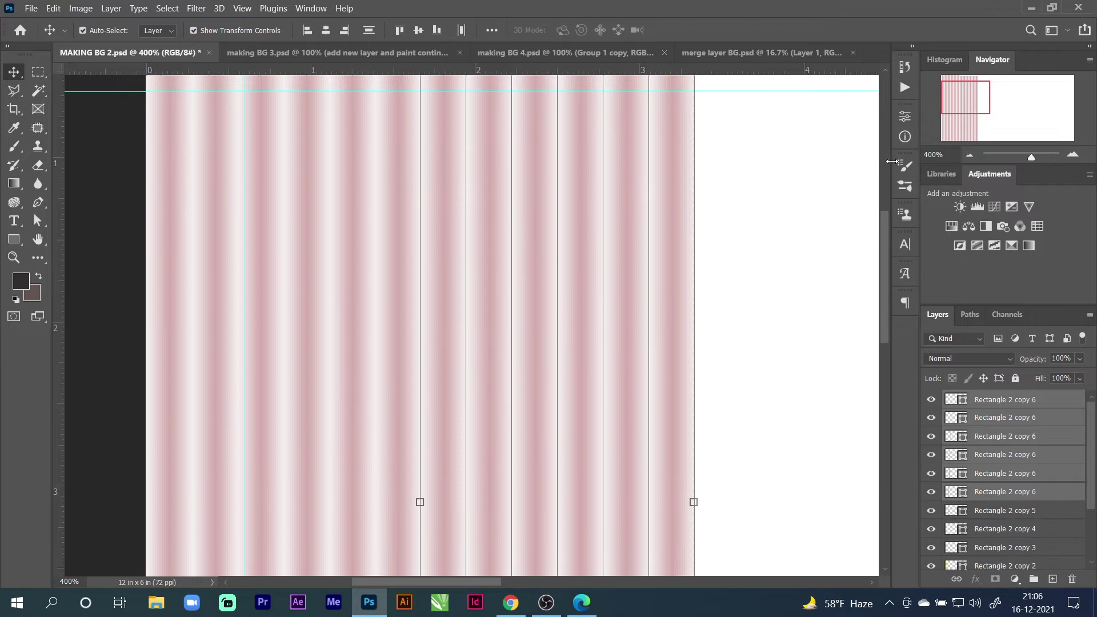
Duplicate the selected six-stripe block three times, placing the copies edge to edge up to about the 8.3 in mark
left_click_drag(959, 112, 970, 111)
left_click_drag(474, 268, 754, 264)
left_click_drag(986, 89, 1013, 92)
left_click_drag(328, 258, 601, 260)
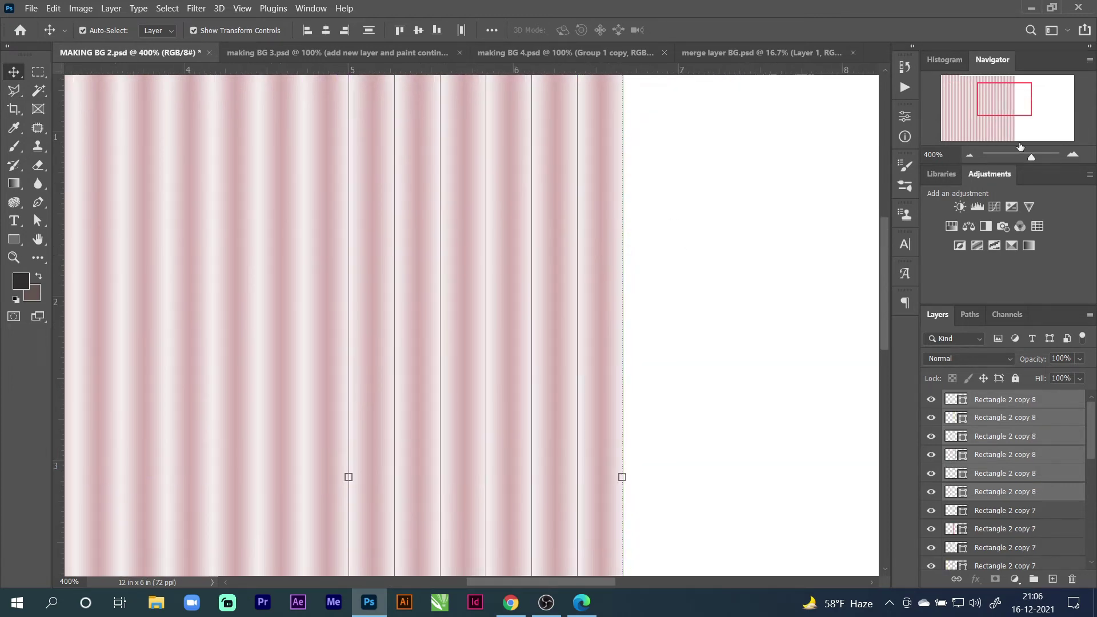
left_click_drag(1004, 100, 1017, 100)
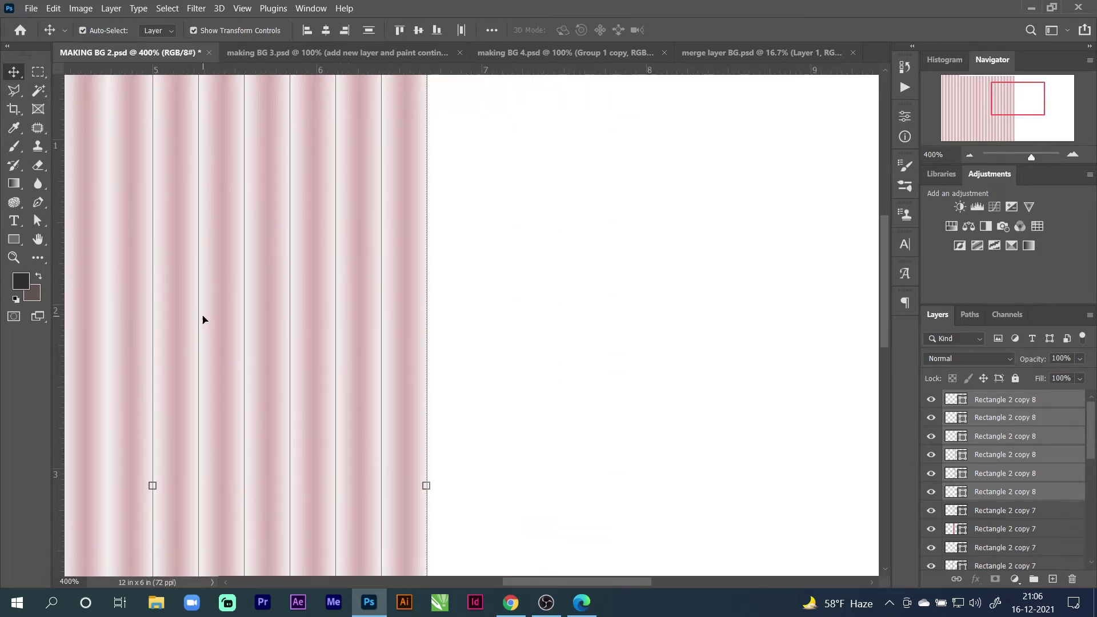
left_click_drag(398, 290, 674, 294)
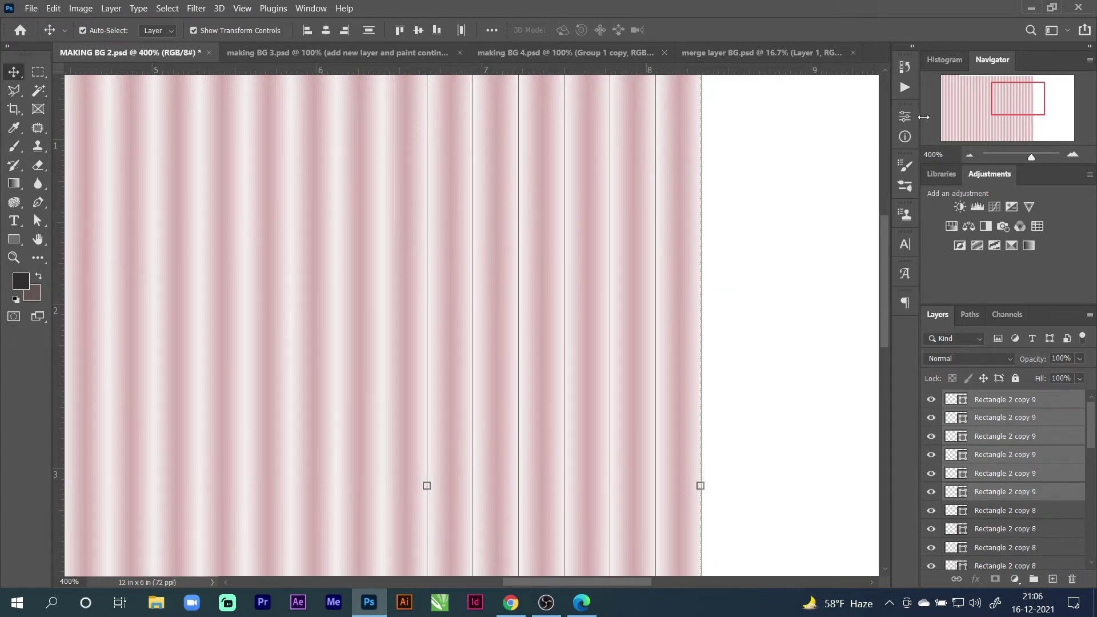
Duplicate the six-stripe block two more times, extending the stripes to about the 11.7 in mark
left_click_drag(996, 101, 1023, 101)
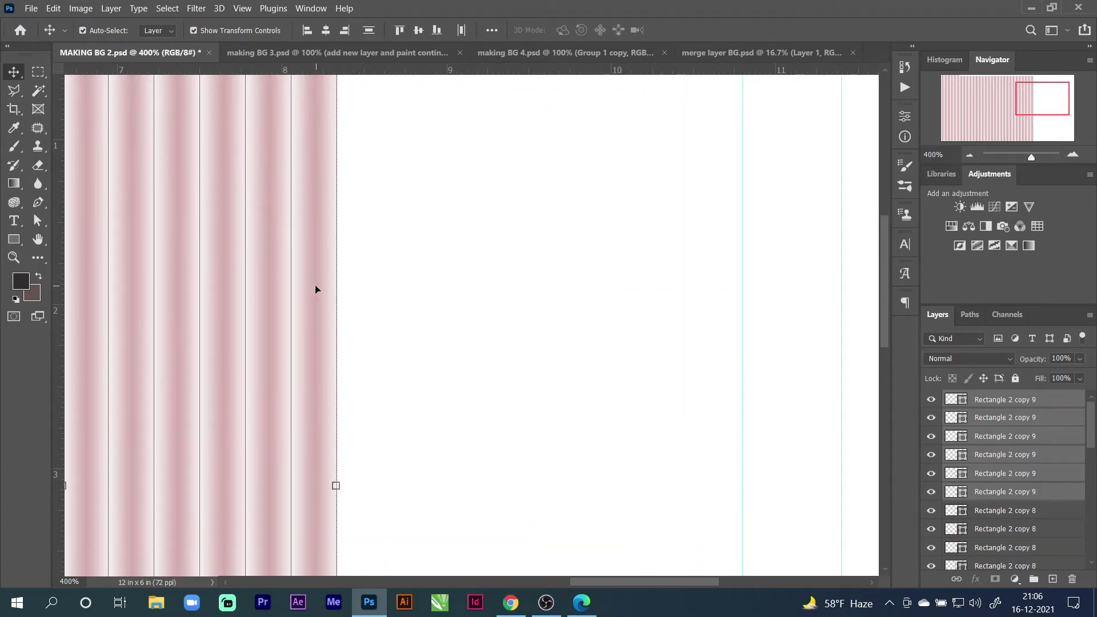
left_click_drag(310, 284, 584, 285)
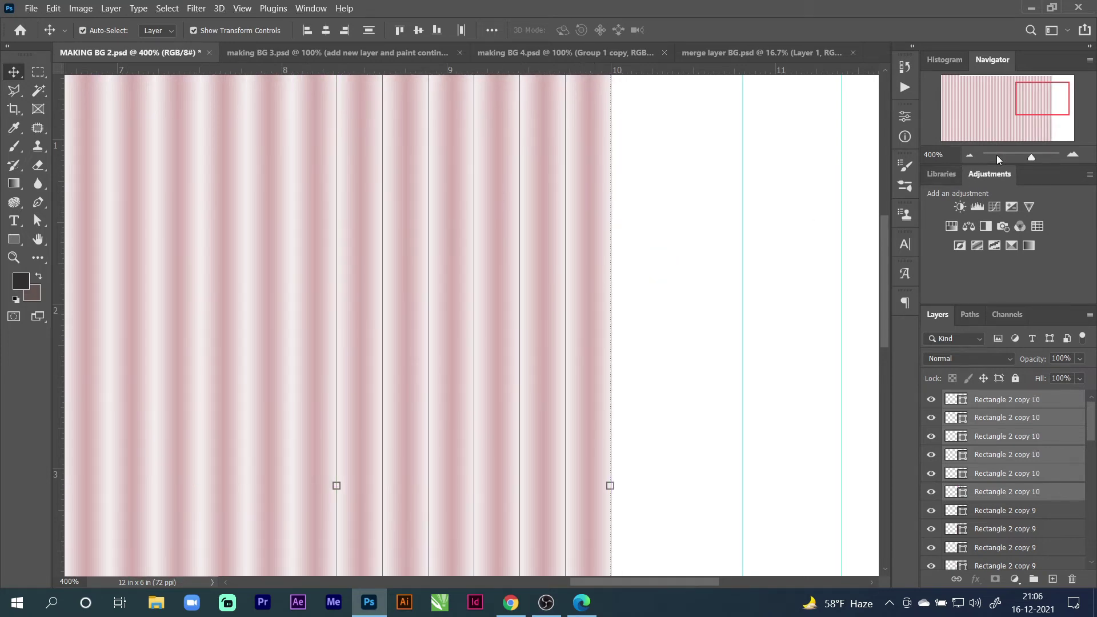
left_click_drag(1028, 113, 1032, 108)
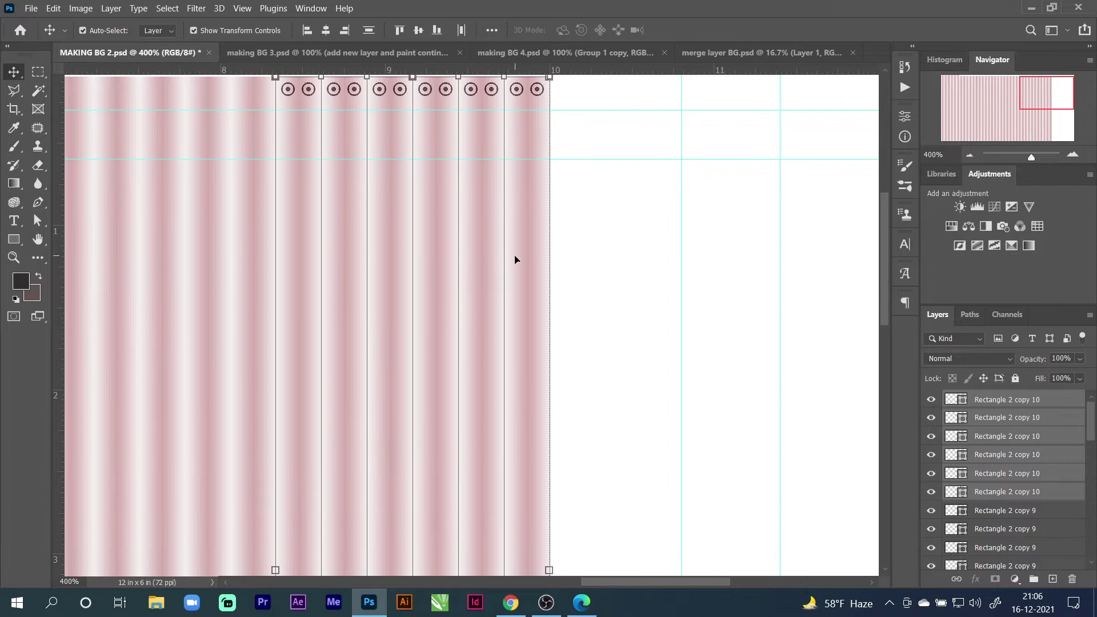
left_click_drag(526, 287, 801, 285)
Fill the remaining gap at the canvas's right edge with copies of two stripes placed against the last one
left_click_drag(1045, 109, 1083, 107)
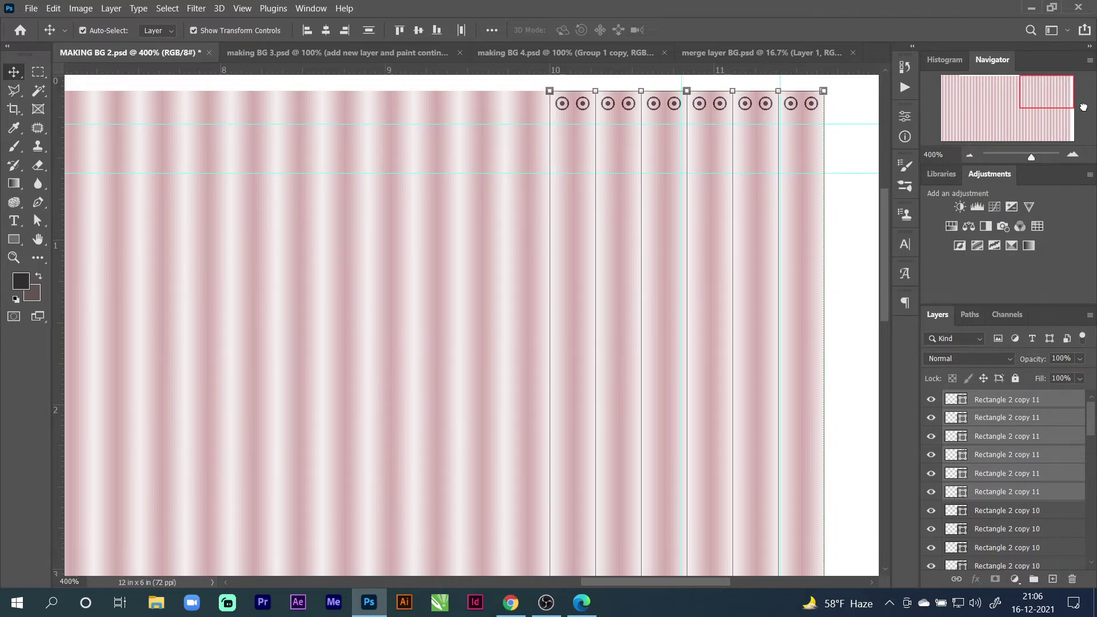
left_click(1072, 155)
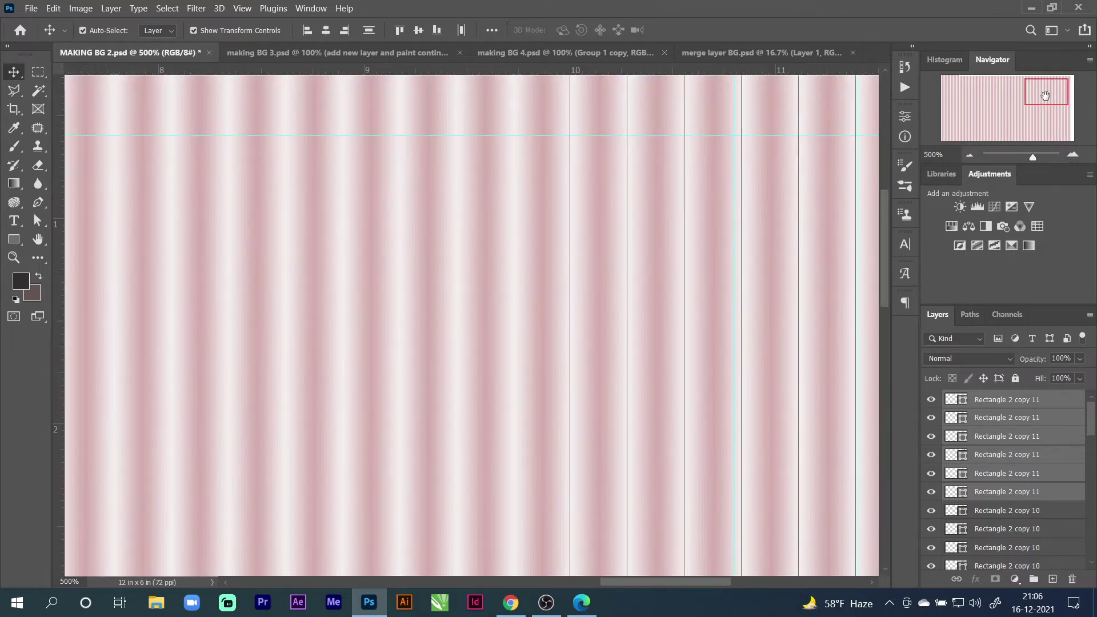
left_click(970, 155)
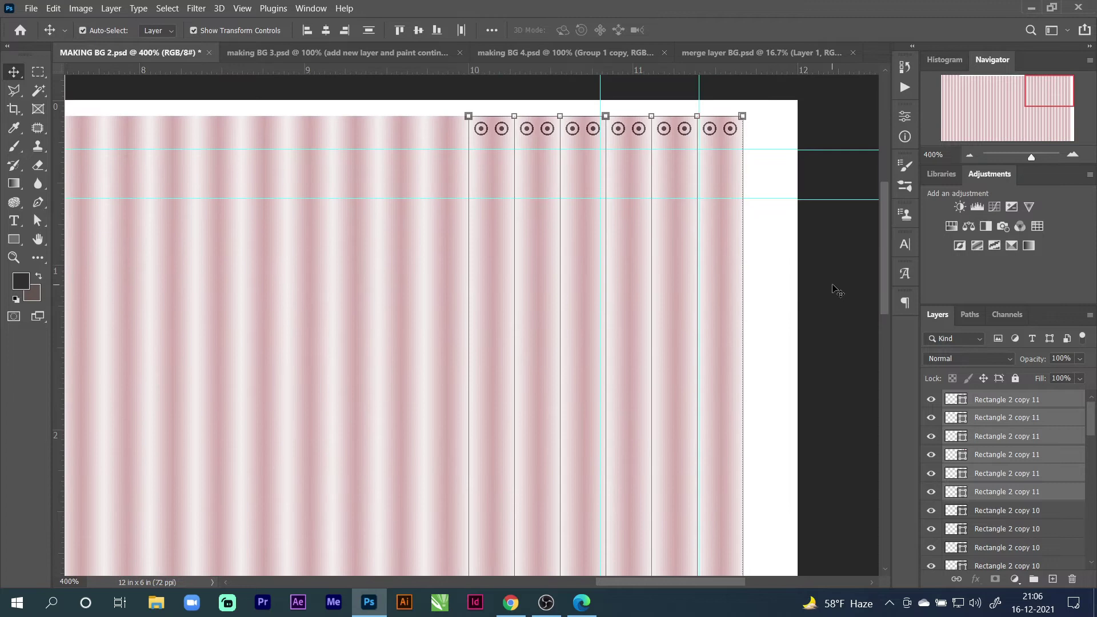
left_click(837, 290)
mouse_move(776, 299)
left_mouse_down()
mouse_move(668, 324)
mouse_move(801, 313)
mouse_move(763, 312)
left_mouse_up()
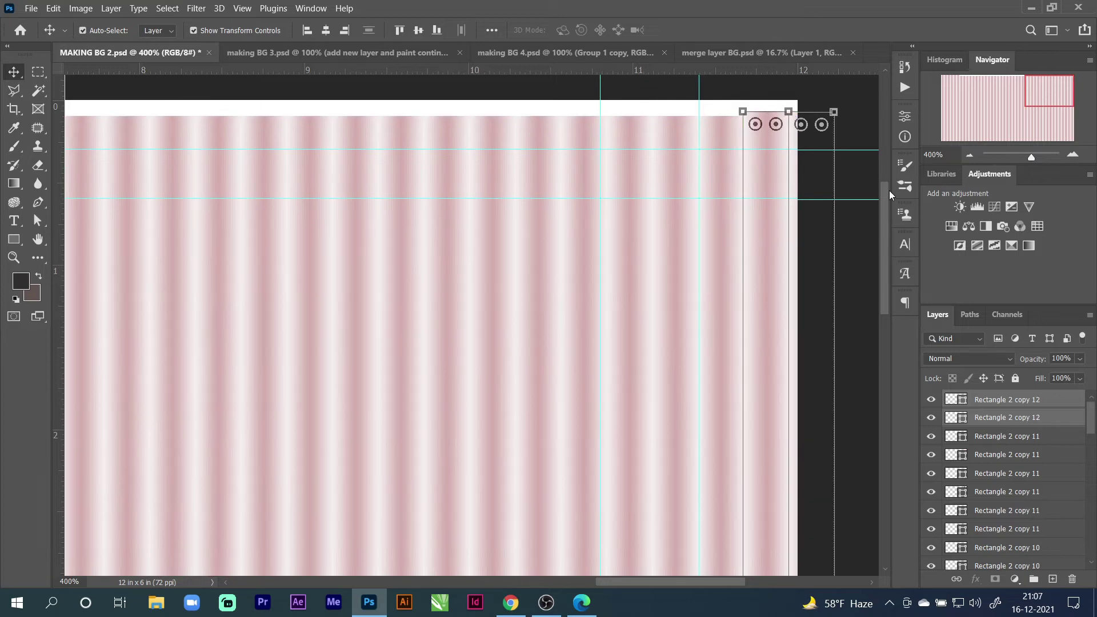
Select all the stripe rectangles across the canvas and align their vertical centers
left_click(969, 156)
key("ctrl+0")
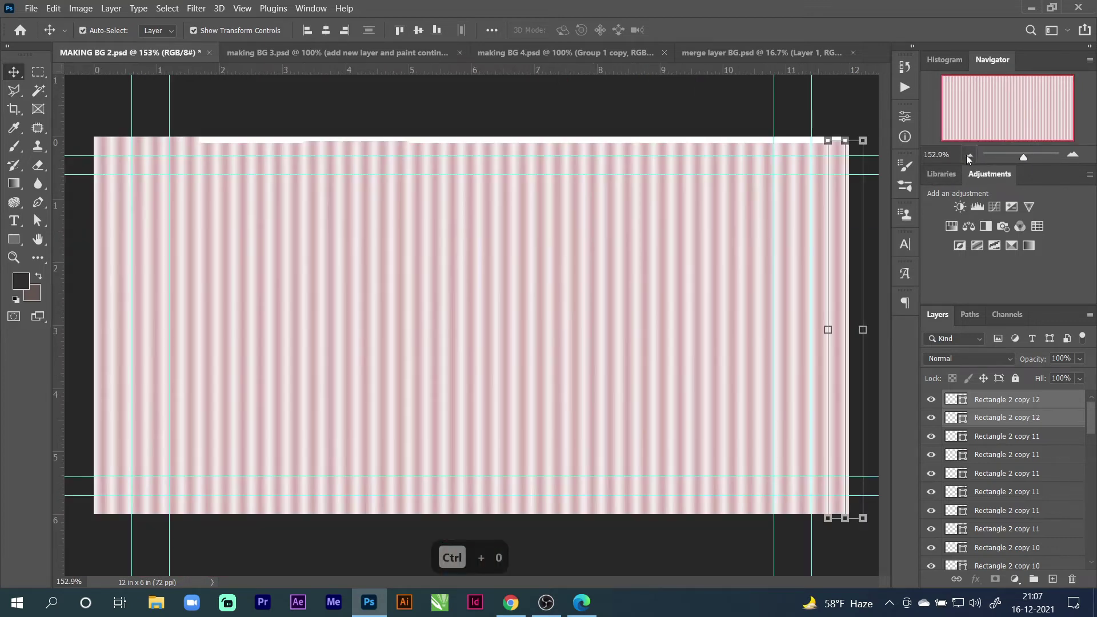
left_click(97, 112)
left_click_drag(83, 120, 273, 199)
key("ctrl")
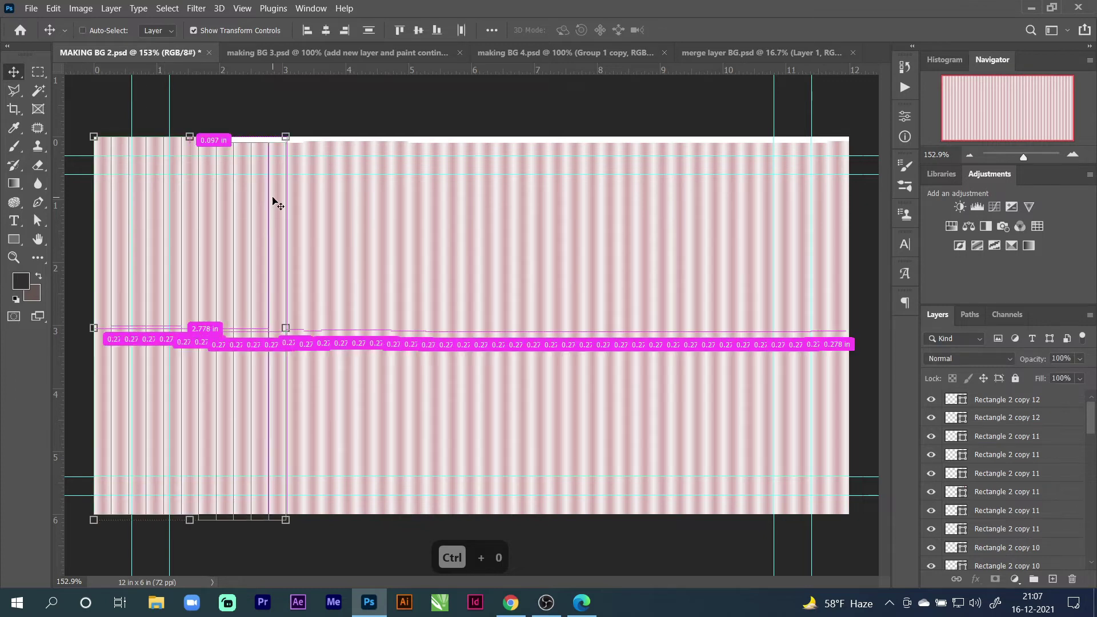
key("ctrl+z")
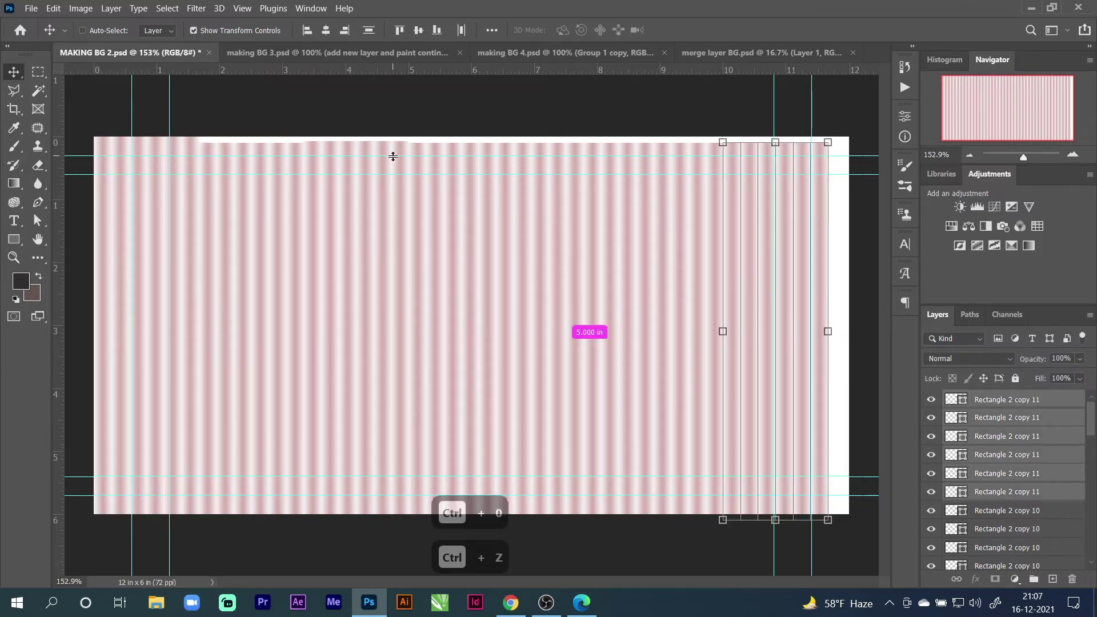
key("ctrl+shift+z")
left_click_drag(87, 120, 853, 250)
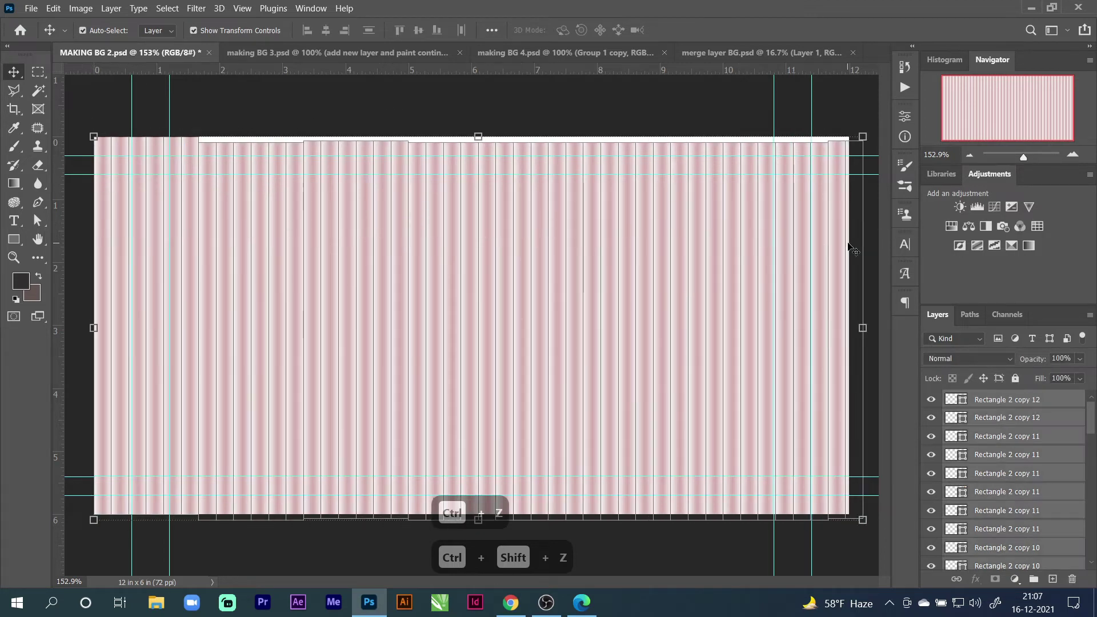
left_click(326, 30)
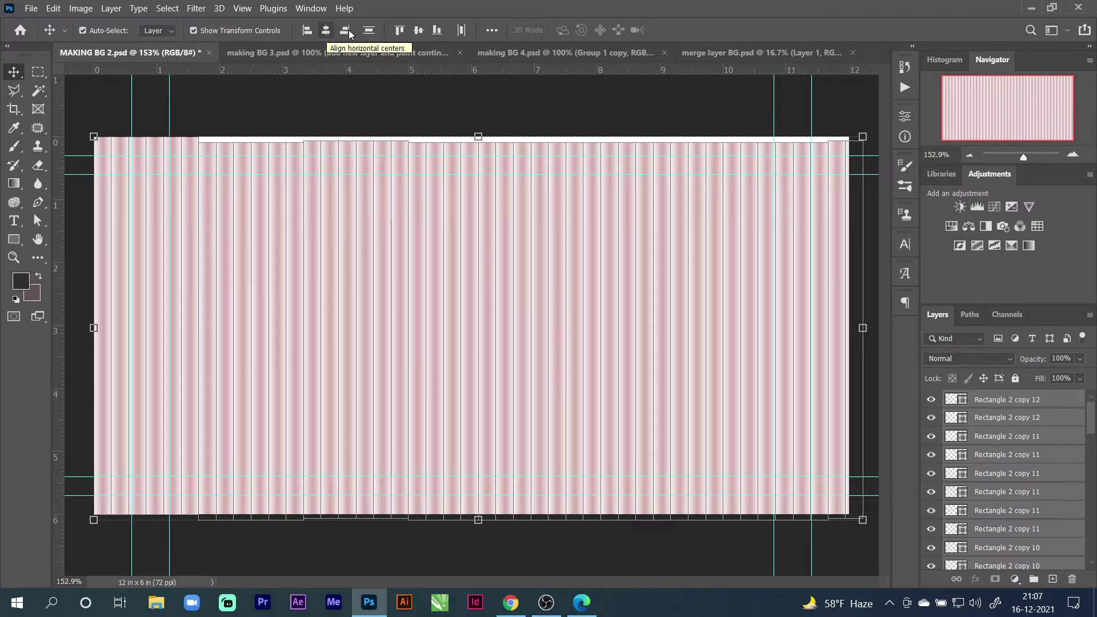
left_click(418, 29)
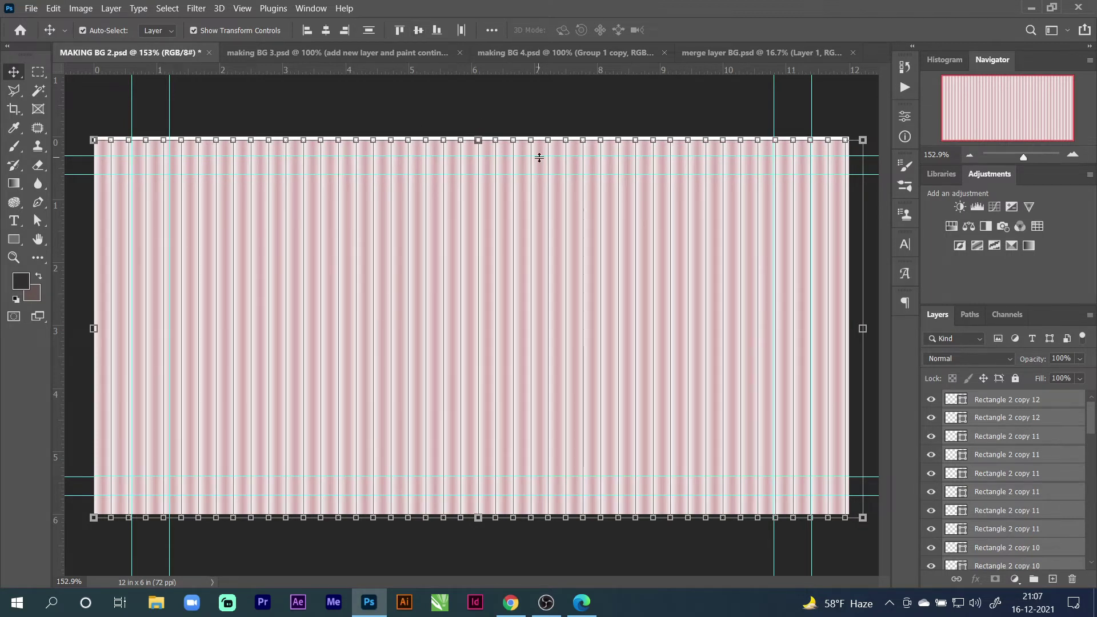
Nudge the aligned stripes up until they cover the canvas from its top edge to its bottom edge
key("Up")
key("Up")
key("Up")
key("Up")
key("Up")
key("Up")
key("Up")
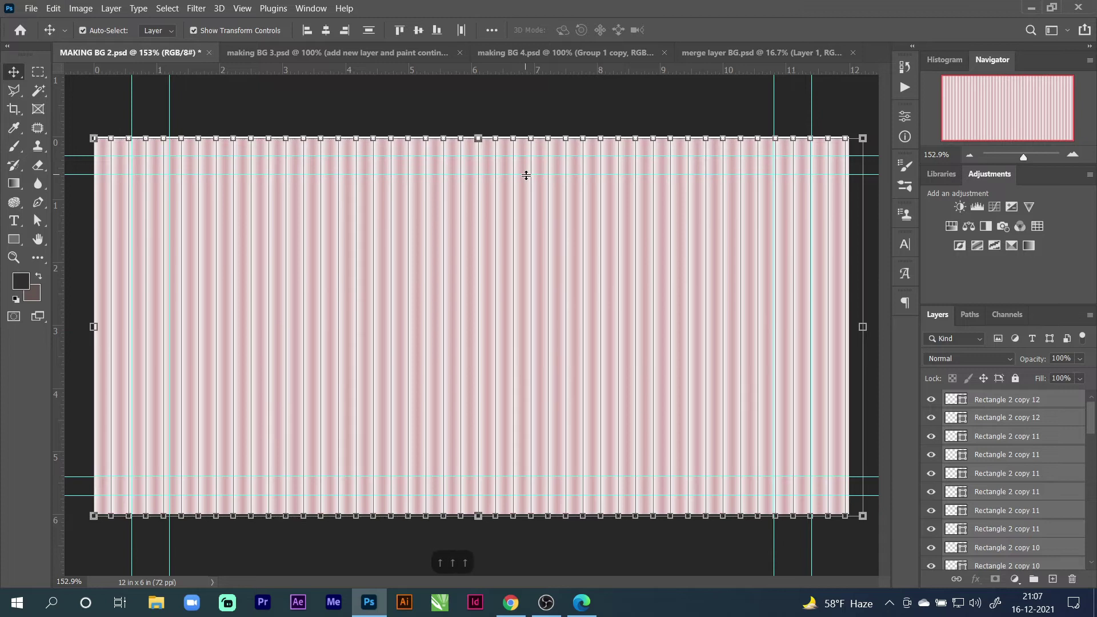
key("Down")
key("Down")
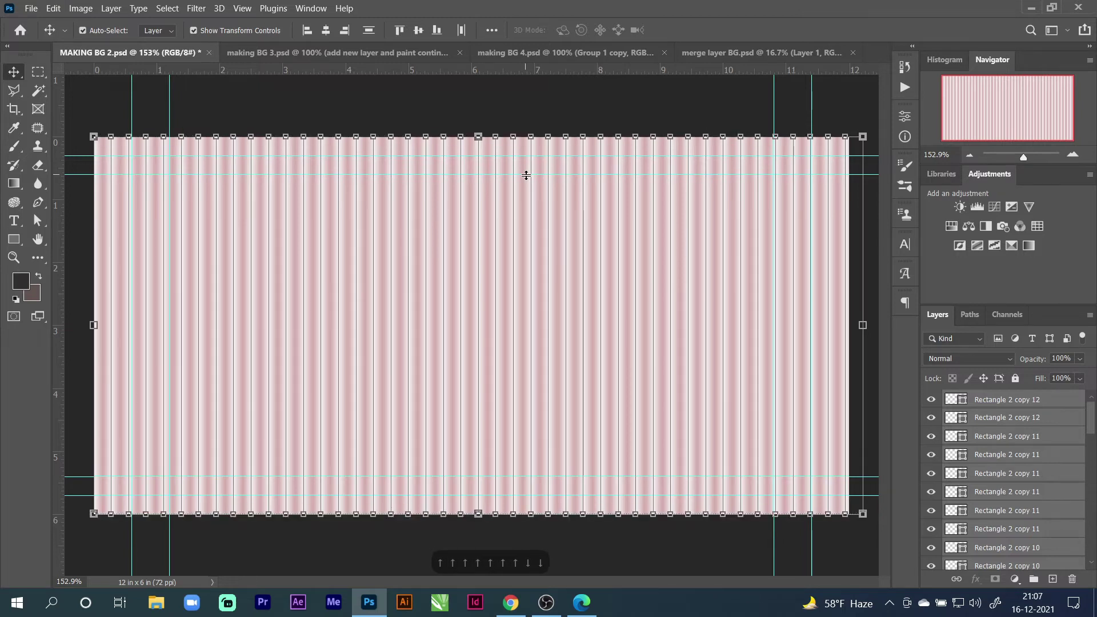
Select all the stripe rectangles across the canvas and nudge them slightly to the left
left_click(526, 112)
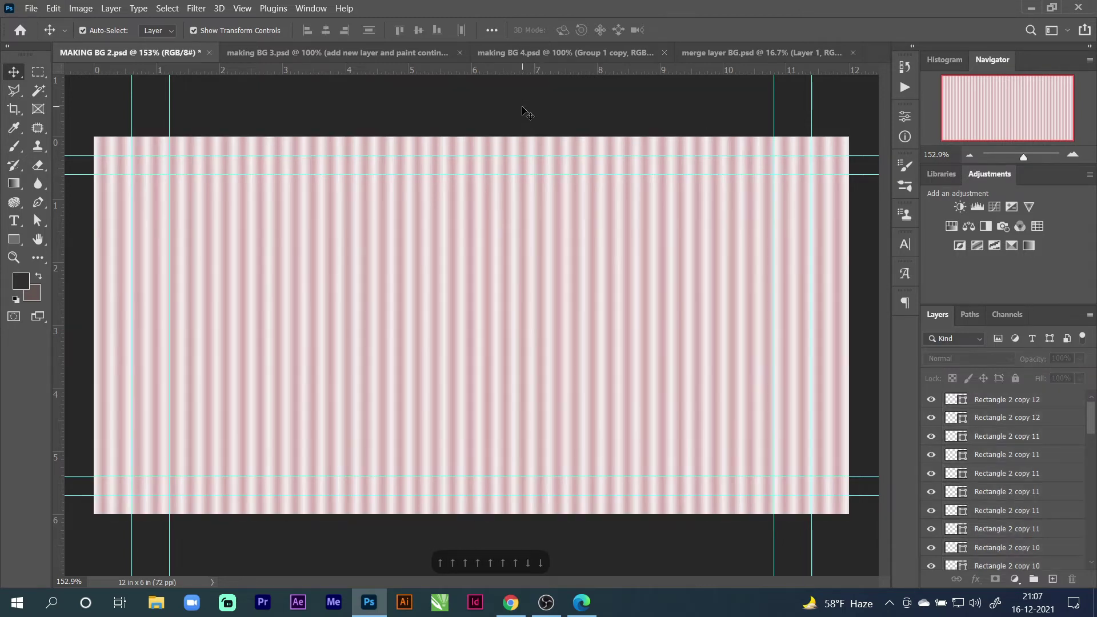
left_click(846, 196)
left_click(865, 116)
left_click(849, 144)
left_click(866, 118)
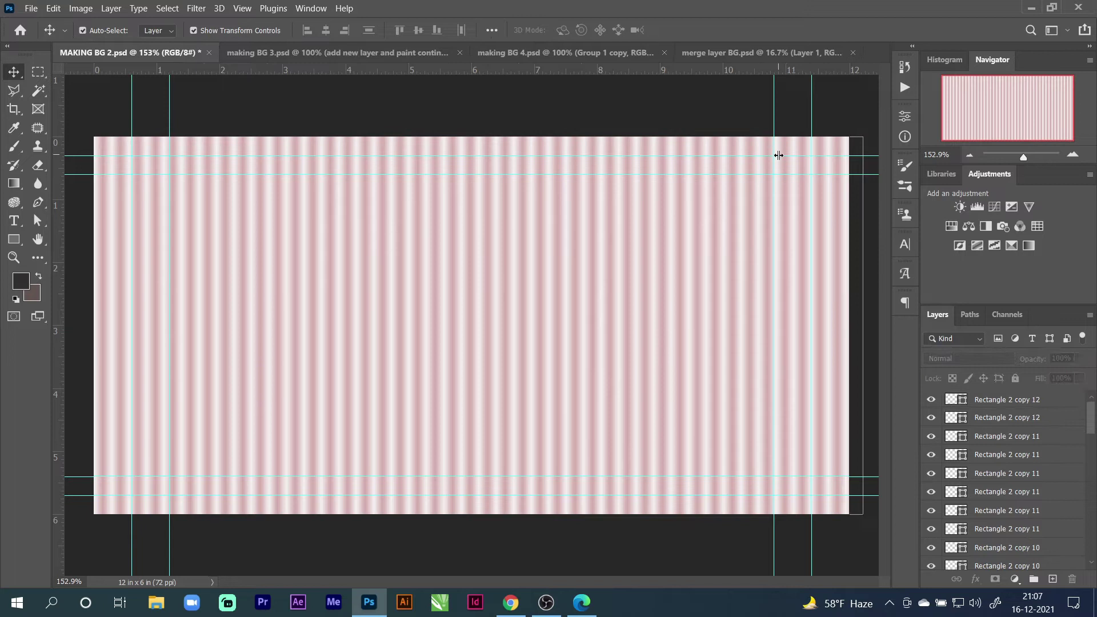
left_click_drag(82, 122, 859, 302)
key("Left")
key("Left")
key("Left")
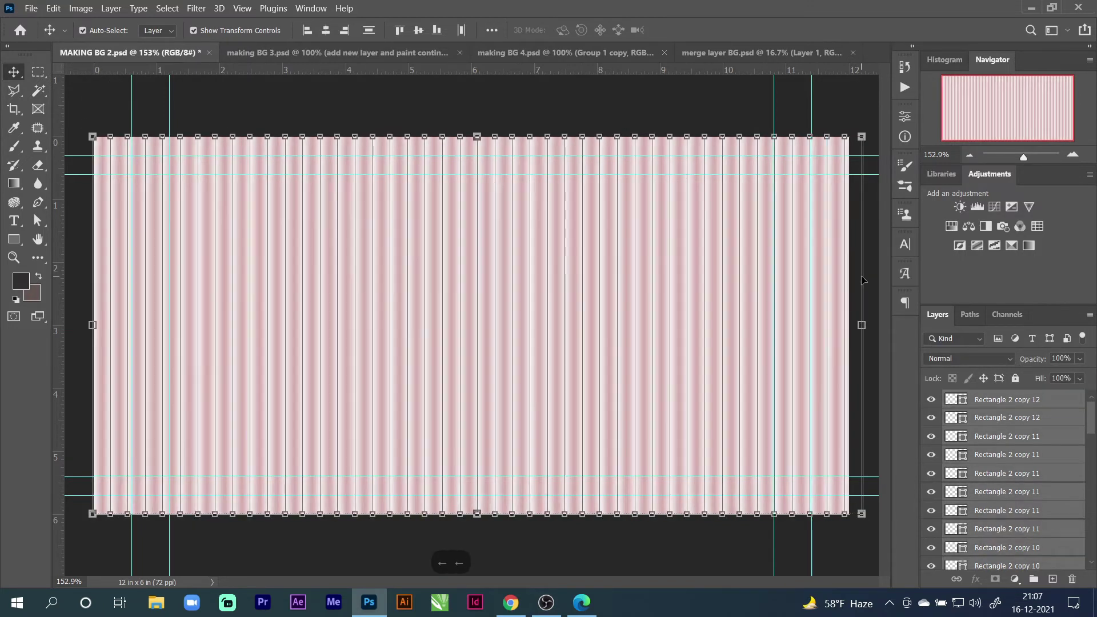
left_click(628, 126)
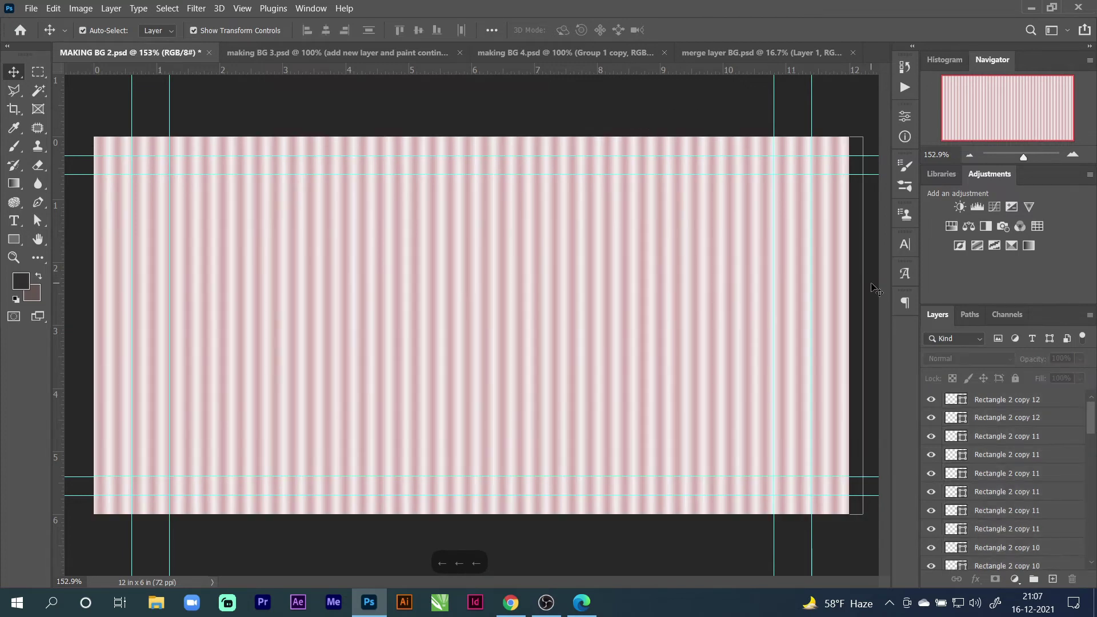
Group all the stripe rectangles and convert the group to a smart object
left_click_drag(97, 118, 919, 286)
key("ctrl+g")
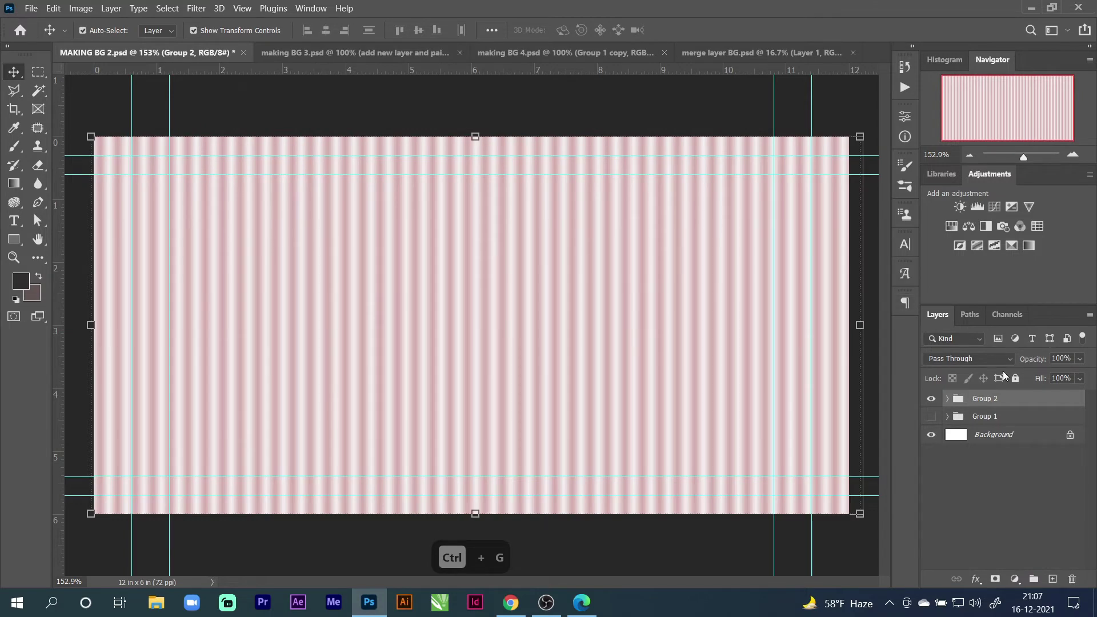
right_click(1000, 403)
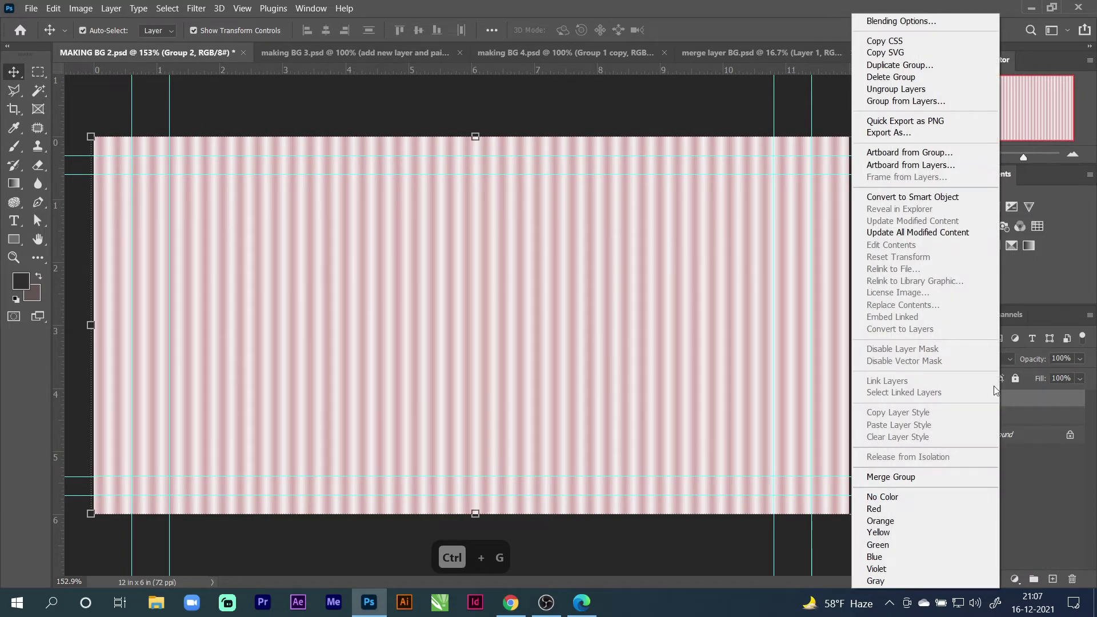
left_click(932, 197)
Try lower opacities on the striped smart object, ending at 60%, and toggle the Background layer's visibility off and on
left_click(1075, 359)
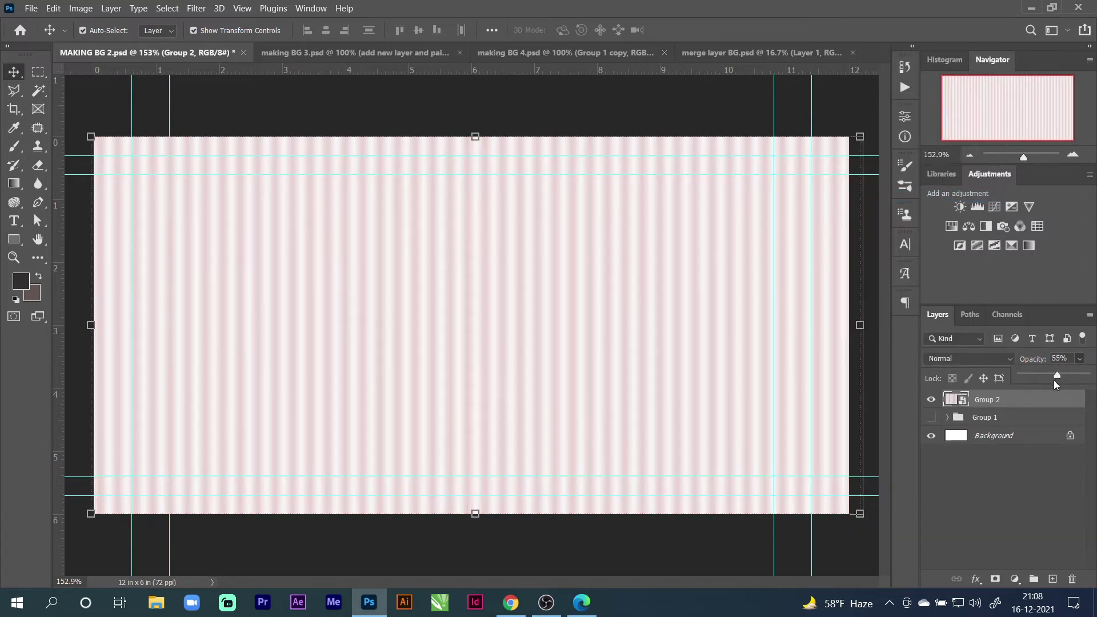
left_click_drag(1042, 386, 1050, 386)
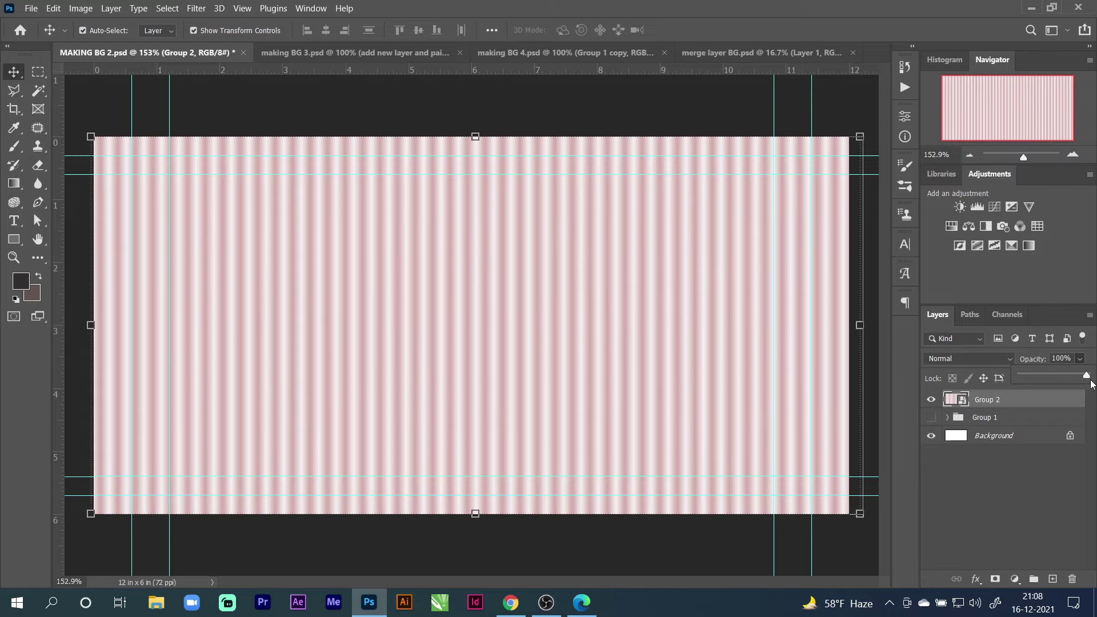
left_click_drag(1079, 378, 1060, 379)
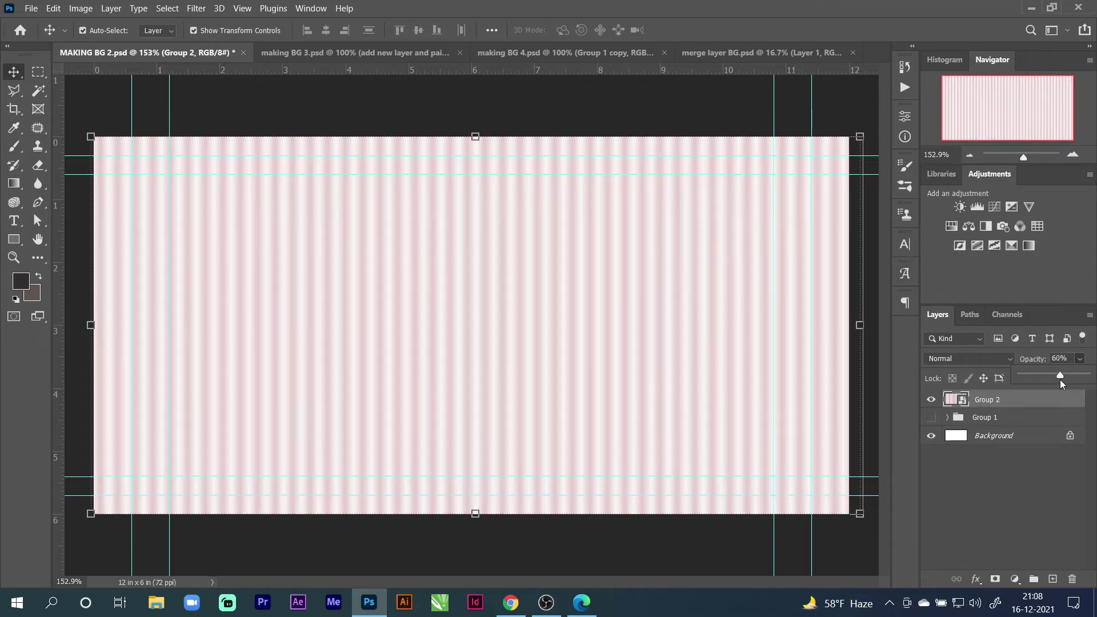
left_click(931, 435)
left_click(931, 437)
Duplicate the Background layer, fill the copy with the dark background color, and set its opacity to 93%
left_click(974, 439)
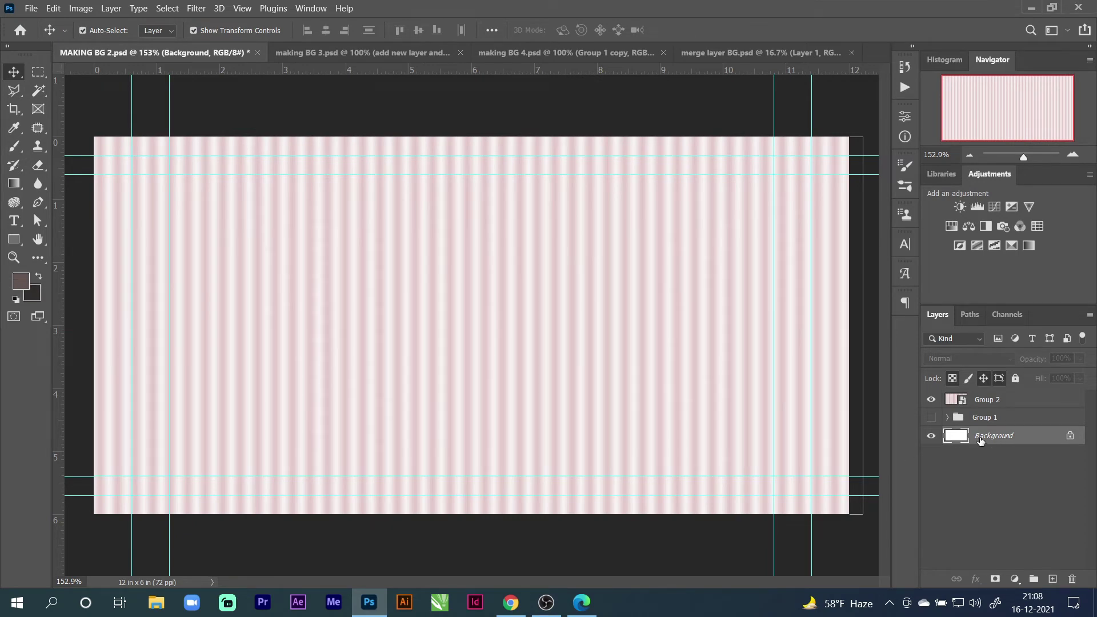
key("ctrl+j")
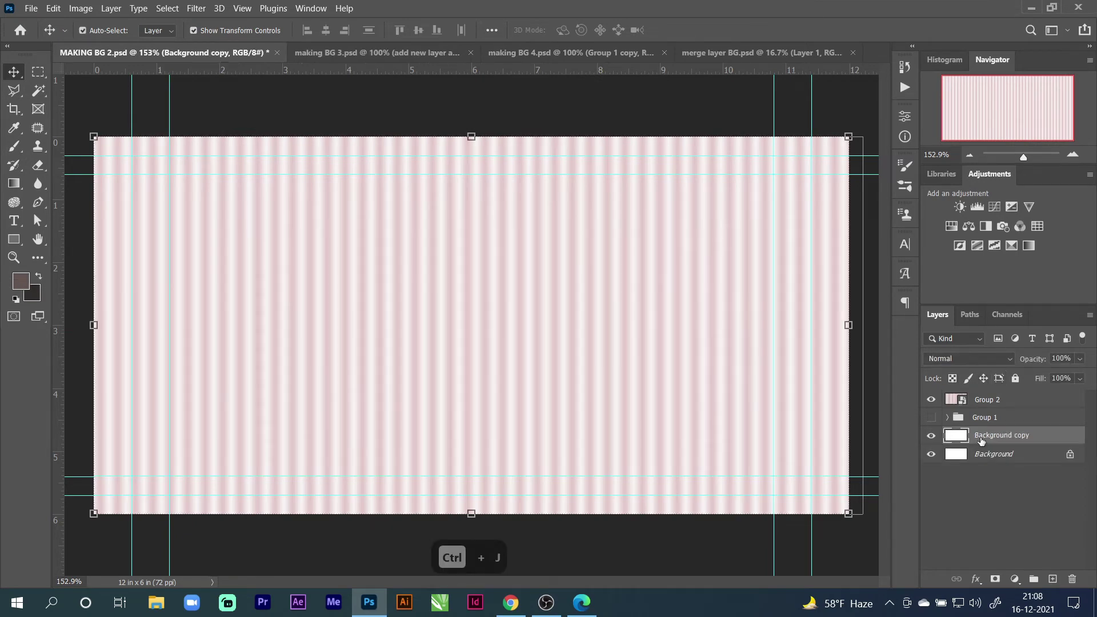
key("ctrl+Delete")
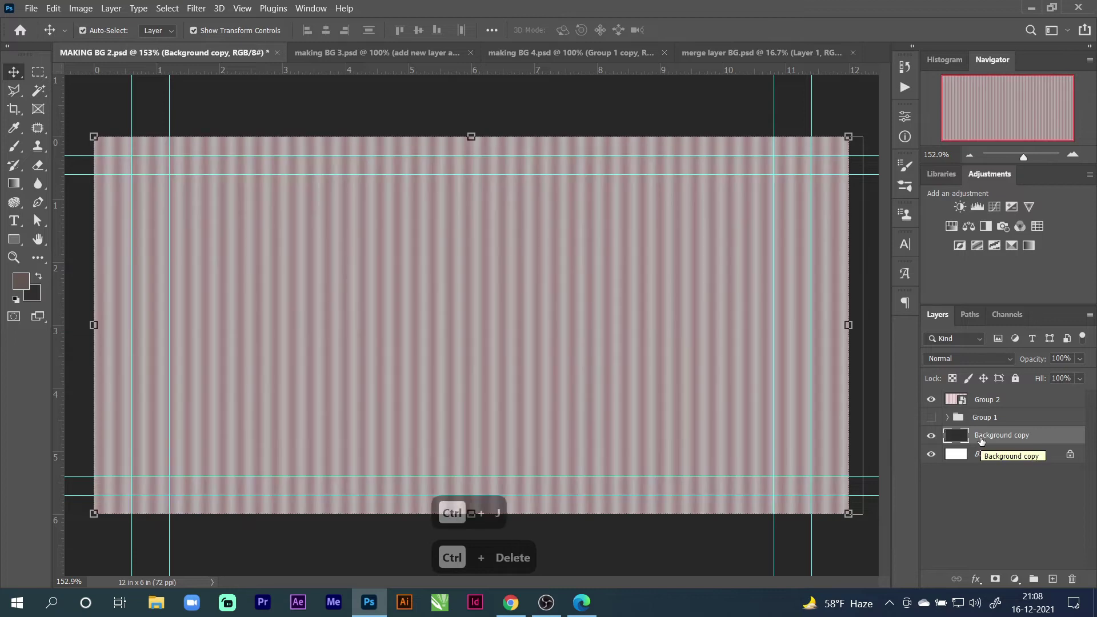
left_click(1080, 359)
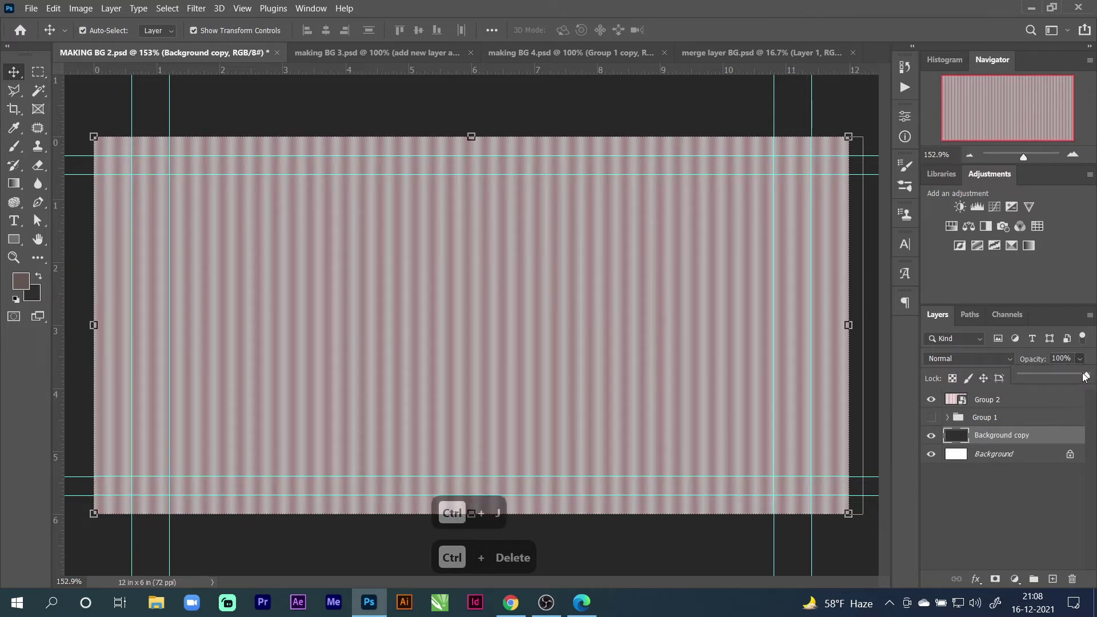
left_click_drag(1064, 376, 1057, 378)
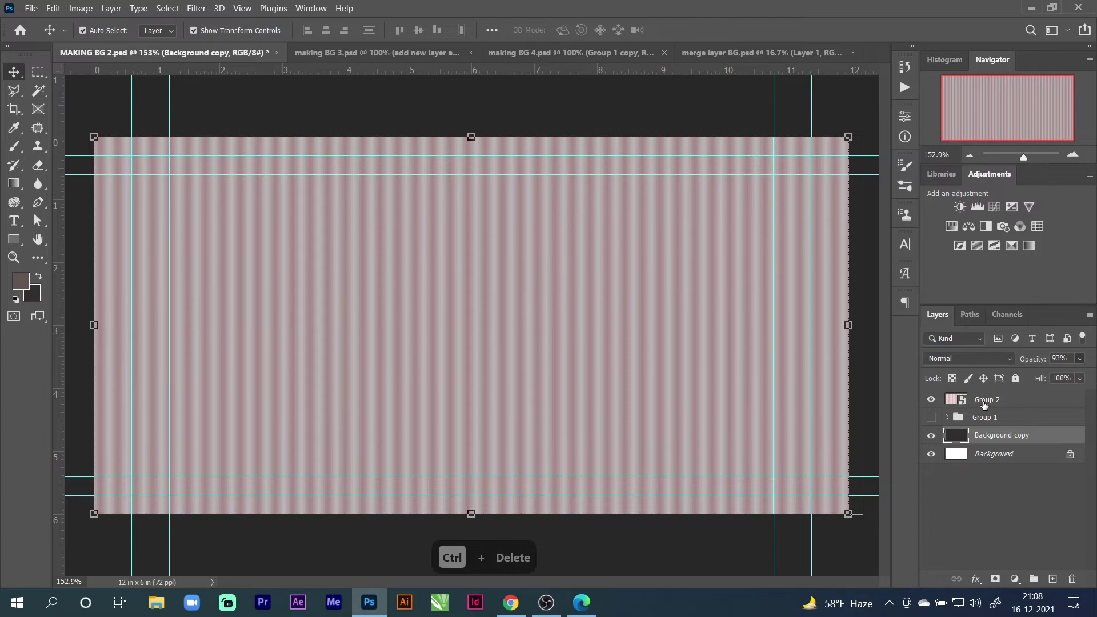
Lower the striped smart object's opacity to 47% and hide the dark Background copy layer
left_click(1056, 399)
left_click(1080, 359)
left_click_drag(1060, 378, 1034, 389)
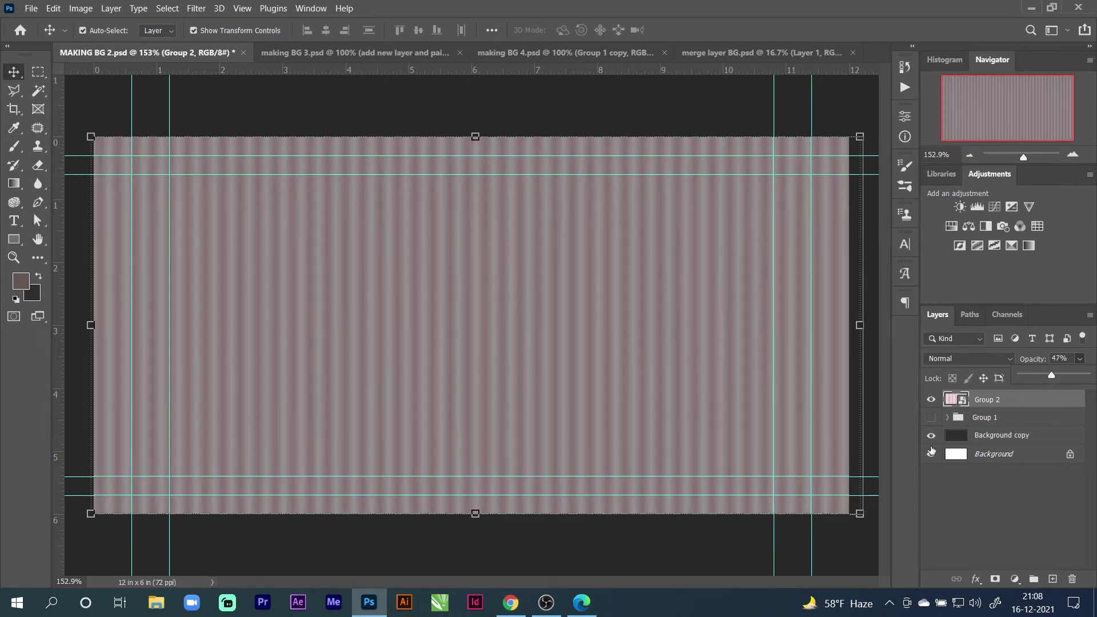
left_click(931, 436)
left_click(981, 440)
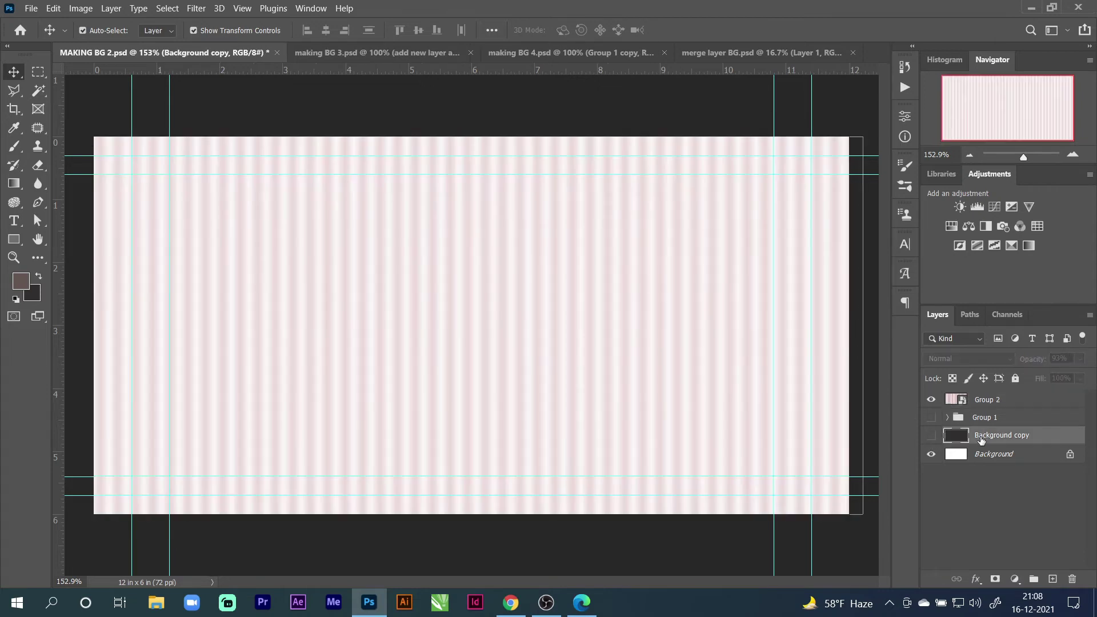
Set the striped smart object's opacity back to 100% and show the Background copy layer again
left_click(993, 403)
left_click(1079, 360)
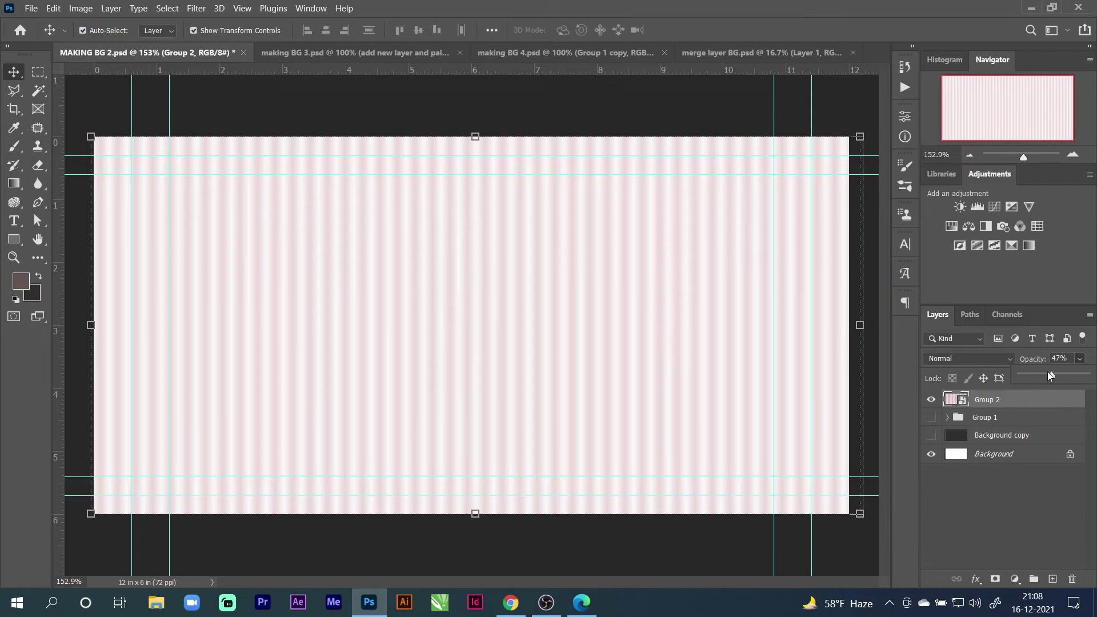
left_click_drag(1033, 377, 1088, 377)
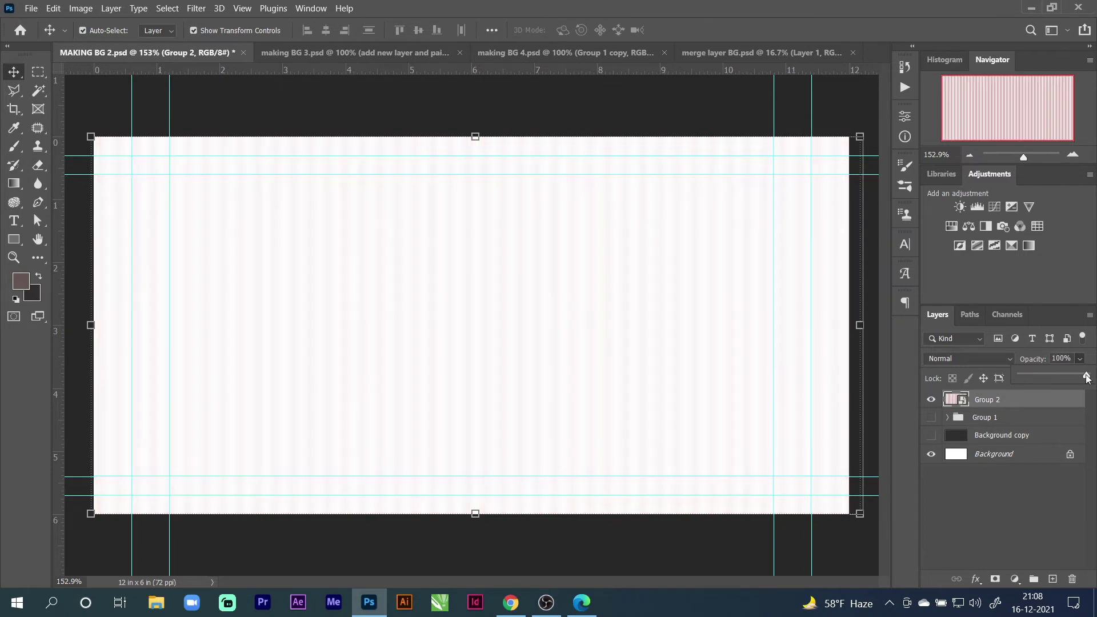
left_click(989, 438)
left_click(931, 435)
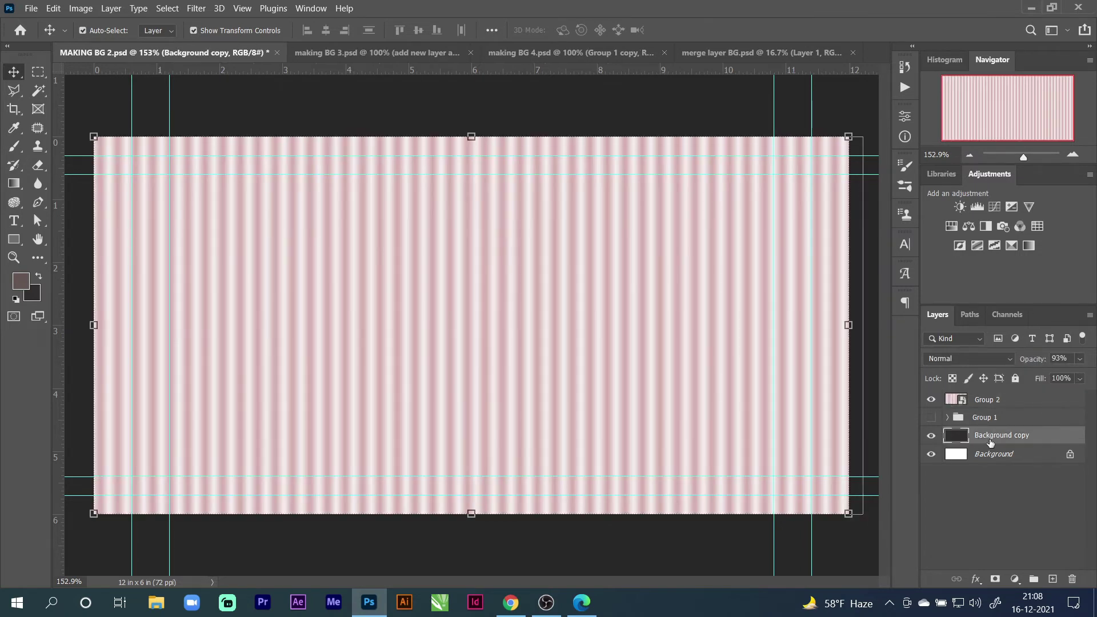
Pick bright green #16e45f, make it the background color, and fill the Background copy layer with it
left_click(21, 281)
type("c19e95")
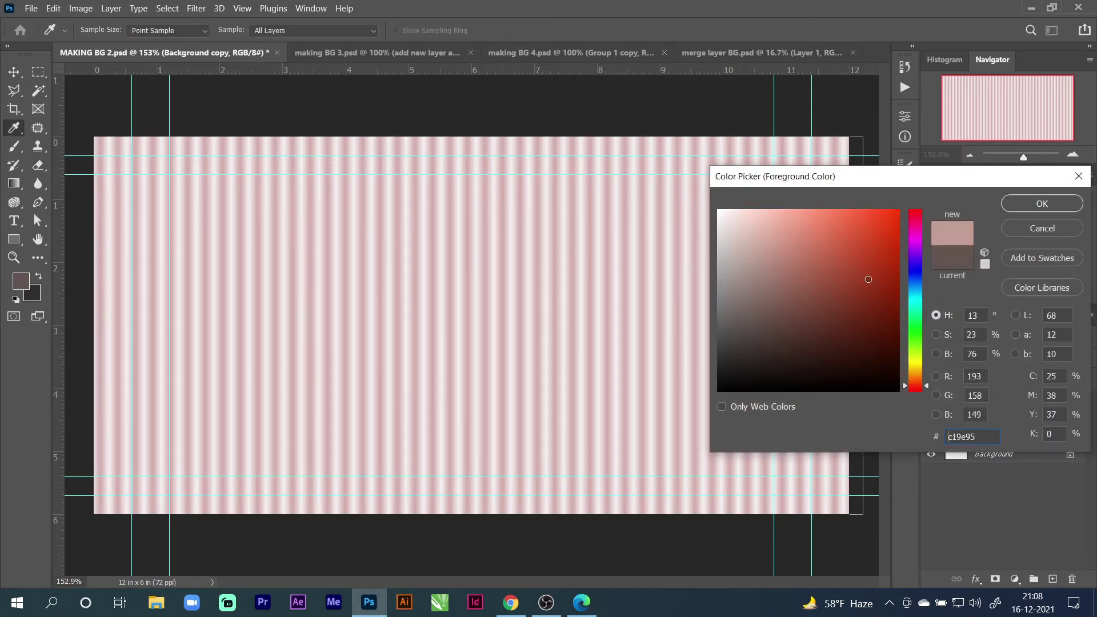
left_click(915, 318)
left_click(881, 229)
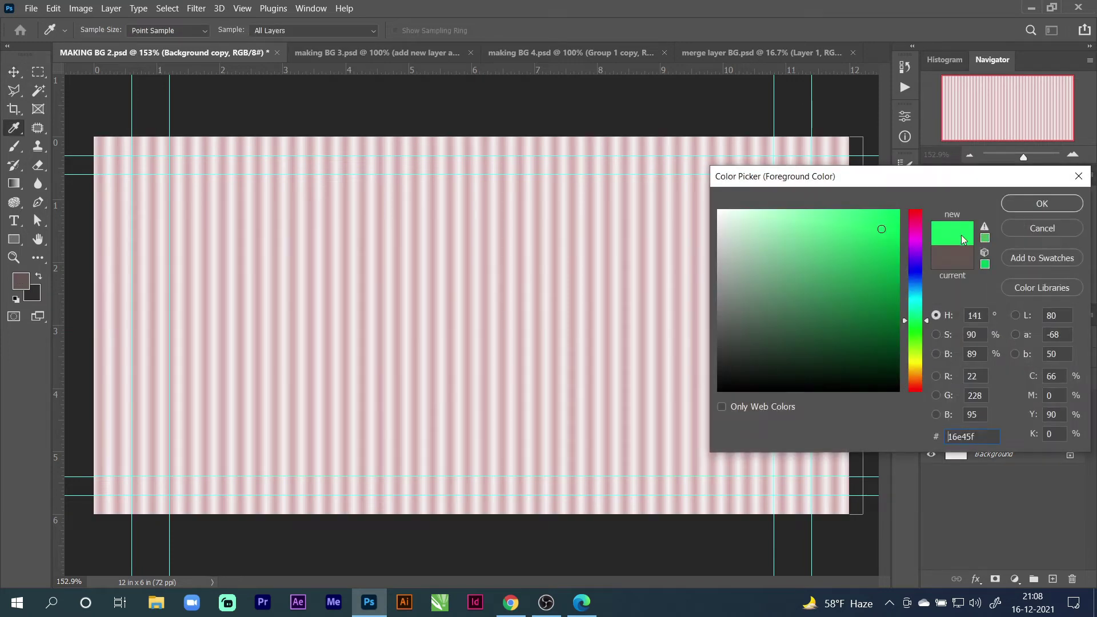
left_click(1028, 205)
left_click(39, 278)
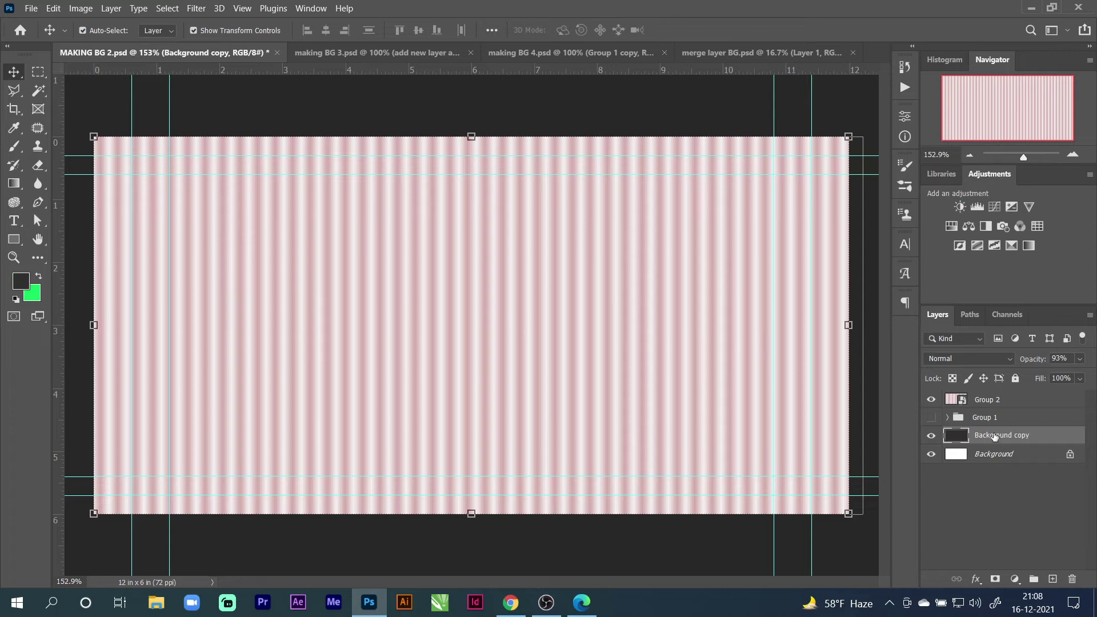
key("ctrl+Delete")
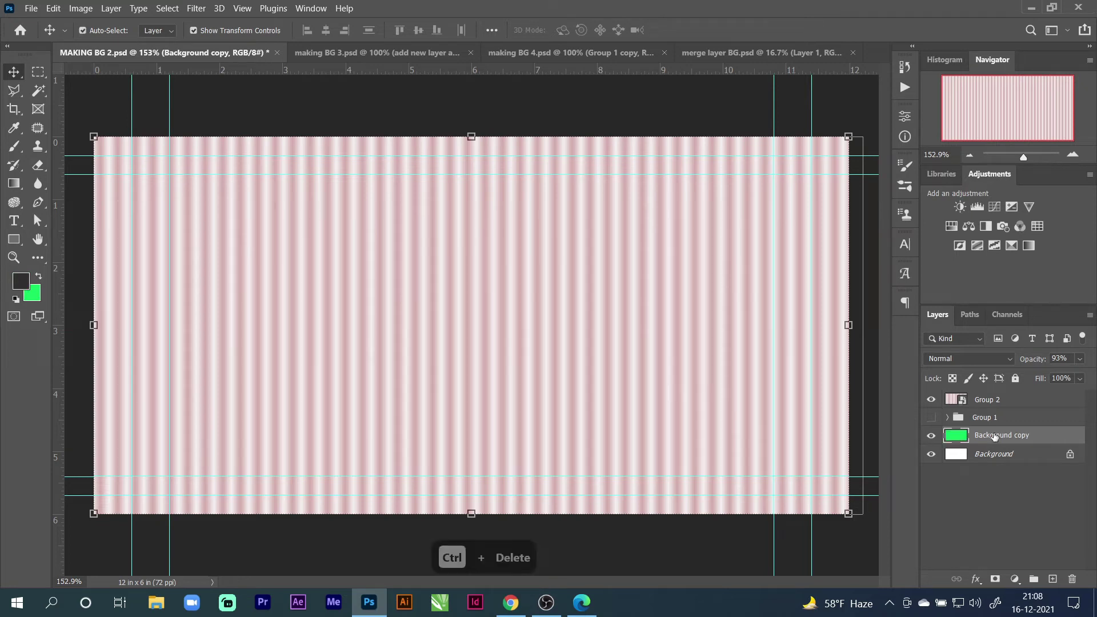
Lower the striped smart object's opacity to 48% over the green layer
left_click(987, 400)
left_click(1079, 359)
left_click_drag(1084, 377, 1049, 380)
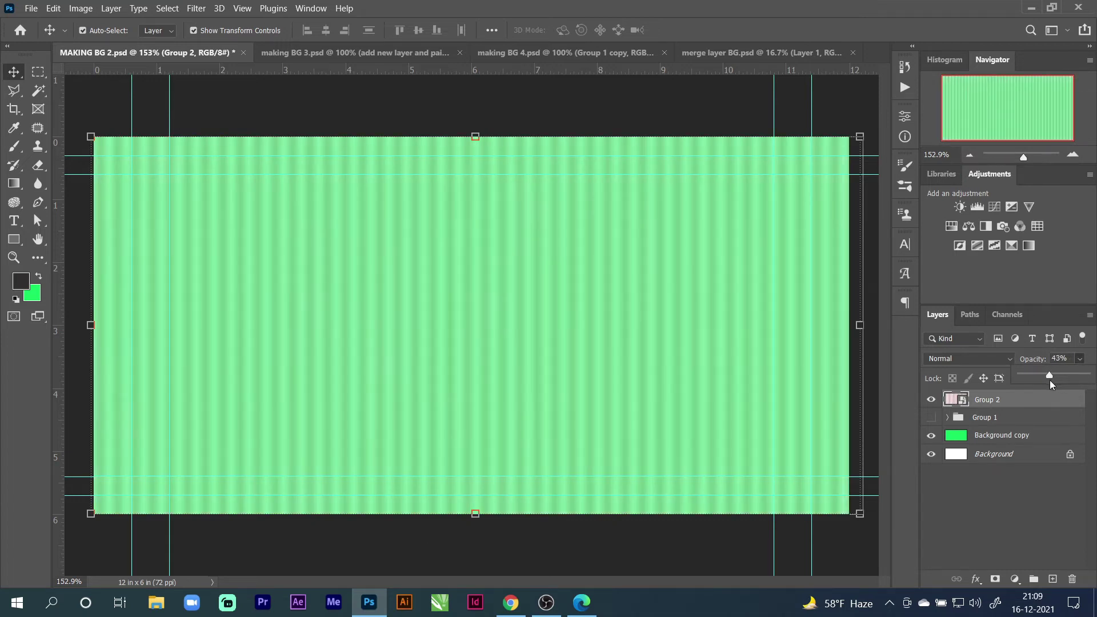
Add a Gradient Overlay to the Background copy layer using the peach-to-pink preset from the Pinks gradients
left_click(1000, 440)
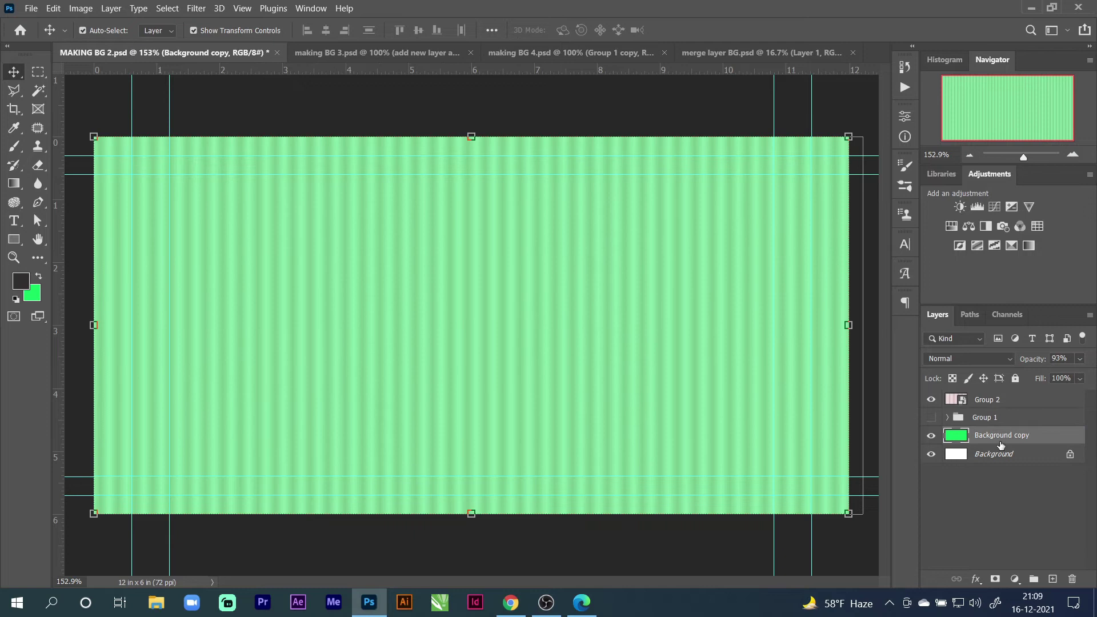
left_click(975, 579)
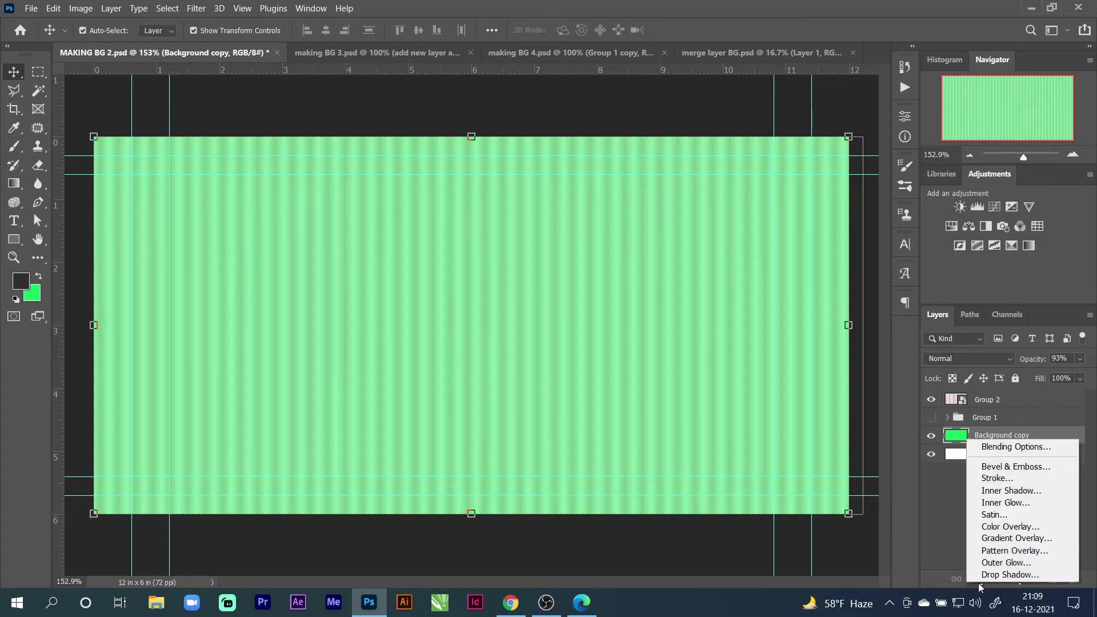
left_click(1007, 539)
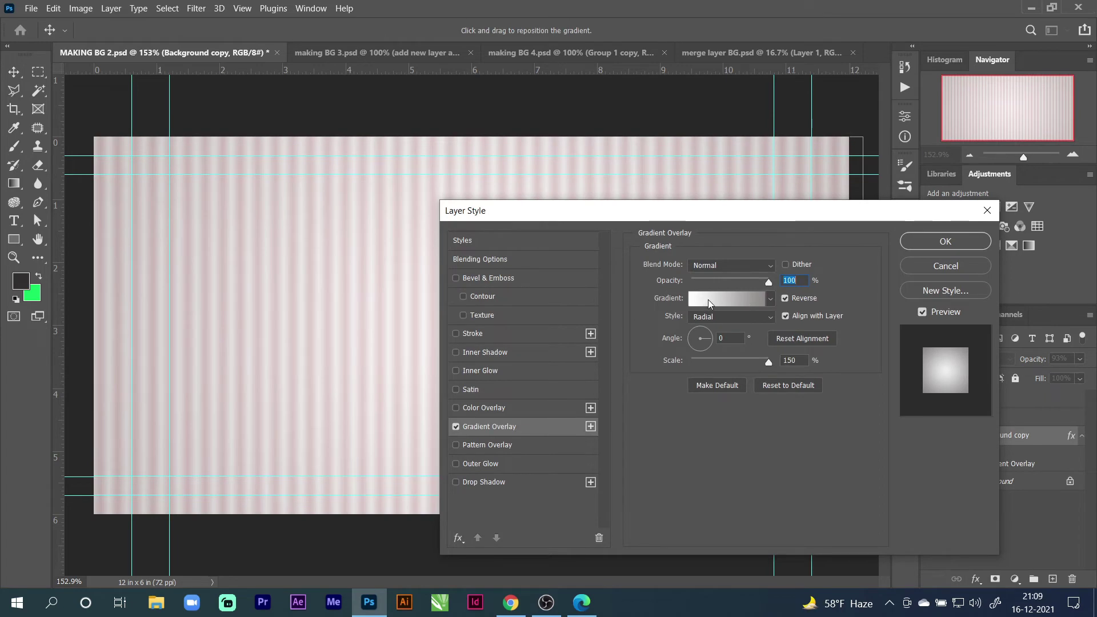
left_click(707, 300)
left_click(737, 203)
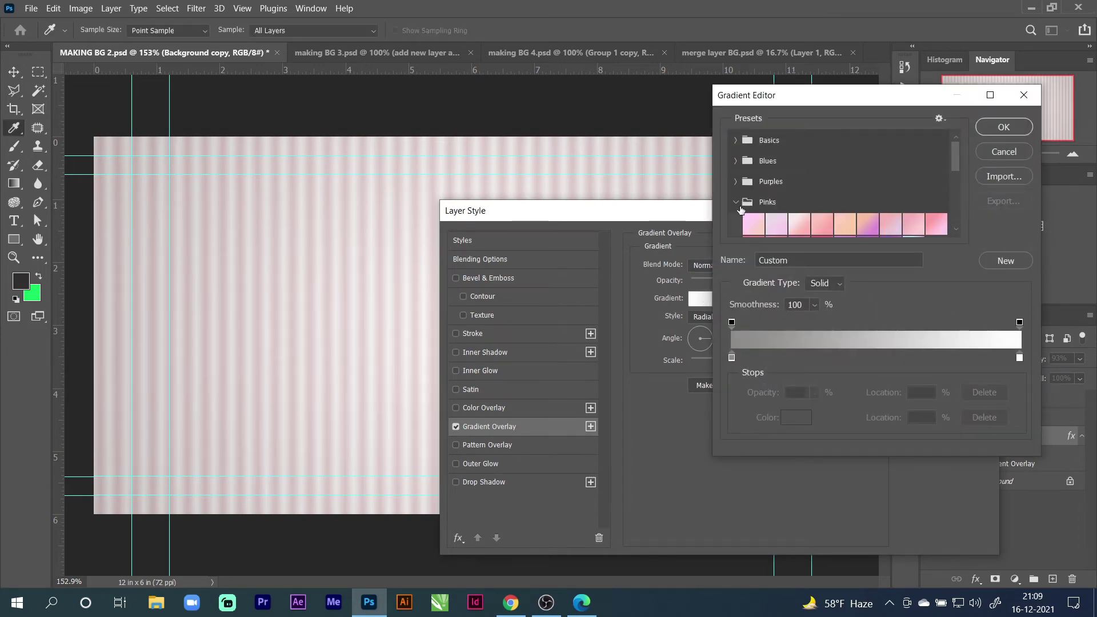
left_click(844, 228)
left_click(1007, 132)
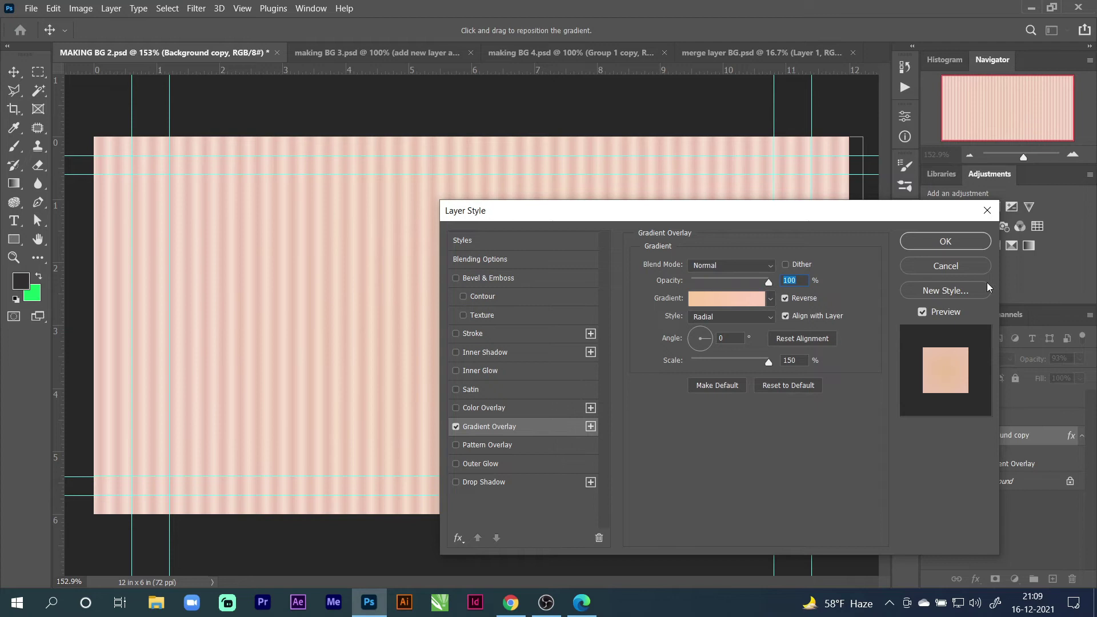
left_click(974, 243)
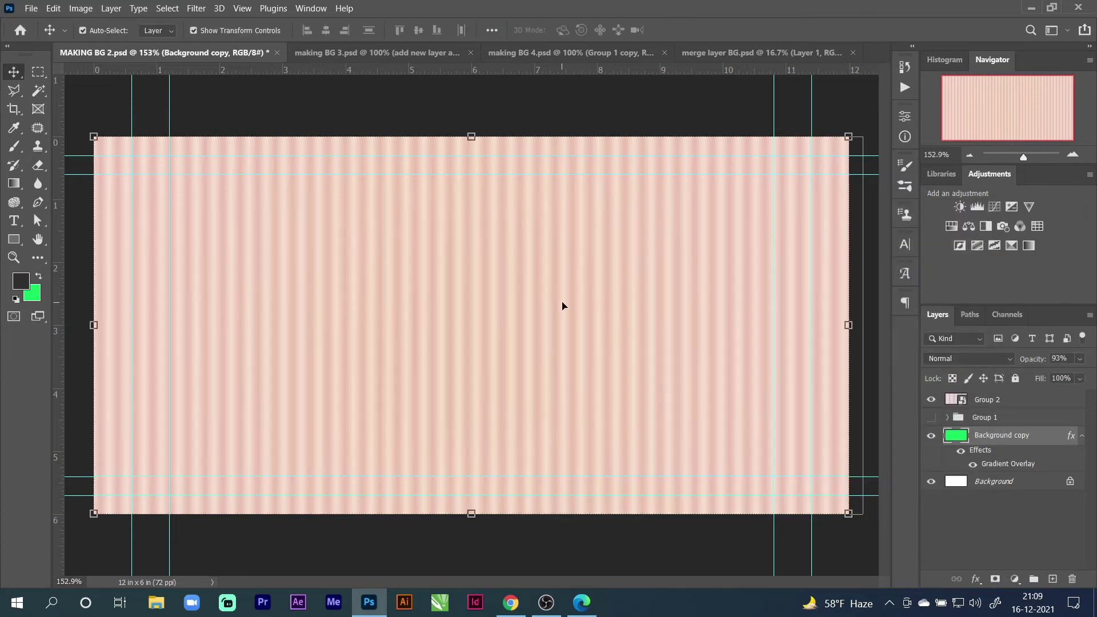
Raise the striped smart object's opacity to 100% and deselect all layers
left_click(1017, 401)
left_click(1078, 360)
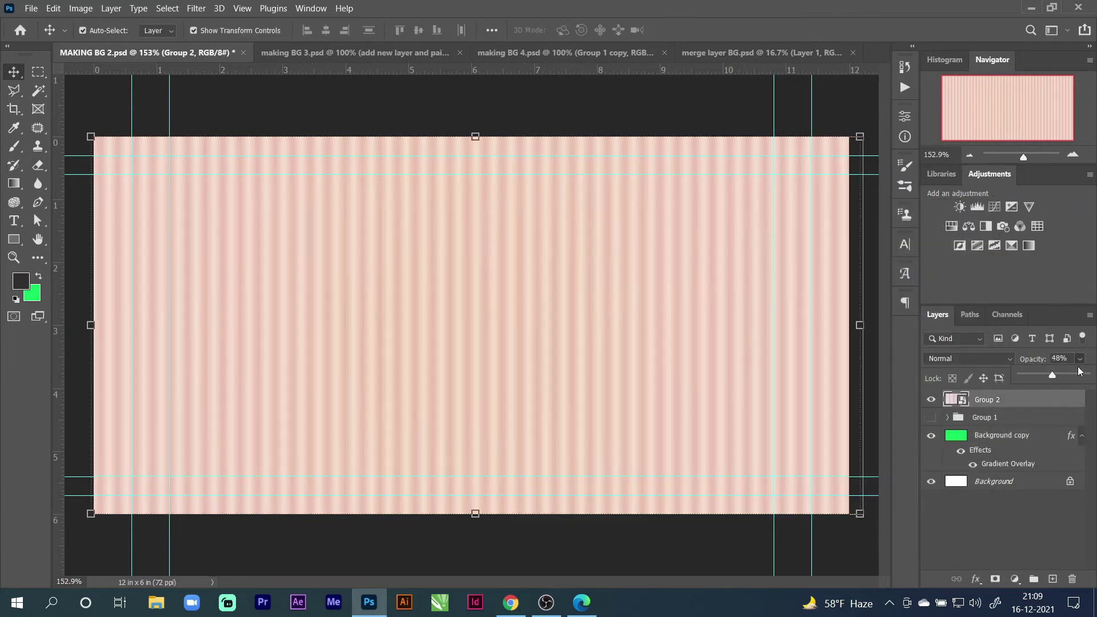
left_click_drag(1035, 377, 1081, 368)
left_click(1030, 276)
left_click(266, 94)
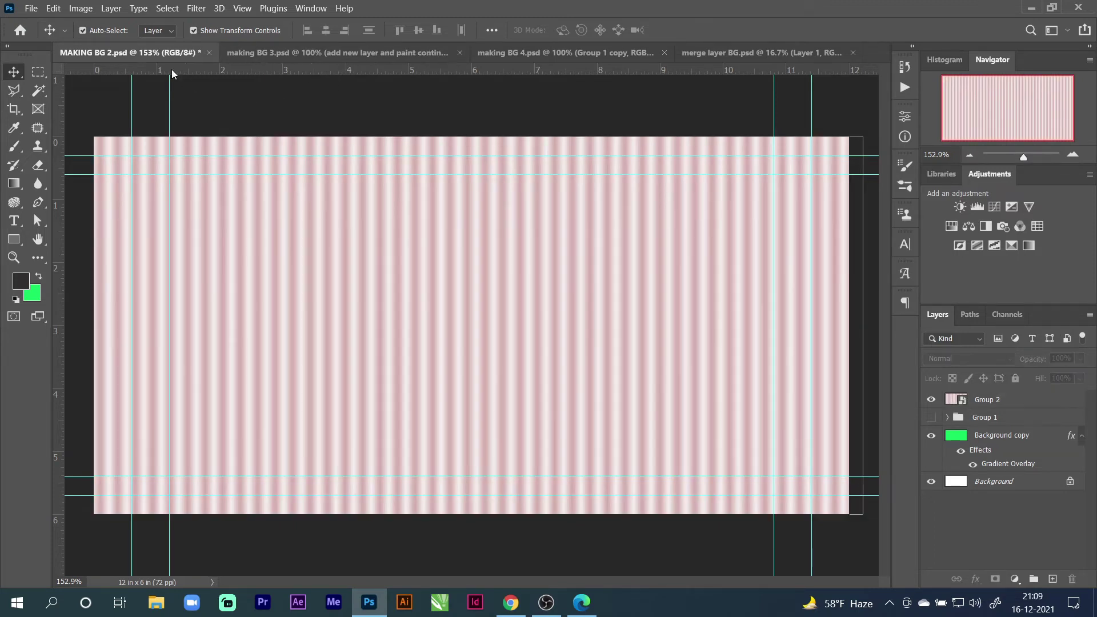
Close MAKING BG 2.psd, bring up making BG 3.psd, and deselect its text layer
left_click(209, 53)
left_click(536, 233)
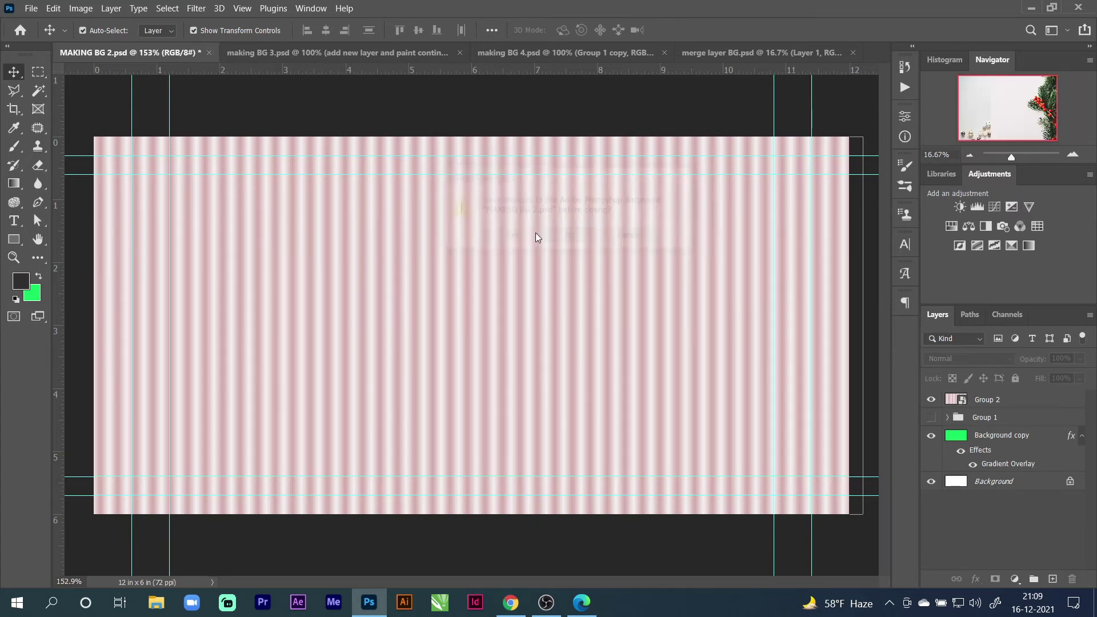
left_click(282, 55)
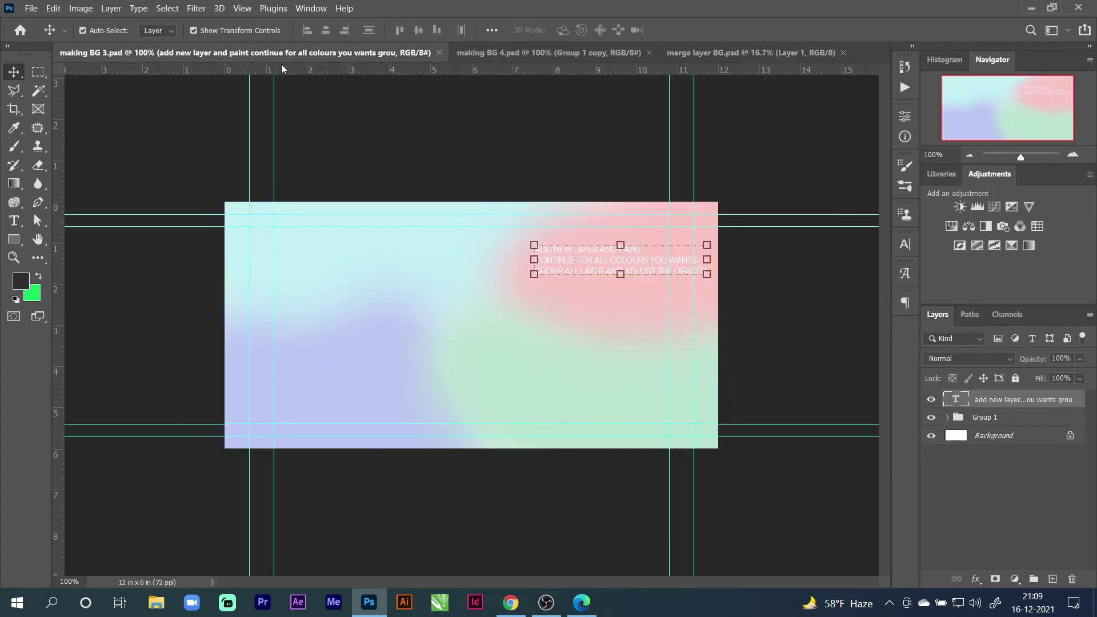
left_click(617, 166)
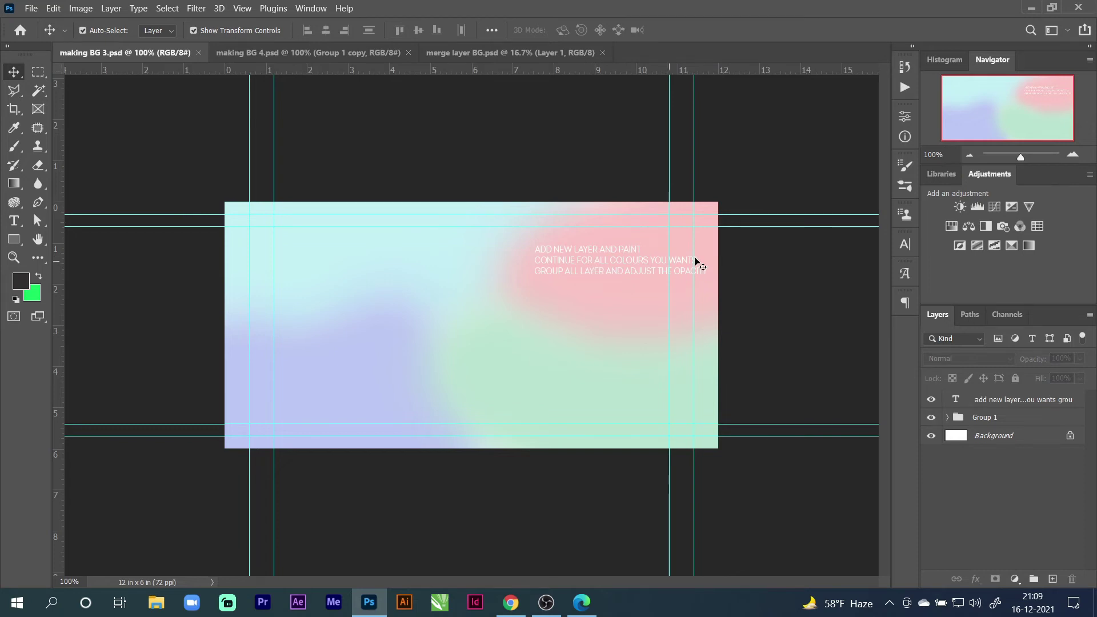
Move the white instruction text left, off most of the pink area toward the middle of the canvas
key("ctrl+plus")
left_click_drag(657, 210, 521, 199)
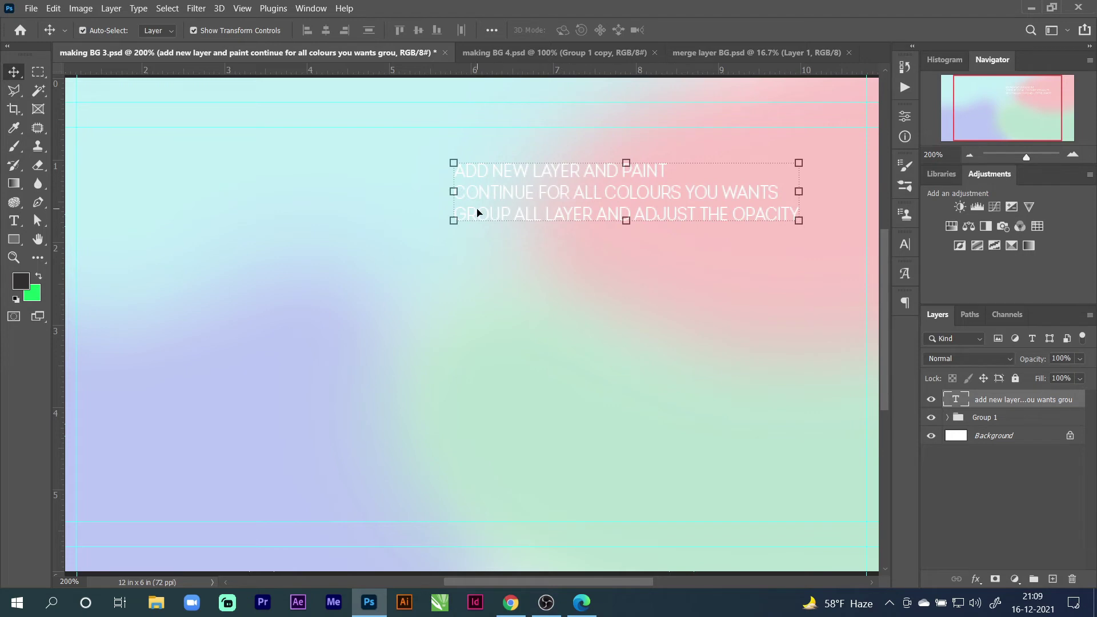
Hide Group 1, keep the white Background visible, and add a new empty layer directly beneath the text layer
left_click(931, 417)
left_click(931, 435)
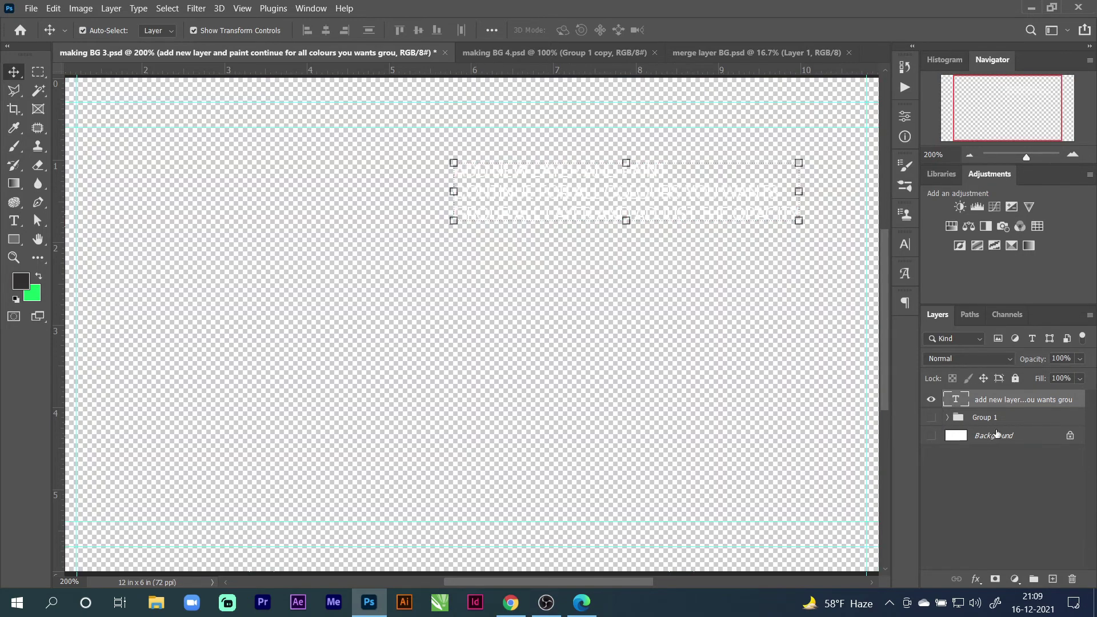
left_click(931, 435)
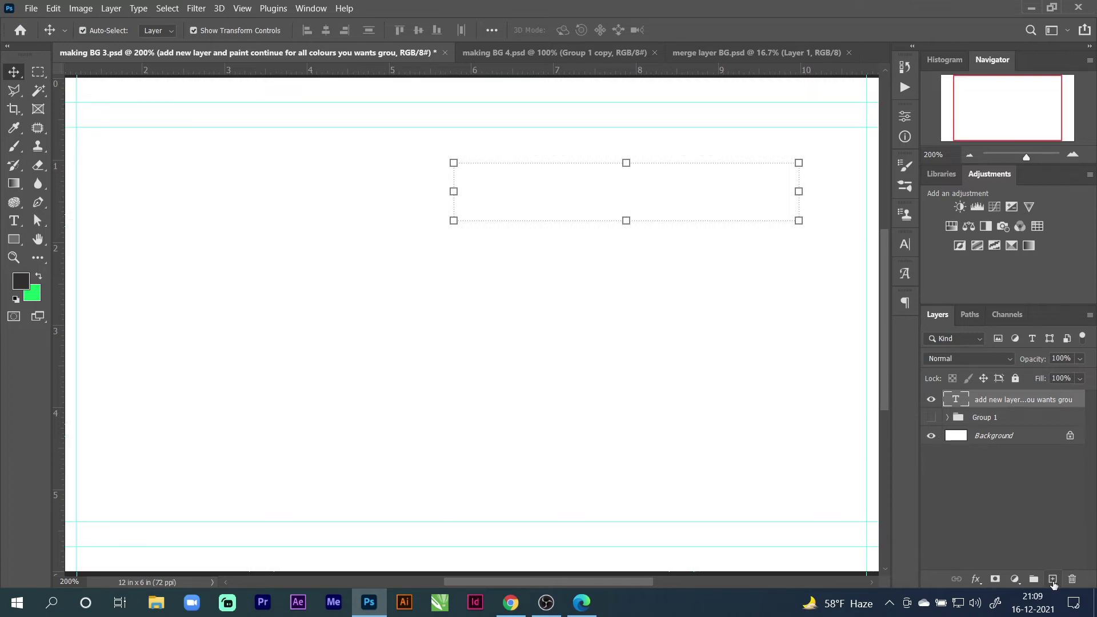
left_click(1052, 579)
left_click_drag(966, 403, 982, 425)
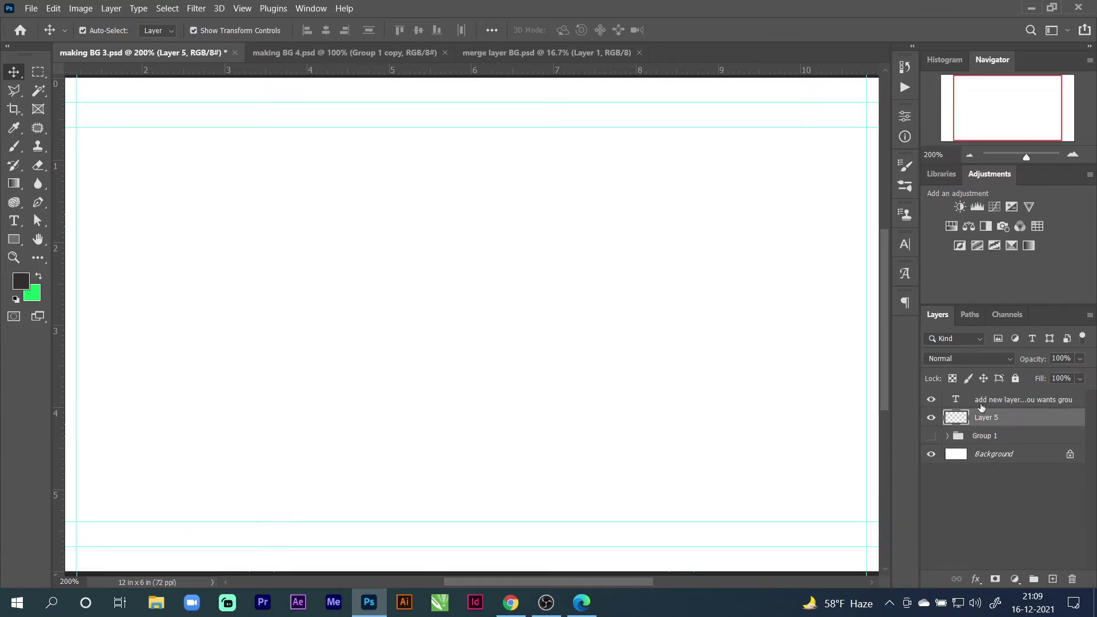
Change the instruction text's color to black (000000) and deselect the text layer
left_click(982, 400)
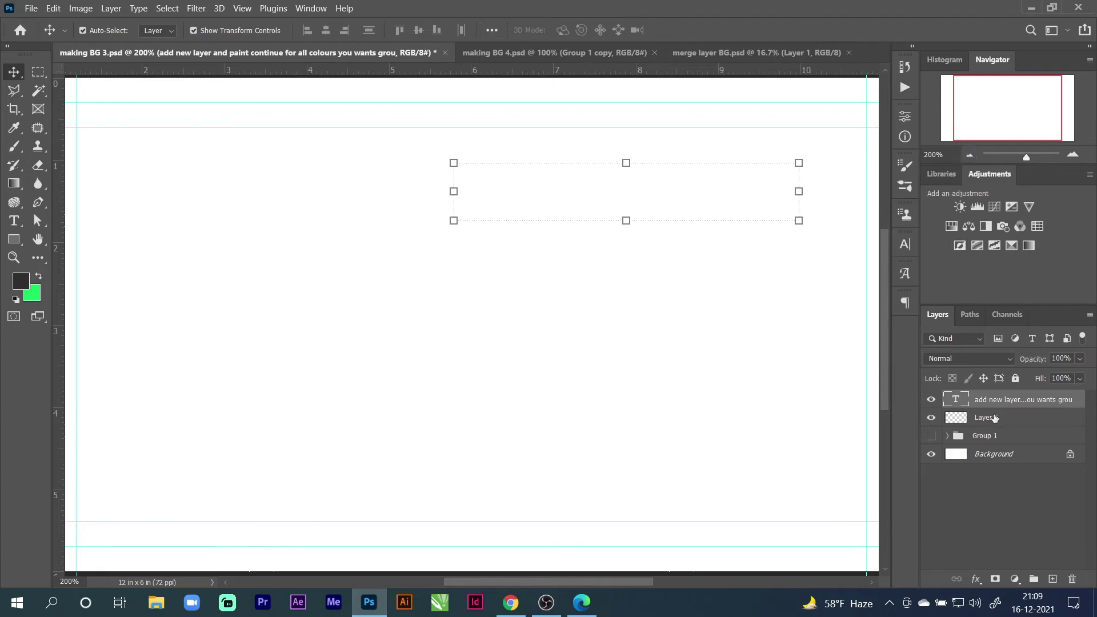
left_click(904, 245)
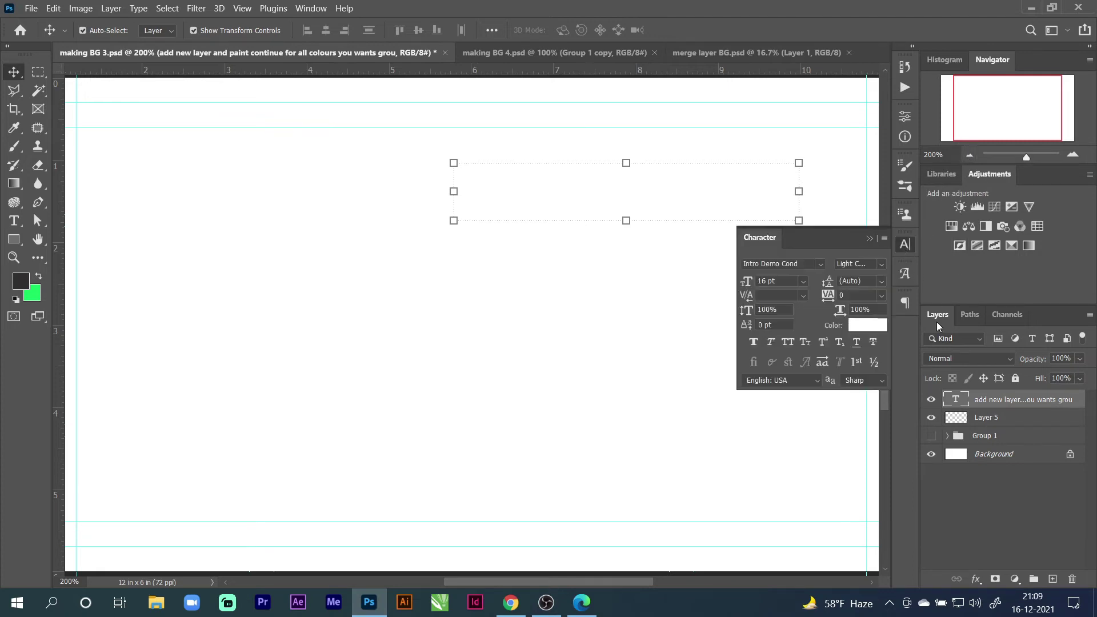
left_click(862, 320)
left_click(739, 227)
left_click_drag(739, 226, 712, 400)
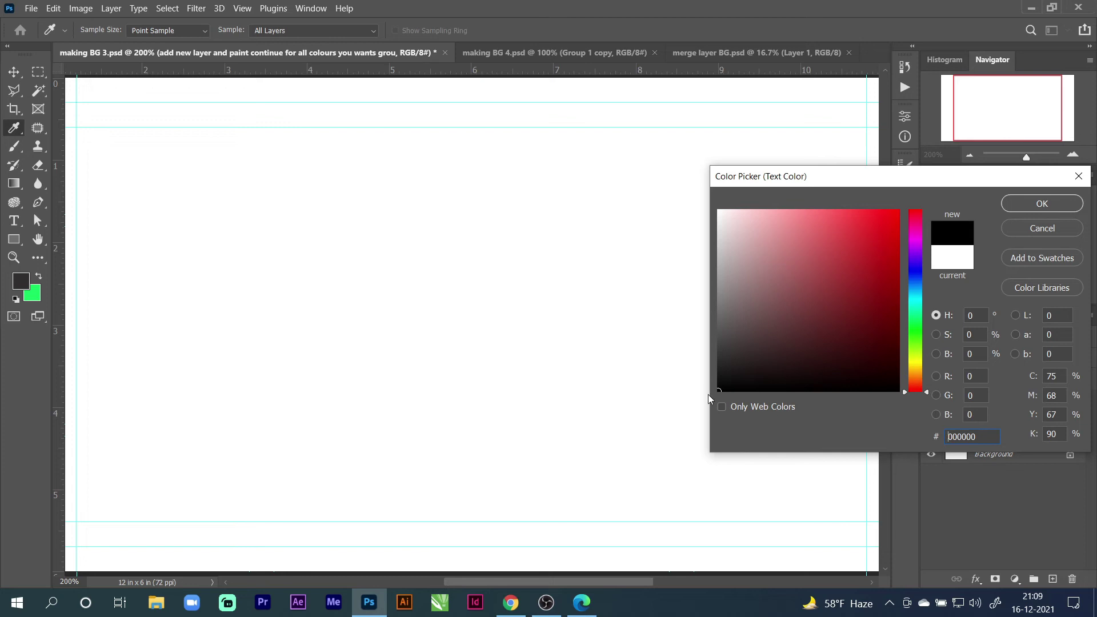
left_click(1042, 204)
left_click(967, 153)
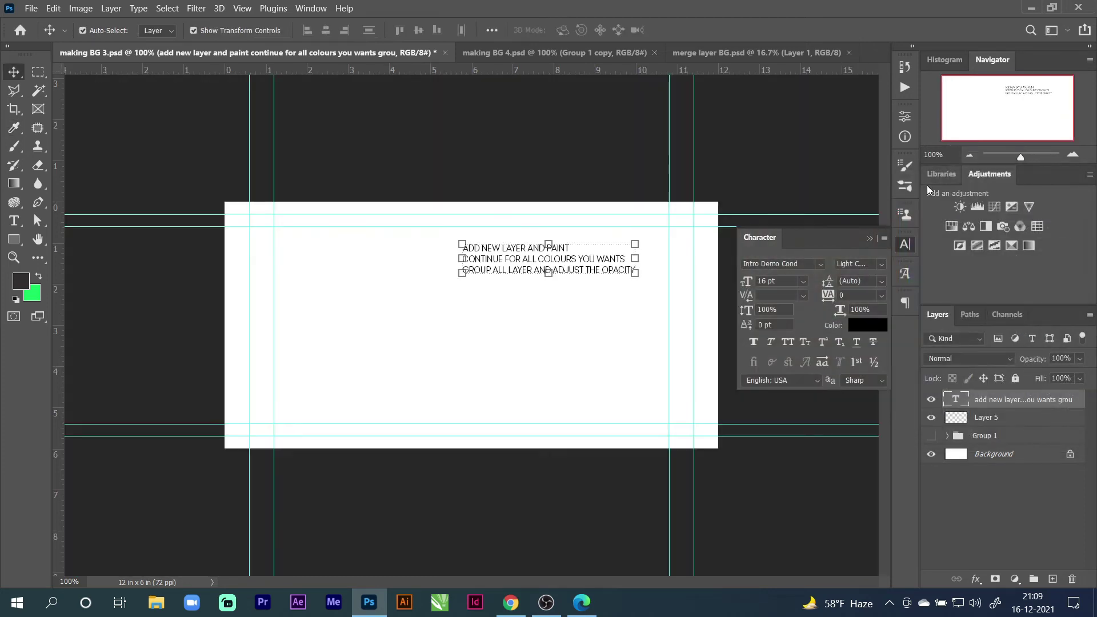
left_click(905, 245)
left_click(1071, 154)
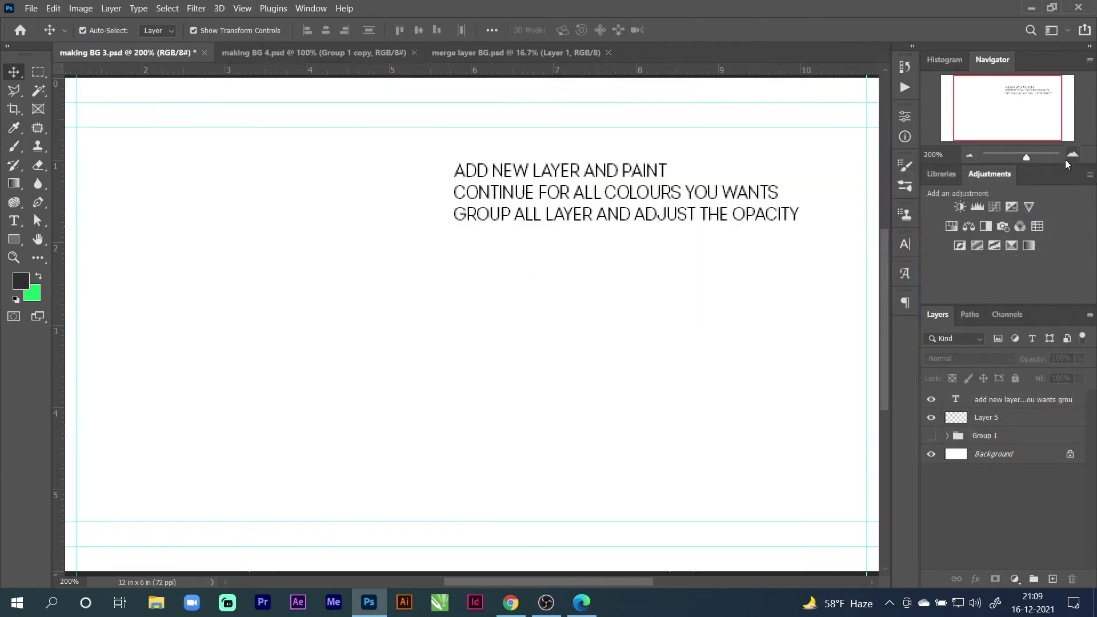
Add a second empty layer above Layer 5 and make green (16e45f) the foreground color
left_click(981, 417)
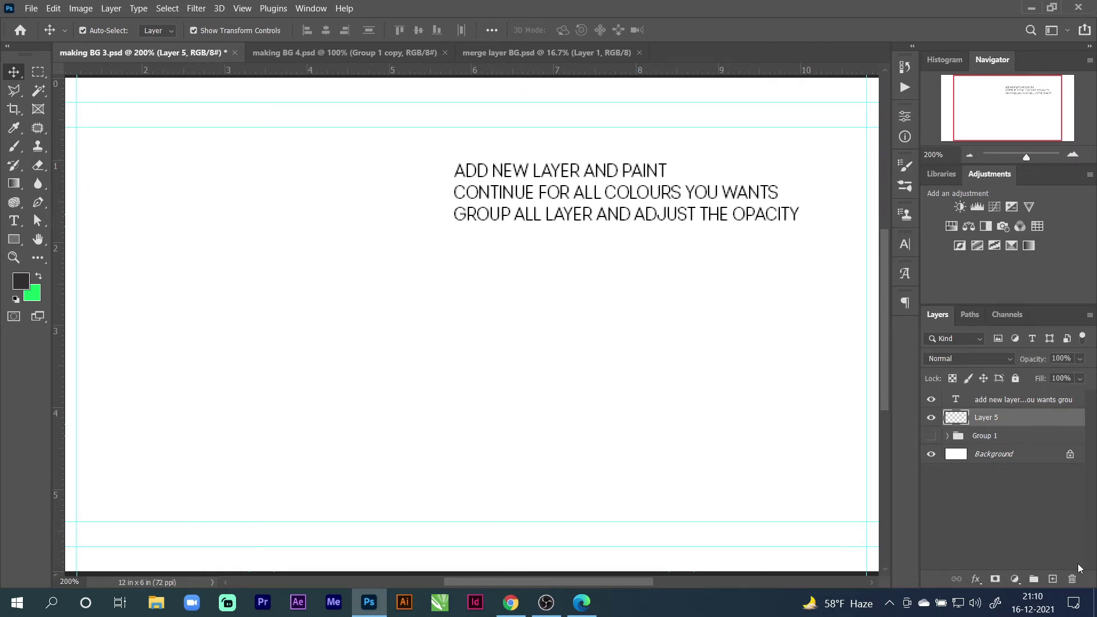
left_click(1052, 578)
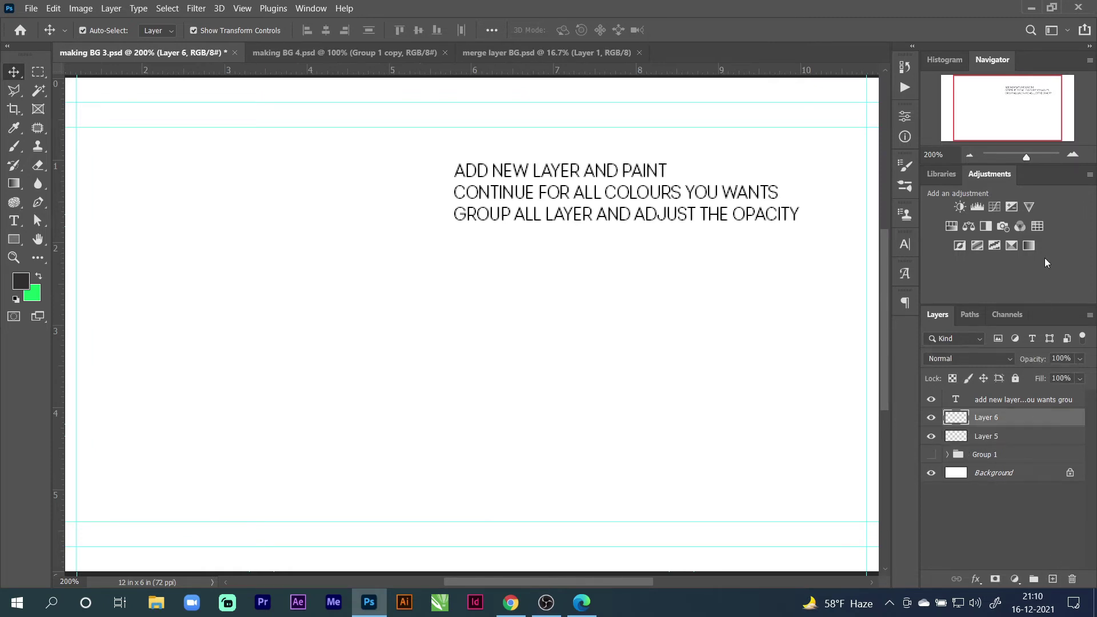
left_click(966, 157)
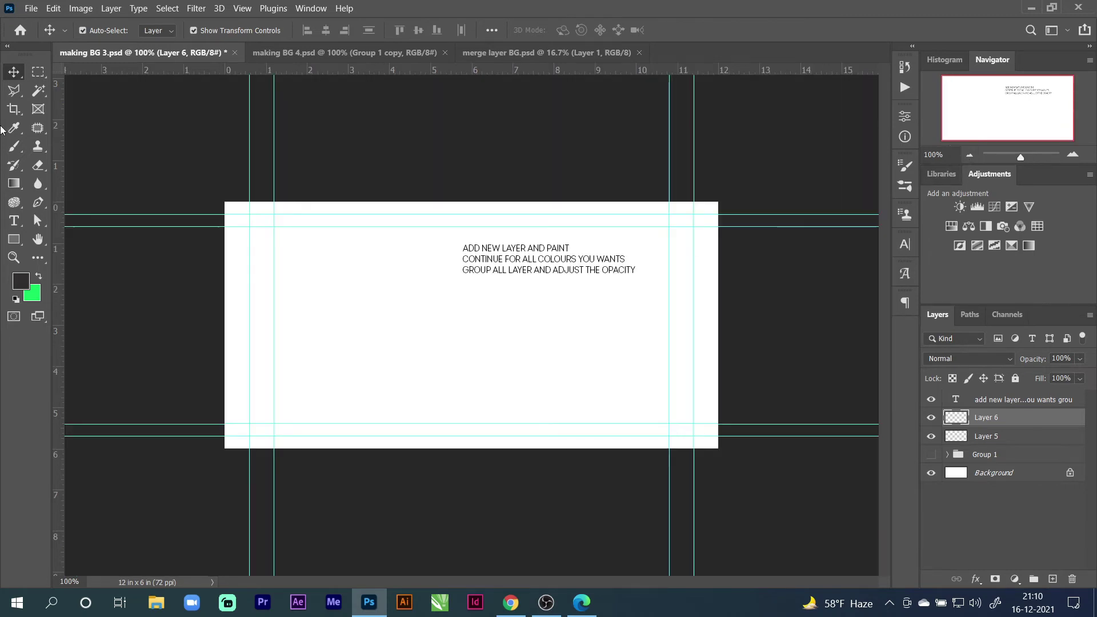
left_click(38, 278)
left_click(20, 280)
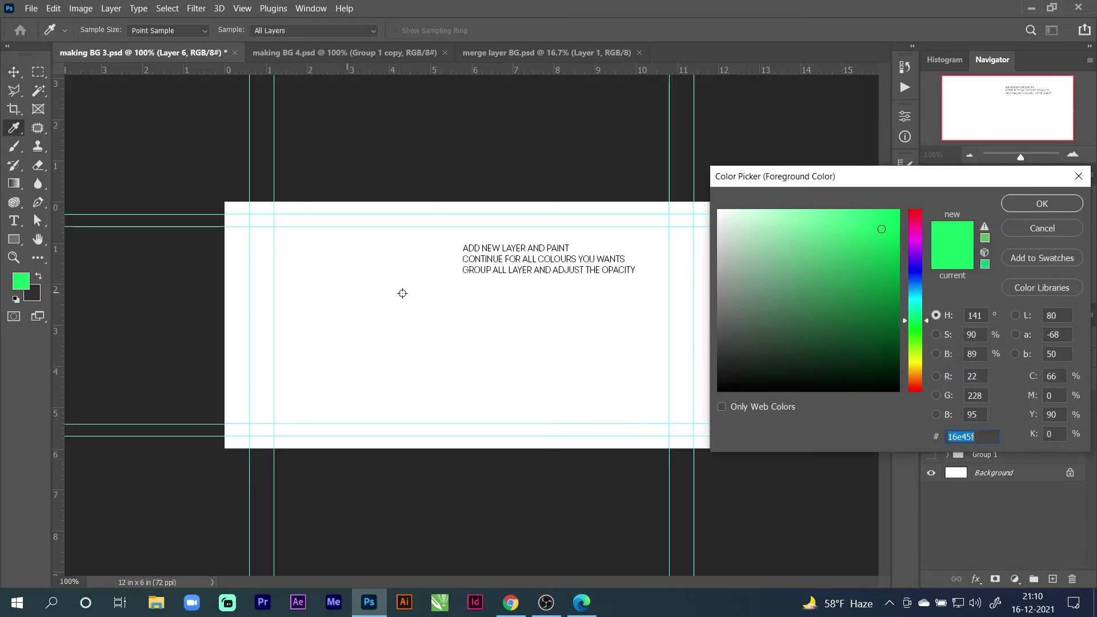
left_click(1050, 203)
key("v")
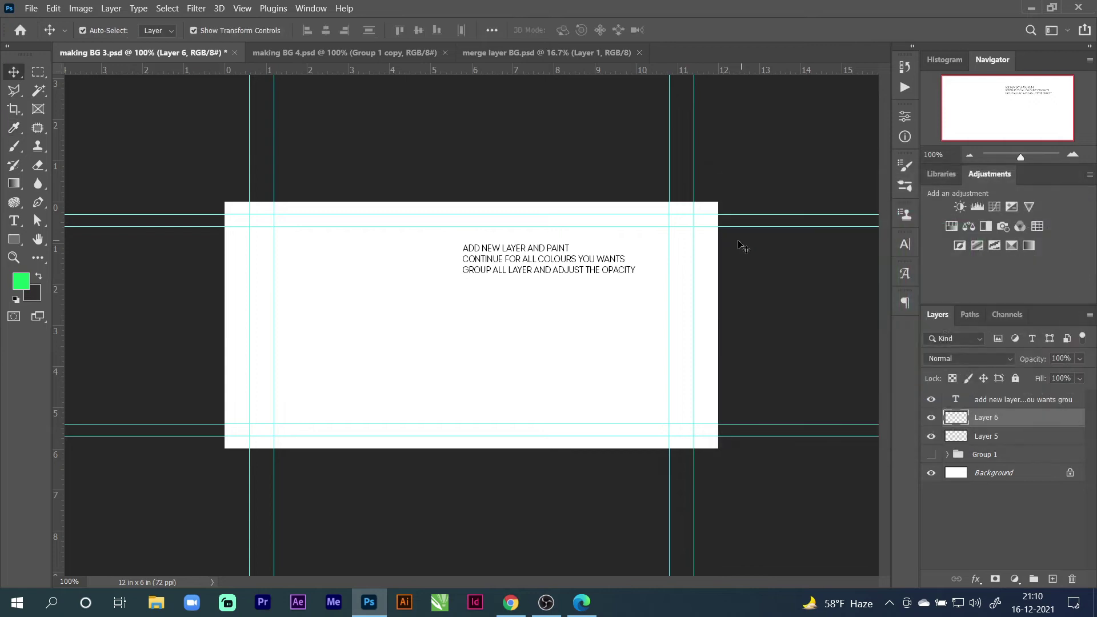
Paint a large soft green area over the canvas's upper right with the 291 px Brush at 100% opacity
left_click(14, 148)
mouse_move(659, 222)
left_mouse_down()
mouse_move(537, 299)
mouse_move(647, 229)
mouse_move(508, 250)
left_mouse_up()
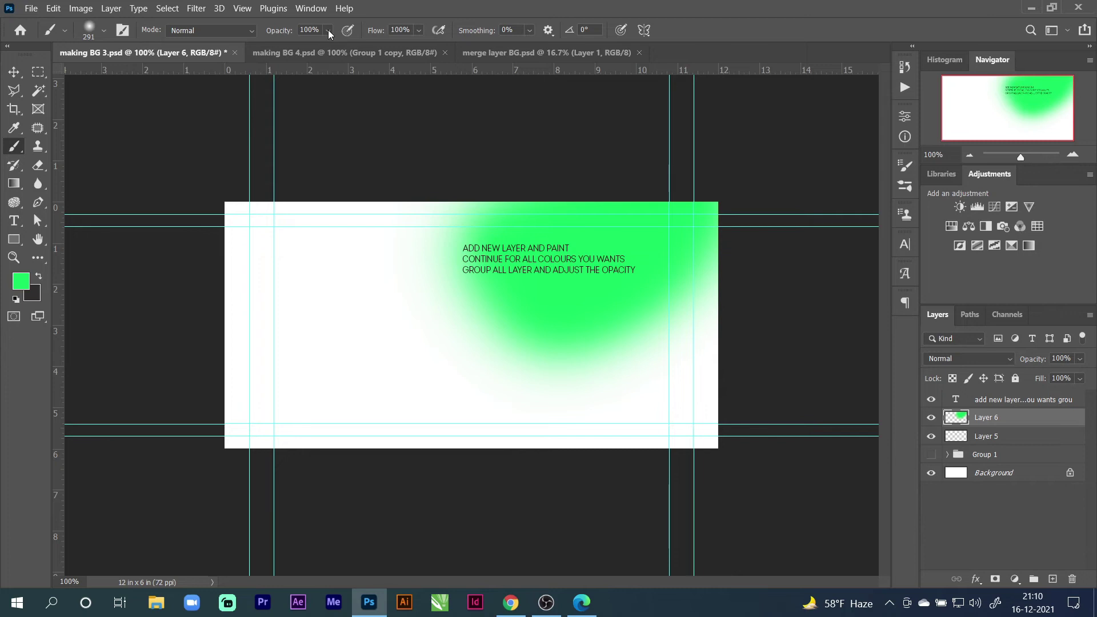
left_click_drag(737, 185, 557, 296)
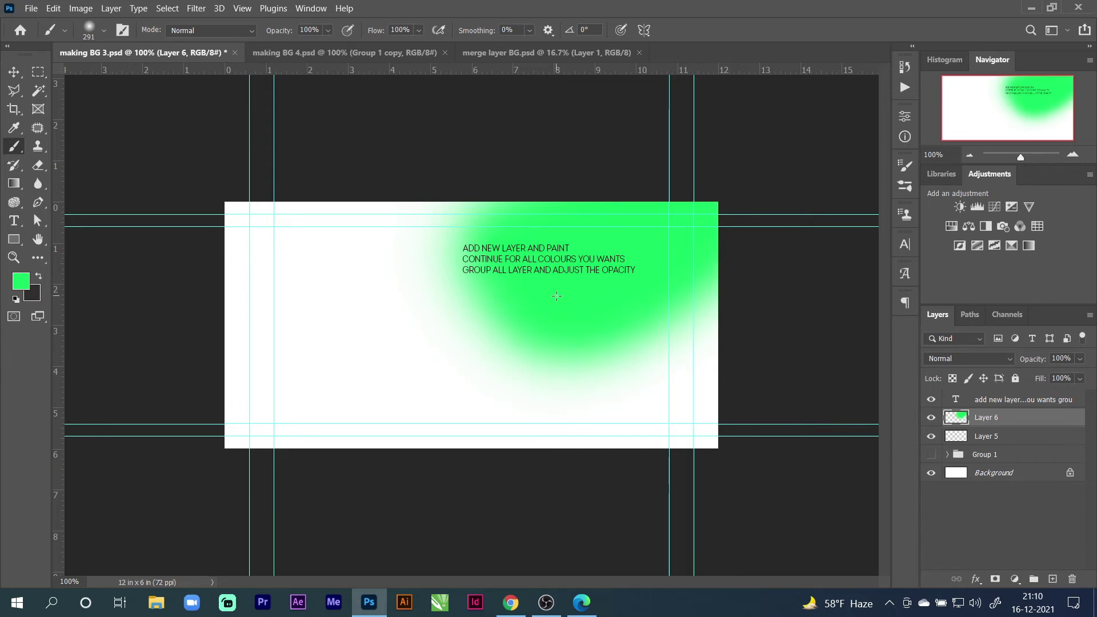
mouse_move(525, 181)
left_mouse_down()
mouse_move(394, 274)
mouse_move(514, 366)
mouse_move(714, 297)
left_mouse_up()
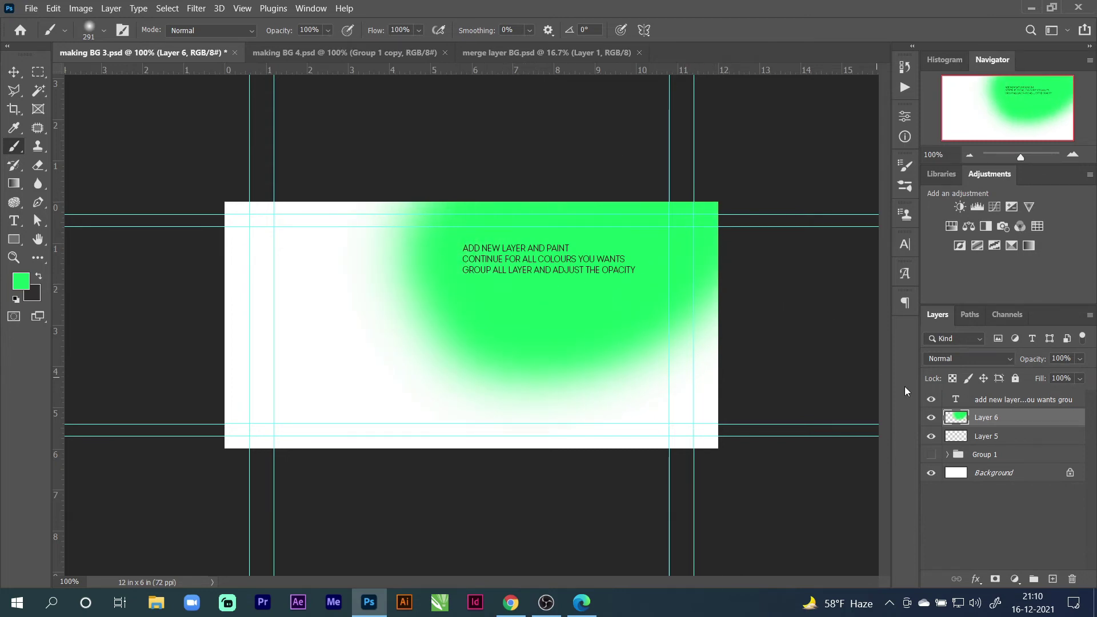
Add a new layer and paint a soft red (e4162a) area over the canvas's lower left
left_click(1052, 578)
left_click(20, 281)
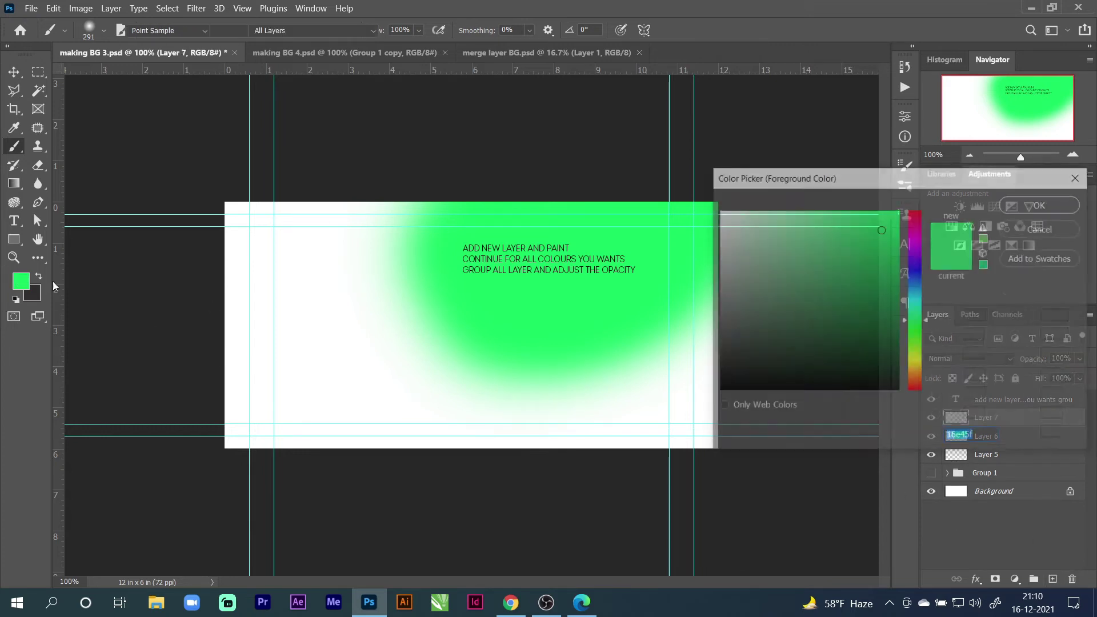
left_click(918, 219)
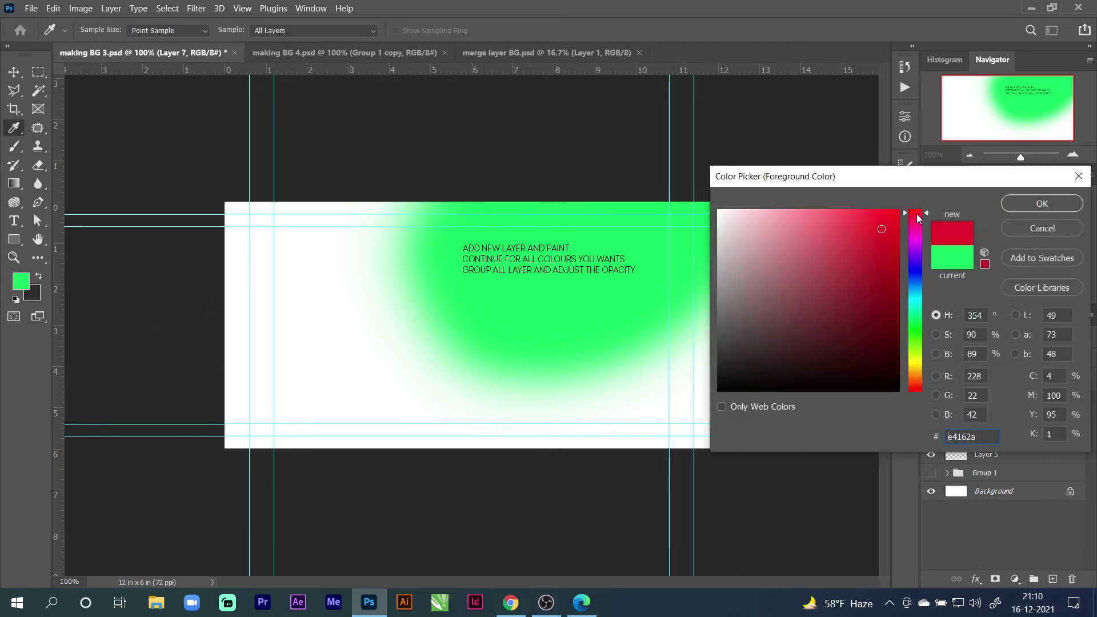
left_click(1054, 205)
key("b")
mouse_move(431, 325)
left_mouse_down()
mouse_move(167, 494)
mouse_move(315, 423)
mouse_move(323, 450)
mouse_move(411, 374)
mouse_move(442, 427)
mouse_move(288, 460)
left_mouse_up()
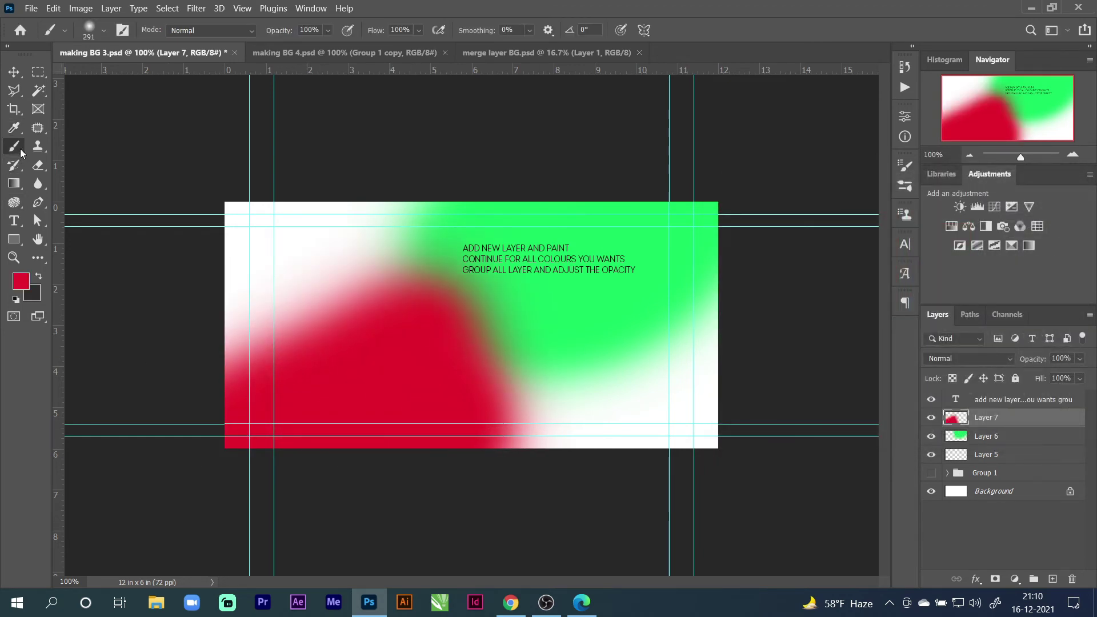
Add a new layer and paint a soft blue (1633e4) area over the canvas's upper left
left_click(1052, 579)
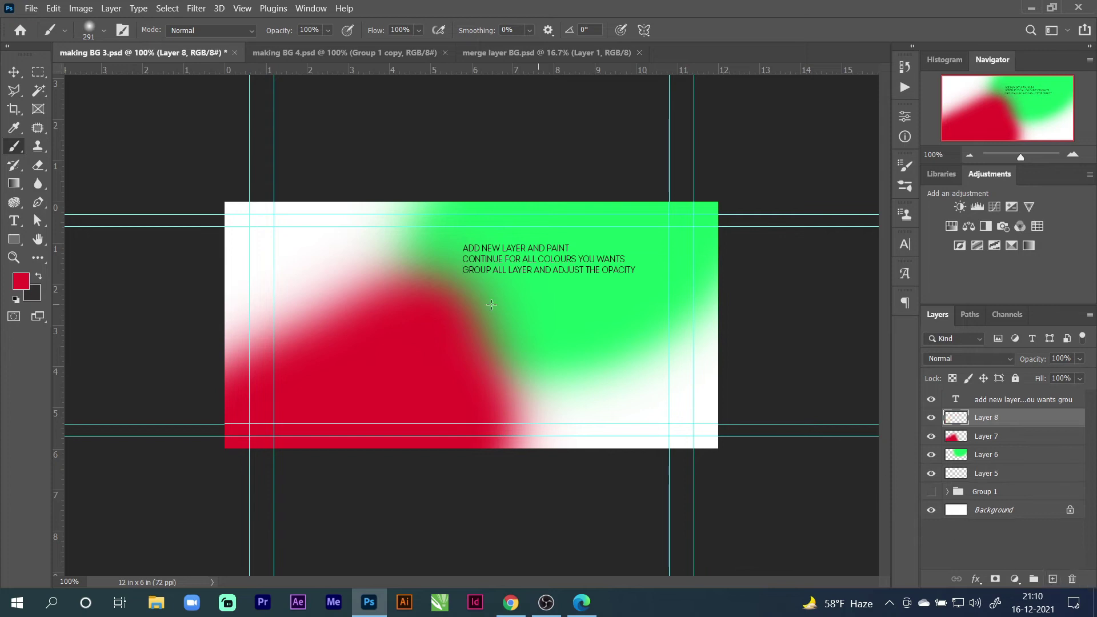
left_click(23, 280)
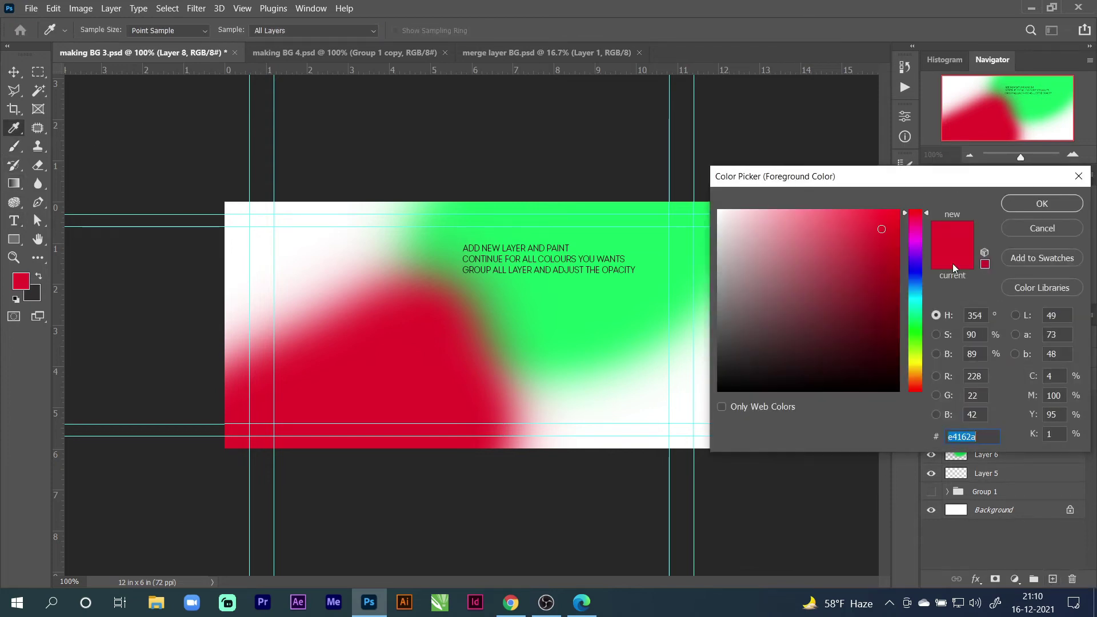
left_click(916, 277)
left_click(1022, 204)
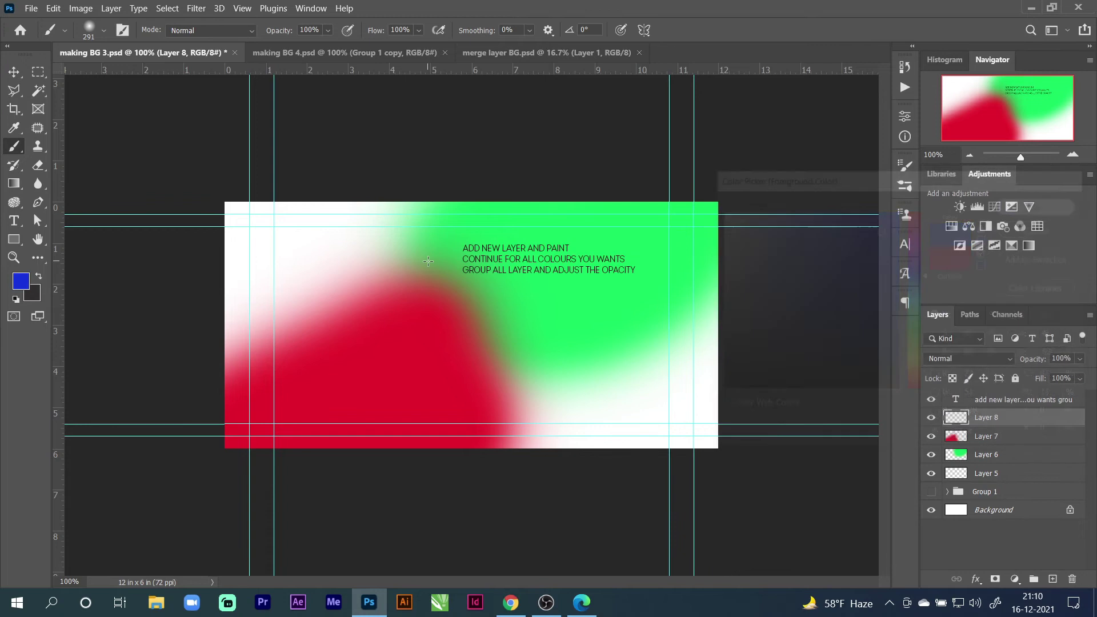
left_click_drag(412, 220, 348, 220)
mouse_move(273, 265)
left_mouse_down()
mouse_move(287, 233)
mouse_move(231, 304)
mouse_move(260, 304)
mouse_move(360, 256)
mouse_move(385, 228)
left_mouse_up()
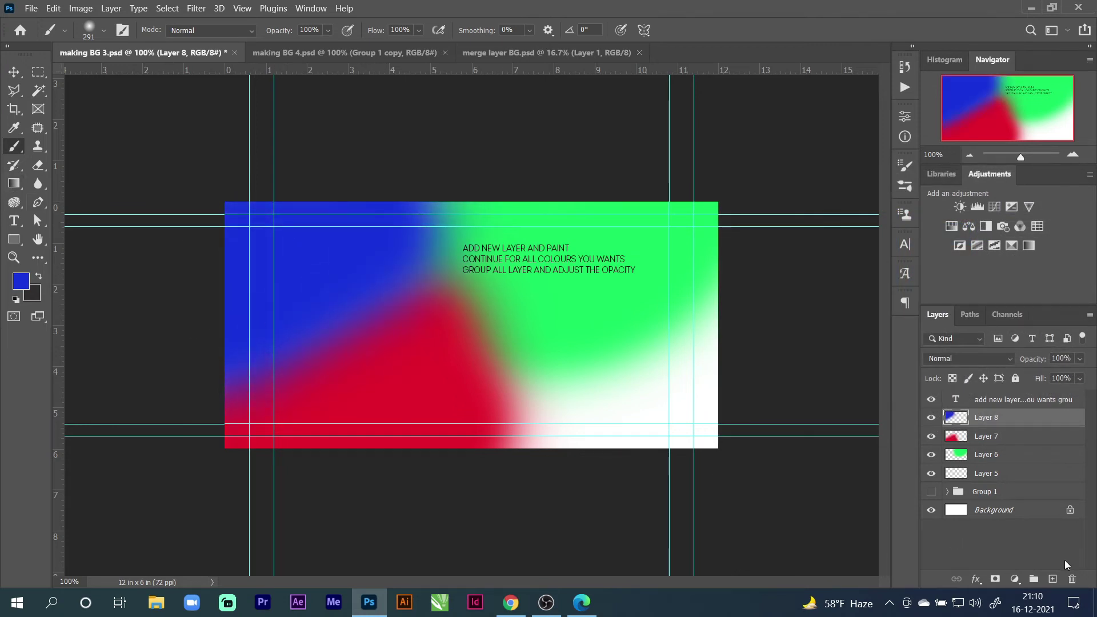
Add a new layer and paint a soft bright yellow area over the canvas's lower right
left_click(1052, 579)
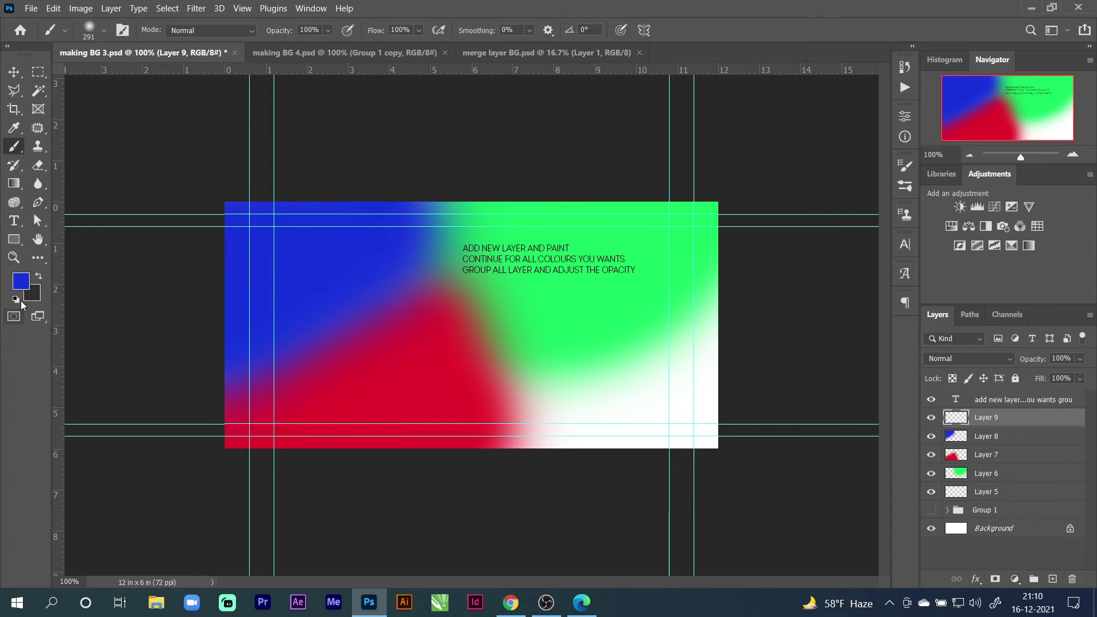
left_click(23, 282)
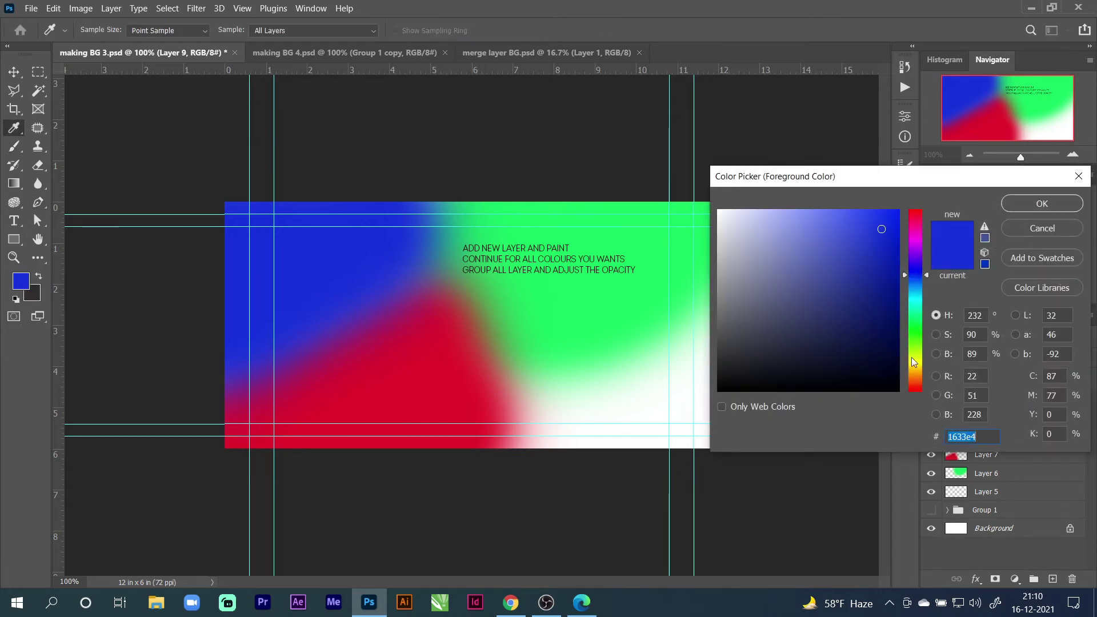
left_click_drag(915, 369, 915, 364)
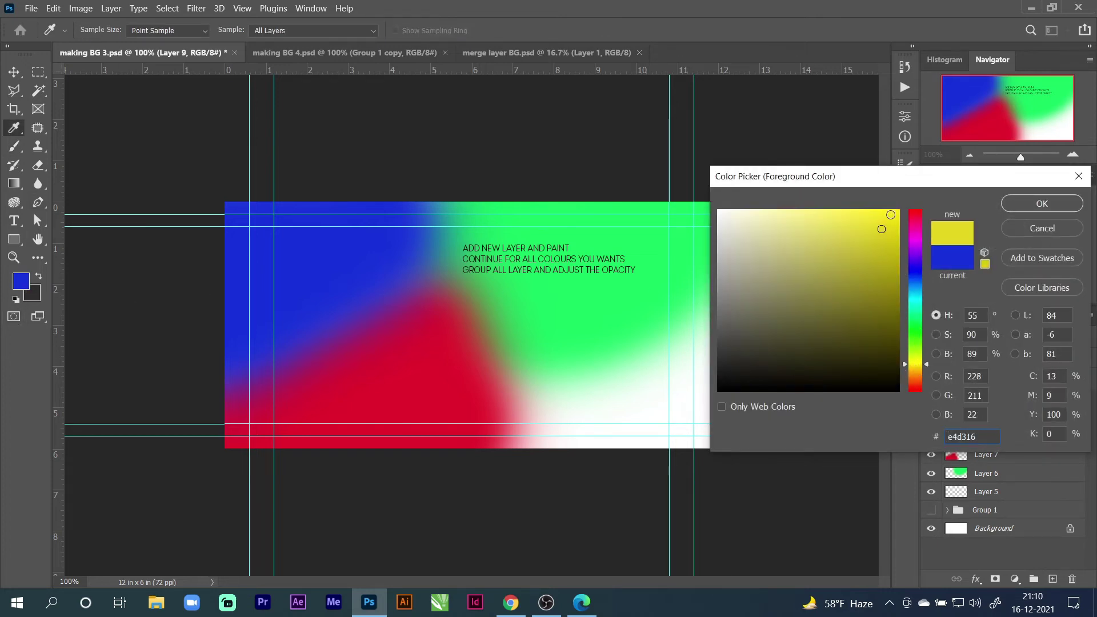
left_click(1040, 204)
key("b")
mouse_move(714, 320)
left_mouse_down()
mouse_move(636, 411)
mouse_move(526, 415)
mouse_move(746, 428)
left_mouse_up()
Group the four painted color layers, Layer 6 through Layer 9
left_click(13, 71)
left_click(991, 481, "shift")
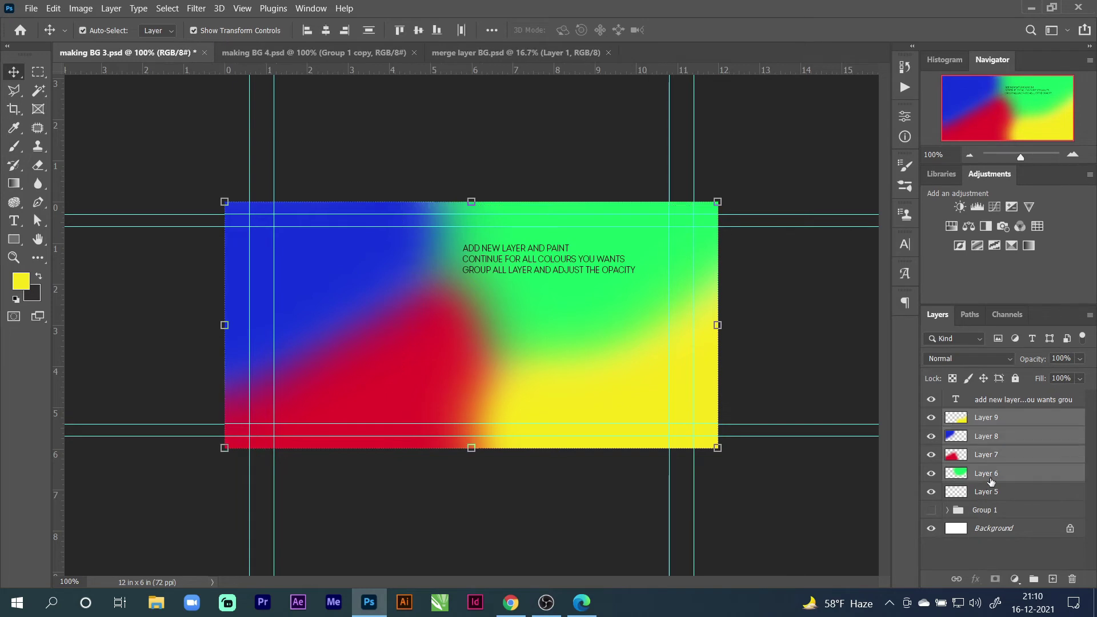
key("ctrl+g")
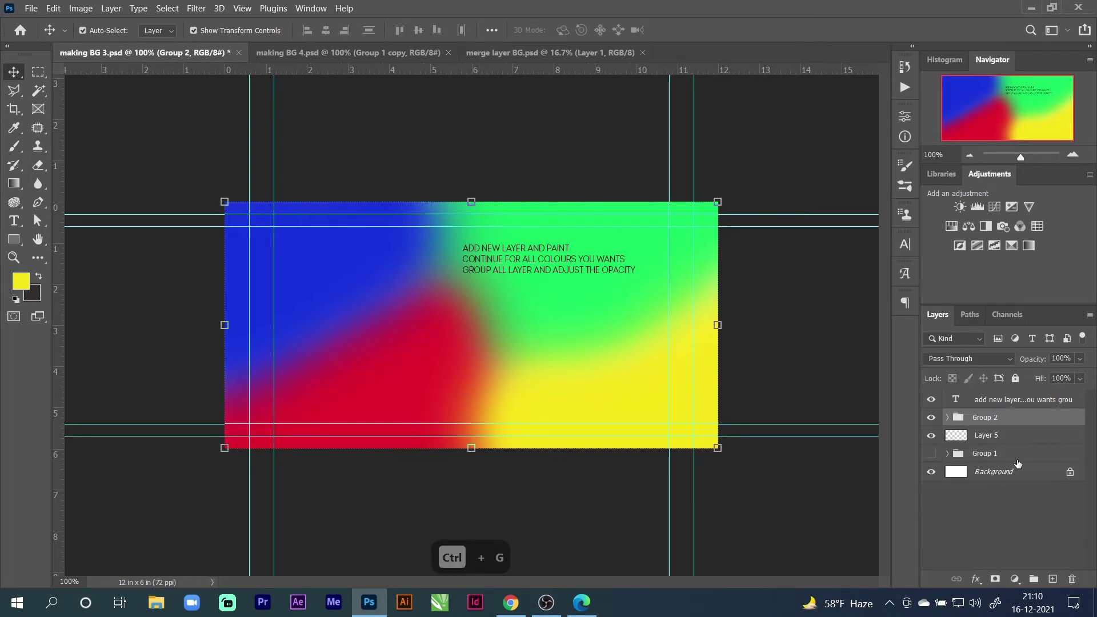
Try a reduced opacity of 43% on the painted color group and return it to 100%
left_click(1080, 359)
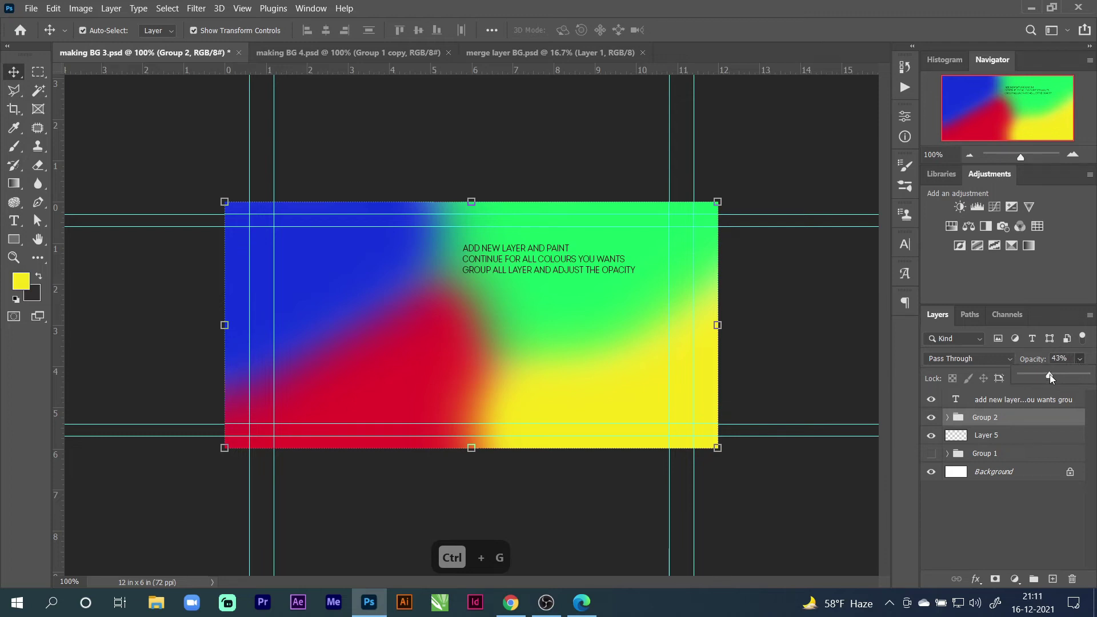
left_click_drag(1049, 374, 1087, 375)
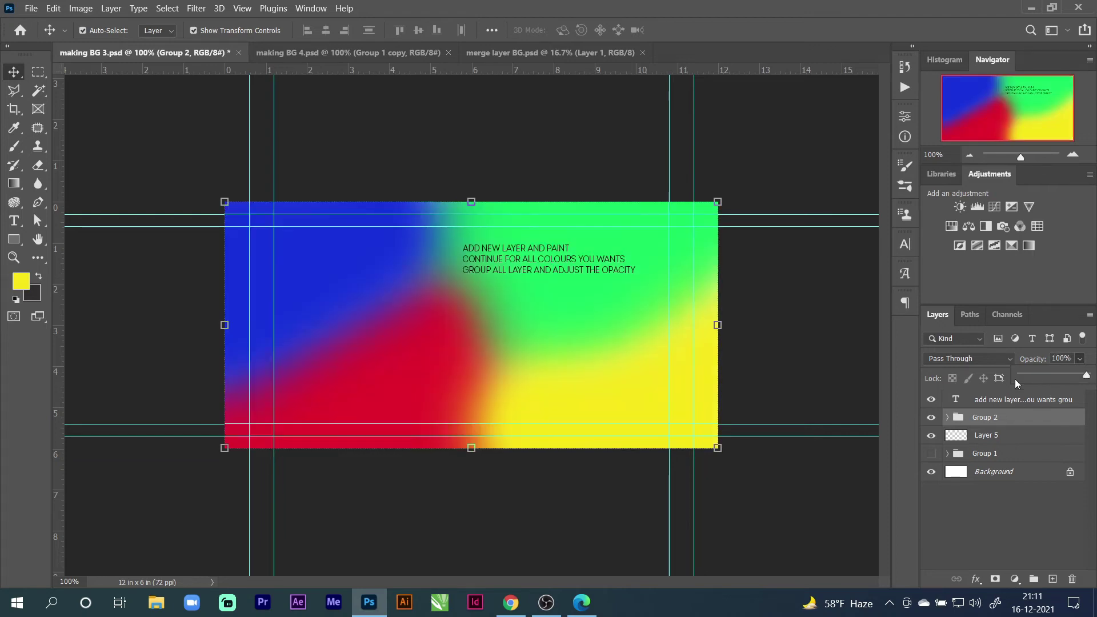
Move the instruction text about 2.5 in left so it straddles the blue and green areas, and deselect it
left_click(485, 253)
left_click_drag(485, 253, 382, 253)
left_click(140, 284)
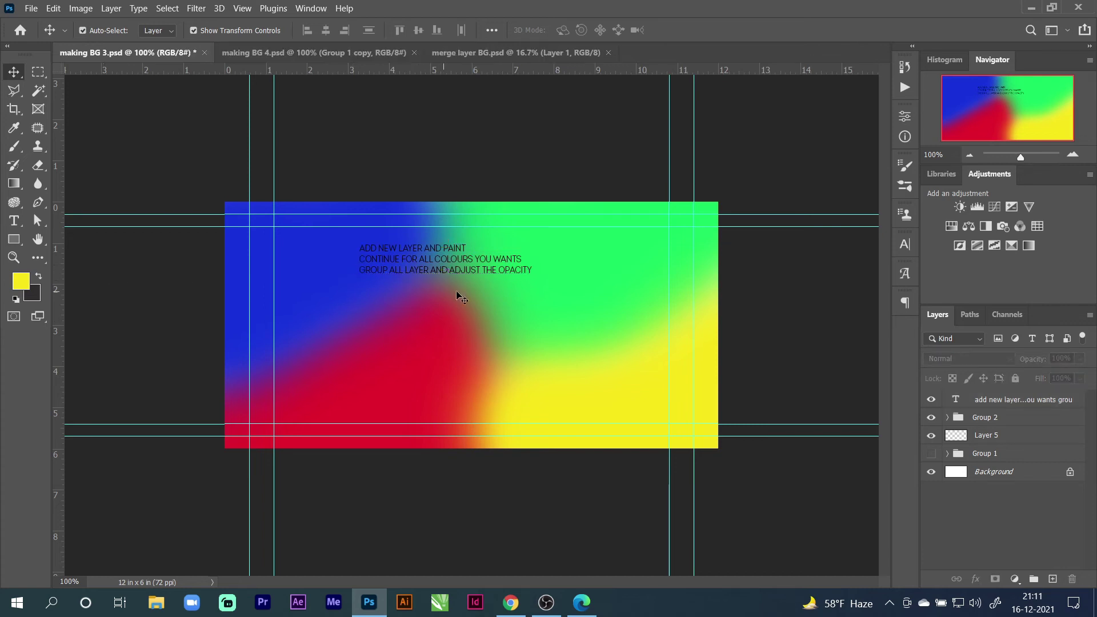
Set the opacity of the painted color group, Group 2, to 80%
left_click(991, 418)
left_click(1079, 358)
left_click_drag(1046, 376, 1057, 376)
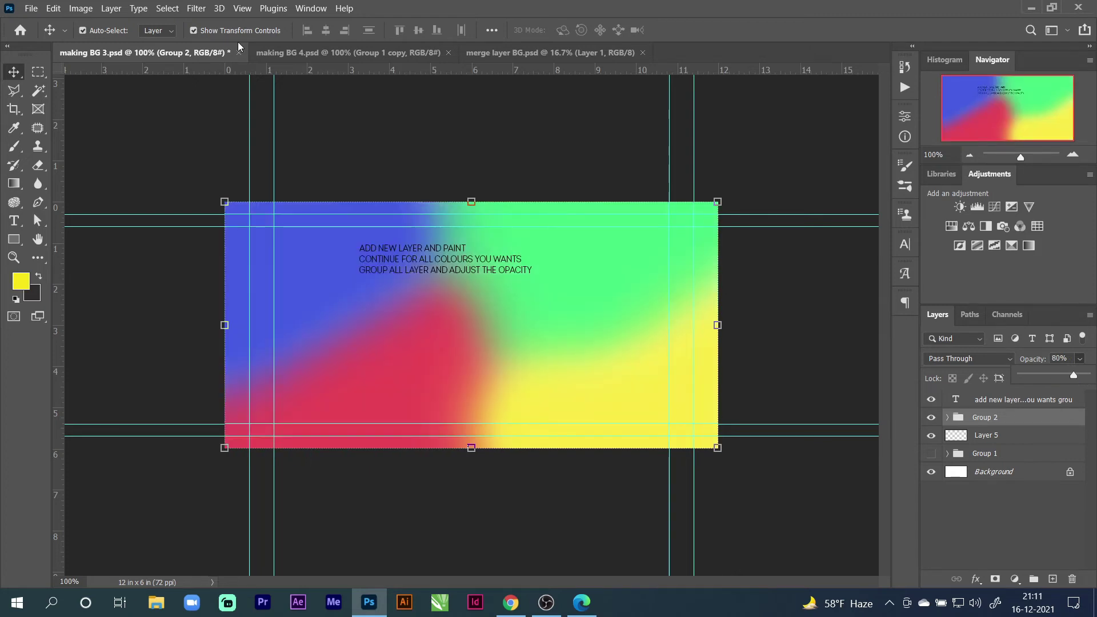
left_click(196, 8)
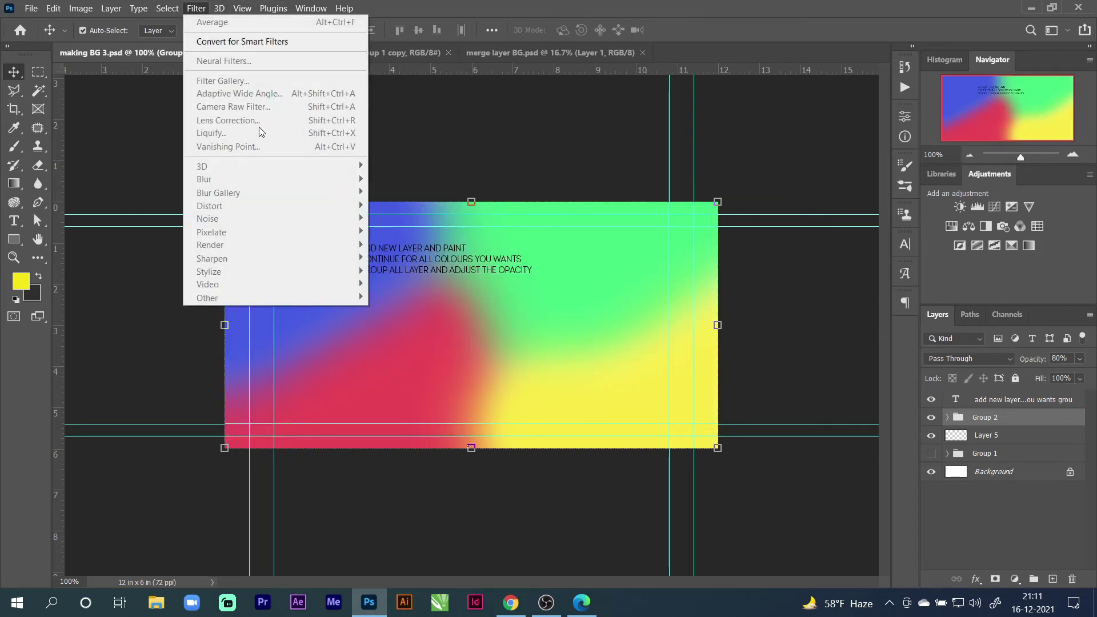
left_click(562, 194)
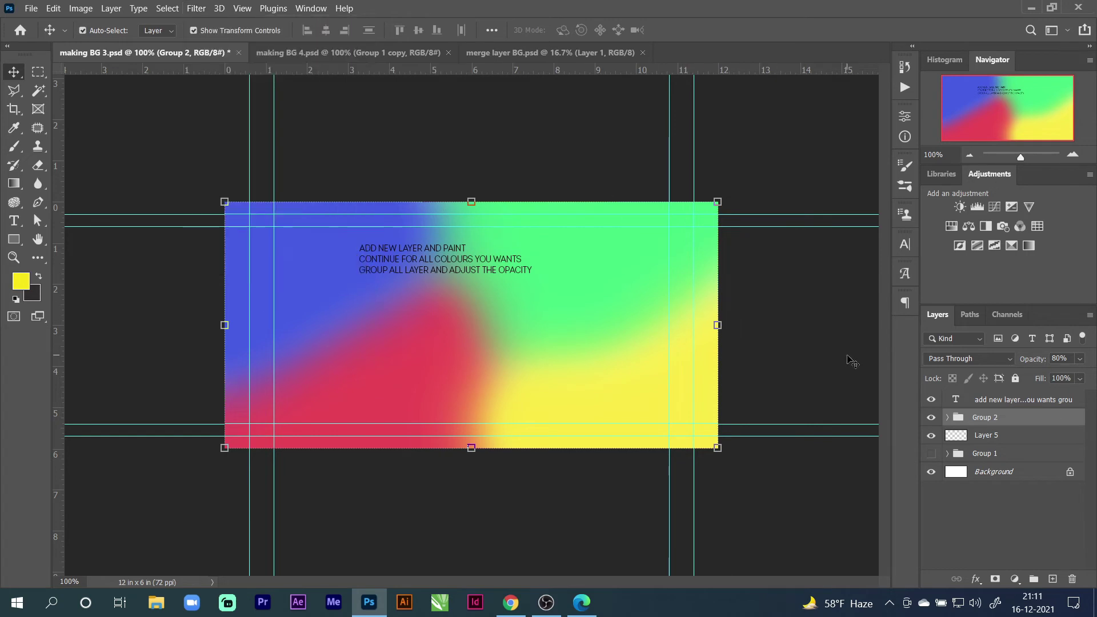
Try a Gaussian Blur with a 190.6-pixel radius on the green Layer 6, and undo it along with the group's opacity change
left_click(755, 344)
left_click(628, 287)
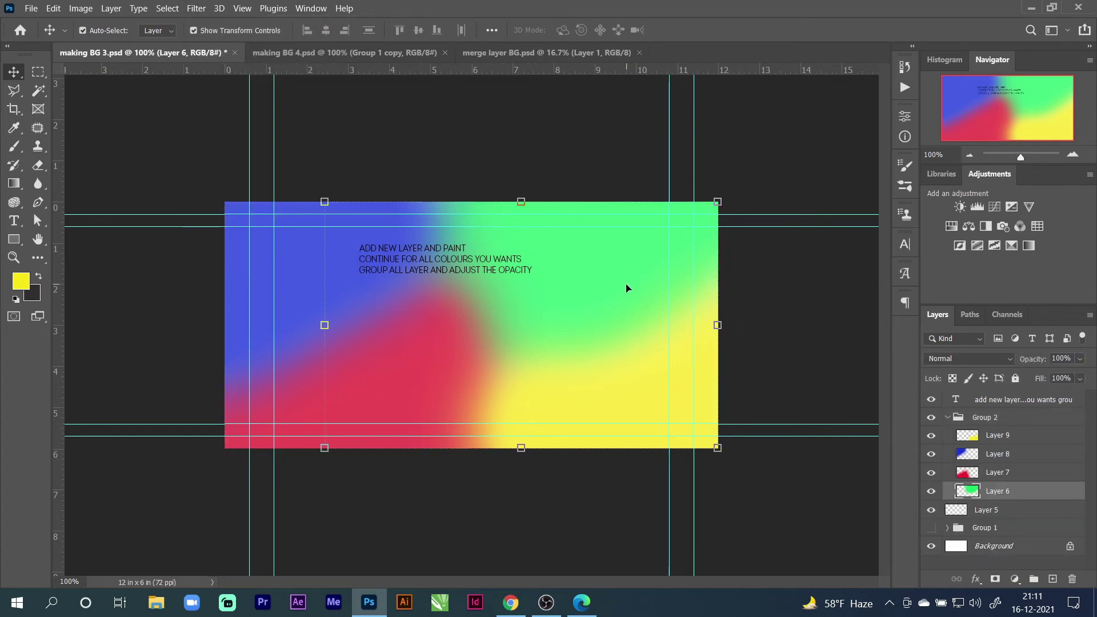
left_click(191, 9)
mouse_move(261, 181)
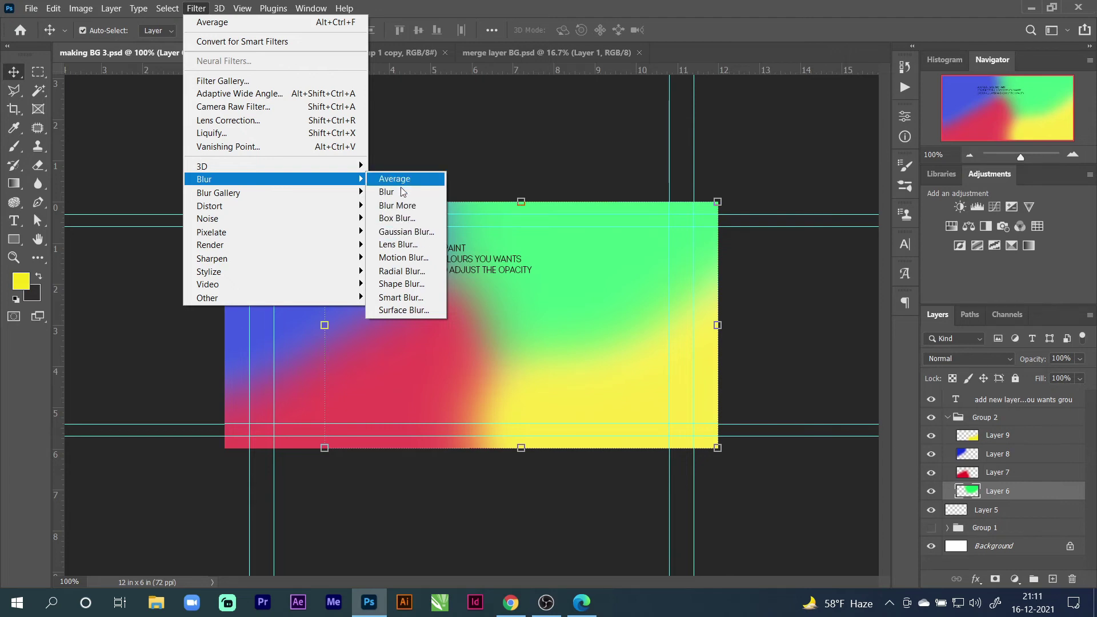
left_click(406, 232)
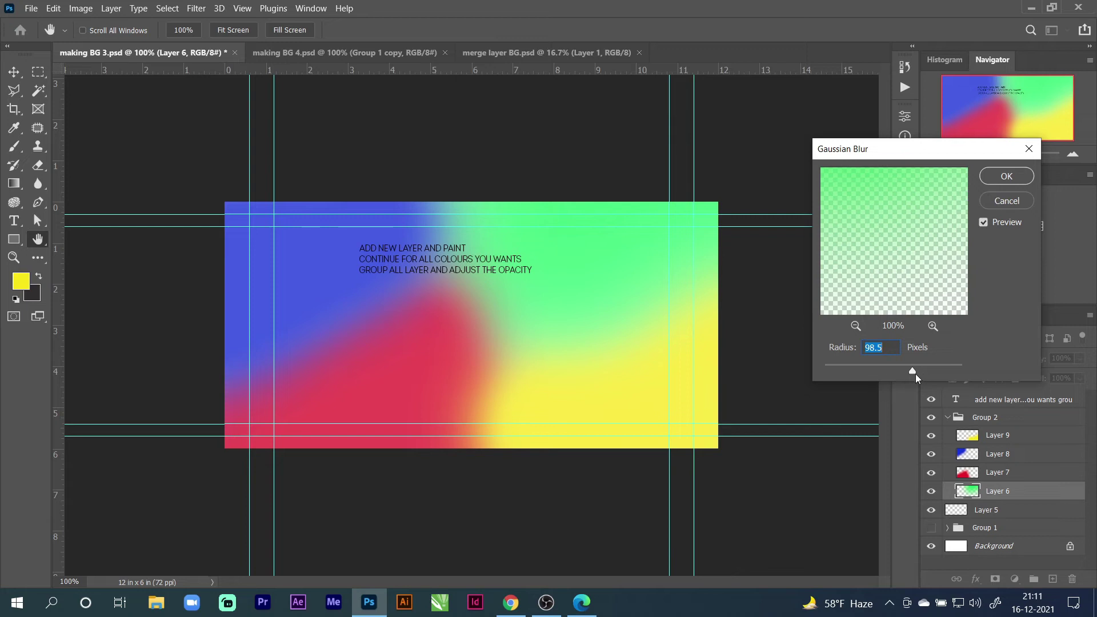
left_click_drag(910, 372, 937, 373)
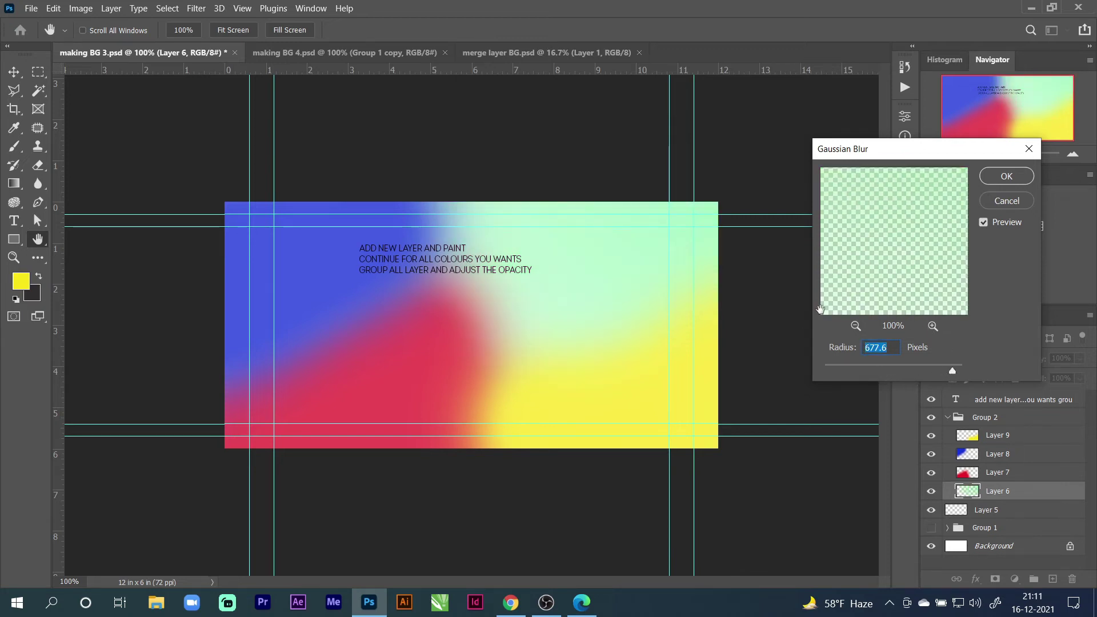
left_click(934, 366)
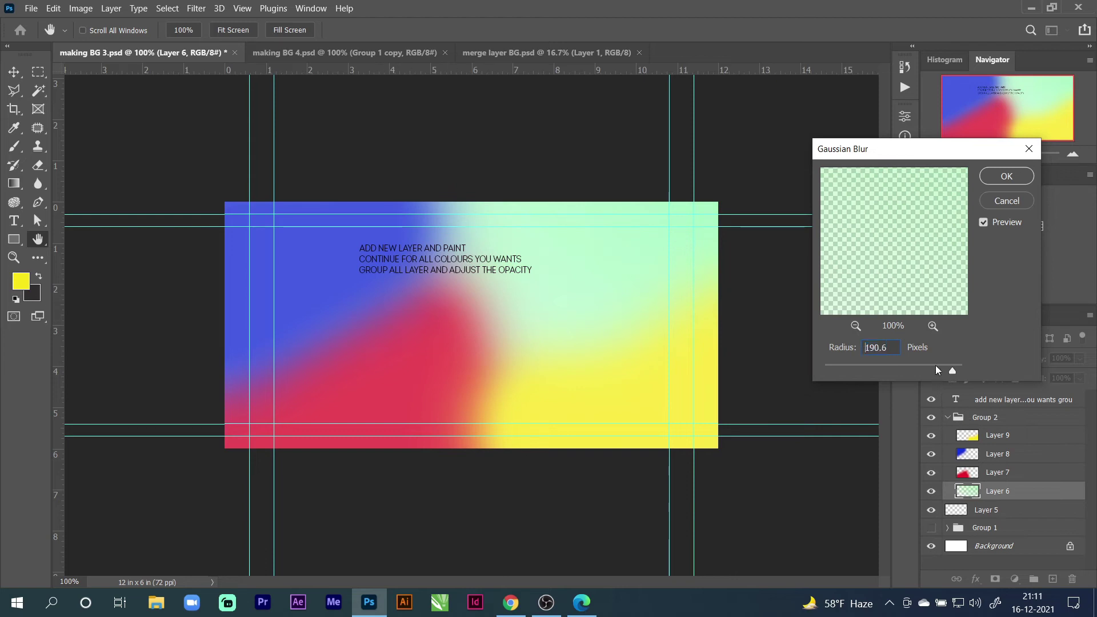
left_click(1010, 181)
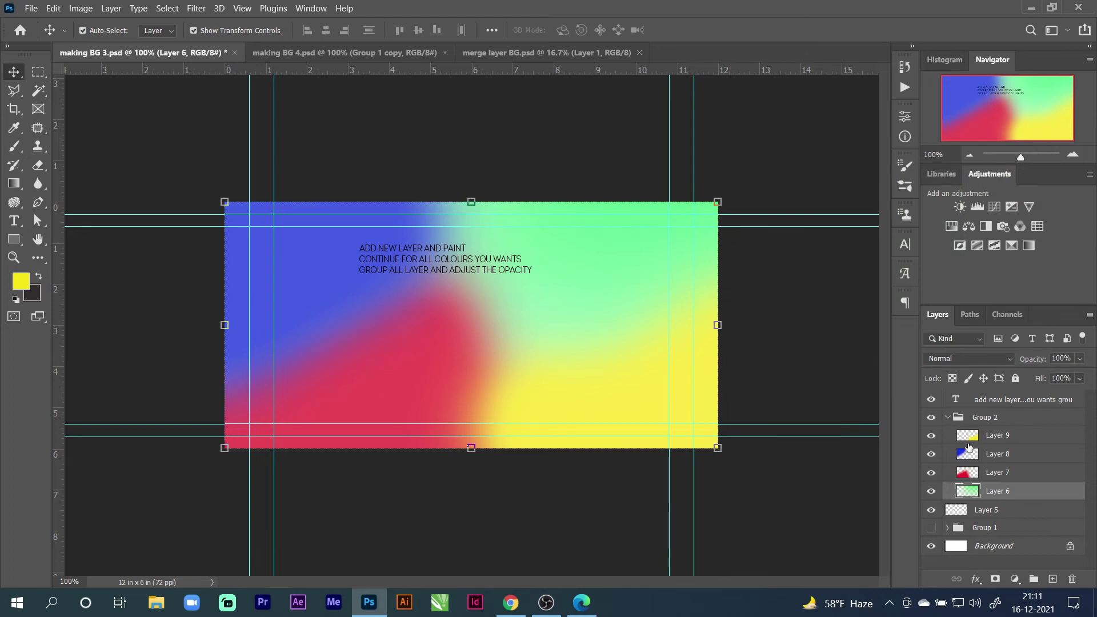
key("ctrl+z")
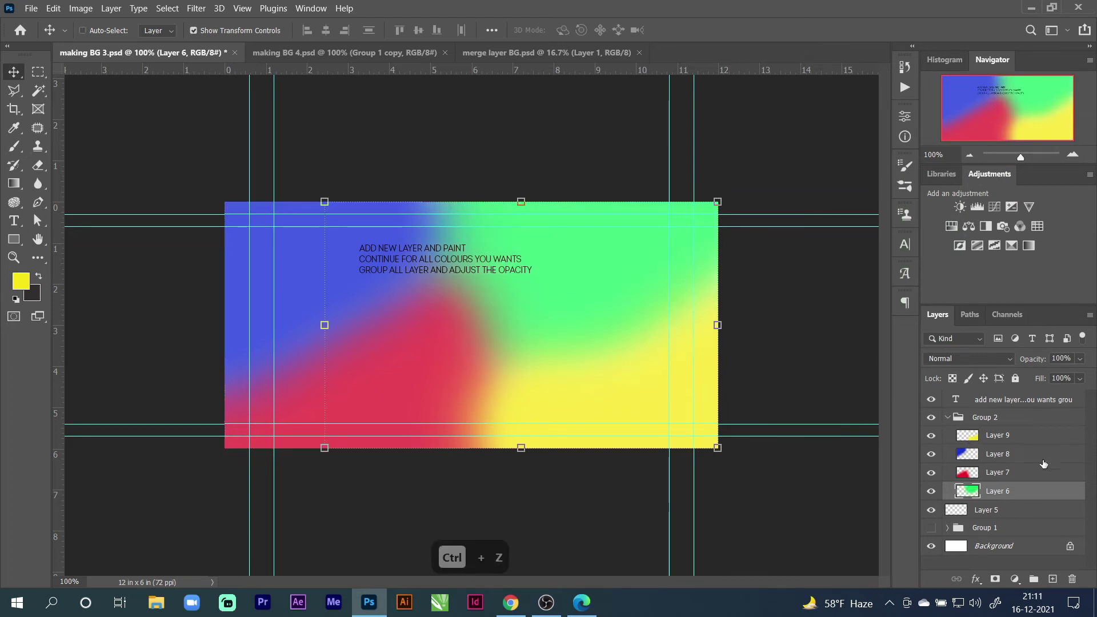
key("ctrl+z")
Convert the painted color group, Group 2, to a smart object
left_click(963, 423)
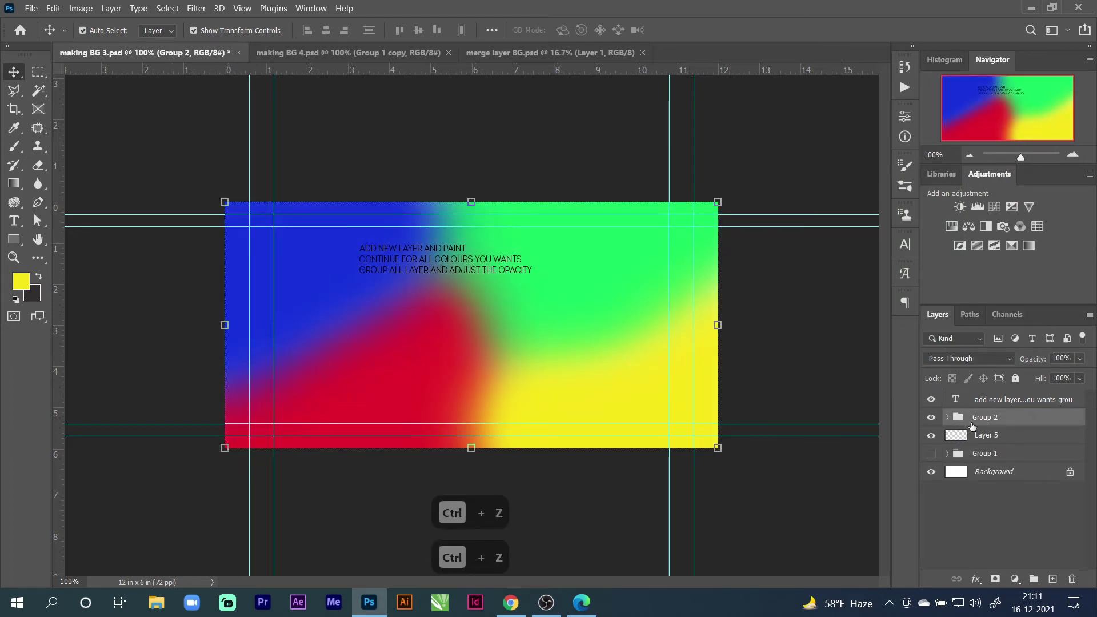
left_click(196, 10)
left_click(520, 159)
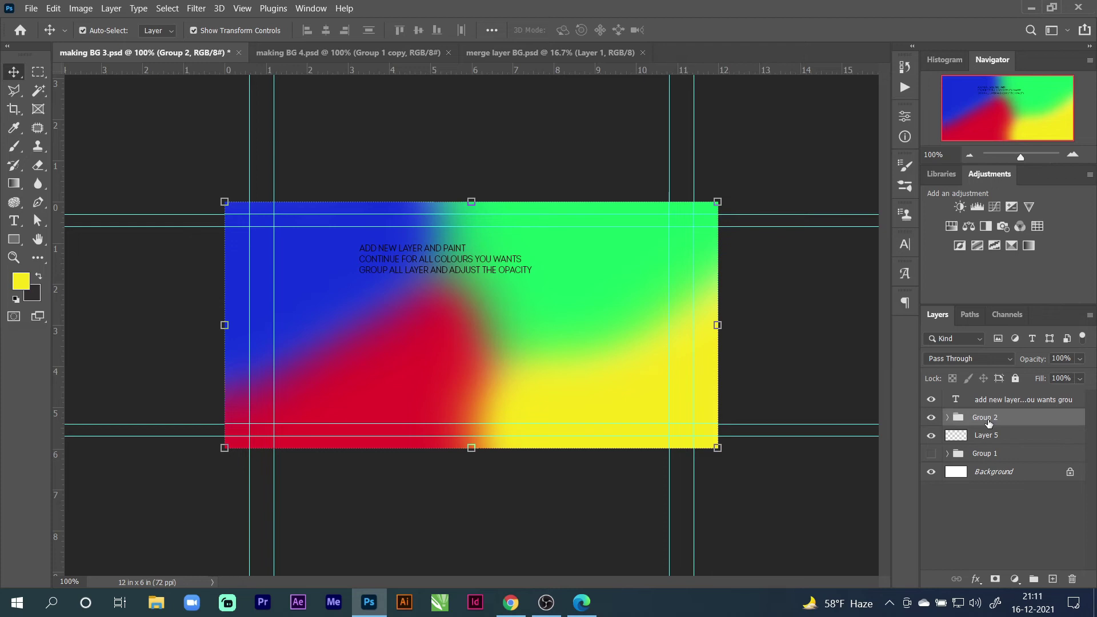
right_click(988, 423)
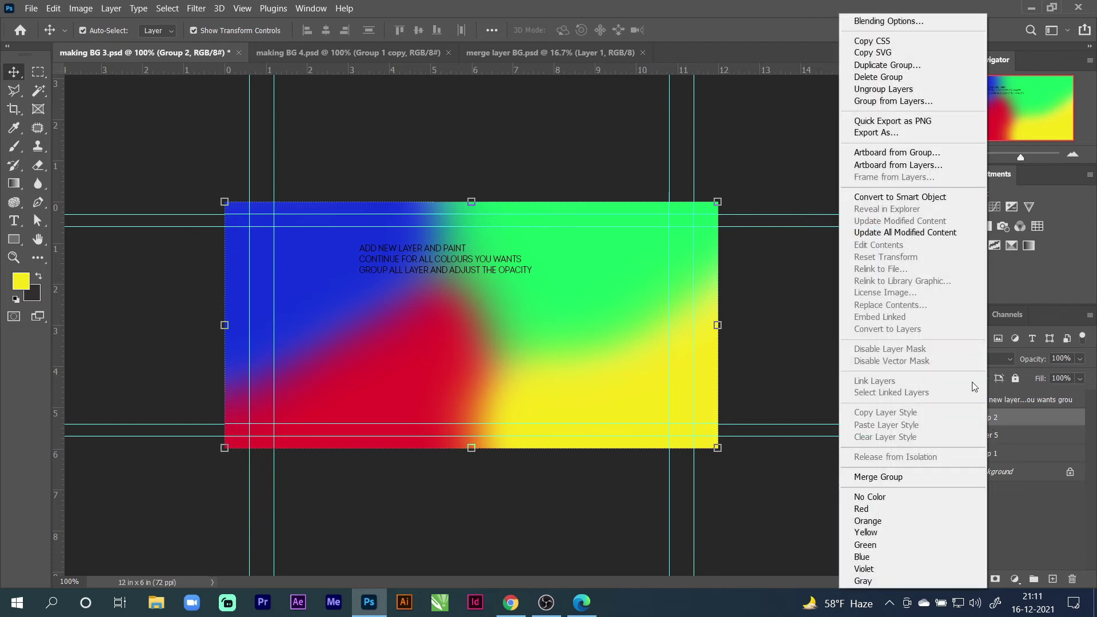
left_click(905, 198)
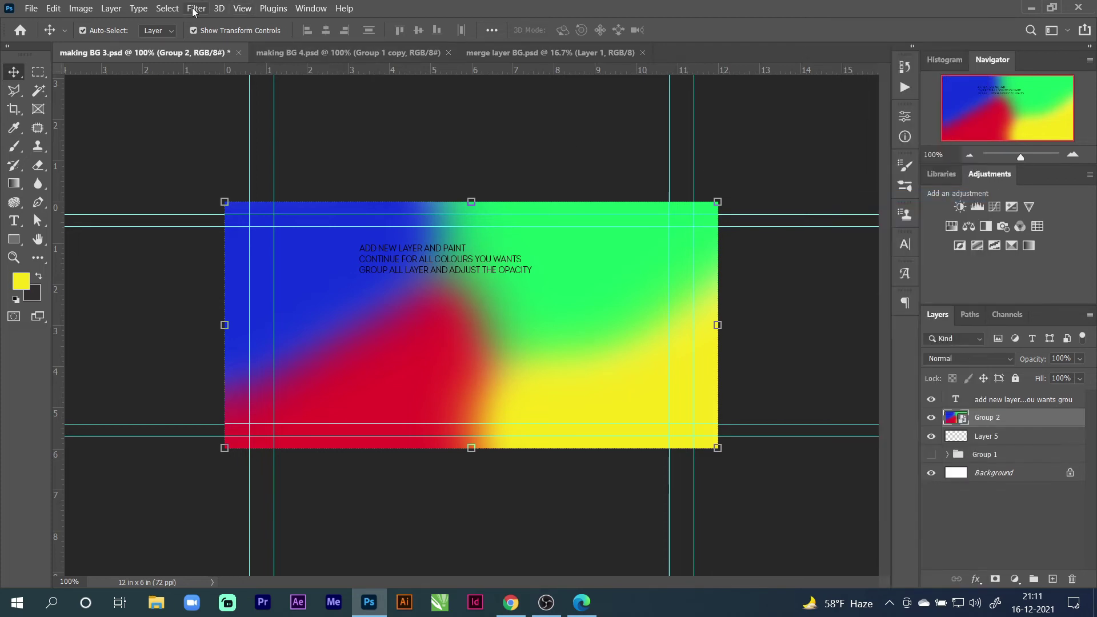
Open the contents of the Group 2 smart object to examine its layers, and close it without saving
double_click(957, 418)
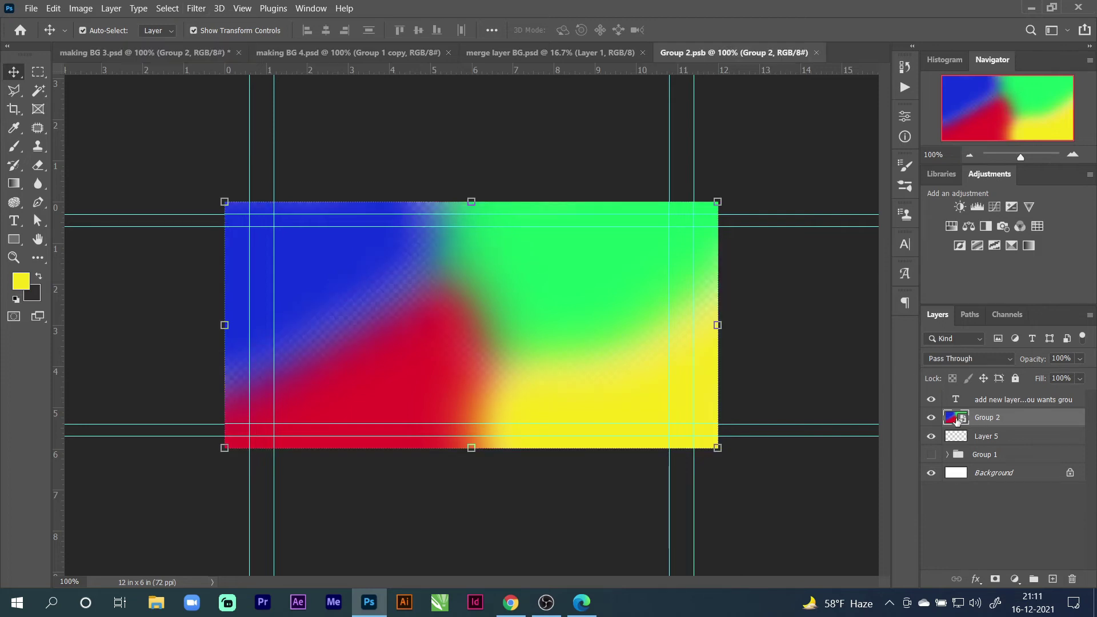
left_click(950, 400)
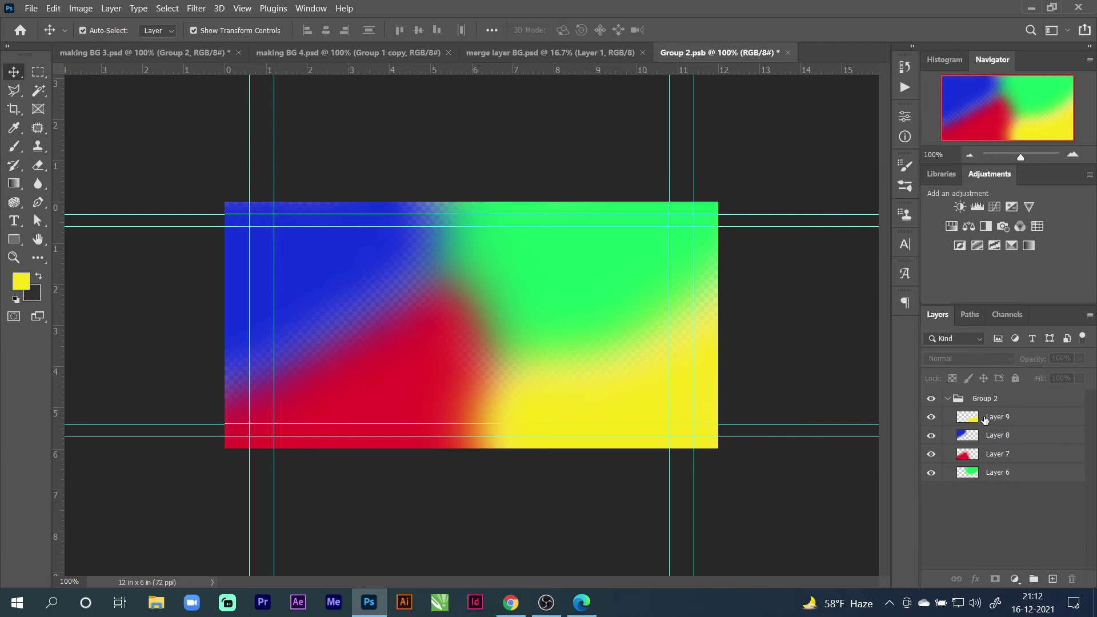
left_click(998, 398)
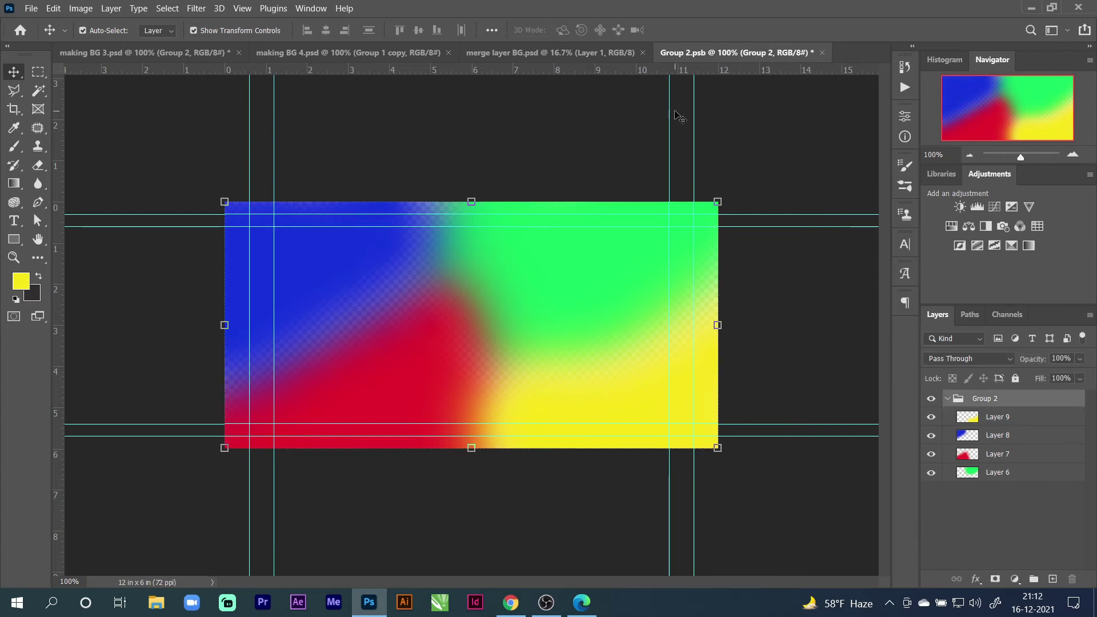
left_click(820, 53)
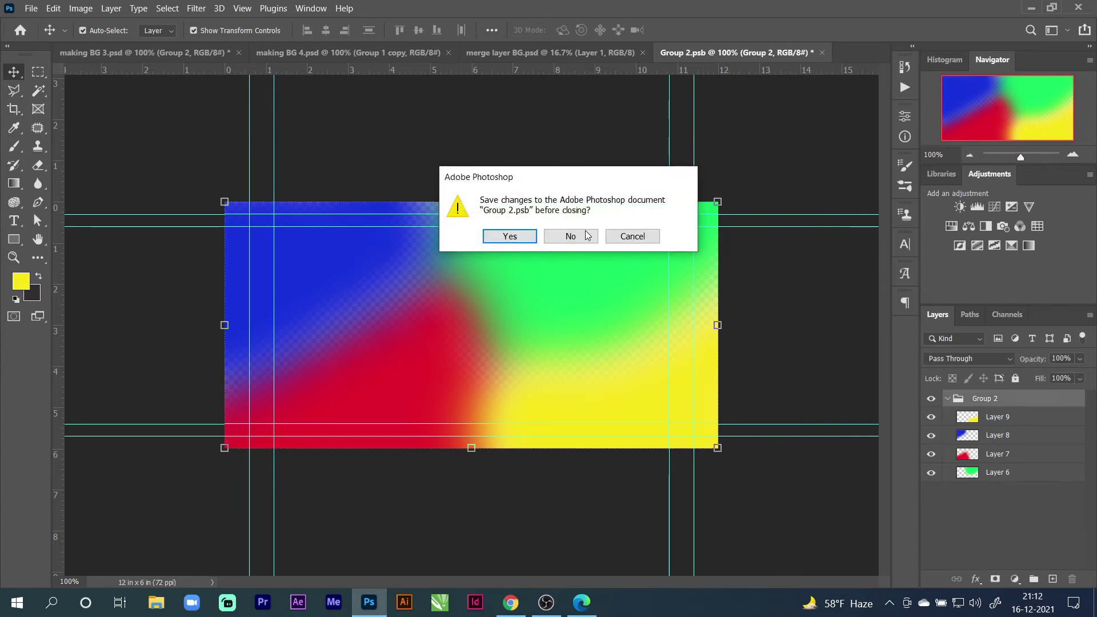
left_click(571, 236)
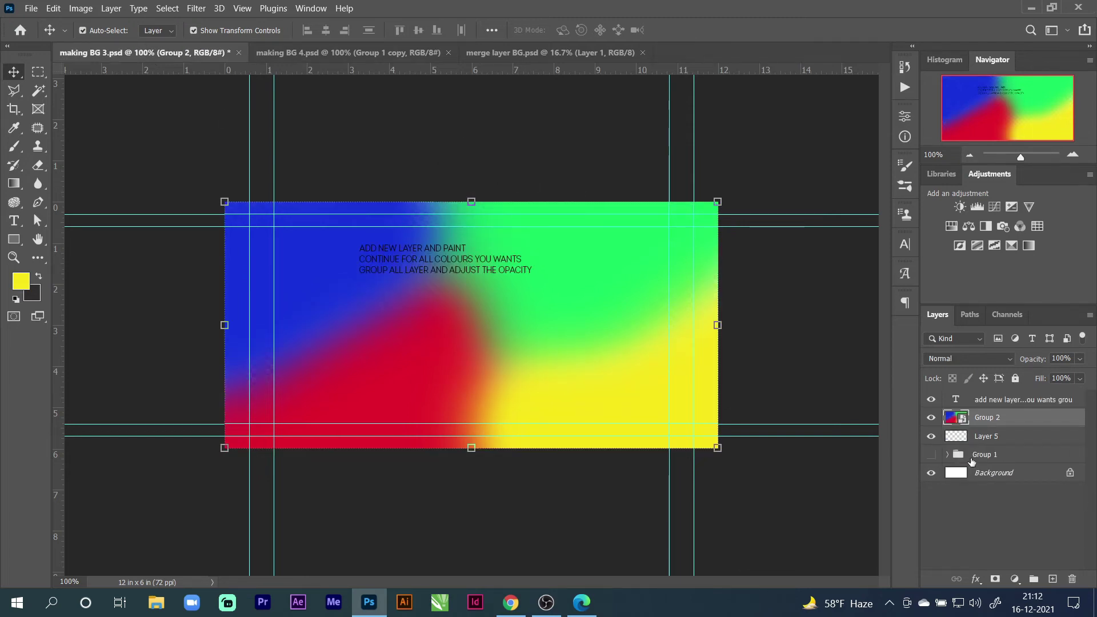
Apply a Gaussian Blur with a radius of 110 pixels to the Group 2 smart object
left_click(166, 8)
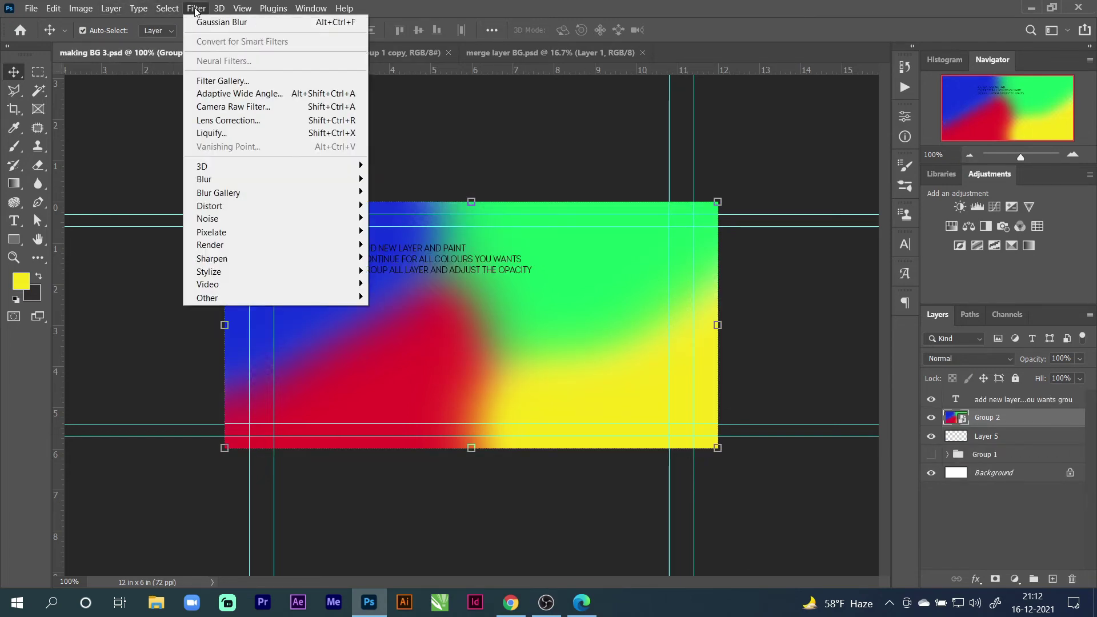
mouse_move(265, 189)
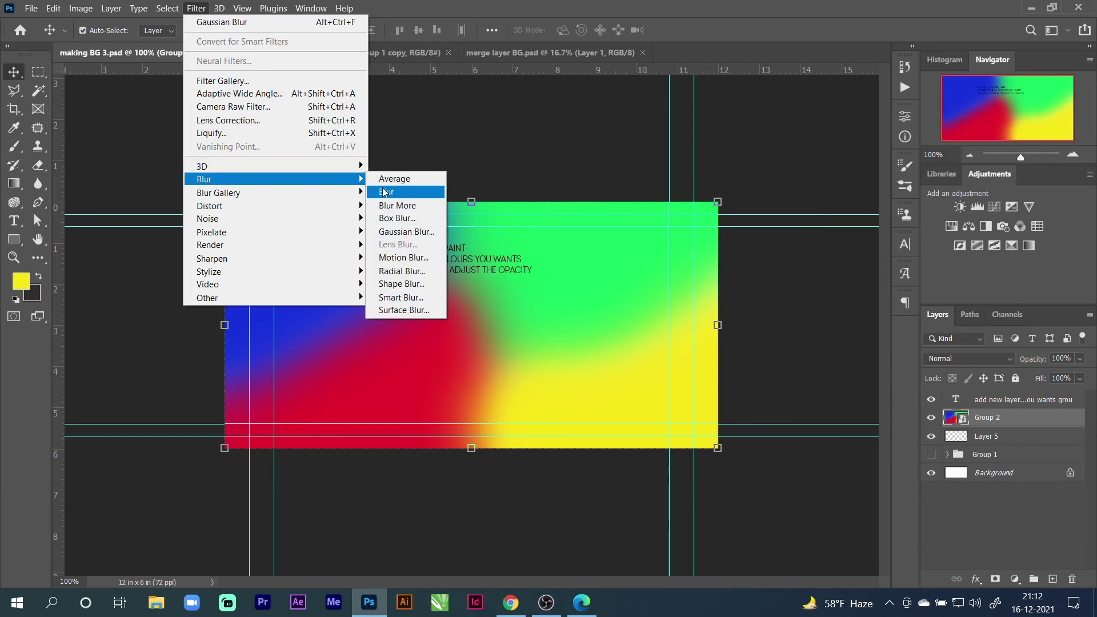
left_click(417, 235)
mouse_move(934, 373)
left_mouse_down()
mouse_move(871, 369)
mouse_move(942, 370)
left_mouse_up()
left_click(880, 367)
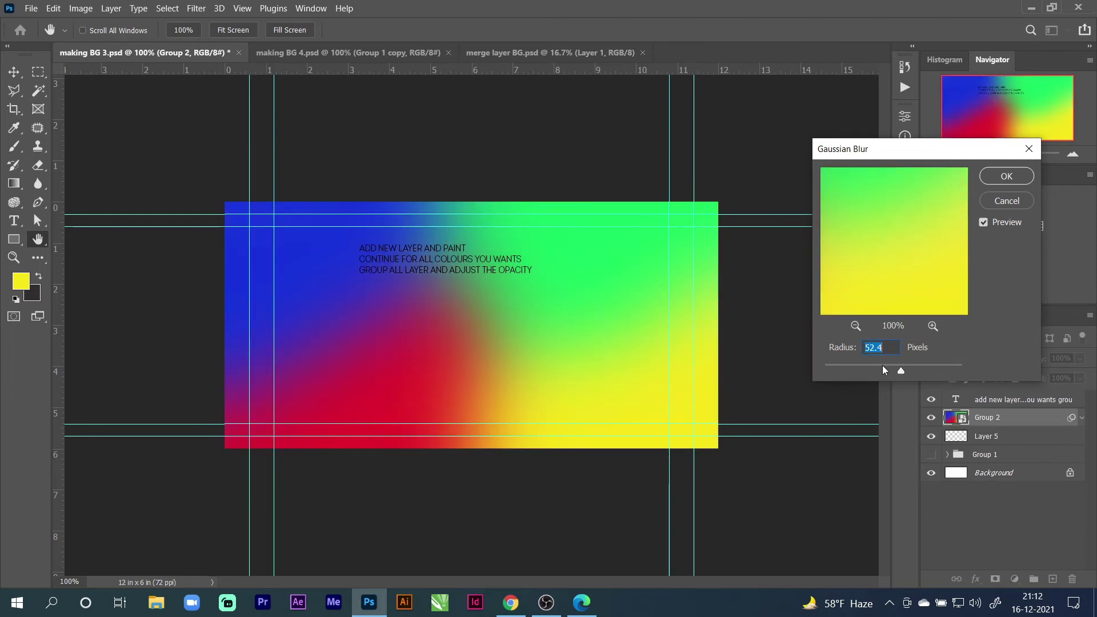
left_click_drag(859, 369, 916, 366)
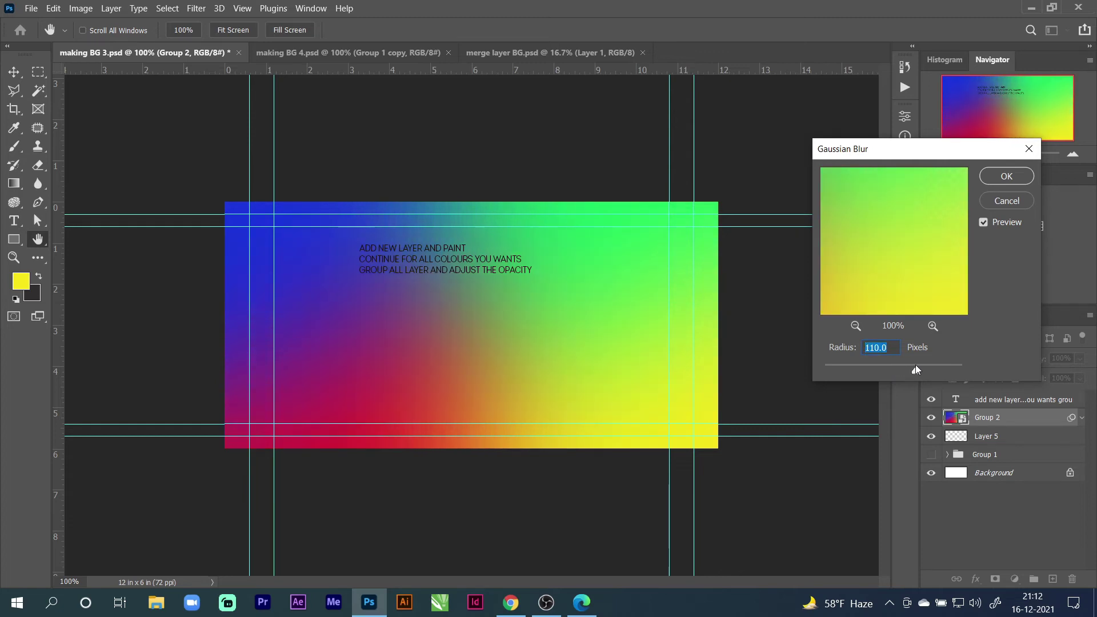
left_click(1006, 176)
Reduce the Group 2 smart object's opacity to 83% and move the instruction text about 0.6 in right
left_click_drag(1079, 358, 1069, 380)
left_click_drag(391, 259, 416, 260)
left_click(1078, 360)
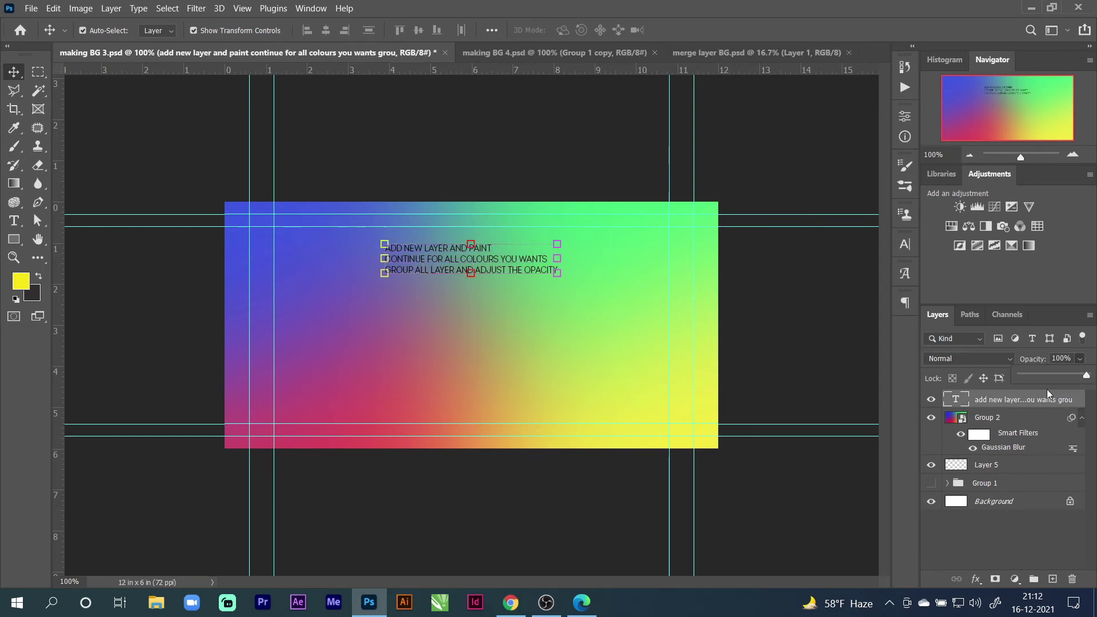
Lower the opacity of the blurred Group 2 smart object further for soft pastel colors, and deselect it
left_click(1011, 419)
left_click(1077, 361)
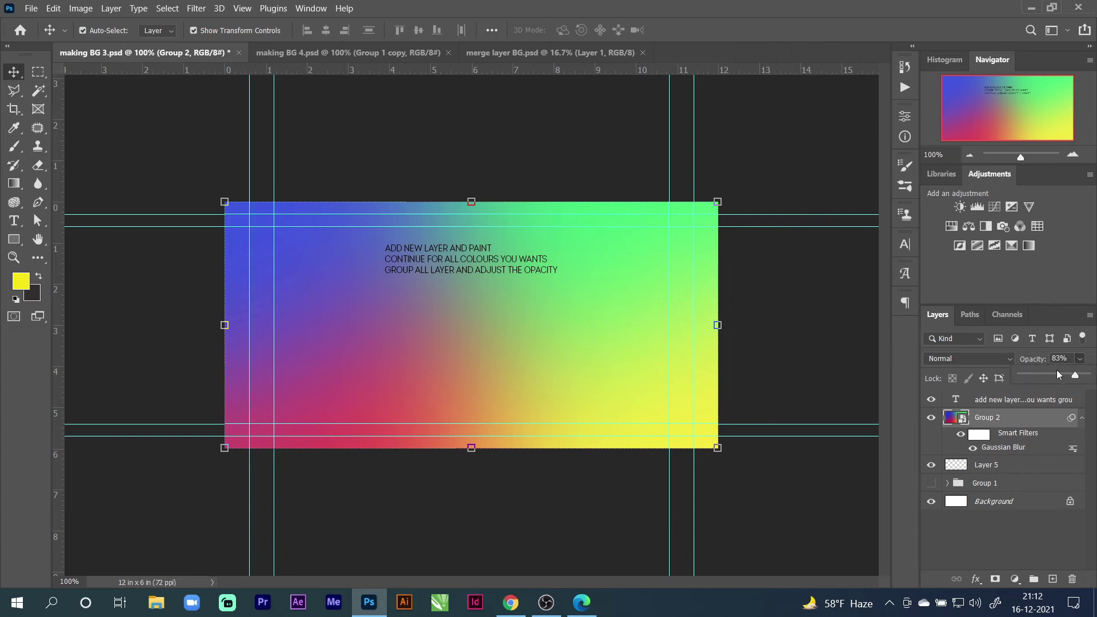
left_click(1055, 374)
left_click(789, 295)
left_click(789, 293)
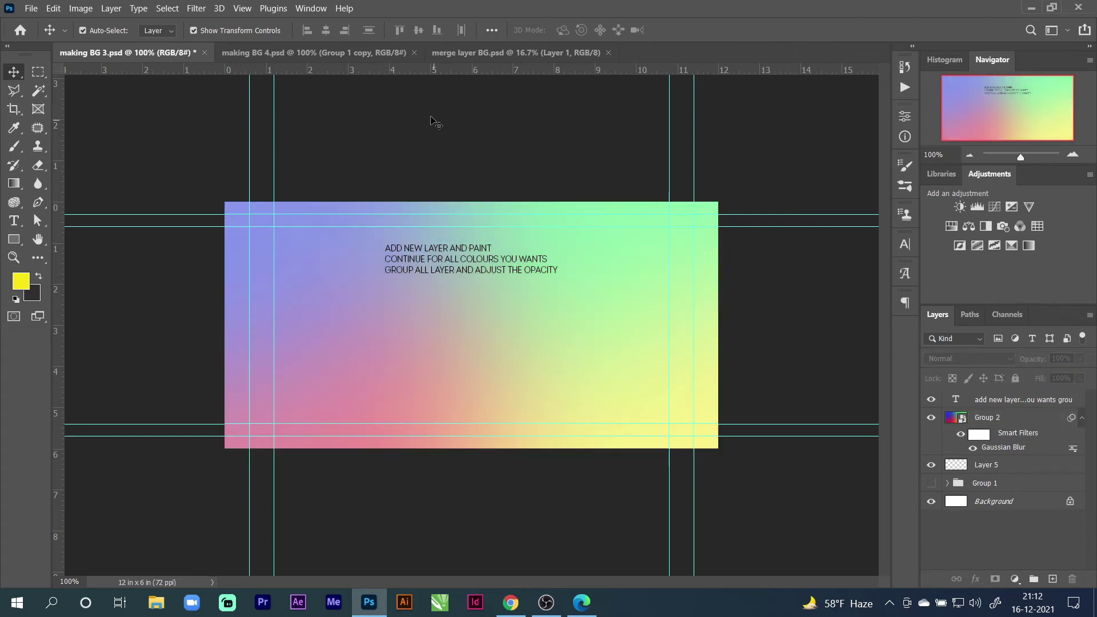
Close making BG 3.psd without saving, switch to making BG 4.psd and clear its layer selection
left_click(204, 52)
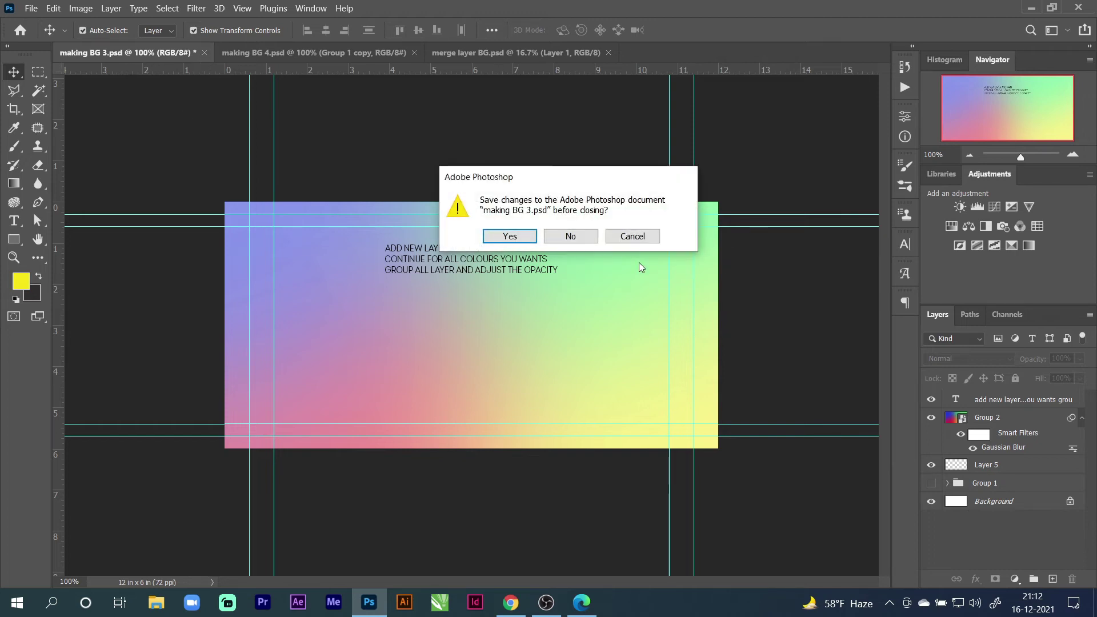
left_click(570, 235)
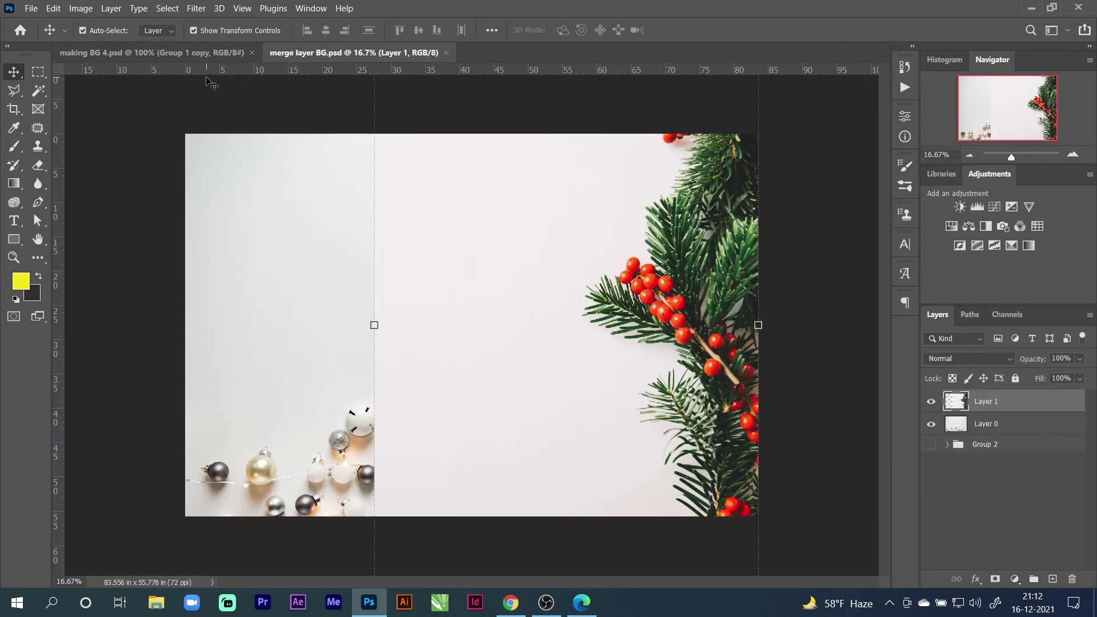
left_click(205, 56)
left_click(804, 309)
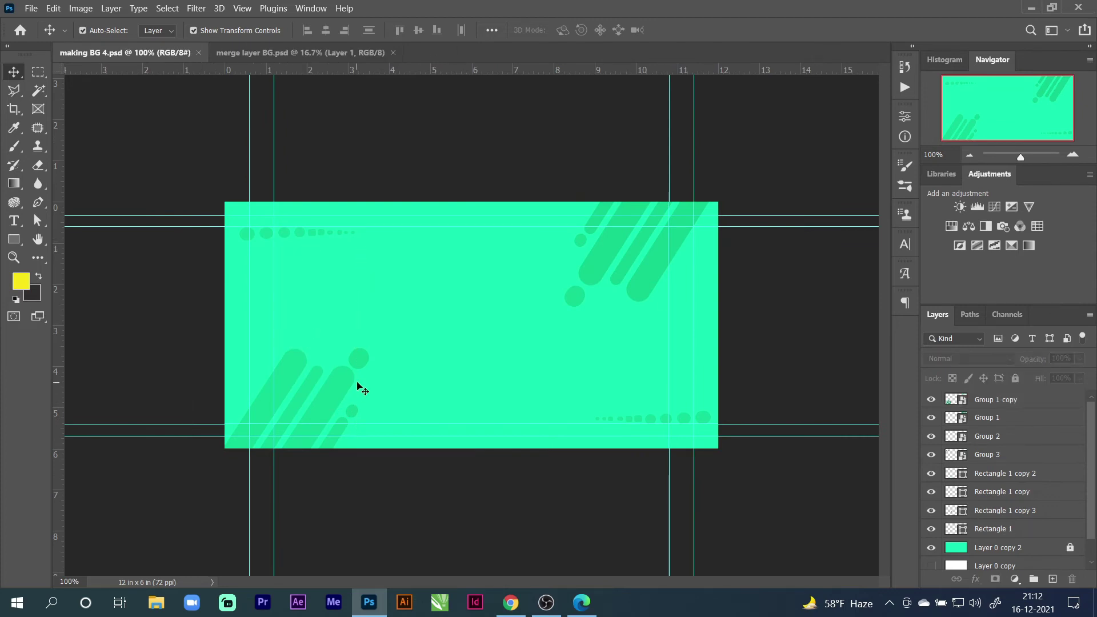
Group all the layers of the green design, from Group 1 copy down to Layer 0 copy 2
left_click(12, 239)
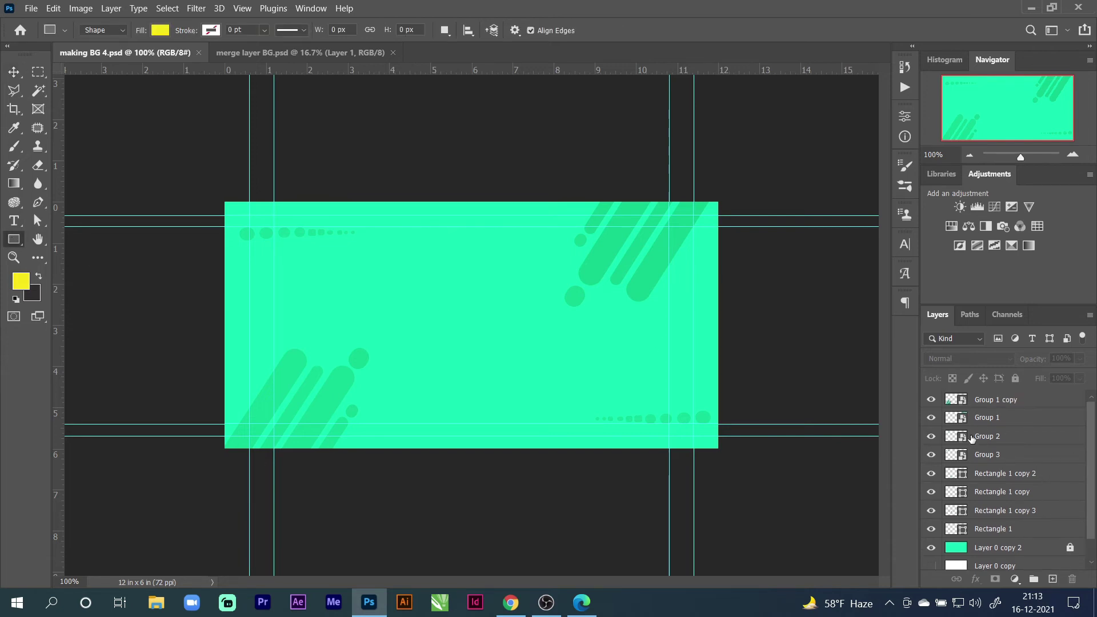
left_click(1001, 401)
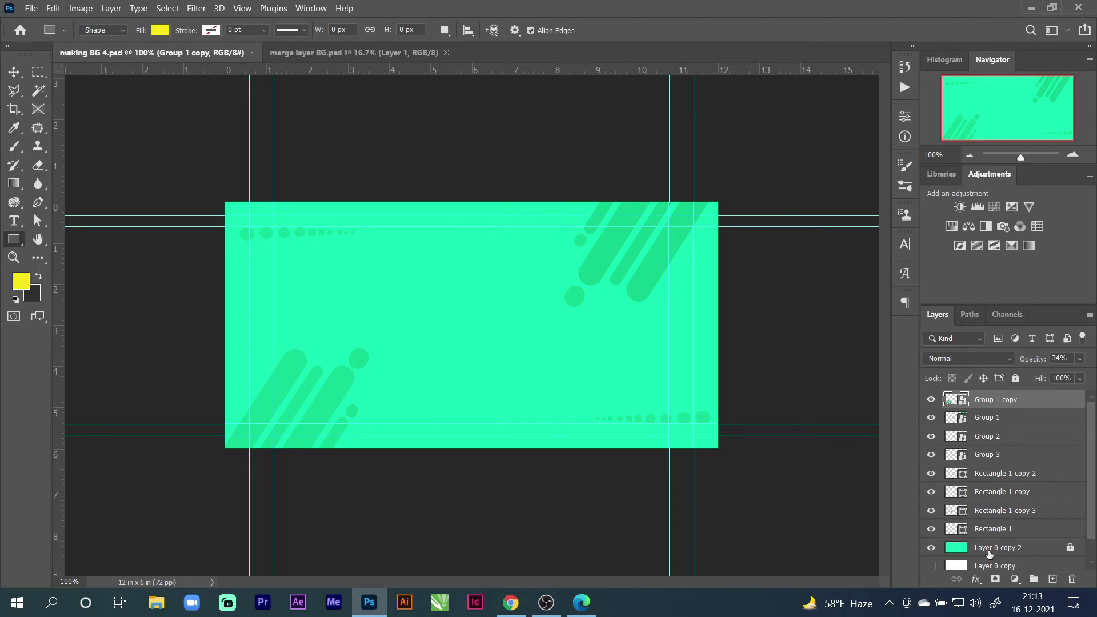
left_click(1032, 570, "shift")
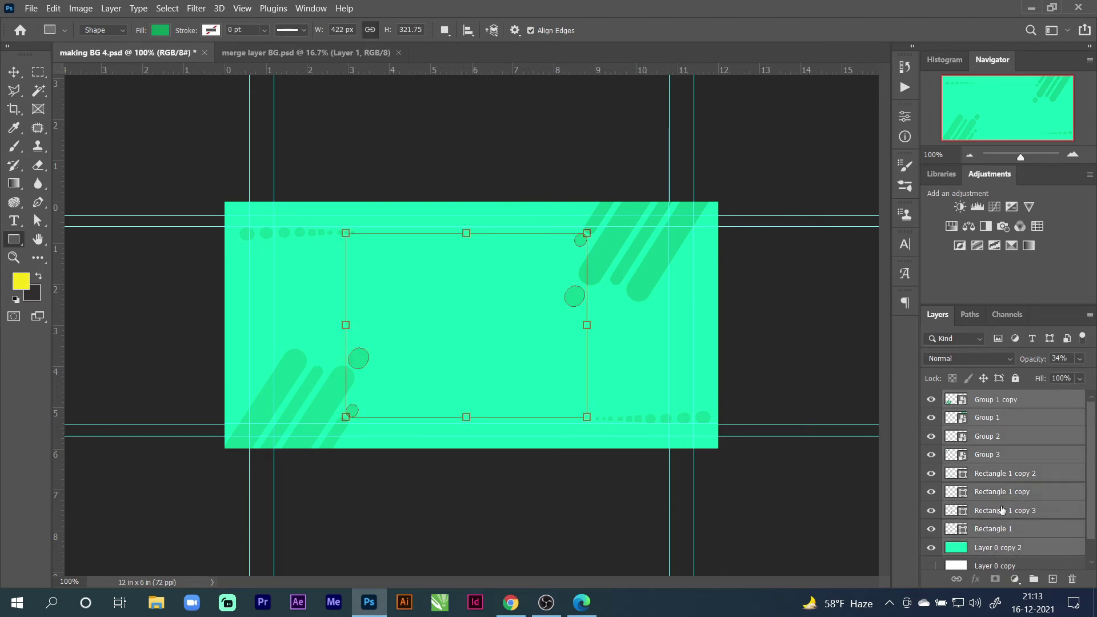
key("ctrl+g")
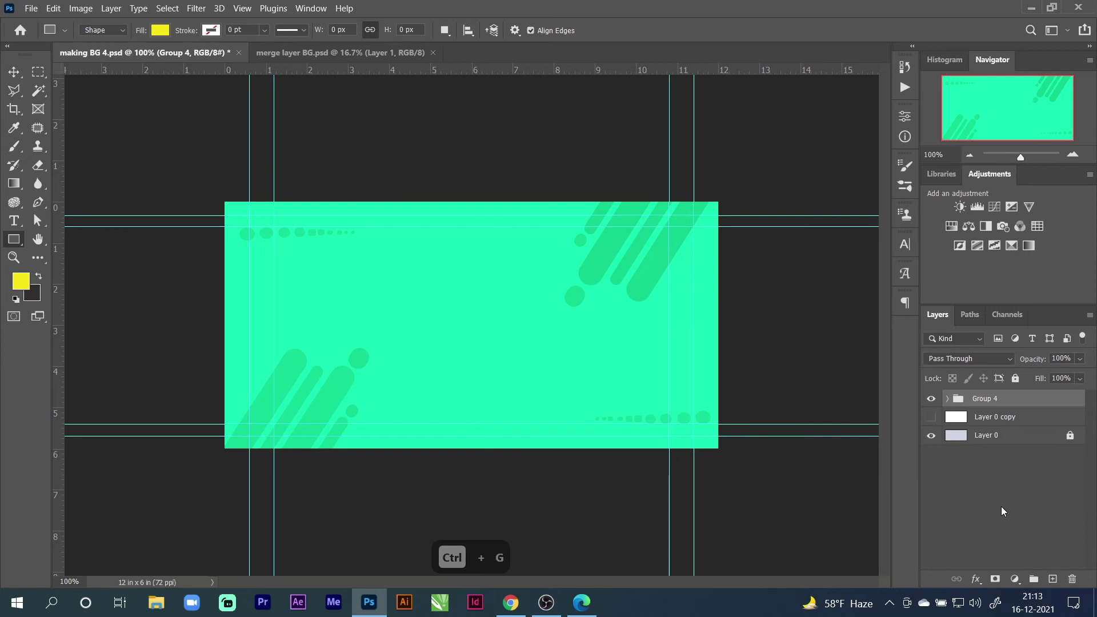
Hide the grouped green design and delete the white Layer 0 copy, leaving only the pale Layer 0 visible
left_click(931, 398)
left_click(931, 416)
left_click(931, 417)
left_click(976, 422)
key("Delete")
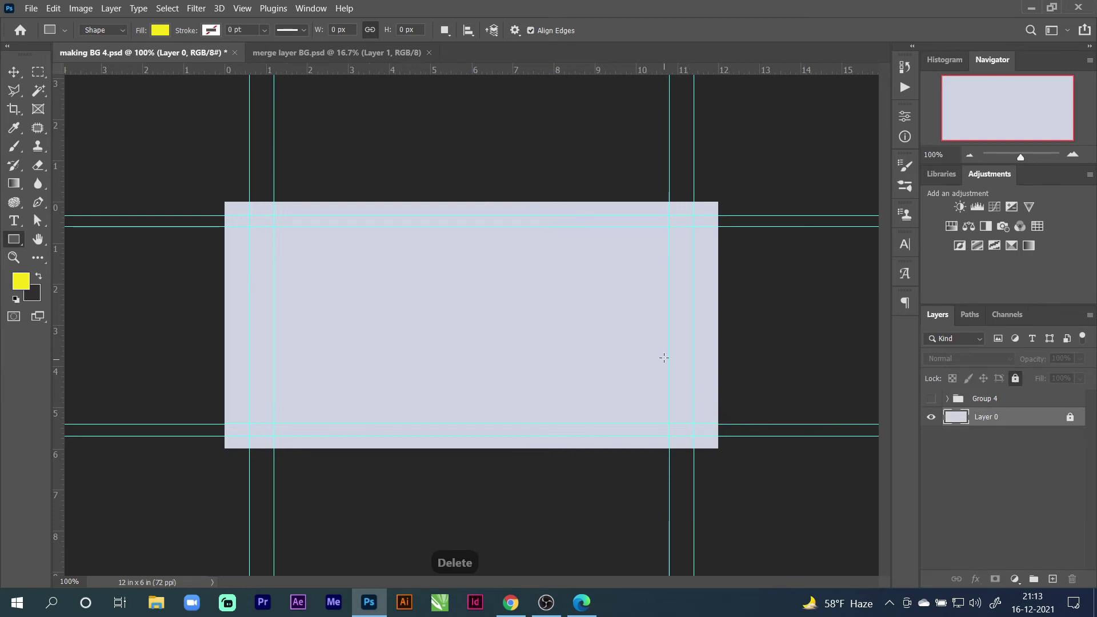
left_click(932, 399)
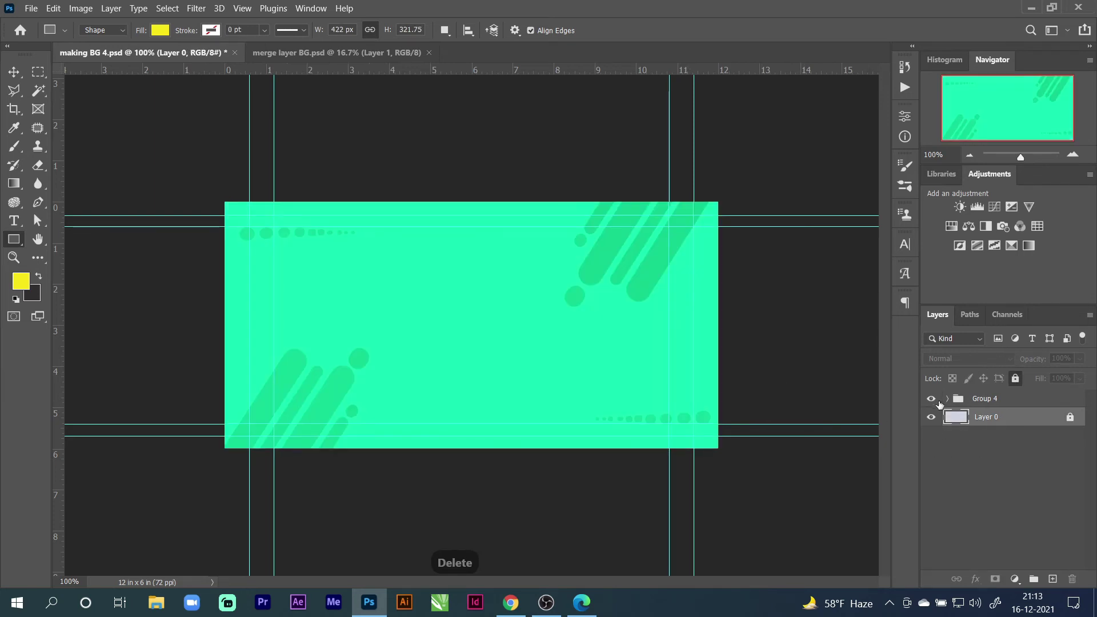
left_click(931, 399)
Draw a narrow vertical yellow rectangle without stroke, about 0.32 in wide and 4.07 in tall, left of the canvas center
left_click(13, 240)
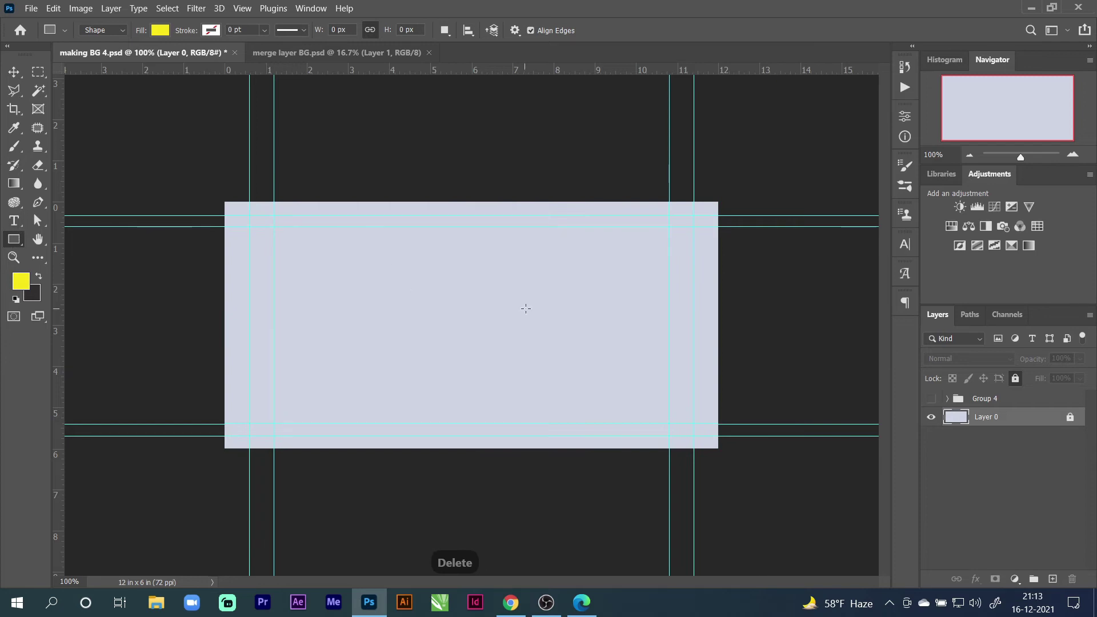
left_click_drag(398, 251, 411, 418)
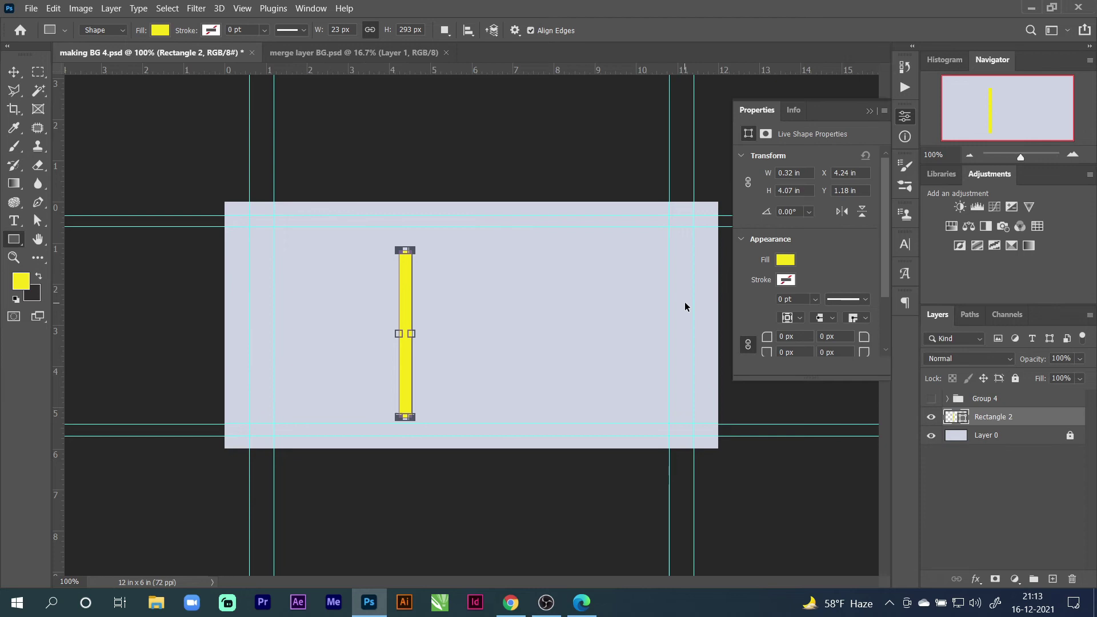
key("ctrl+0")
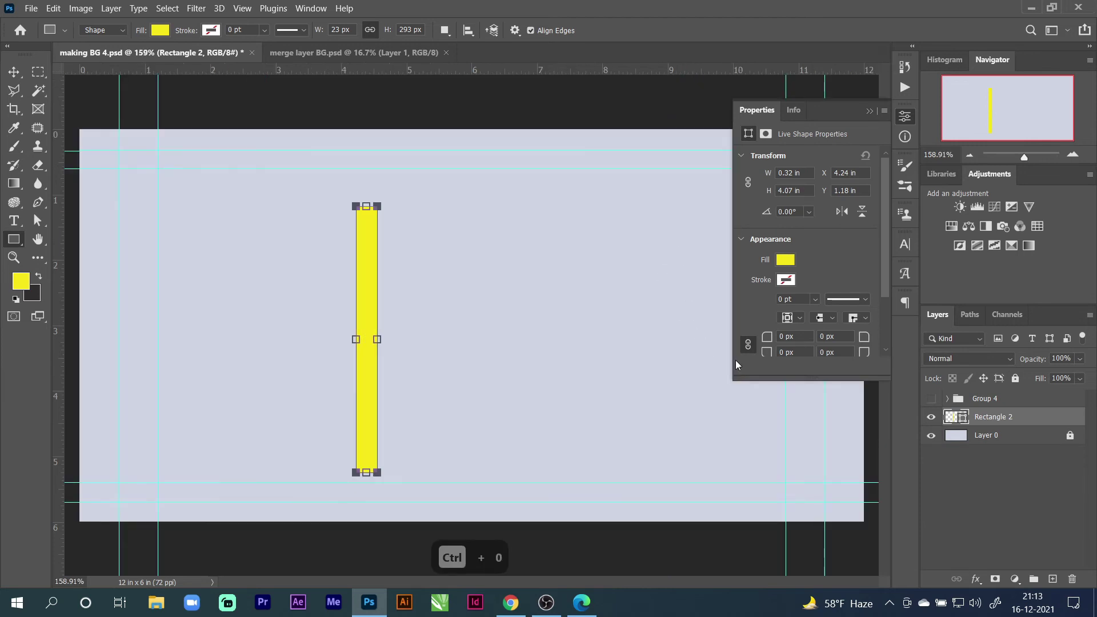
Round all four corners of the yellow rectangle to a radius of about 0.15 in
left_click(1073, 155)
left_click(1073, 155)
left_click(1073, 155)
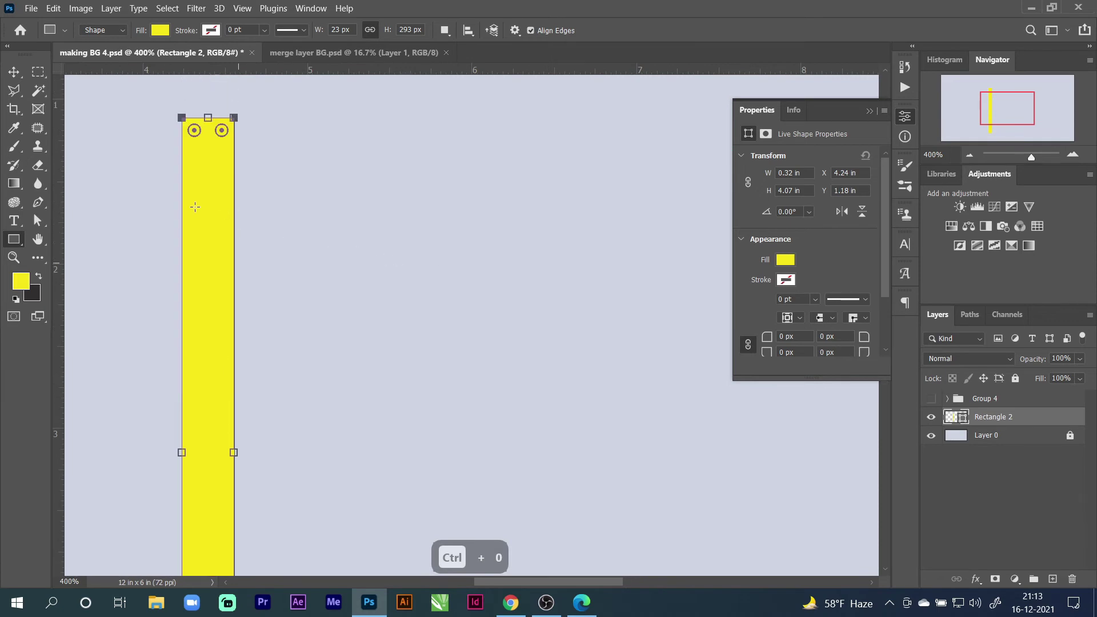
scroll(194, 207, "up", 1)
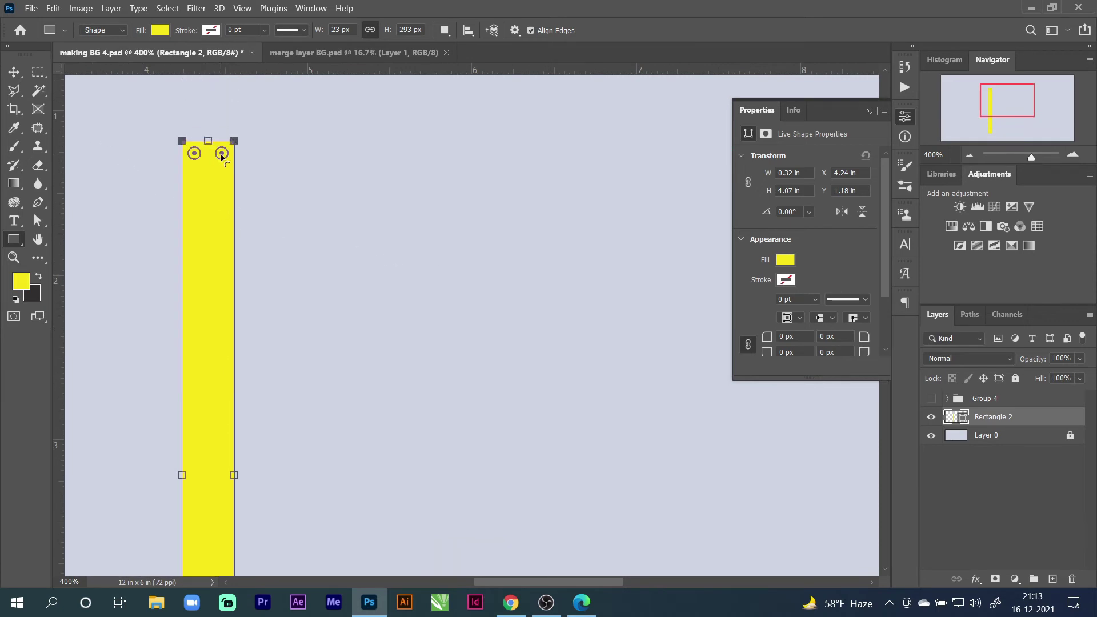
left_click_drag(222, 154, 206, 190)
key("v")
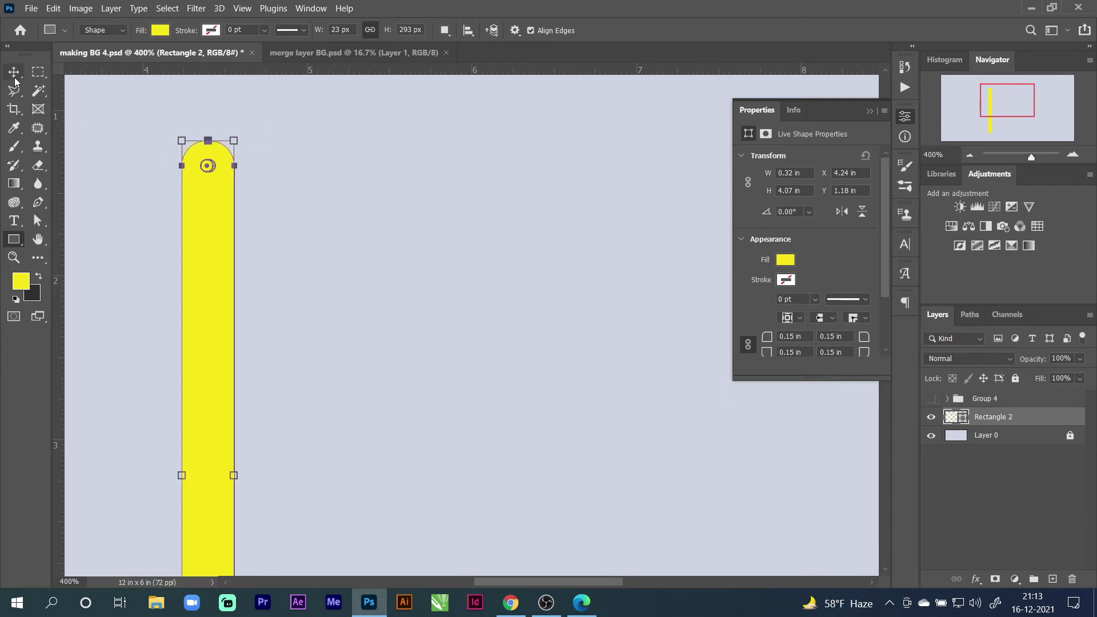
left_click(323, 237)
left_click(212, 240)
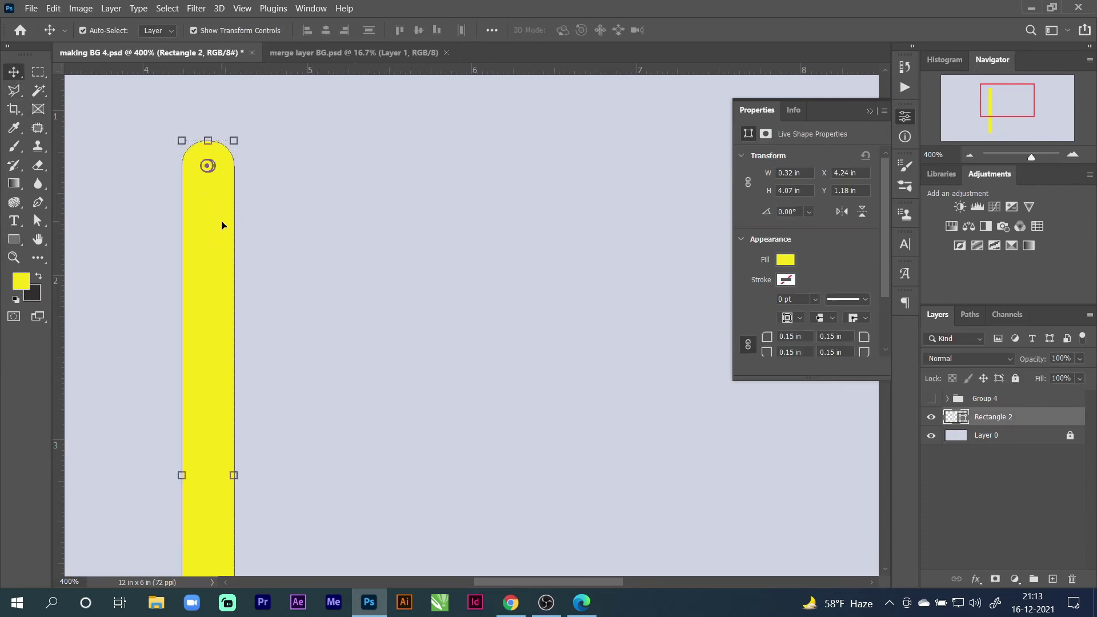
Hide the shape properties display and bring it back
left_click(311, 8)
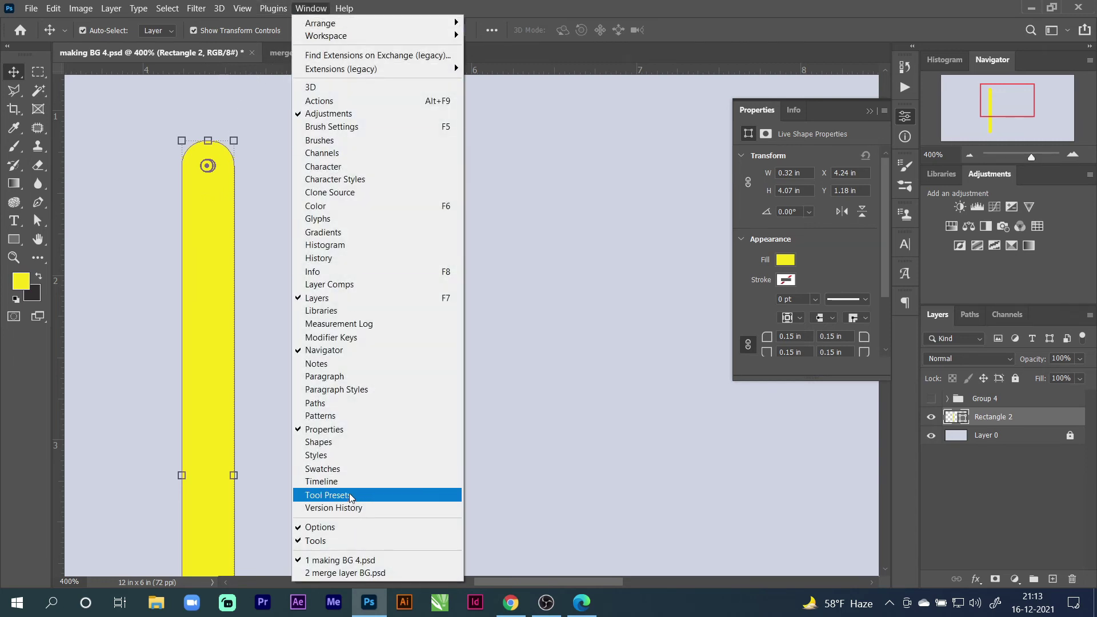
left_click(346, 429)
left_click(311, 8)
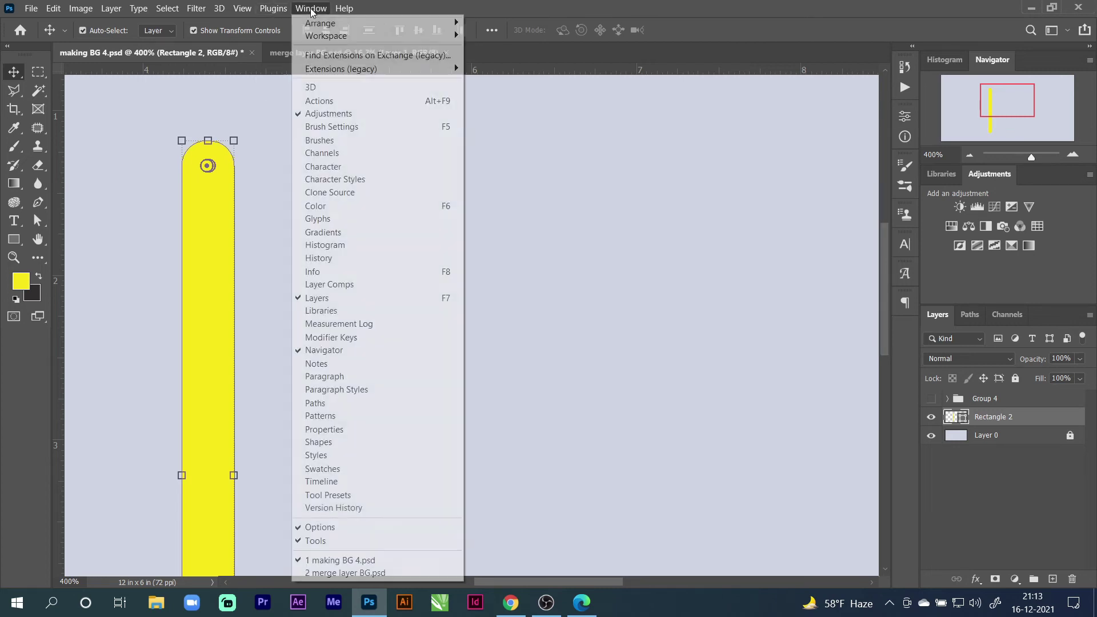
left_click(354, 432)
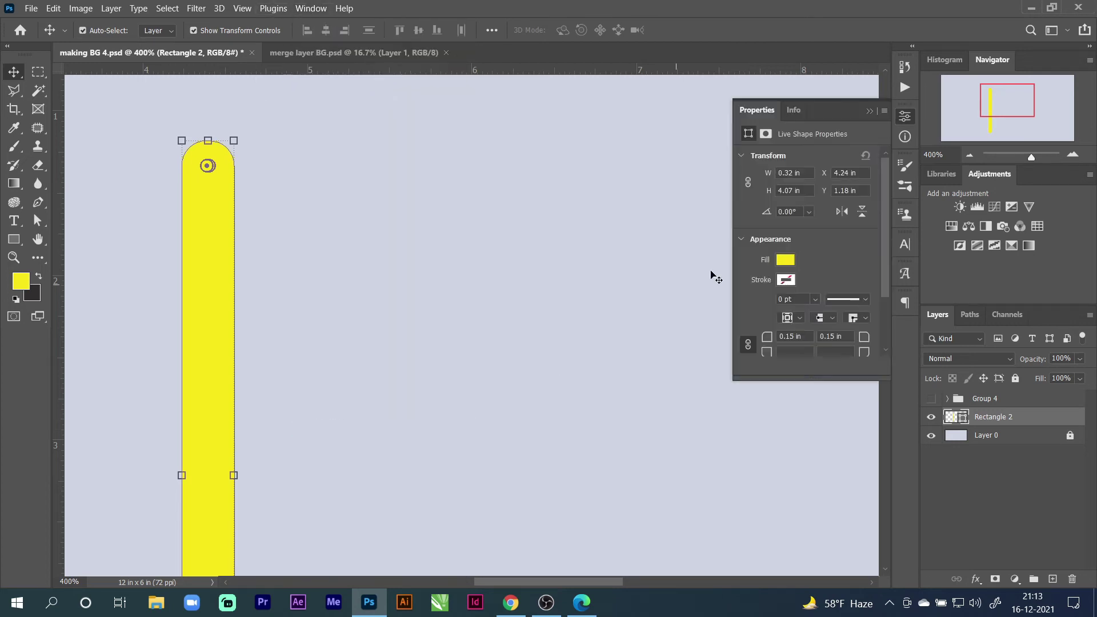
Set the linked corner radii of the yellow bar to 0.16 in so its ends are fully rounded
scroll(781, 340, "down", 1)
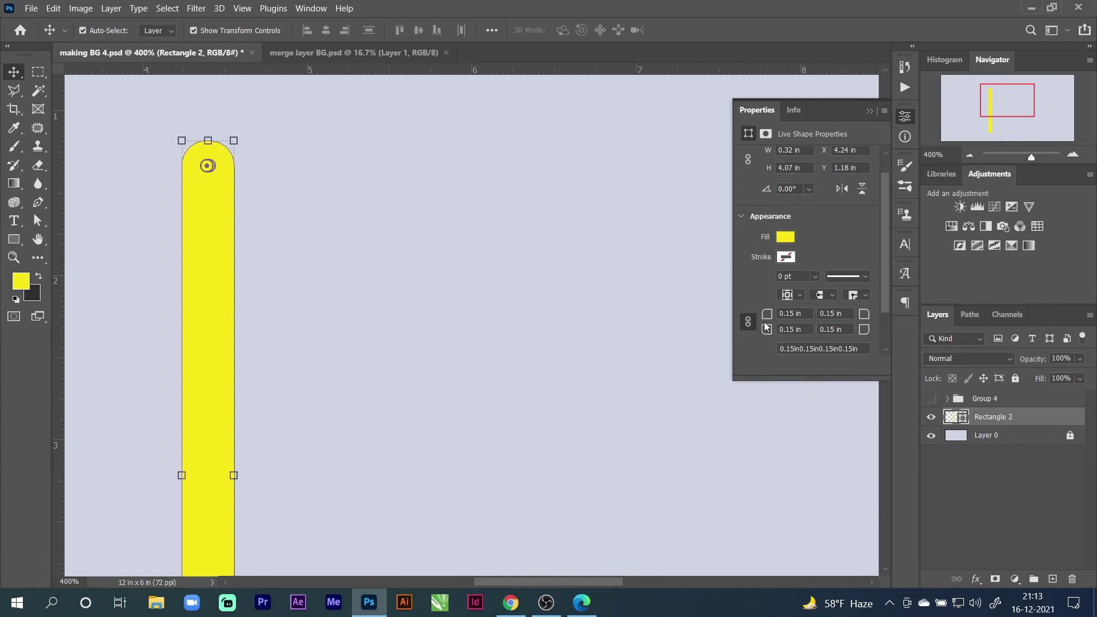
left_click_drag(766, 326, 814, 312)
left_click(747, 324)
left_click(907, 119)
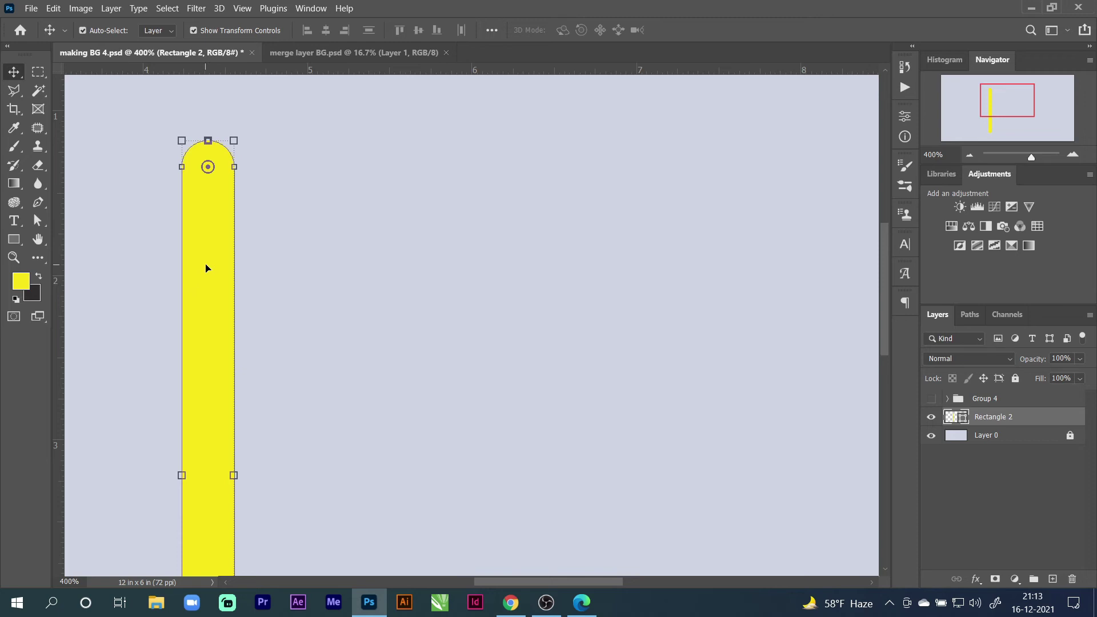
left_click(904, 116)
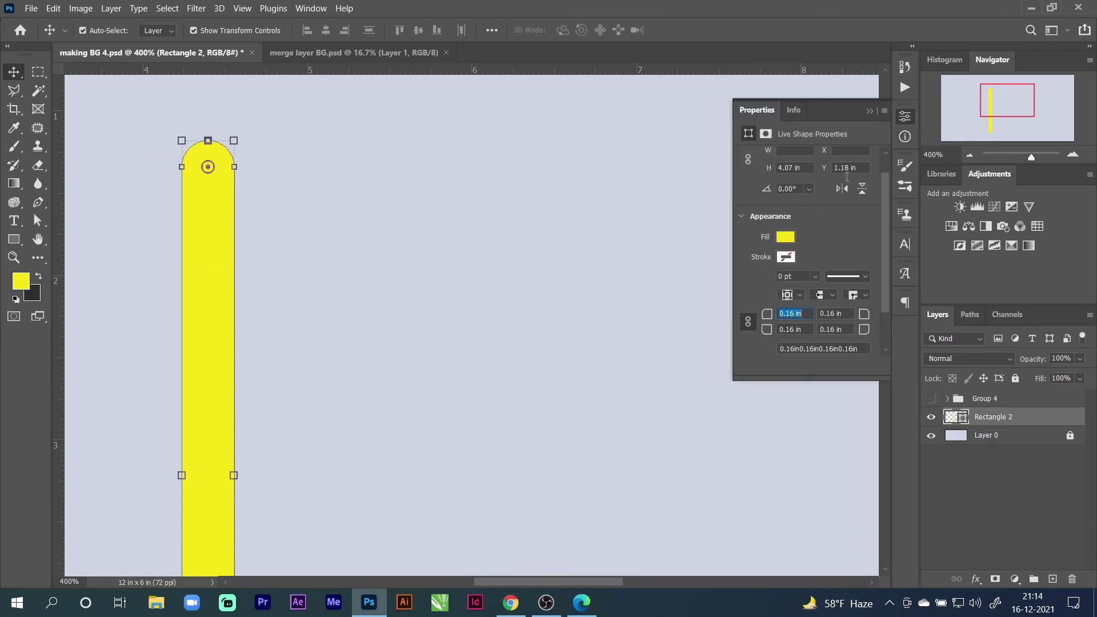
Try a black stroke on the yellow bar, then reset the stroke to none
left_click(784, 258)
left_click(815, 331)
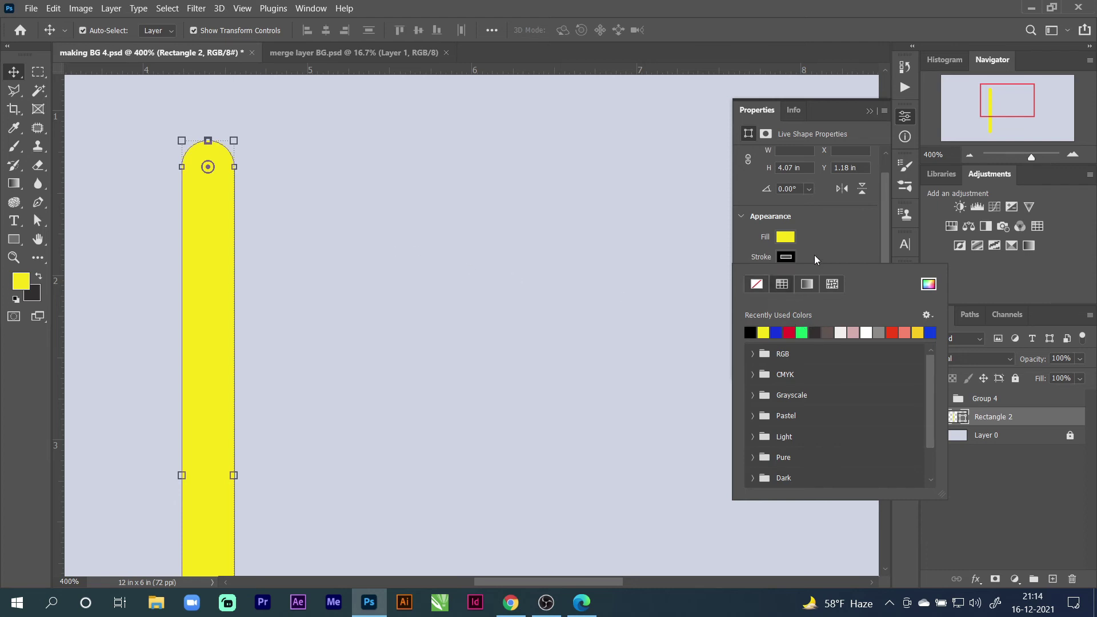
left_click(789, 258)
left_click(787, 258)
left_click(757, 285)
left_click(837, 221)
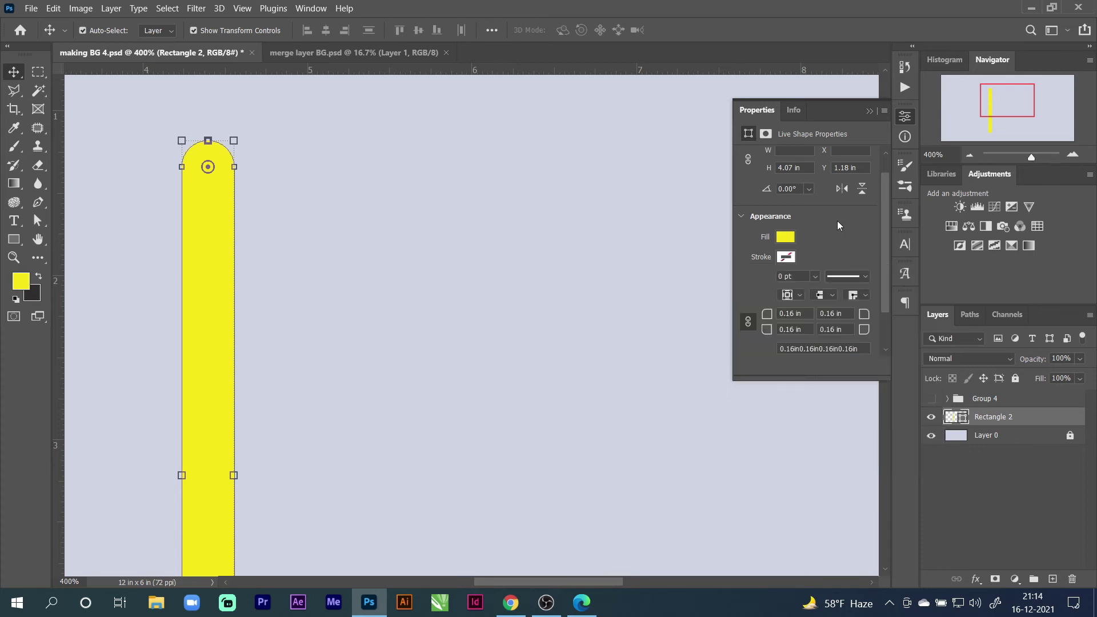
Duplicate the rounded yellow bar to its right and delete the extra second copy
left_click(342, 262)
left_click(208, 287)
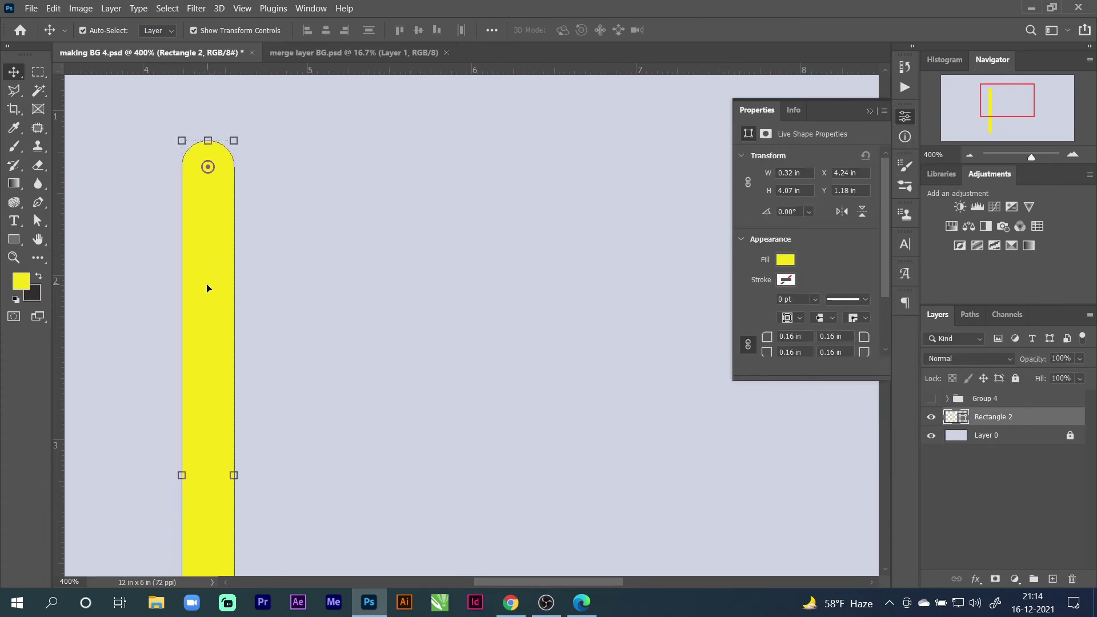
left_click_drag(214, 303, 435, 309)
scroll(423, 320, "down", 2)
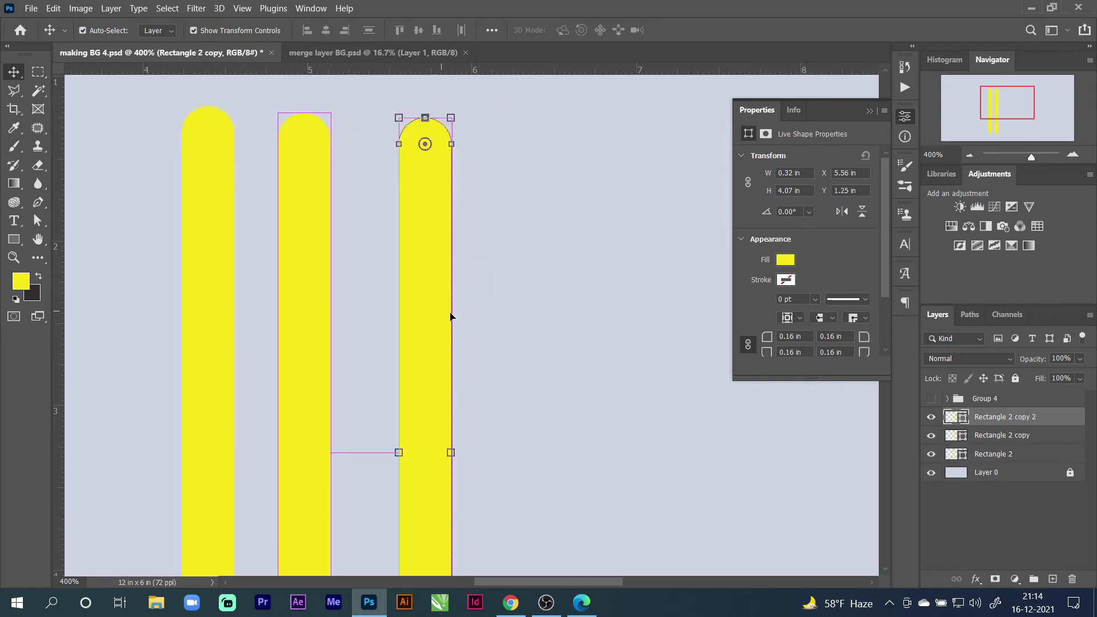
key("Delete")
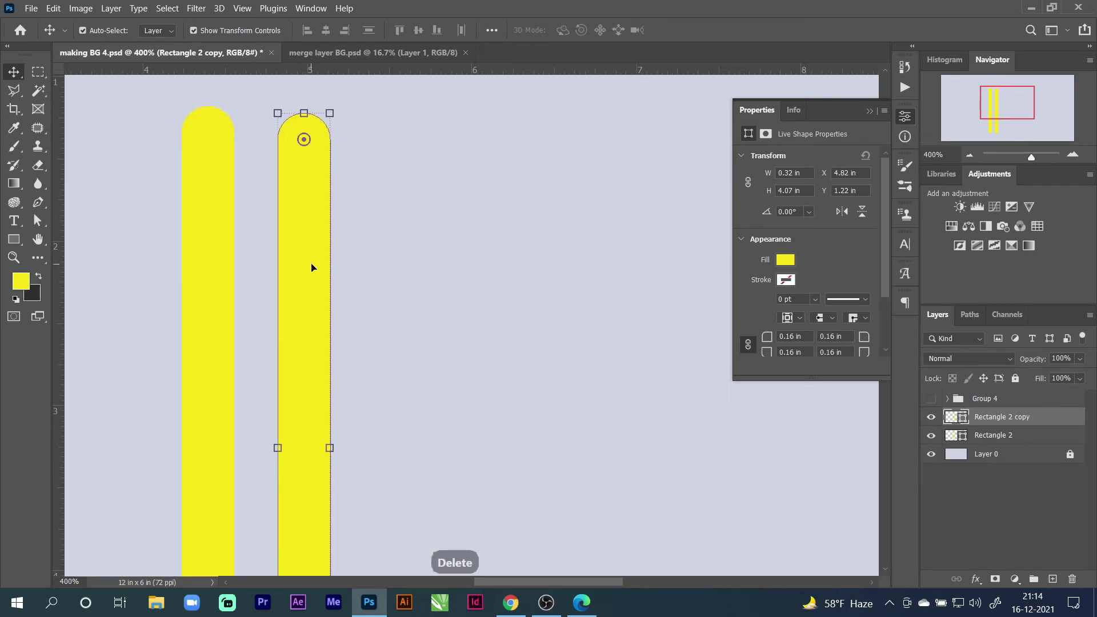
Widen the copied bar to about 0.46 in and round its corners to about 0.22 in
left_click_drag(330, 448, 353, 448)
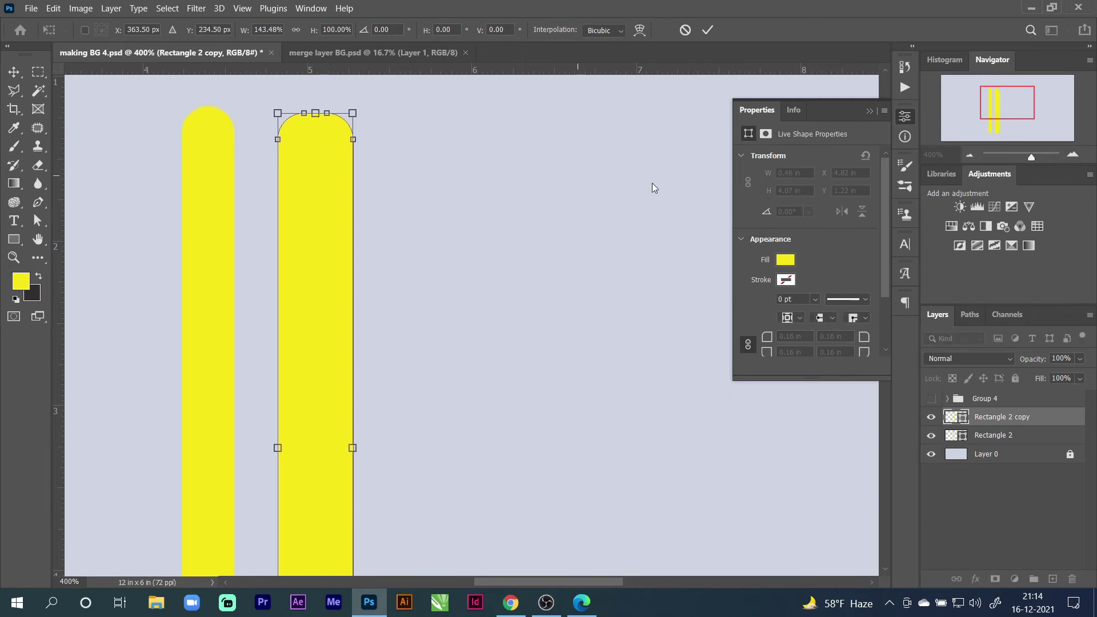
scroll(790, 317, "down", 1)
left_click(708, 30)
left_click_drag(326, 137, 315, 150)
left_click(416, 169)
left_click(313, 238)
Duplicate the narrow bar and the wide bar to the right, making a row of four alternating bars
scroll(348, 274, "down", 2)
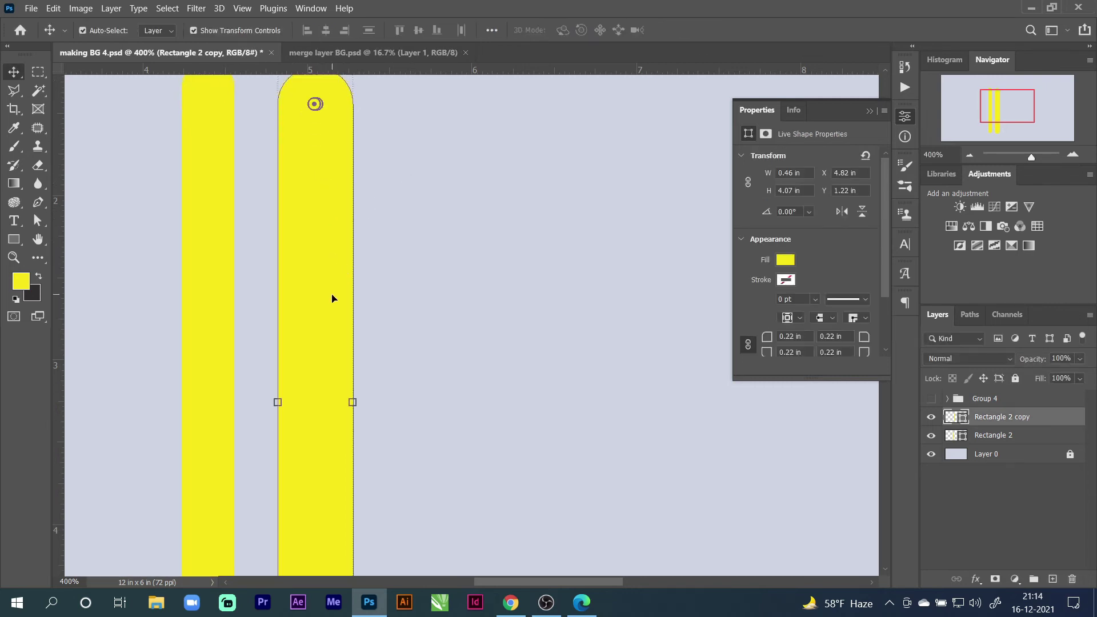
left_click_drag(213, 295, 423, 299)
left_click_drag(318, 286, 524, 298)
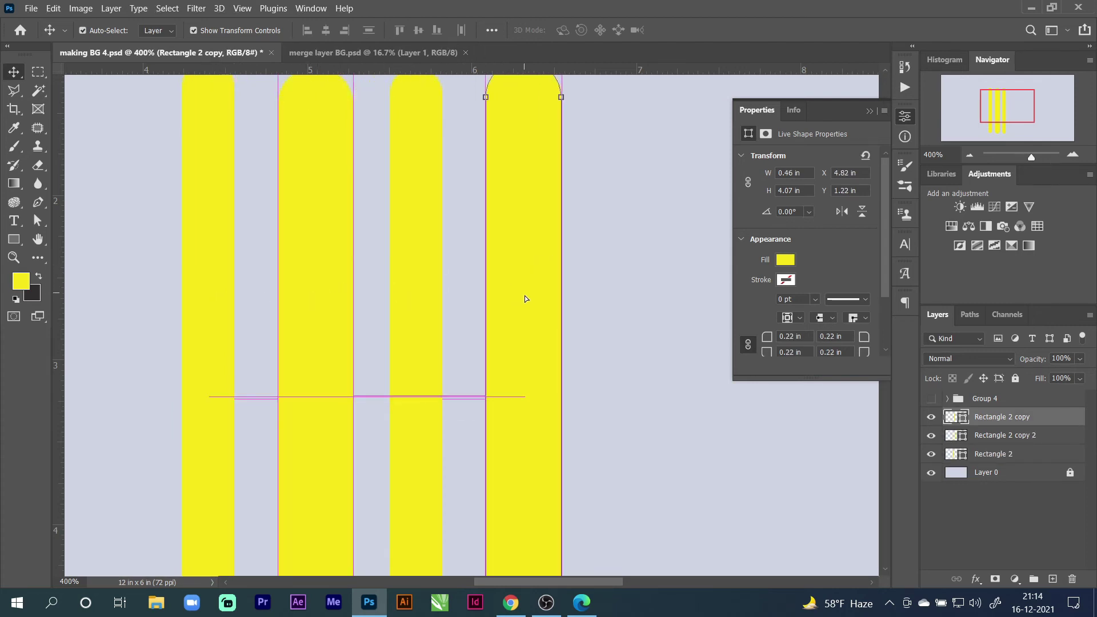
Offset the four yellow bars vertically by different amounts and even out their spacing for a staggered arrangement
mouse_move(991, 130)
left_mouse_down()
mouse_move(988, 140)
mouse_move(1005, 132)
left_mouse_up()
left_click_drag(553, 348, 531, 263)
left_click_drag(355, 275, 370, 259)
left_click_drag(227, 289, 254, 316)
left_click_drag(539, 359, 534, 326)
left_click_drag(436, 366, 444, 418)
left_click(584, 405)
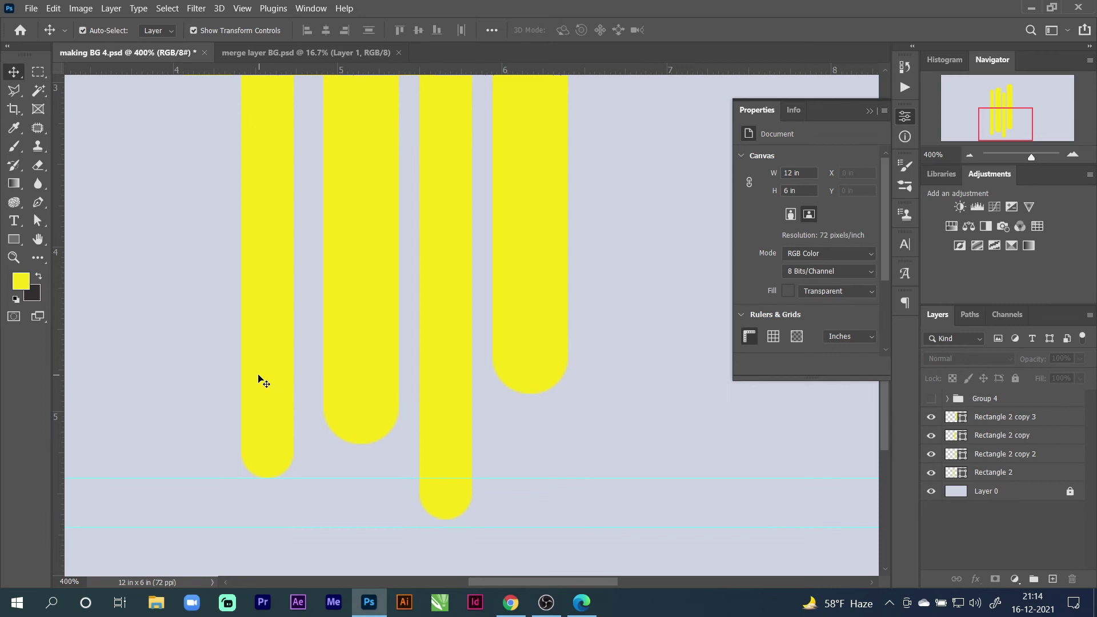
left_click_drag(259, 380, 258, 367)
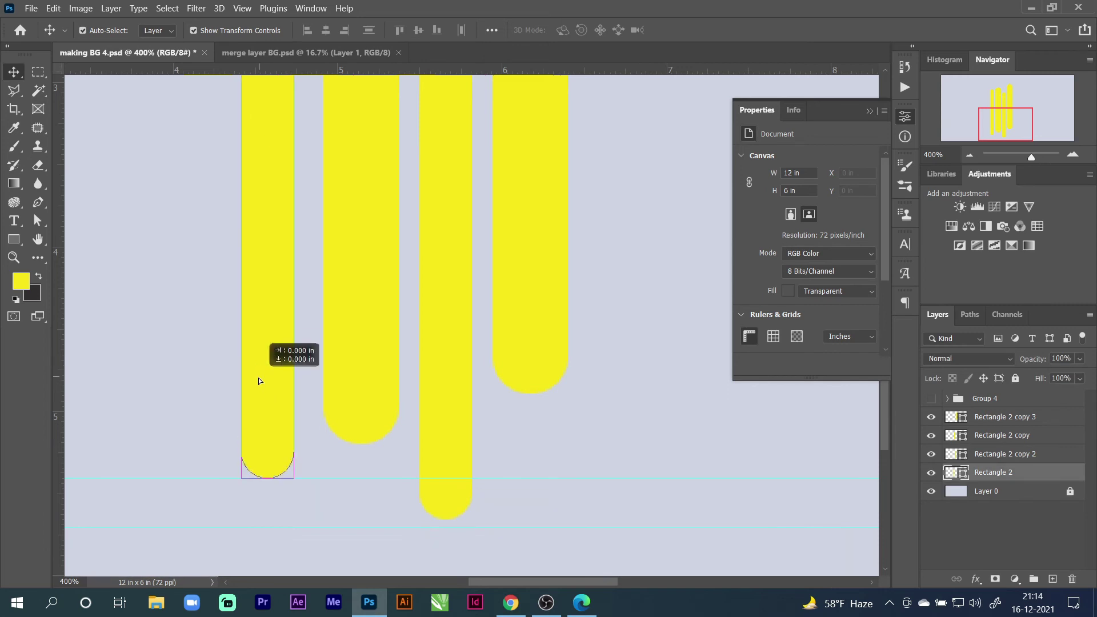
left_click(619, 392)
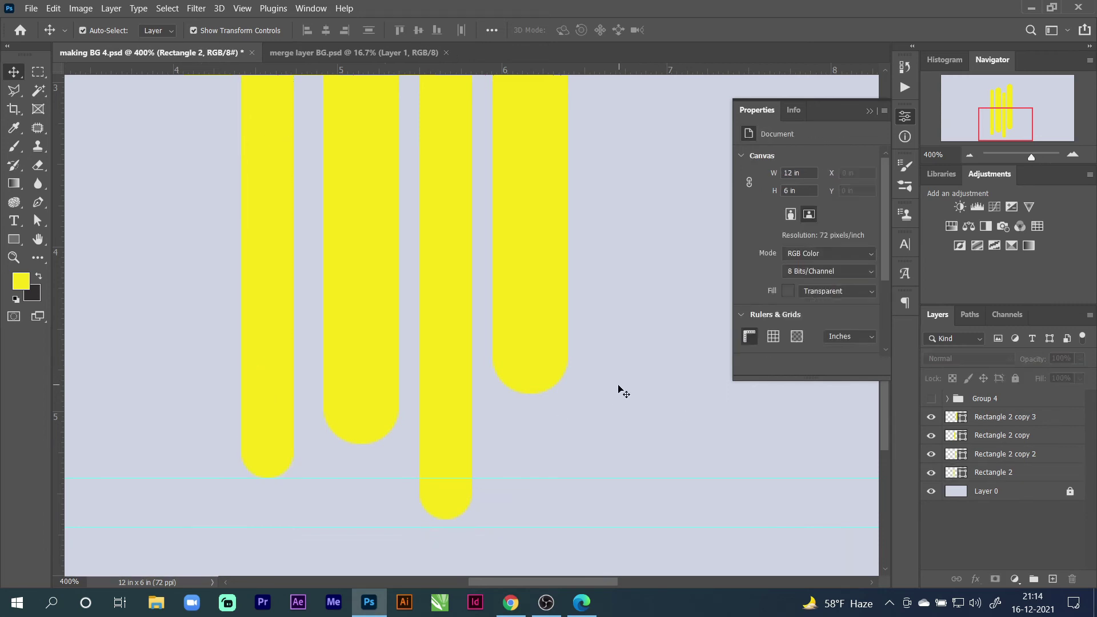
Move all four yellow bars together straight up about 0.9 in, so the highest one reaches the canvas's upper edge
left_click(968, 156)
left_click_drag(647, 212, 120, 240)
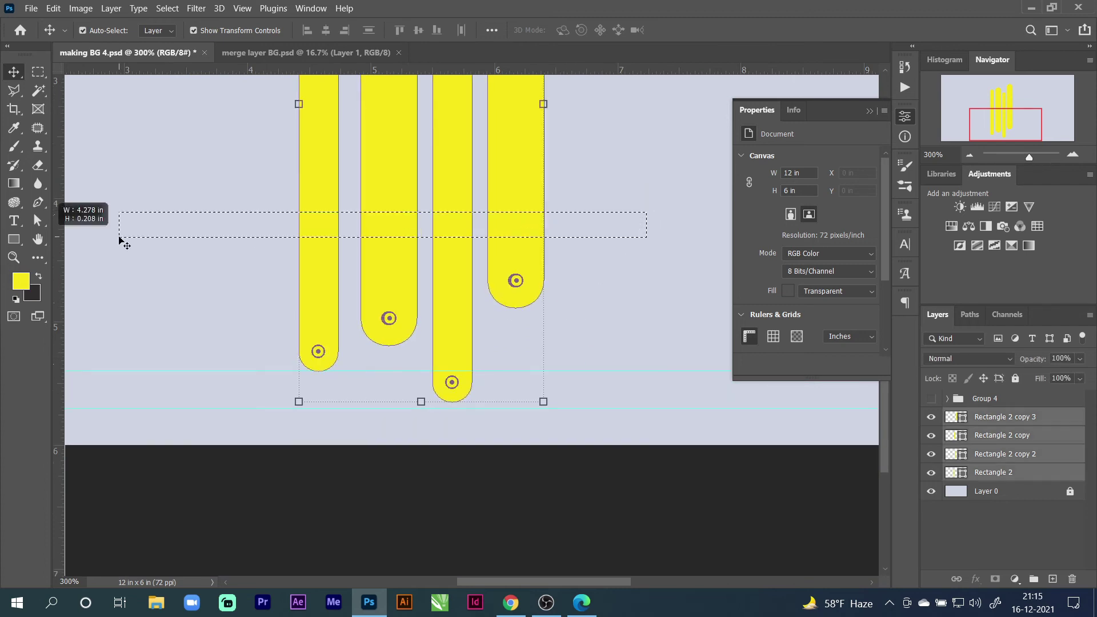
left_click_drag(521, 237, 521, 128)
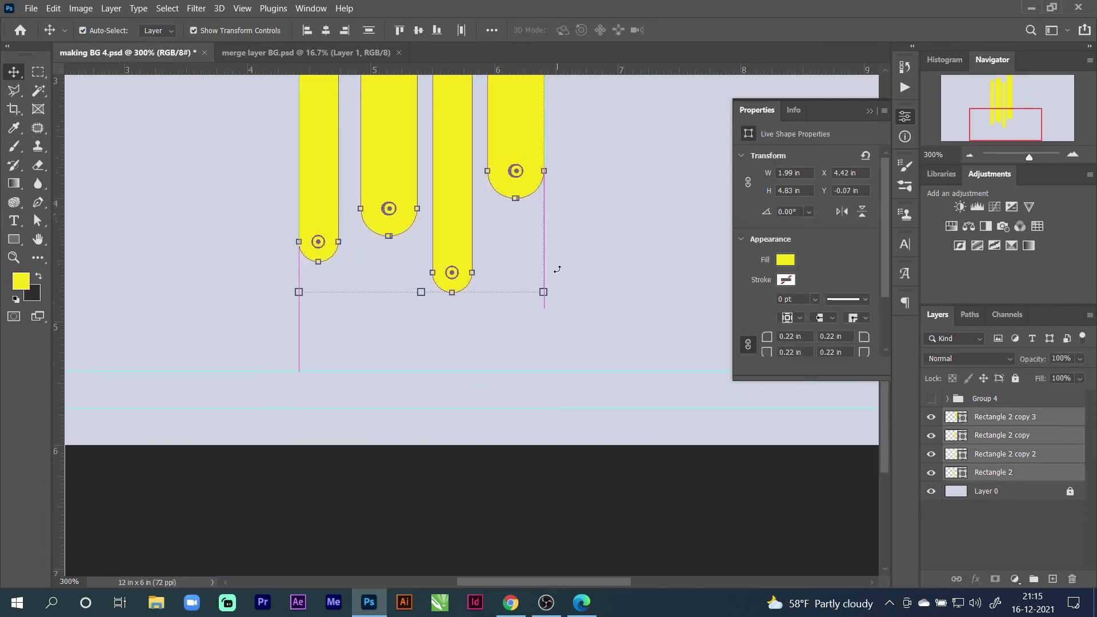
left_click(626, 162)
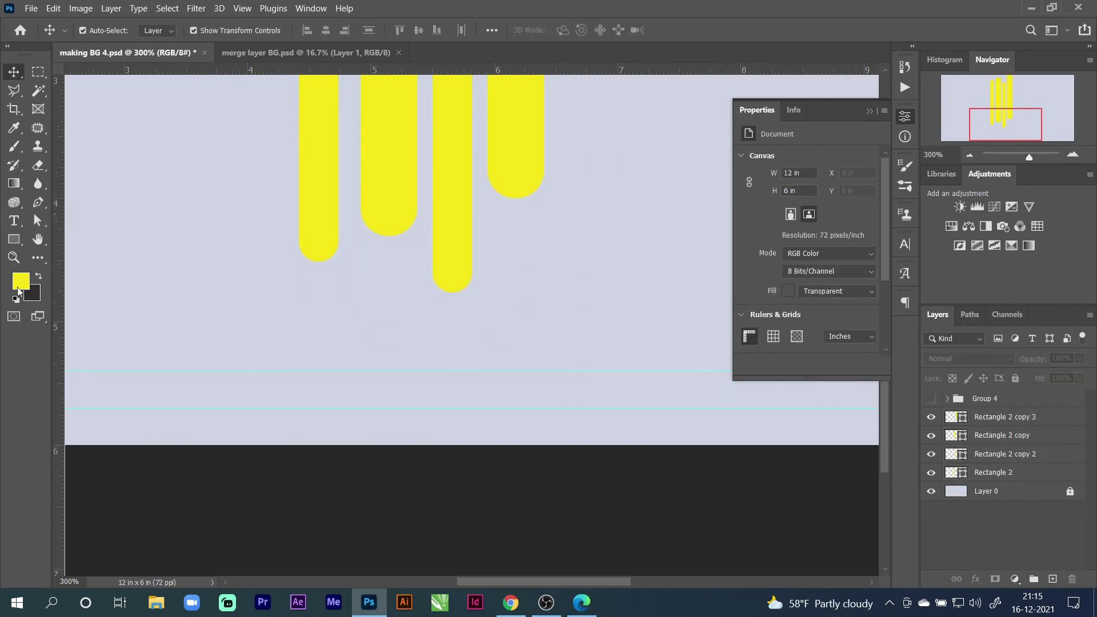
Draw a yellow circle about 0.32 in across directly below the first narrow bar with the Ellipse tool
left_click(16, 241)
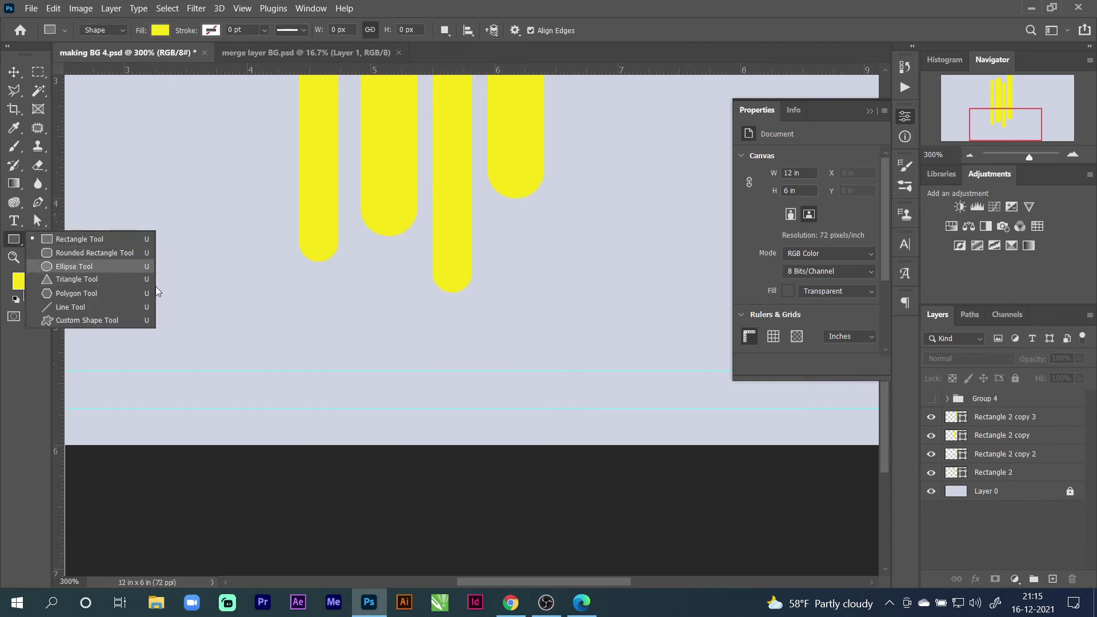
left_click(74, 266)
key("Delete")
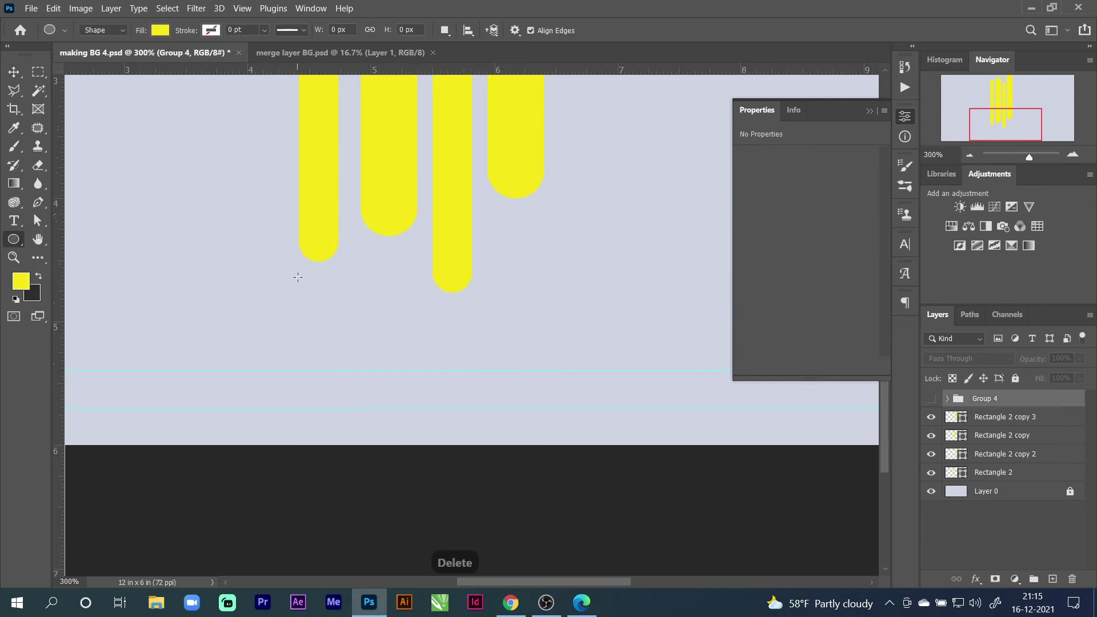
left_click_drag(300, 274, 339, 315)
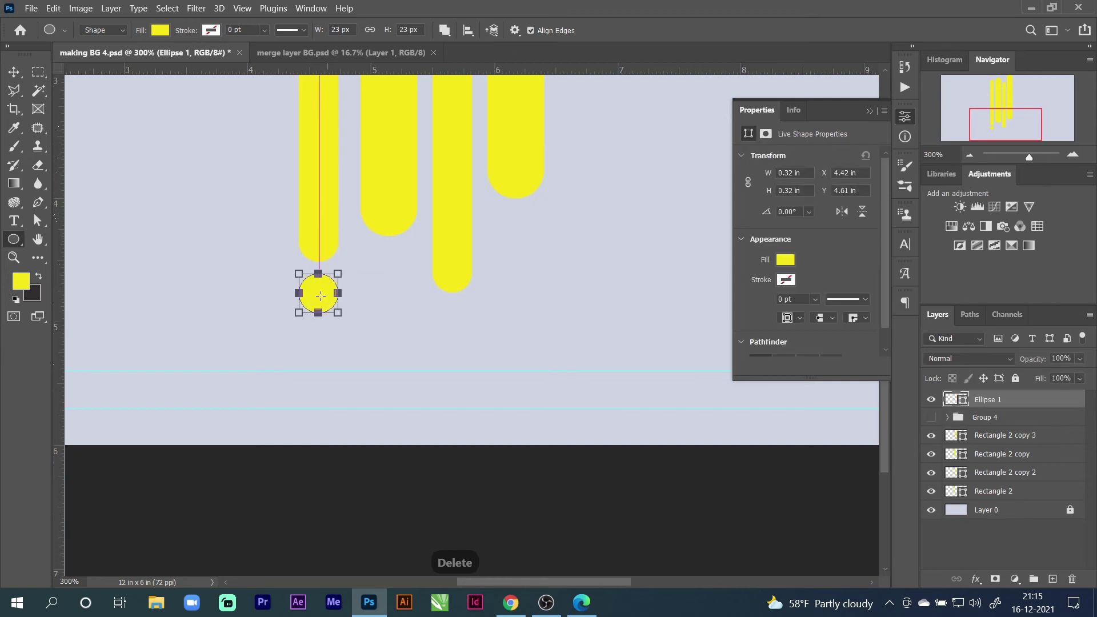
left_click(14, 72)
left_click(211, 196)
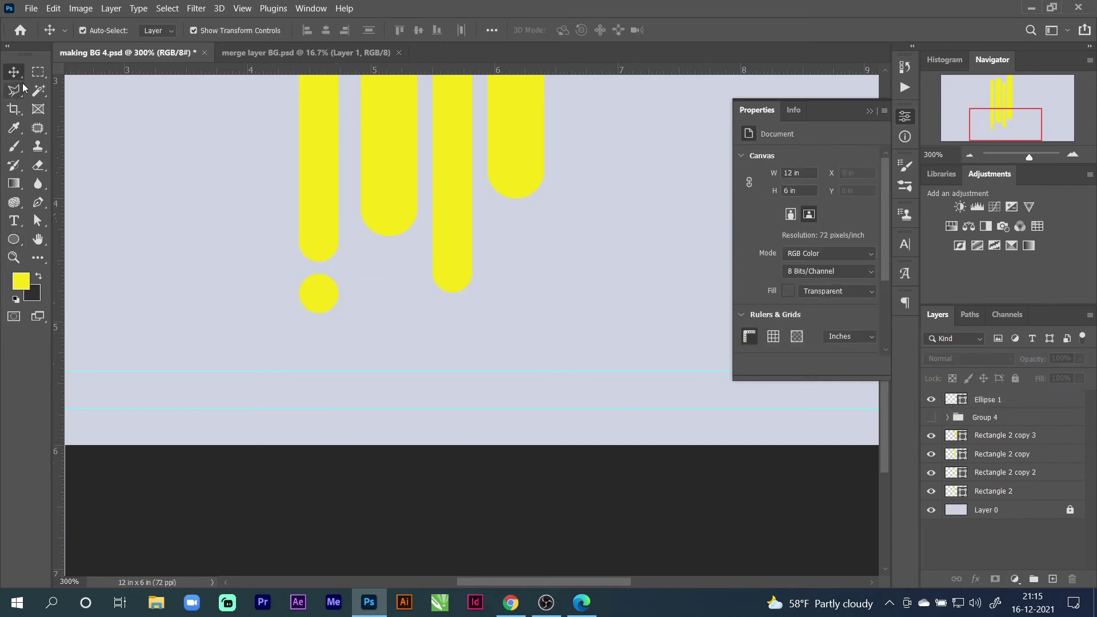
Duplicate the circle below the last wide bar and scale the copy to about 135%
left_click(14, 239)
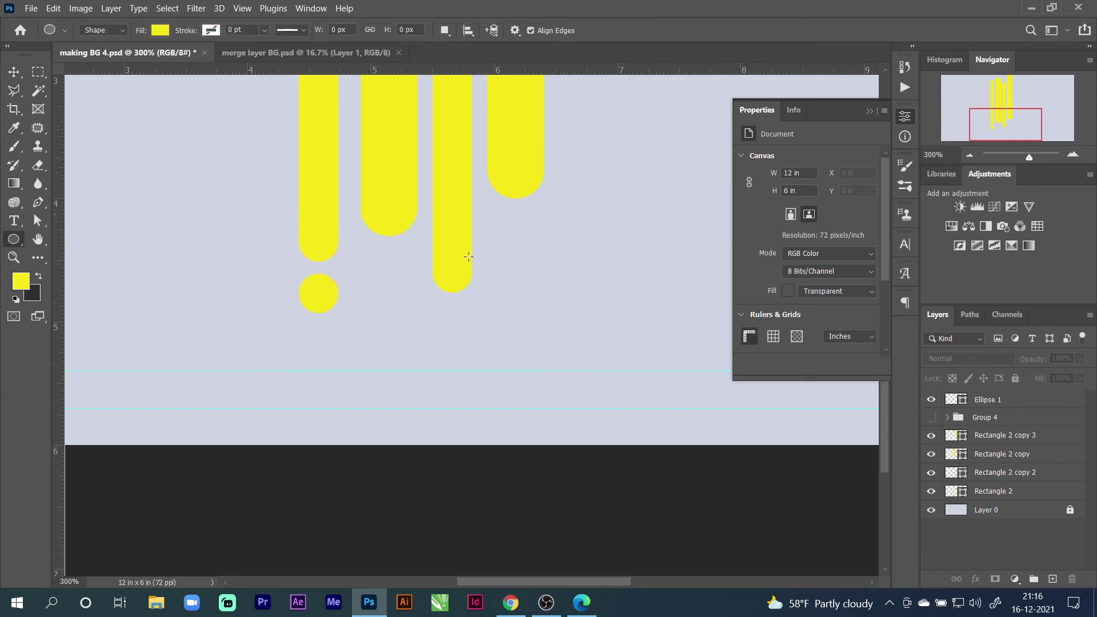
left_click(14, 71)
left_click(324, 298)
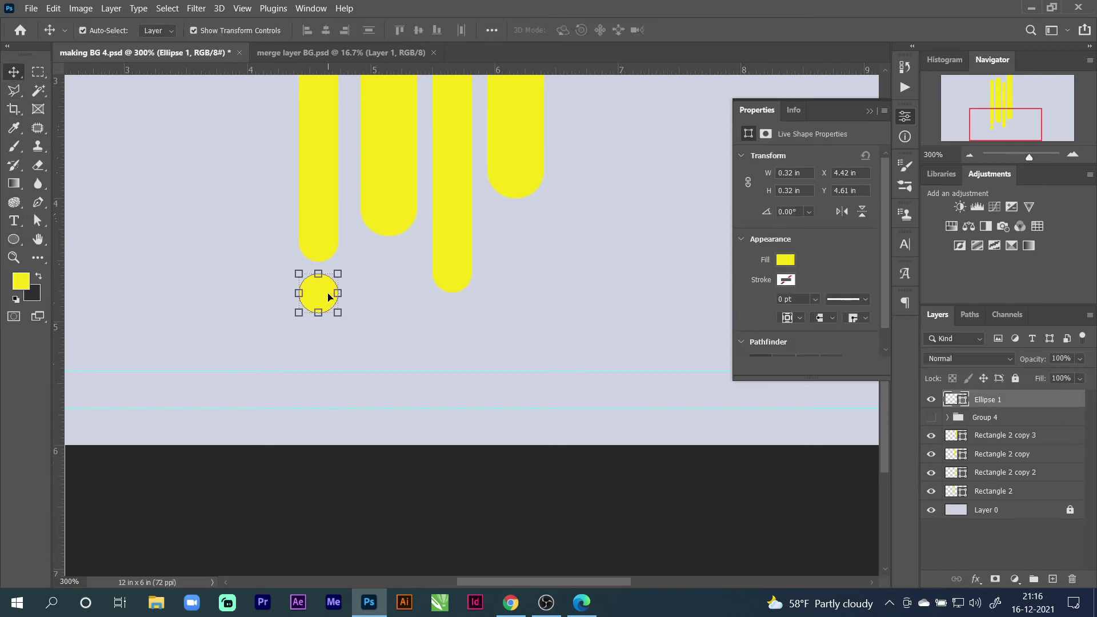
left_click_drag(316, 295, 527, 237)
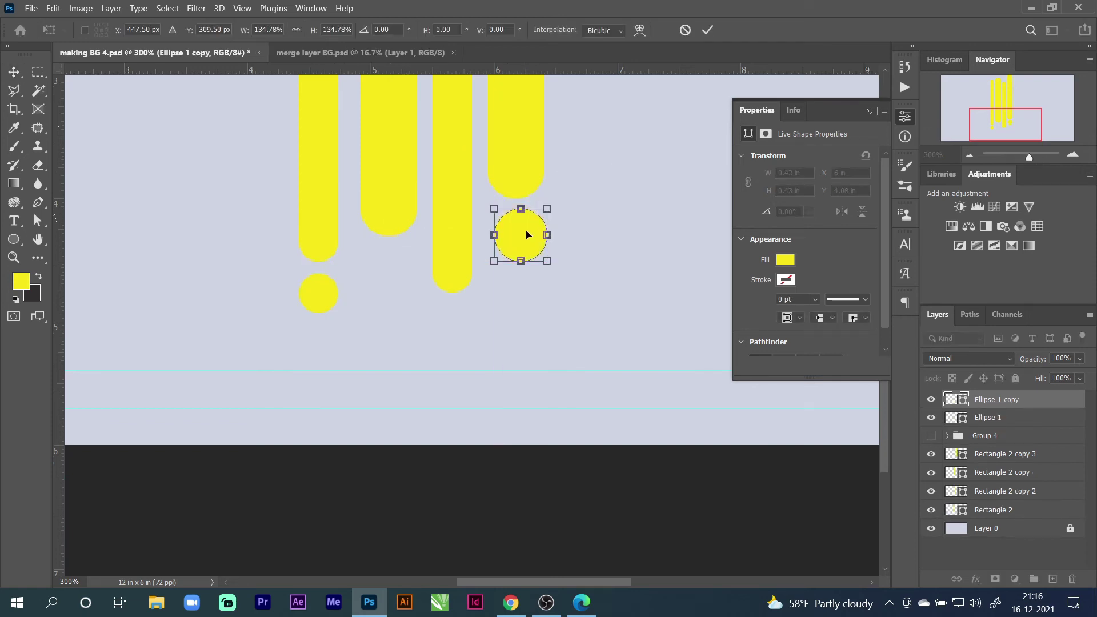
key("Return")
left_click(482, 277)
Move the original circle below the second bar and enlarge it to about 0.4 in across
left_click_drag(326, 301, 387, 285)
key("Return")
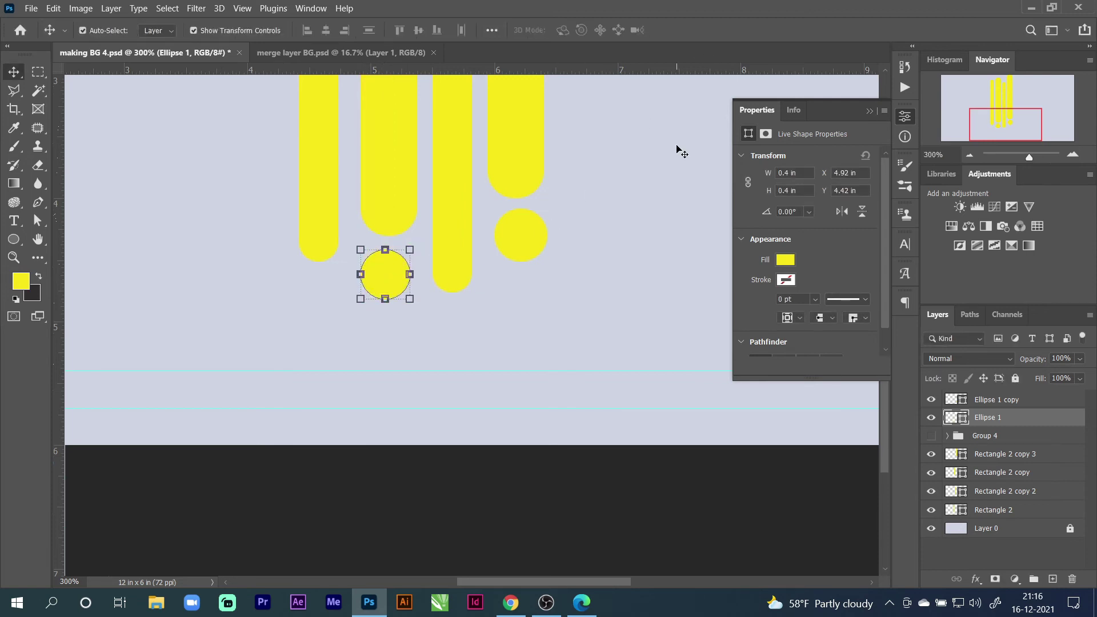
left_click(679, 151)
Group the four yellow bars and the two circles together
left_click(969, 155)
left_click(970, 155)
left_click(969, 155)
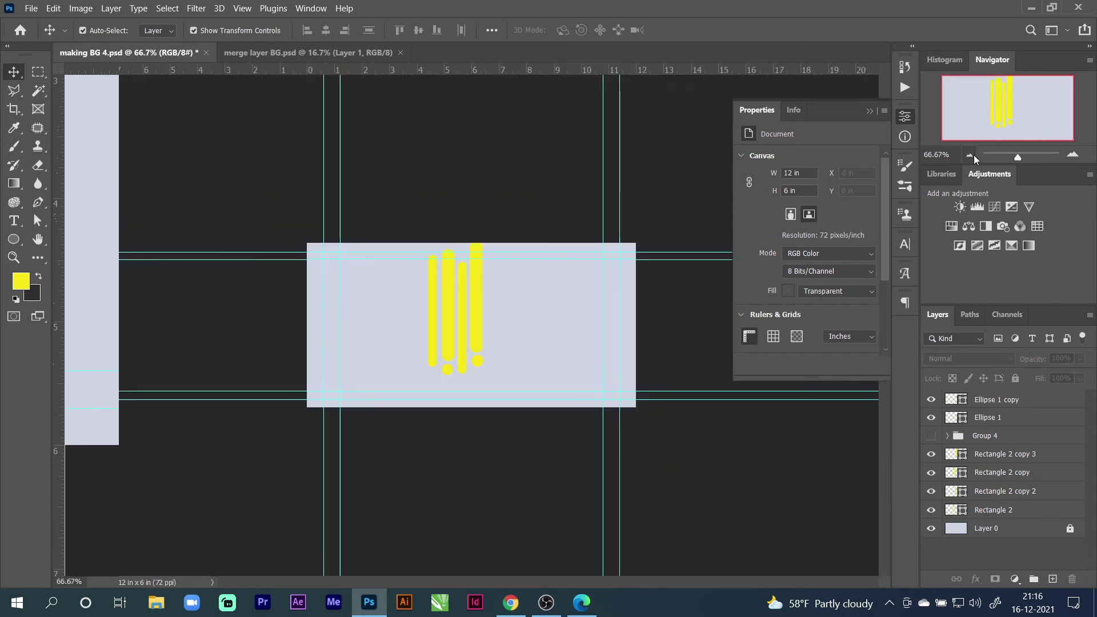
left_click_drag(383, 292, 483, 366)
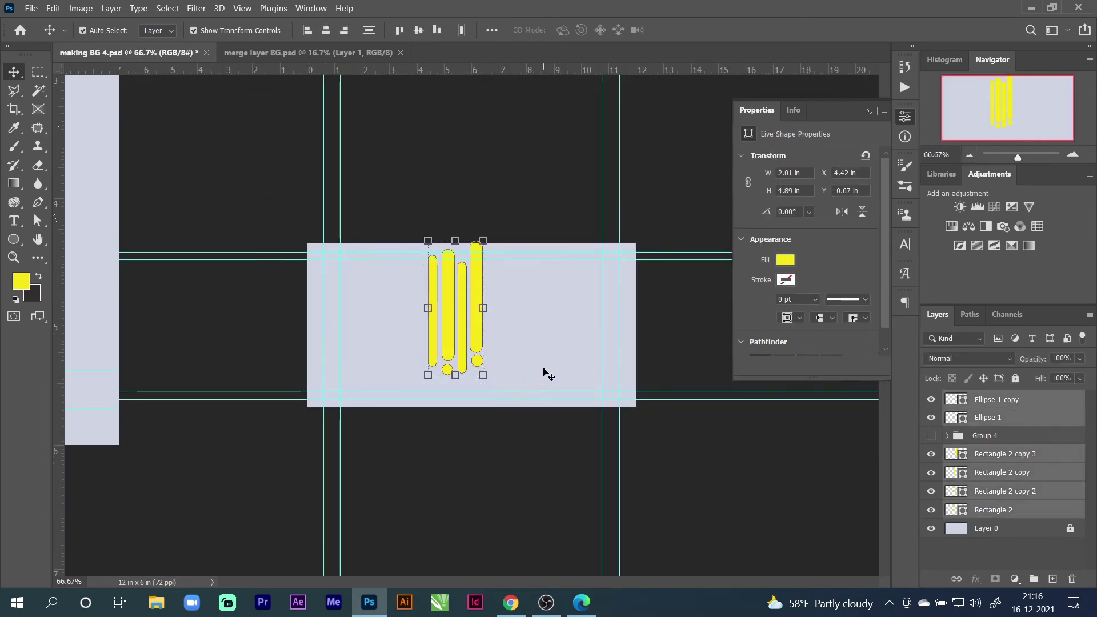
key("ctrl")
key("ctrl+g")
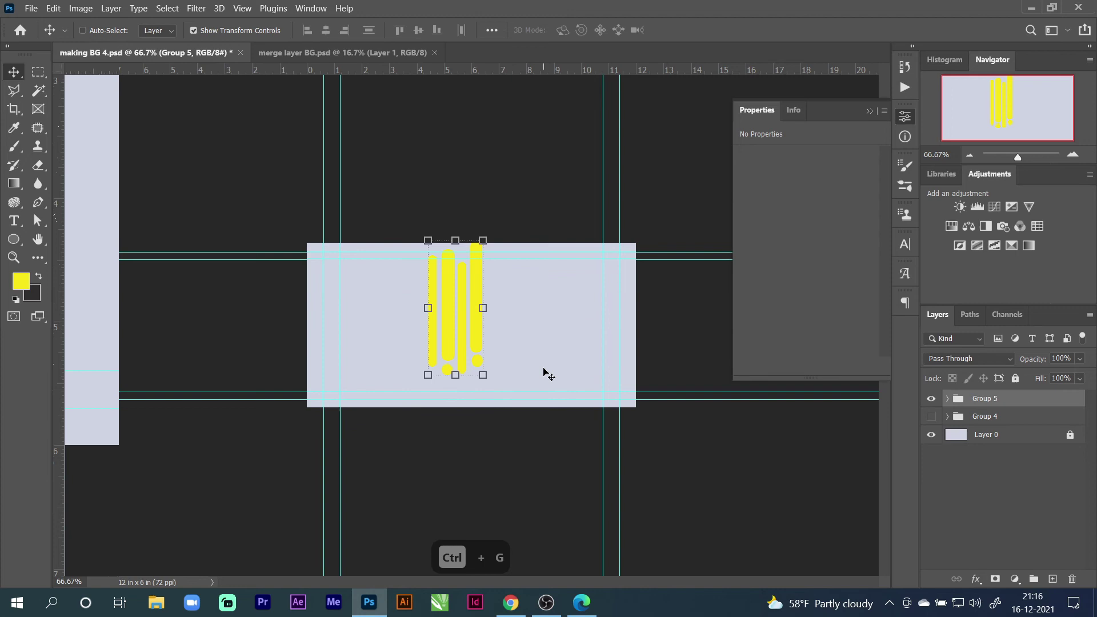
Rotate the group of bars and circles diagonally and move it to the upper-right corner of the artwork
key("ctrl+0")
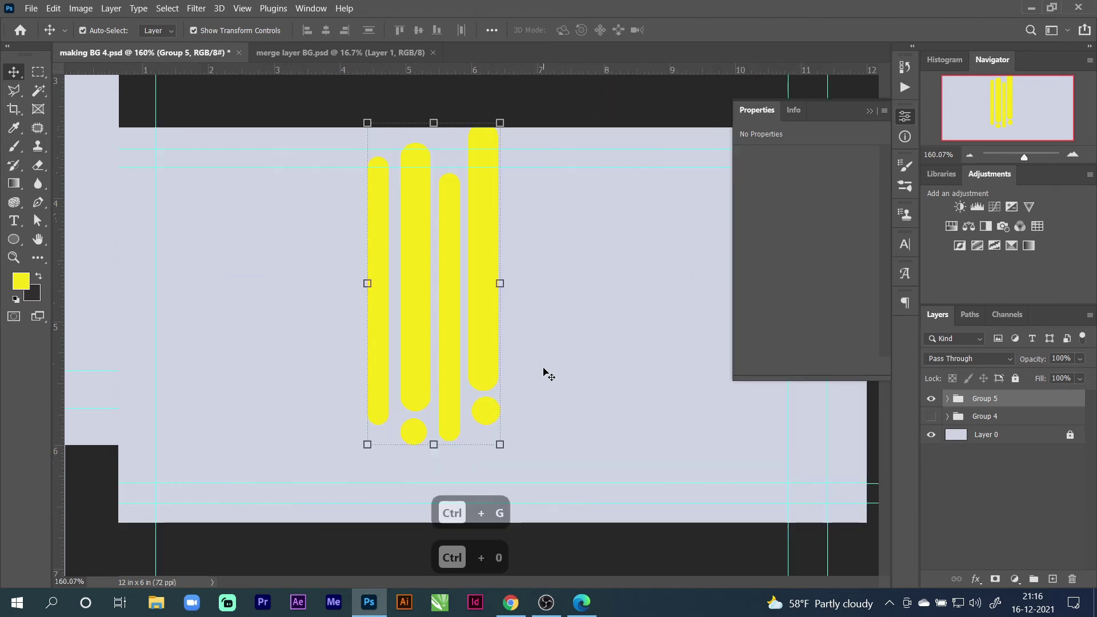
left_click(902, 118)
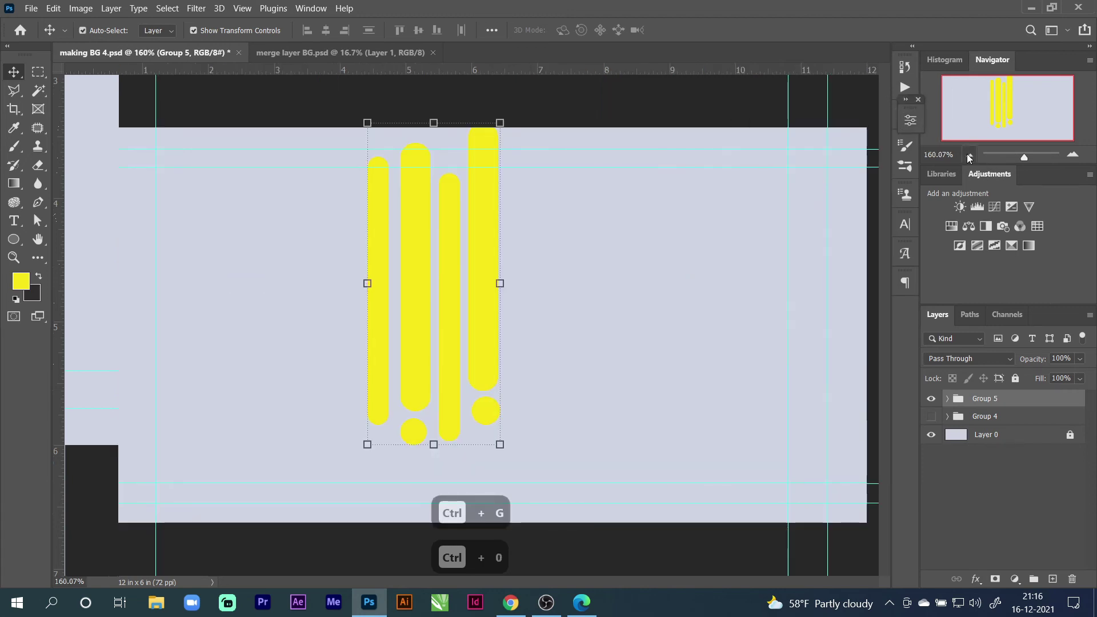
left_click(969, 156)
left_click_drag(496, 191, 558, 234)
left_click_drag(443, 301, 641, 247)
key("Return")
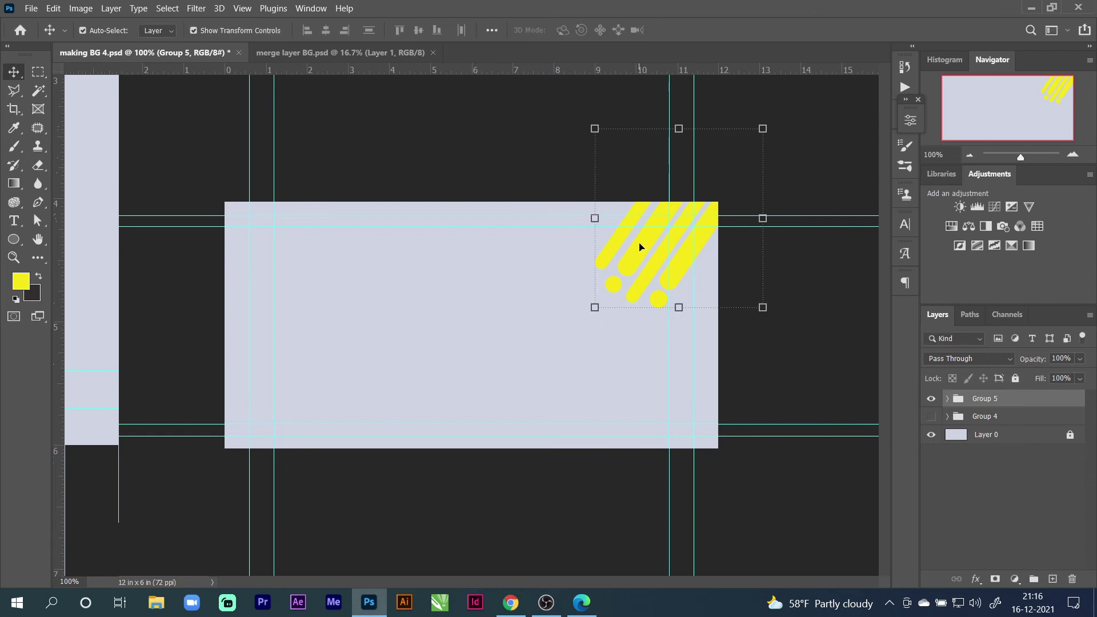
Duplicate the diagonal group, rotate the copy about -178.43°, and place it in the lower-left corner of the artwork
key("ctrl+j")
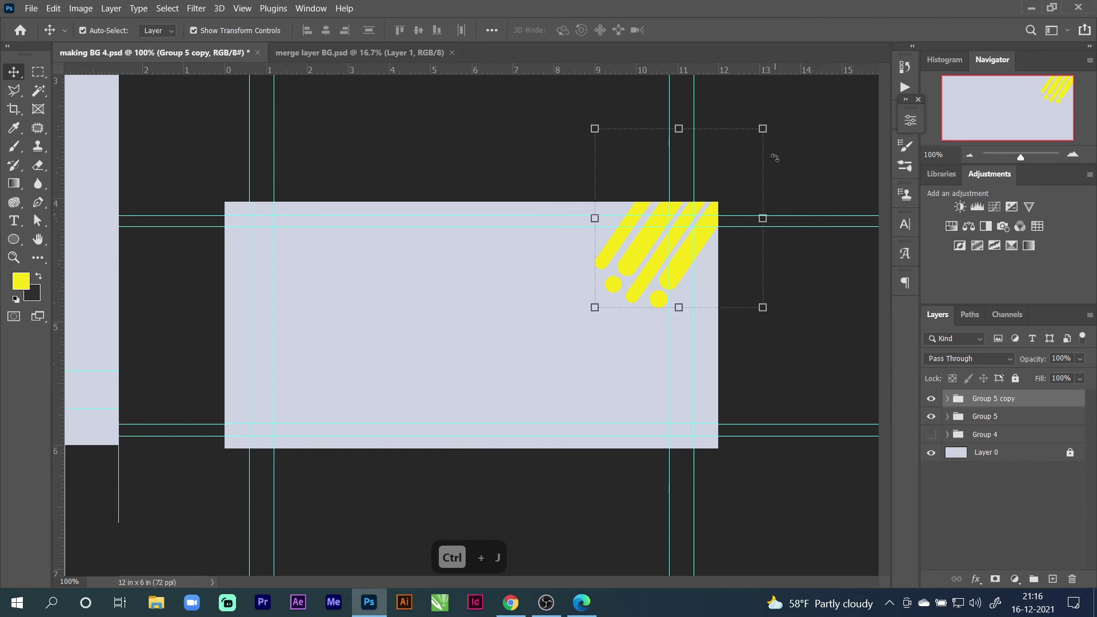
left_click_drag(760, 125, 561, 320)
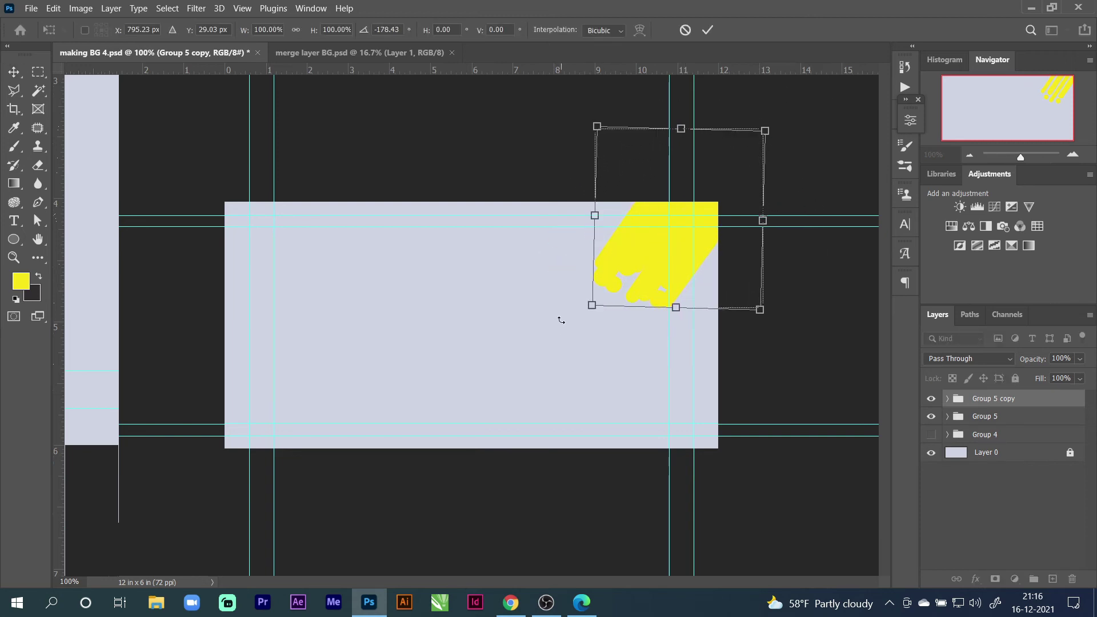
left_click_drag(625, 255, 499, 418)
left_click_drag(556, 370, 255, 420)
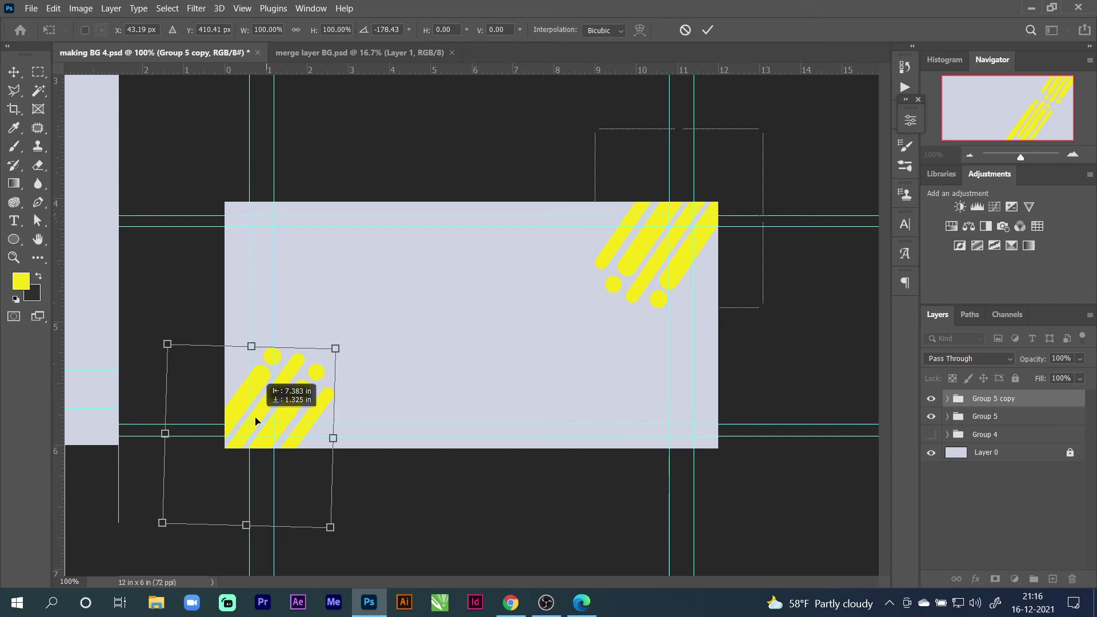
left_click_drag(255, 421, 255, 420)
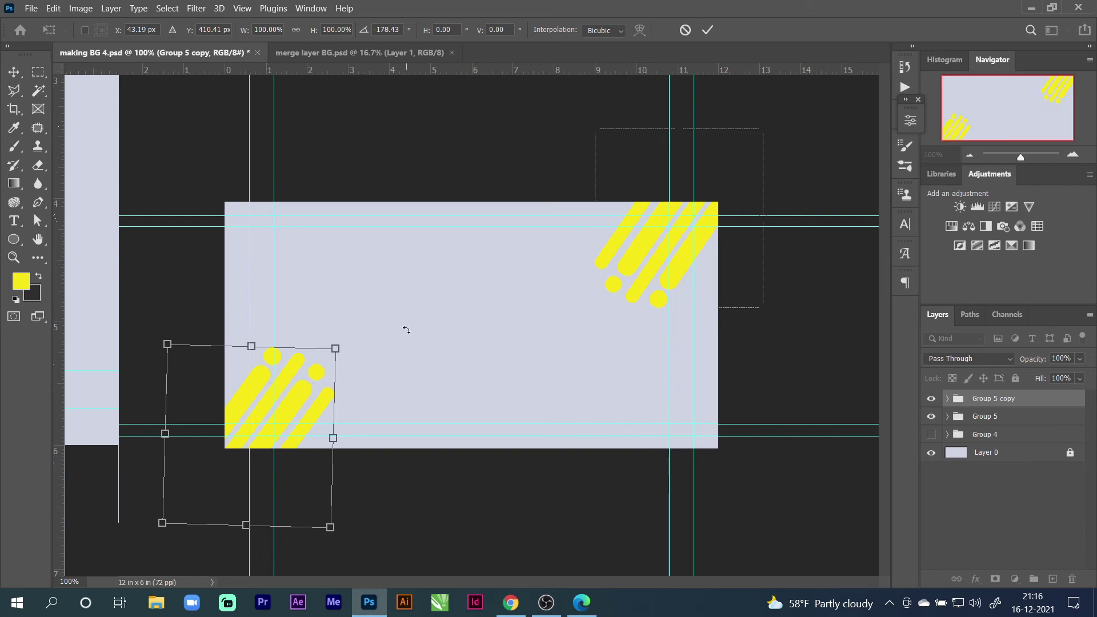
key("Return")
left_click(455, 284)
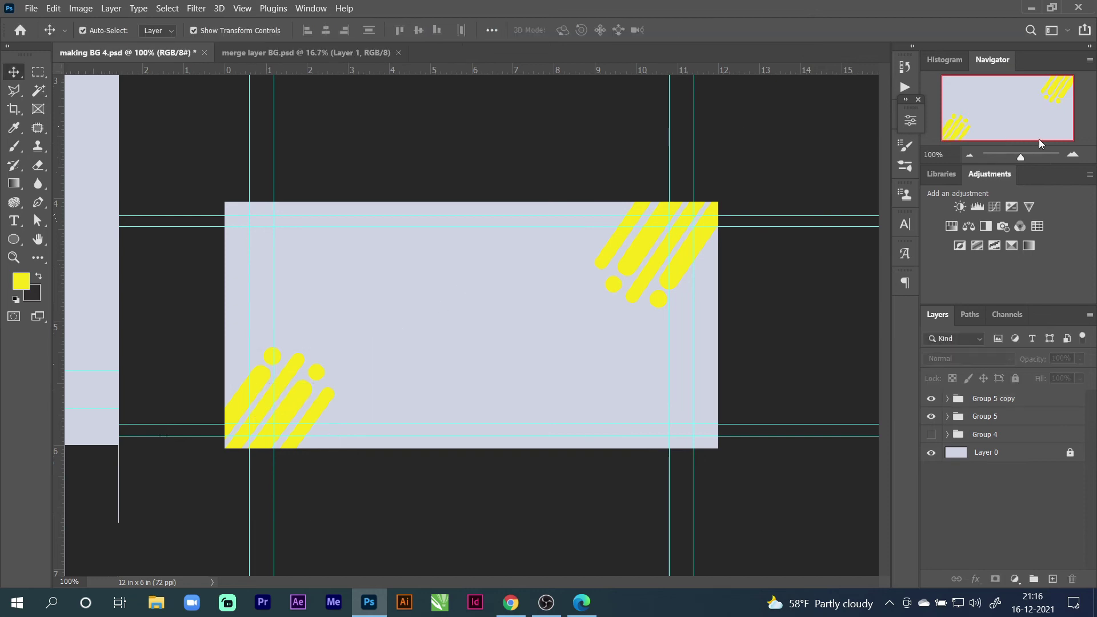
Draw a yellow circle about 0.54 in across beside the lower-left bars with the Ellipse tool
key("ctrl+plus")
key("ctrl+plus")
key("ctrl+plus")
left_click_drag(1011, 103, 995, 119)
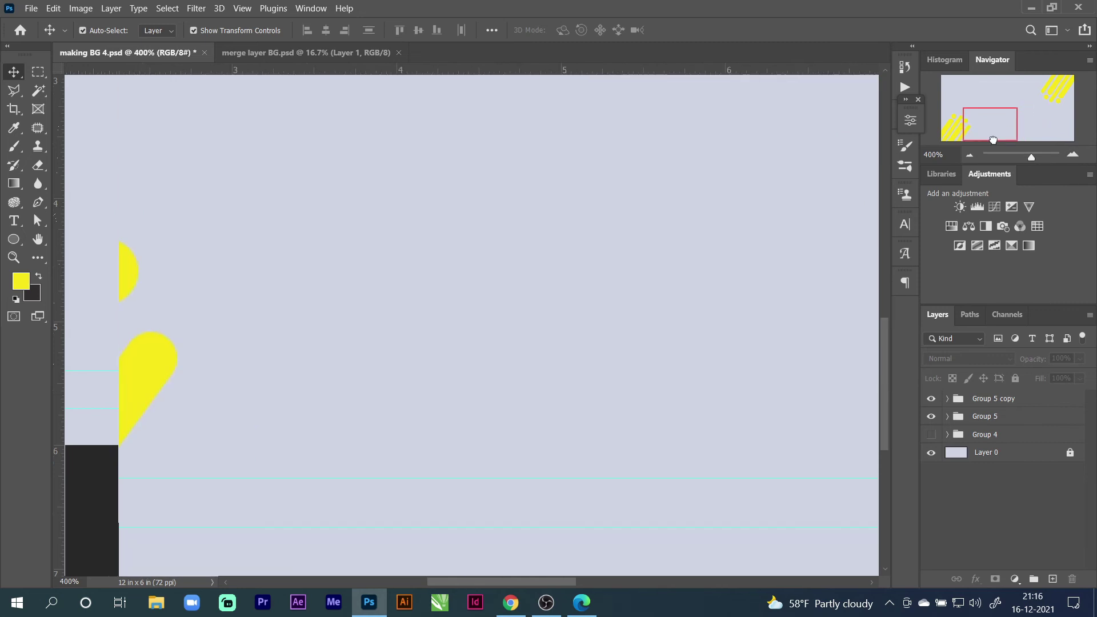
left_click(14, 238)
left_click_drag(236, 402, 350, 492)
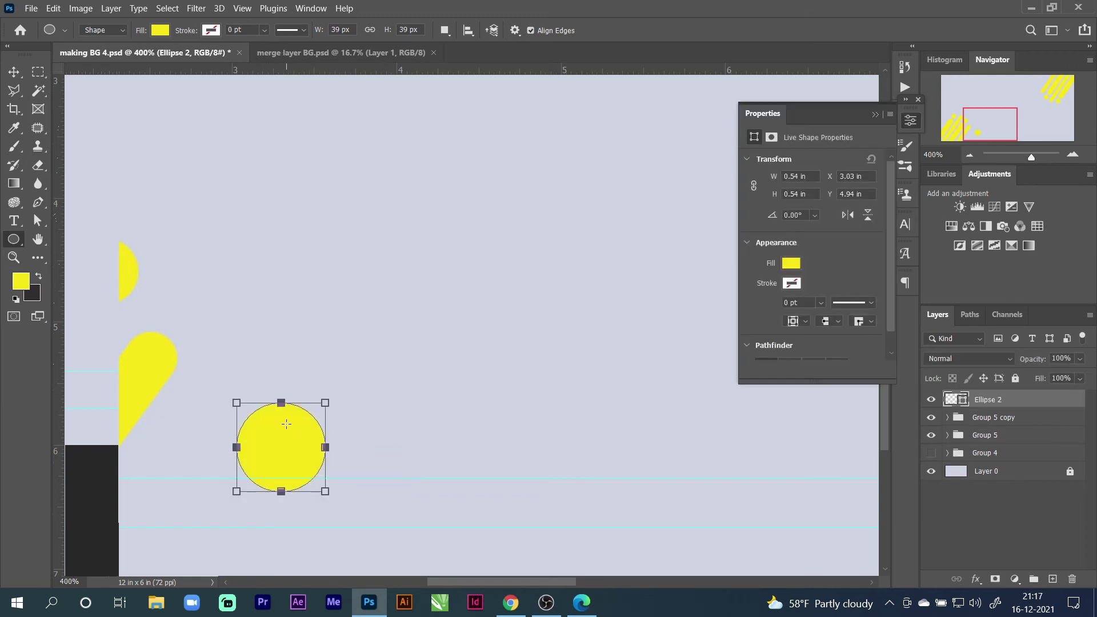
Add three progressively smaller copies of the circle in a row, the last about 0.26 in across
left_click(12, 75)
left_click_drag(286, 445, 386, 446)
left_click_drag(433, 407, 410, 430)
left_click_drag(377, 465, 566, 442)
key("Return")
key("Return")
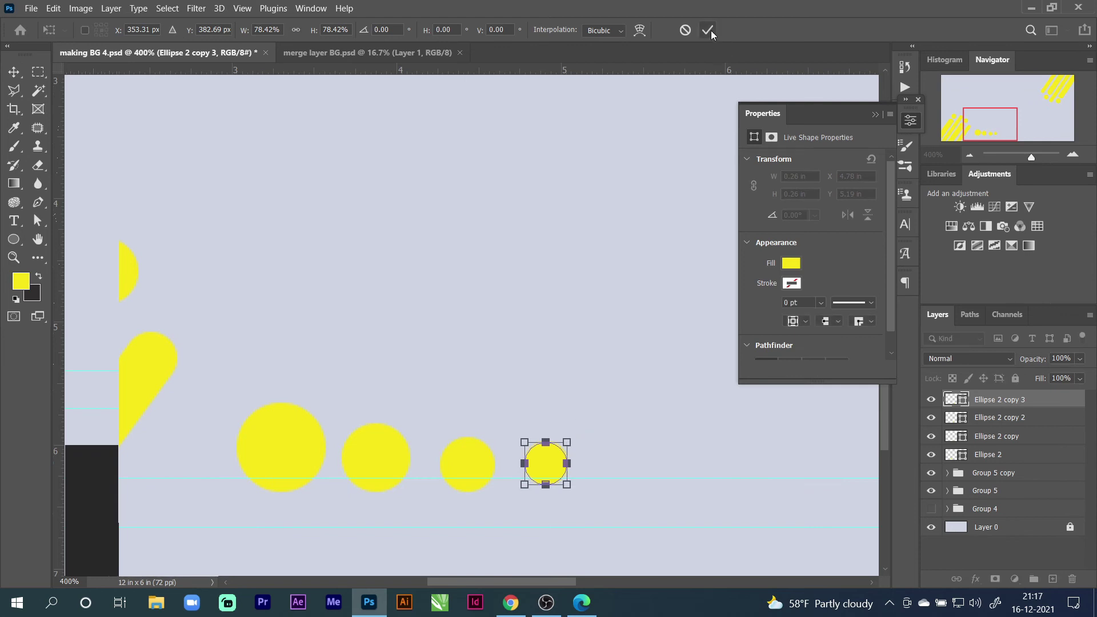
left_click(709, 31)
Extend the row with three more shrinking circles, the first about 0.19 in across, and align all seven by their vertical centers
left_click_drag(556, 463, 630, 464)
double_click(611, 472)
key("ctrl+z")
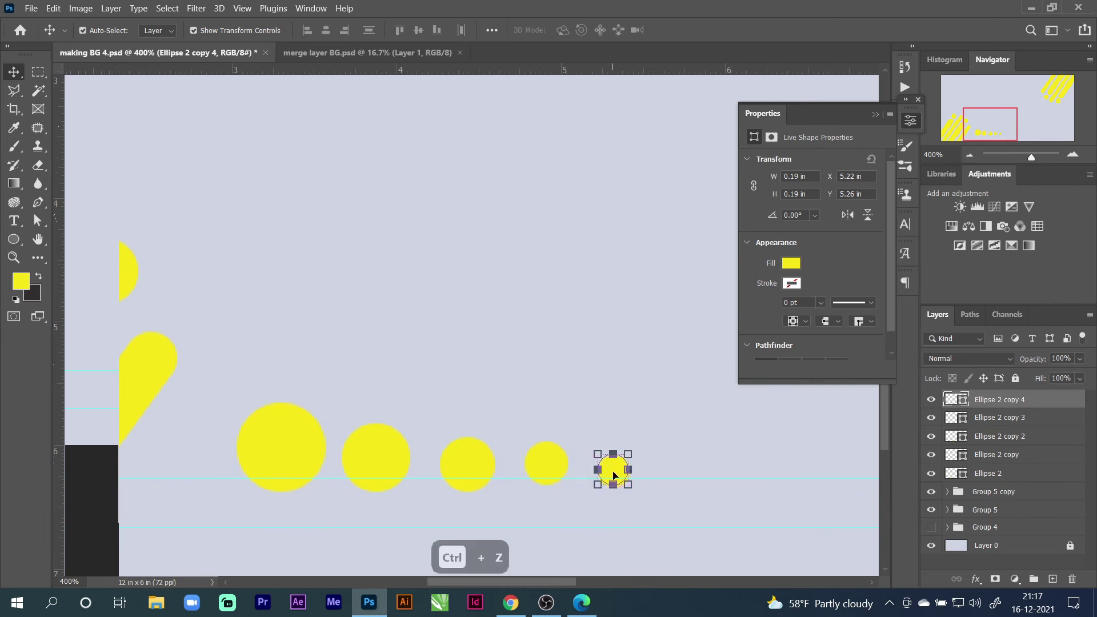
left_click_drag(611, 474, 232, 517)
left_click(687, 470, "alt")
left_click(706, 29)
left_click(417, 31)
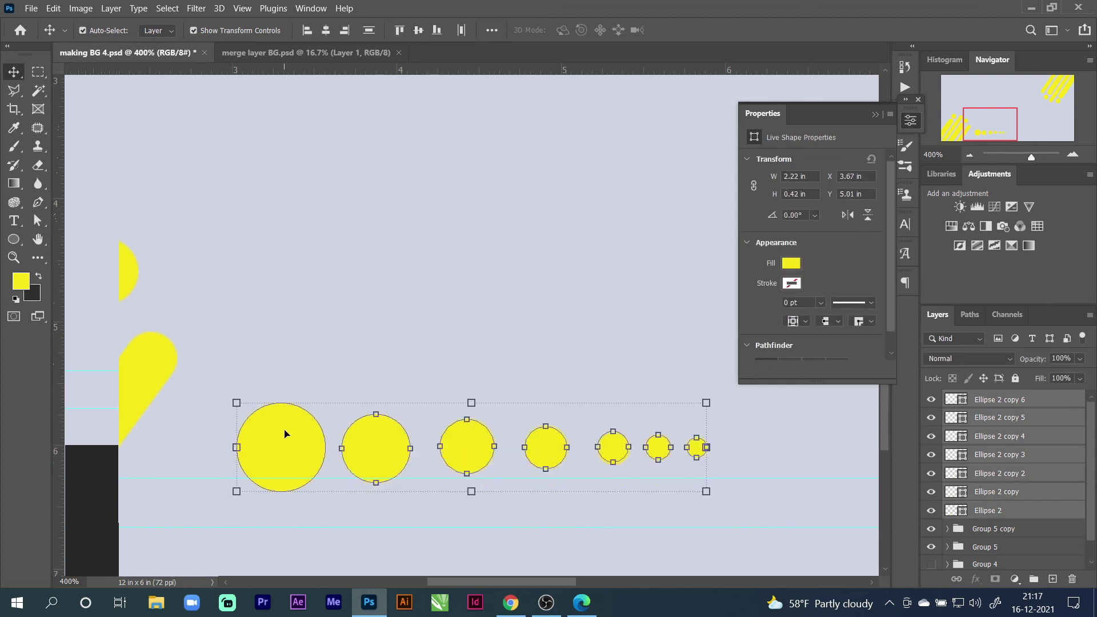
Group the seven circles and convert the group to a smart object
key("ctrl+g")
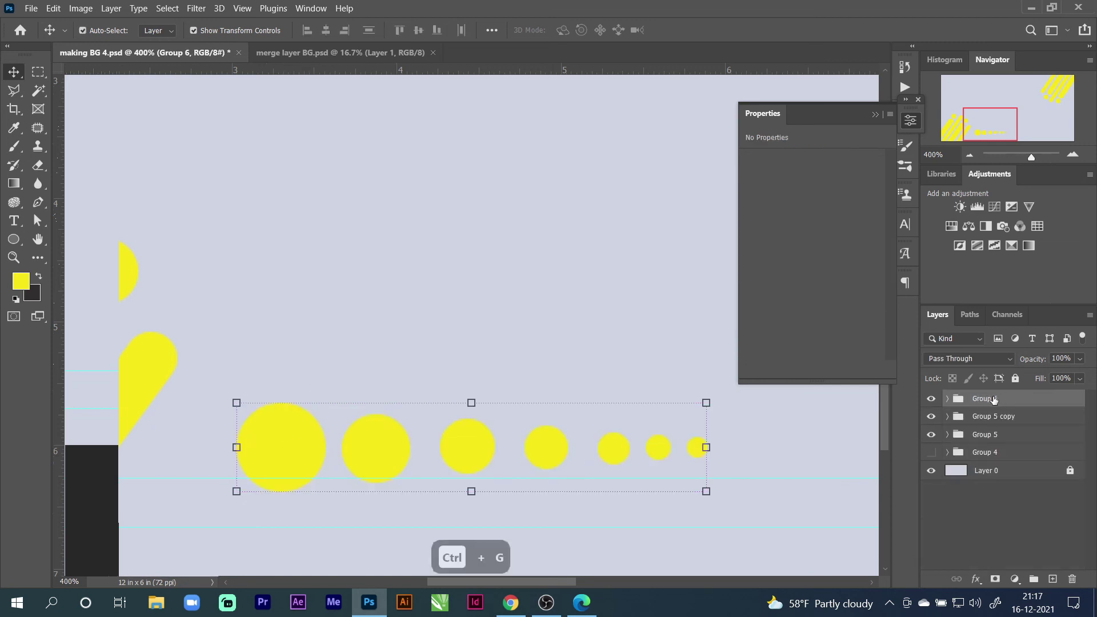
right_click(993, 400)
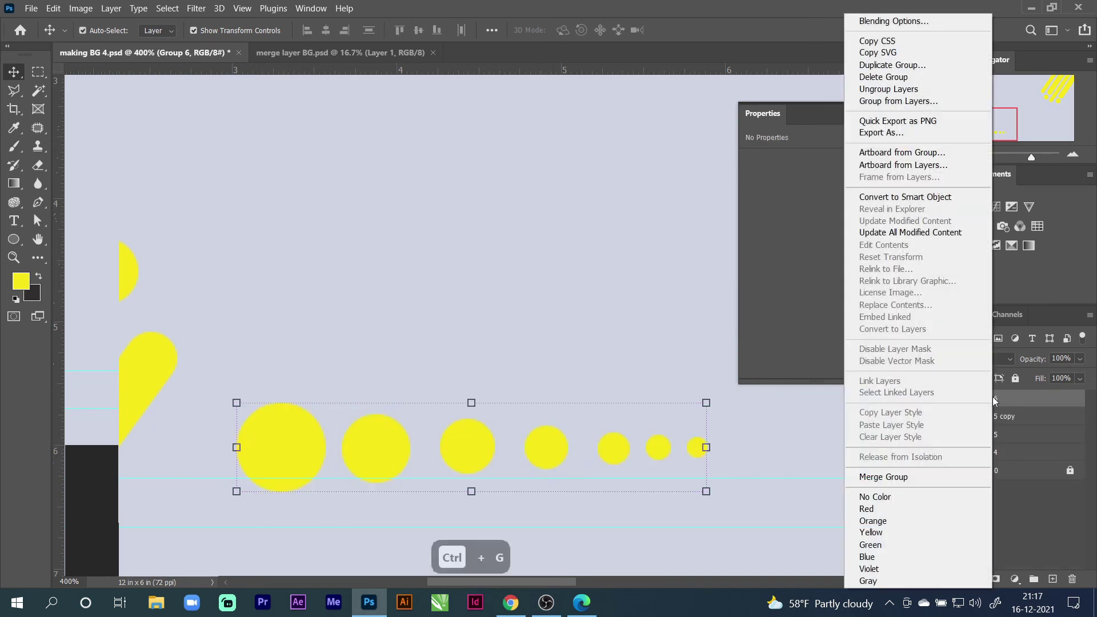
left_click(913, 197)
left_click(908, 123)
Move the row of circles to the upper-left corner of the artwork
left_click(965, 152)
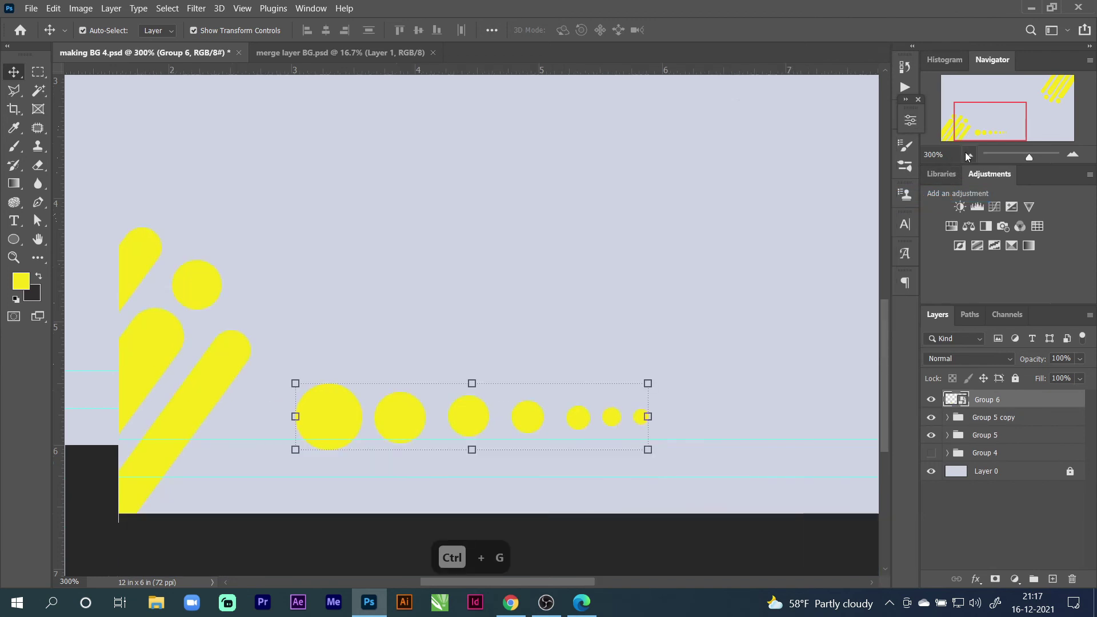
left_click(965, 153)
left_click(965, 152)
left_click_drag(362, 420, 252, 227)
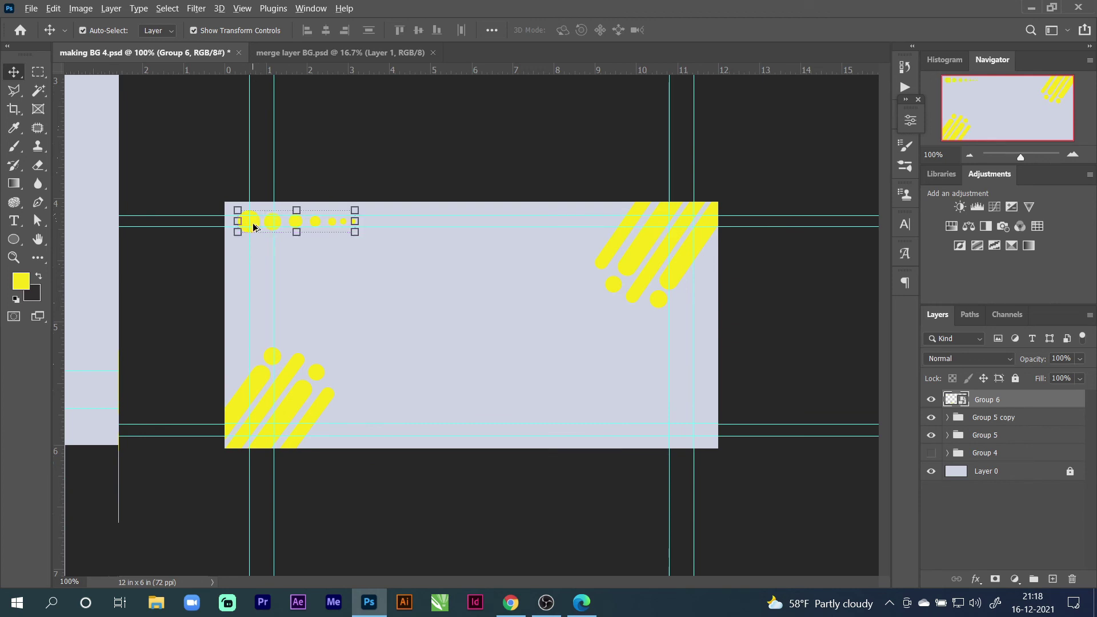
Duplicate the row of circles into the lower-right corner, flipped to -100% width and -100% height
left_click_drag(254, 225, 656, 422)
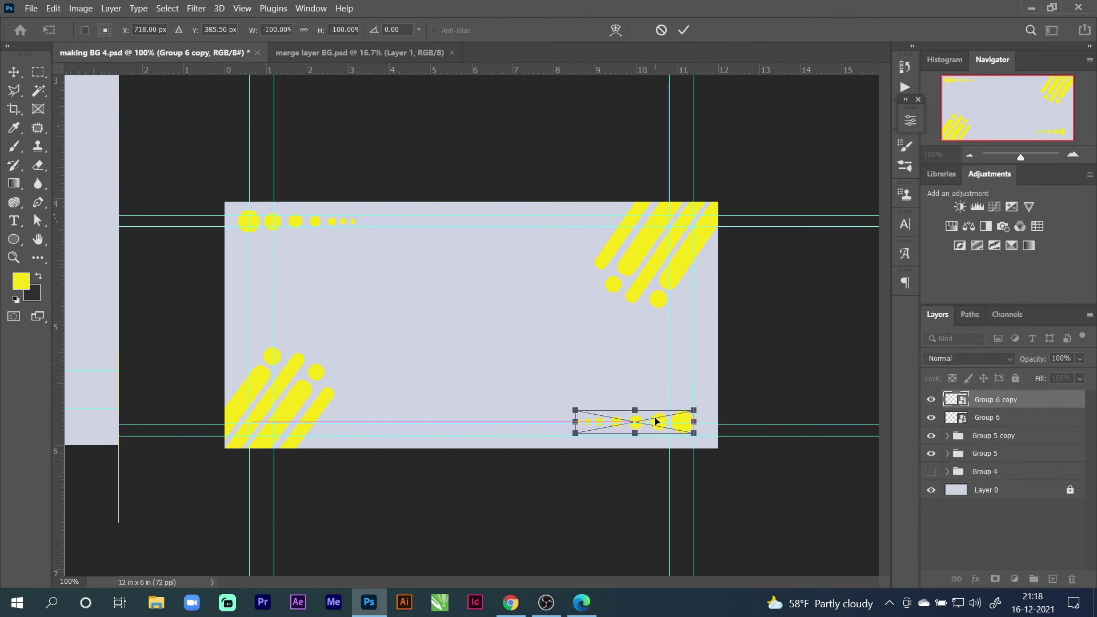
left_click(683, 30)
left_click(787, 369)
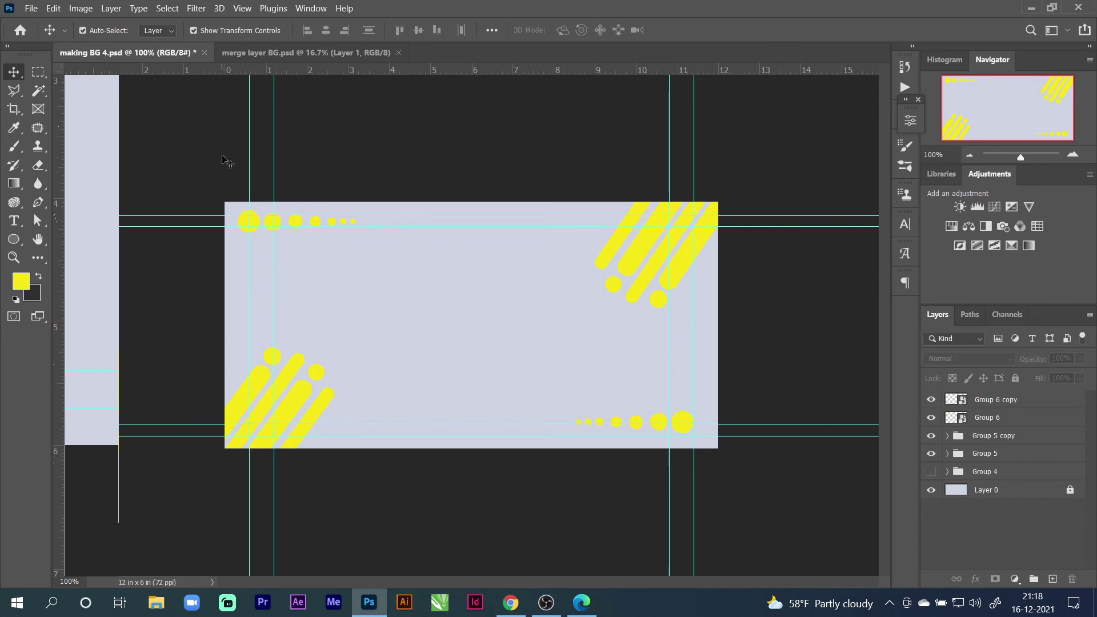
Try lowering the opacity of all the bars and circles to about 28%
left_click_drag(195, 145, 746, 540)
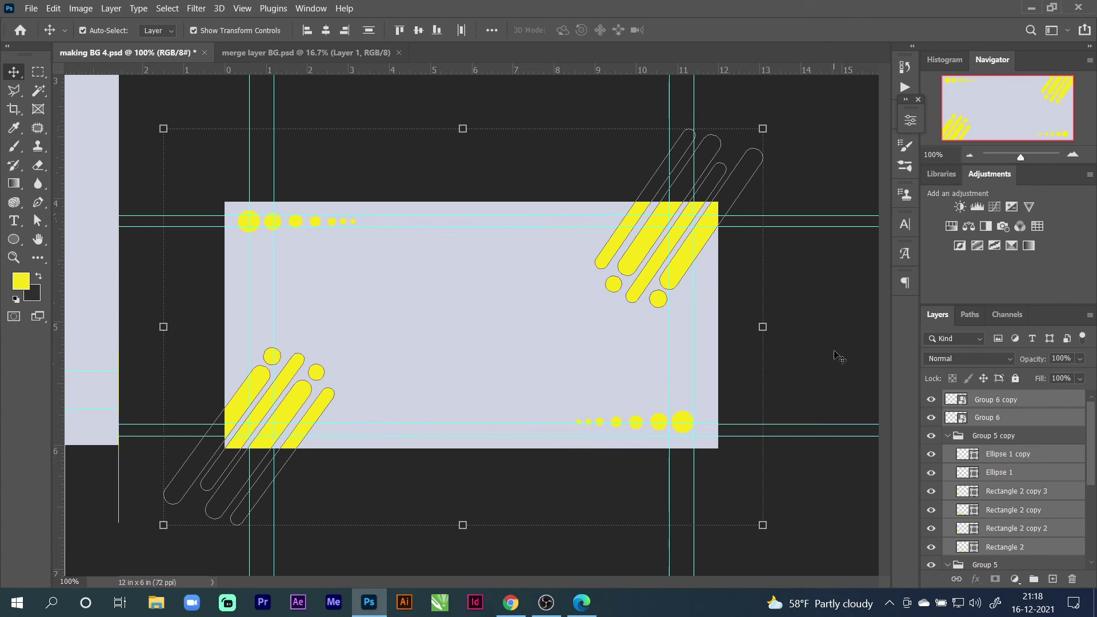
left_click_drag(1077, 362, 1043, 378)
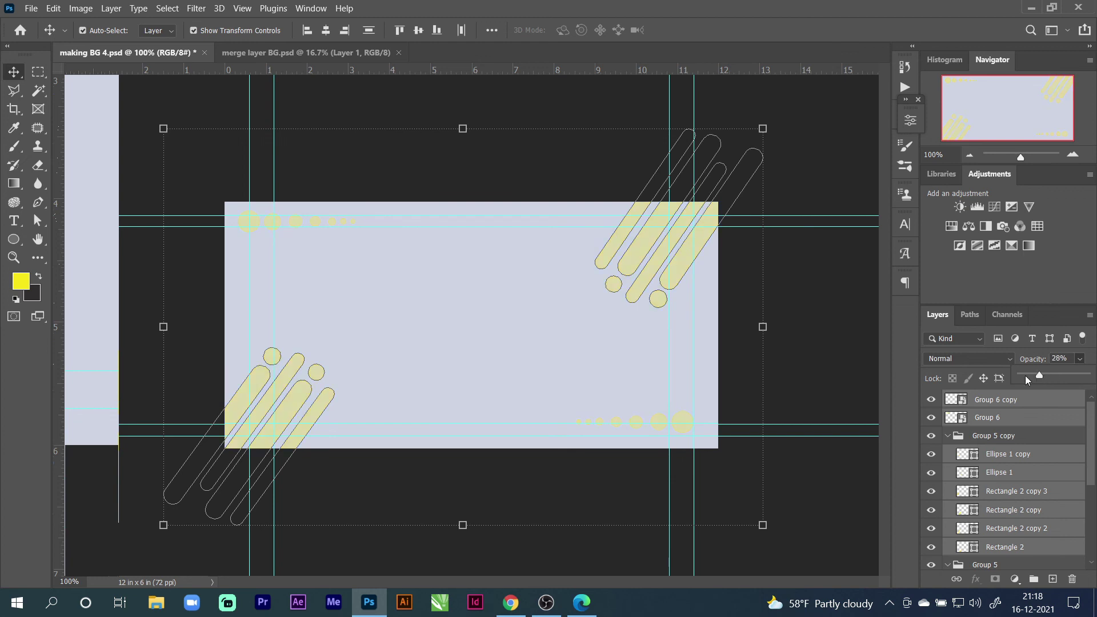
left_click(821, 326)
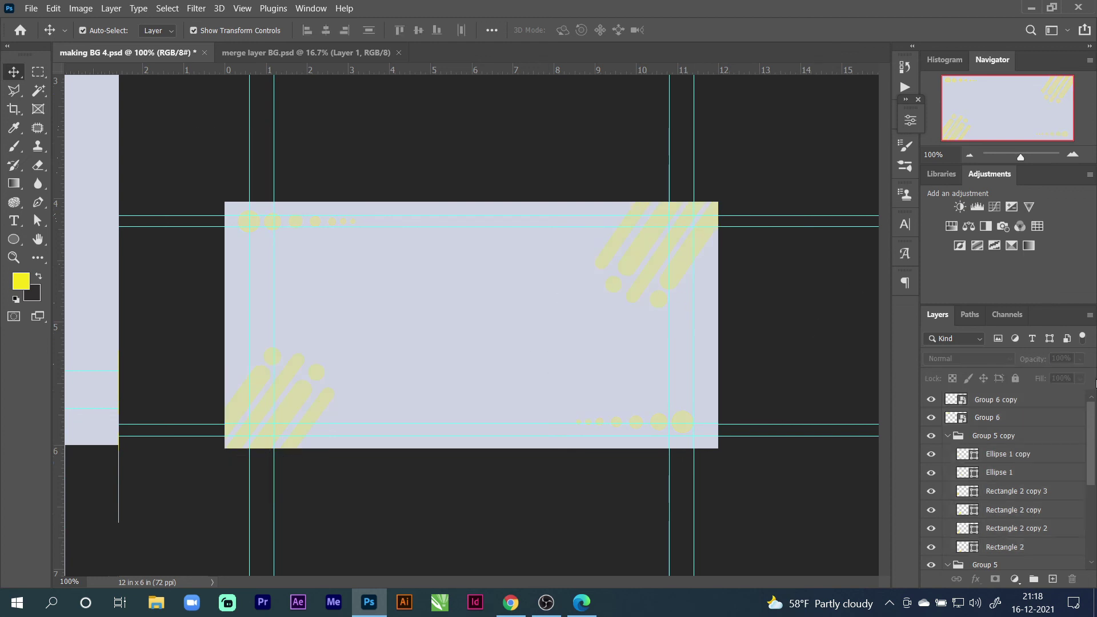
Restore the opacity of all the bars and circles to 100%
left_click_drag(181, 146, 771, 528)
left_click(1079, 359)
left_click_drag(1042, 382, 1095, 382)
left_click(839, 322)
Unlock the background Layer 0 and fill it with the yellow foreground color #f3e334
scroll(1002, 514, "down", 4)
scroll(994, 551, "down", 1)
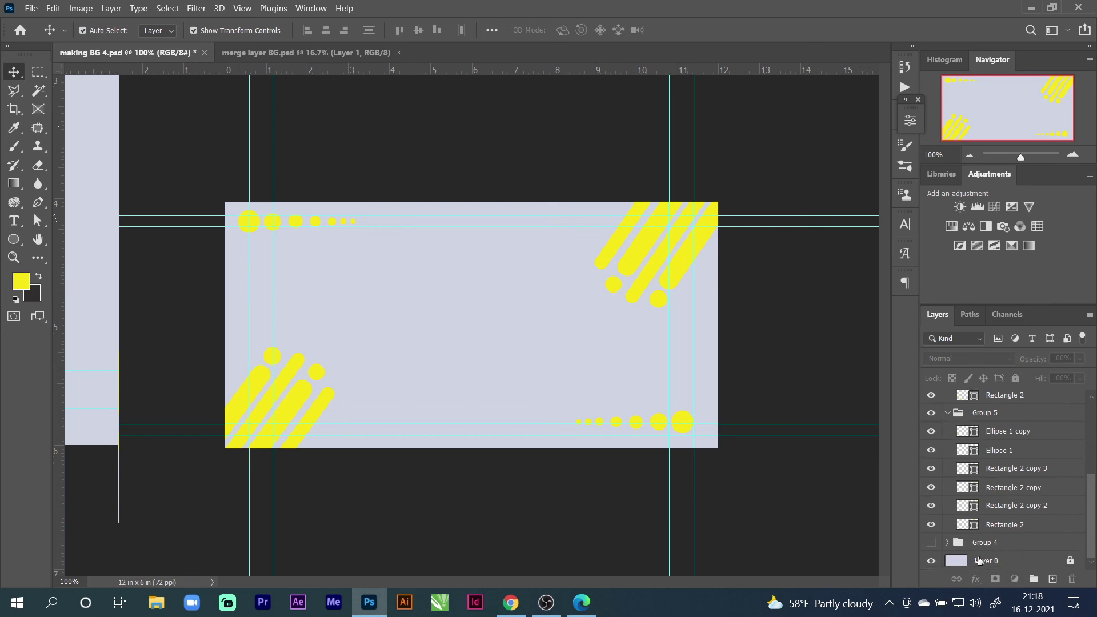
left_click(978, 560)
left_click(26, 286)
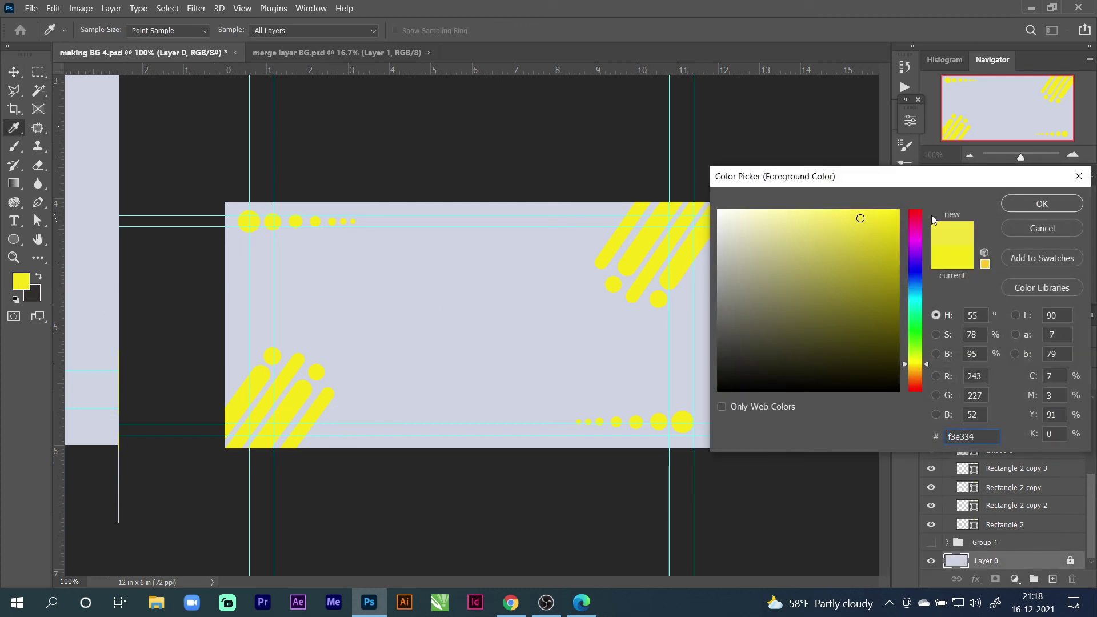
left_click(1023, 205)
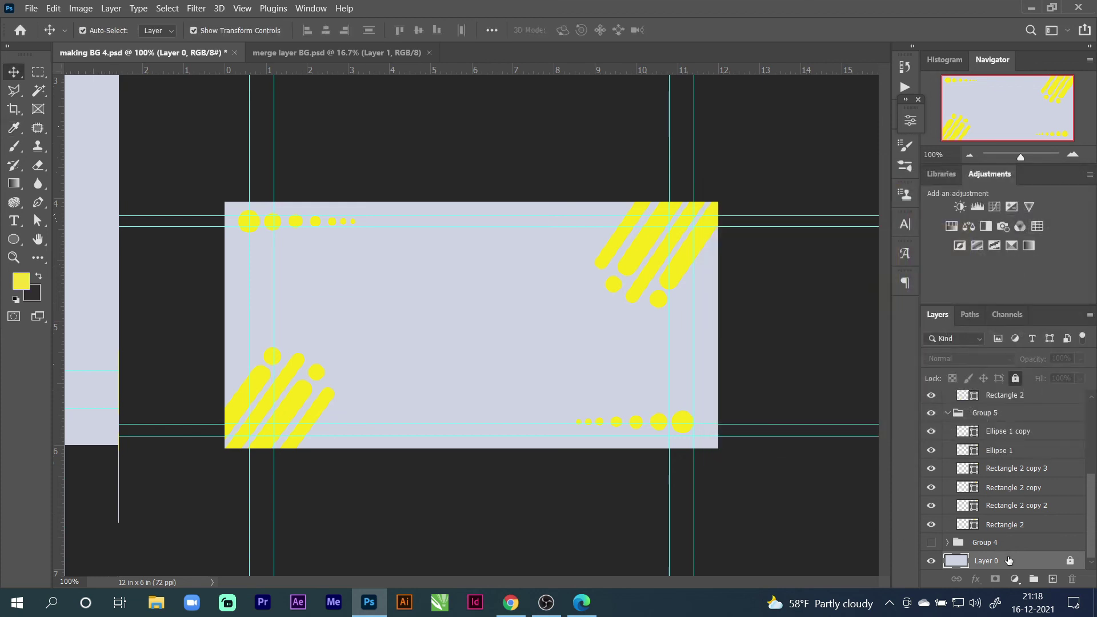
left_click(978, 567)
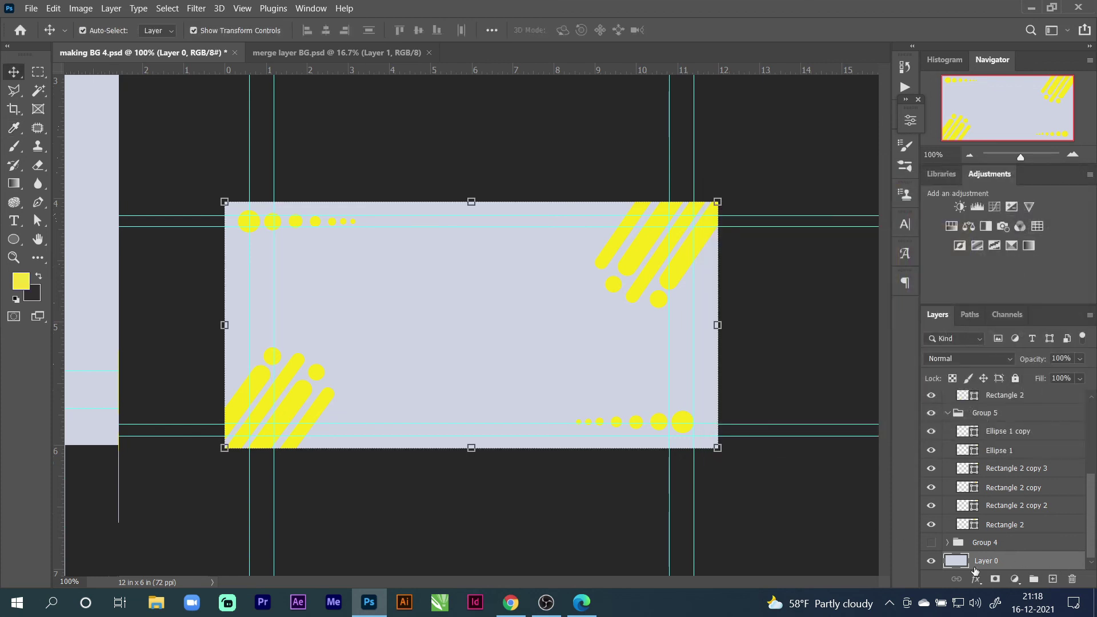
key("alt+BackSpace")
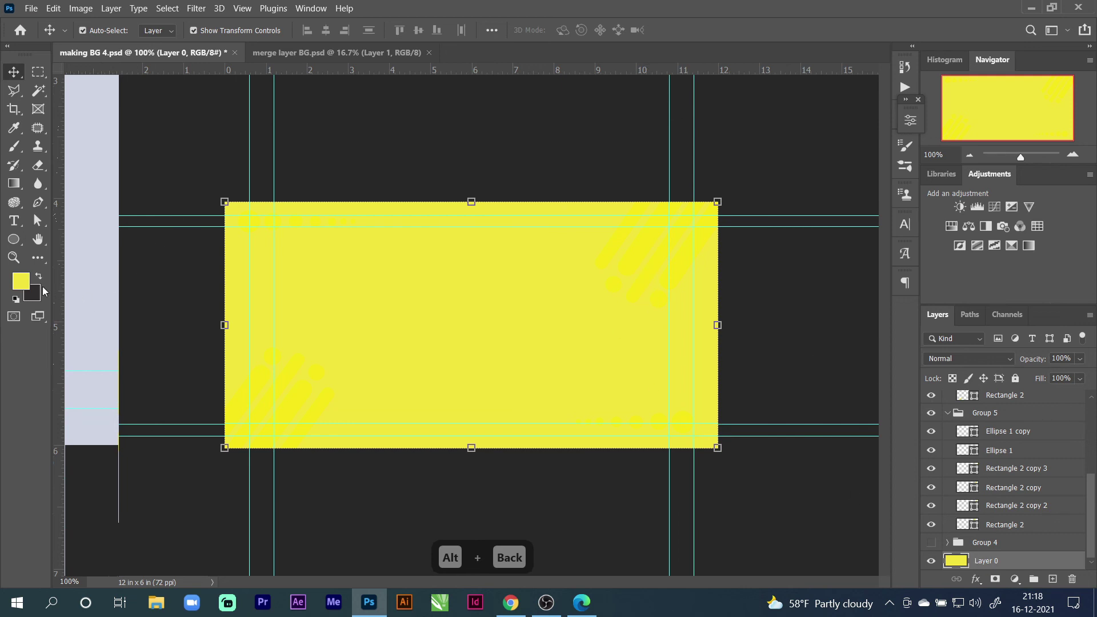
Set the foreground color to the paler yellow #e8dc58 and refill Layer 0 with it
left_click(26, 284)
left_click(829, 227)
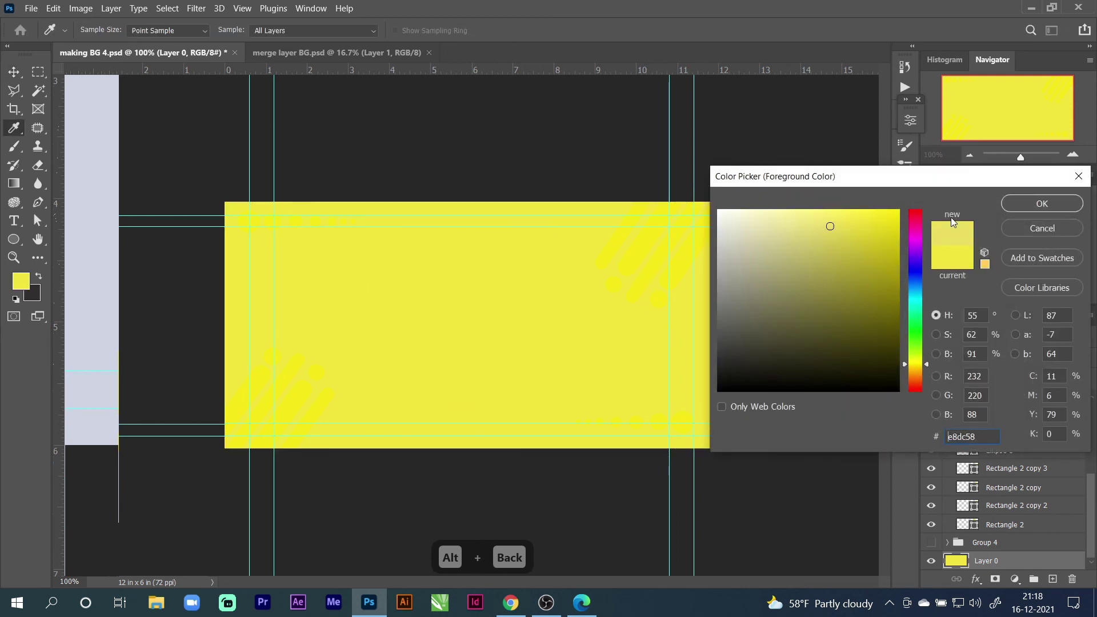
left_click(1042, 203)
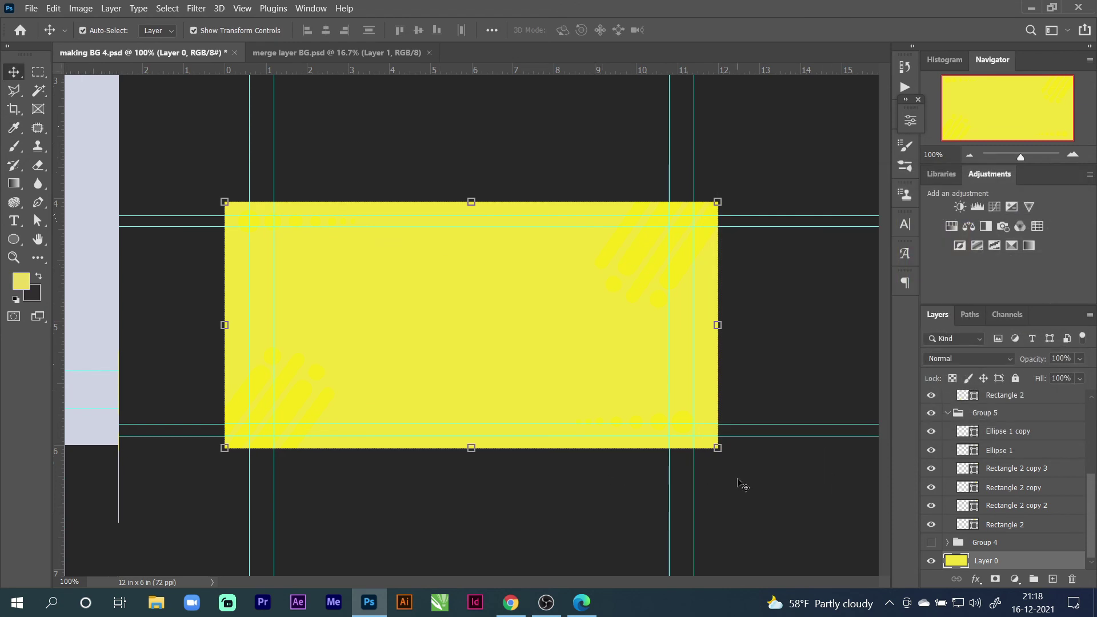
key("alt+BackSpace")
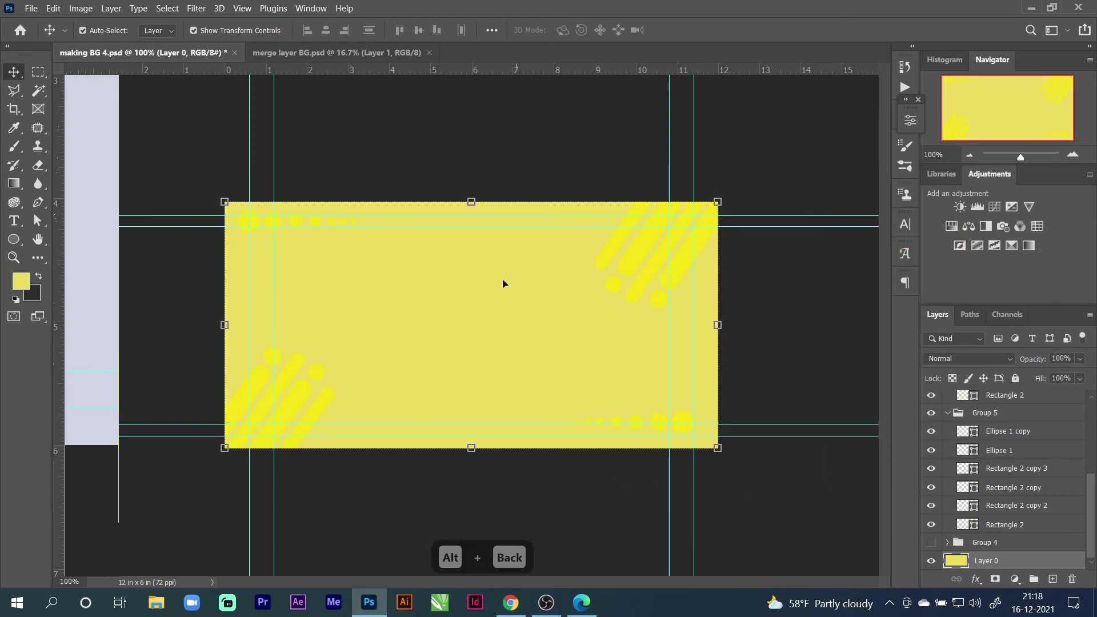
left_click(396, 163)
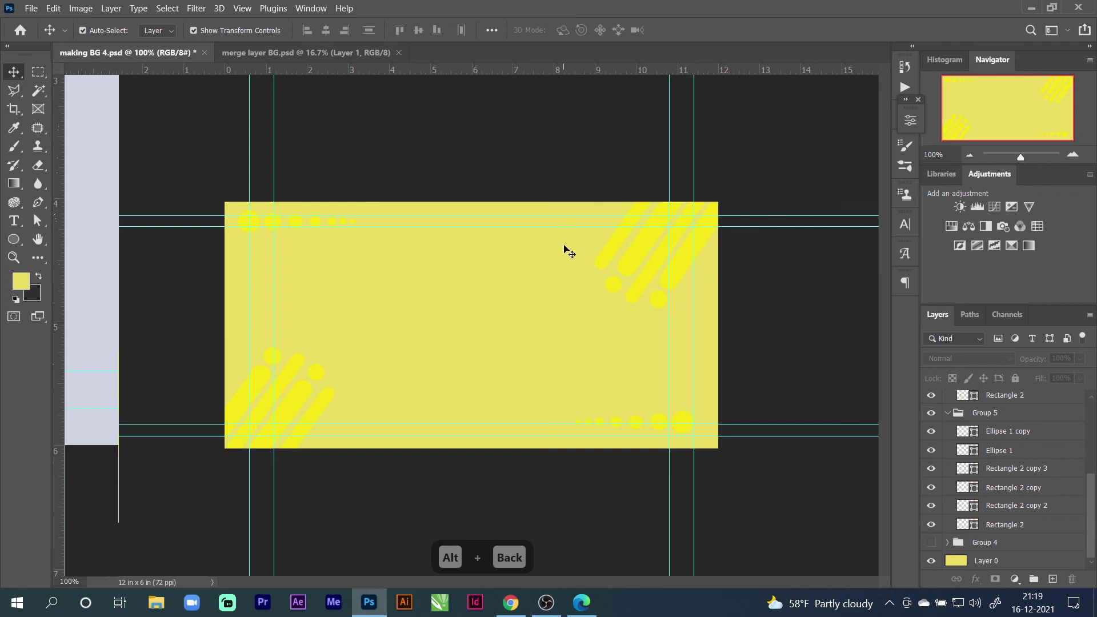
Lock the yellow background Layer 0 again and deselect it
left_click(481, 371)
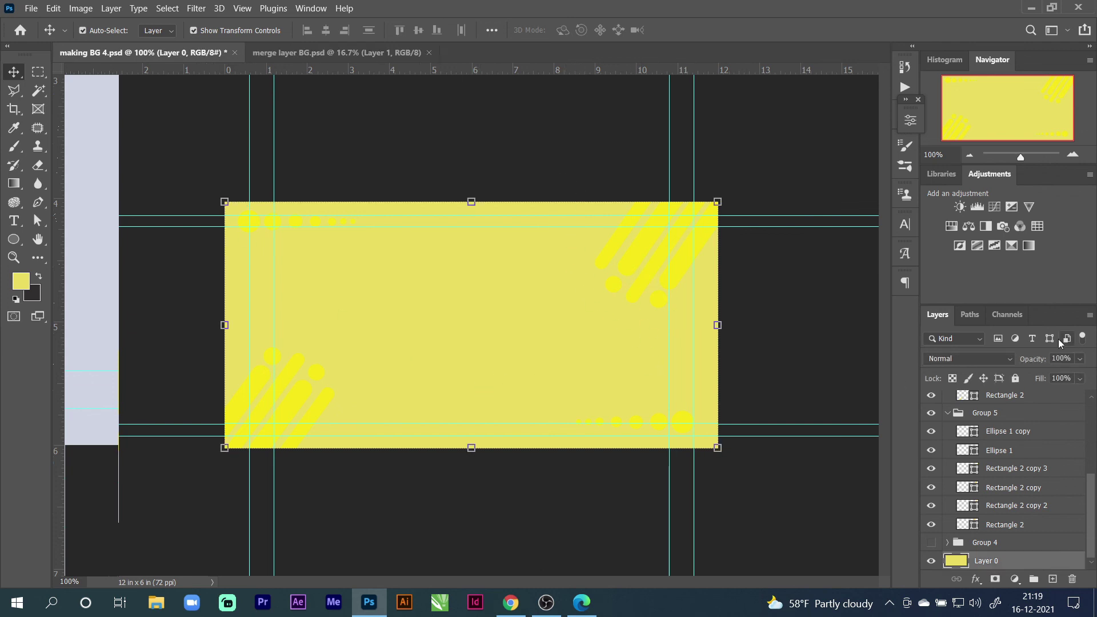
left_click(1015, 378)
left_click(234, 165)
Select all the bars and circles, then collapse the expanded Group 5 copy and Group 5 in the layer list
left_click_drag(220, 123, 753, 503)
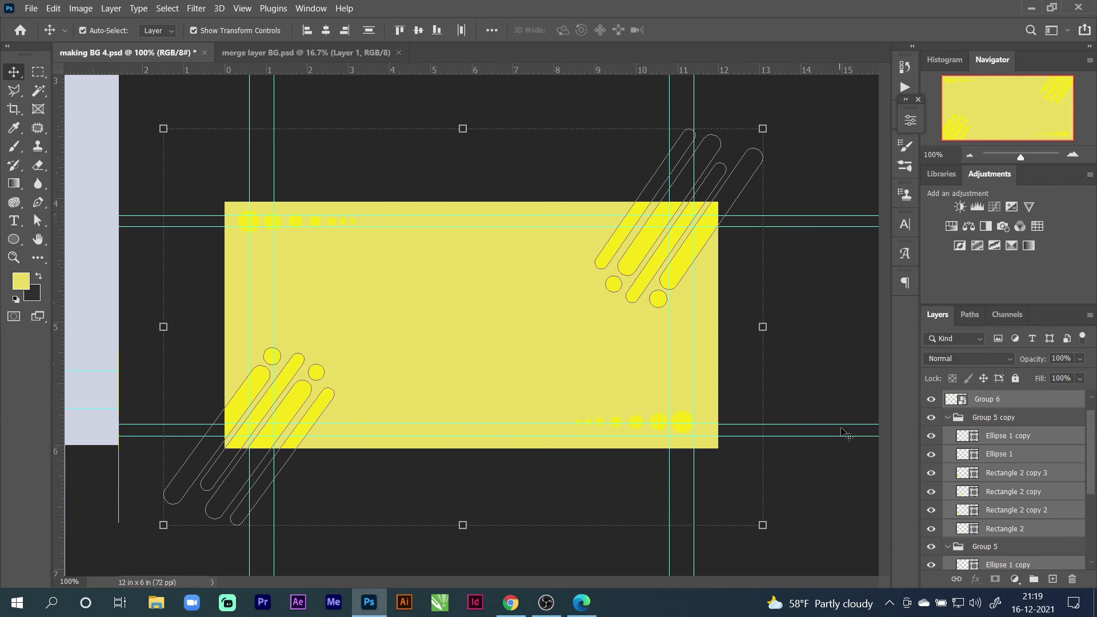
left_click(960, 420)
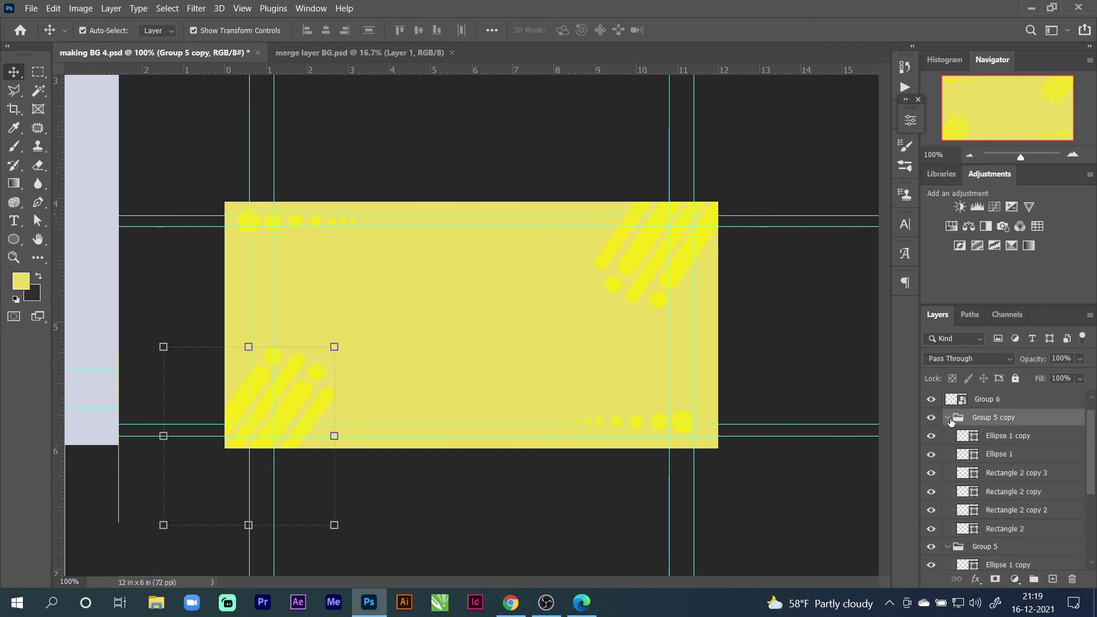
left_click(947, 418)
left_click(949, 437)
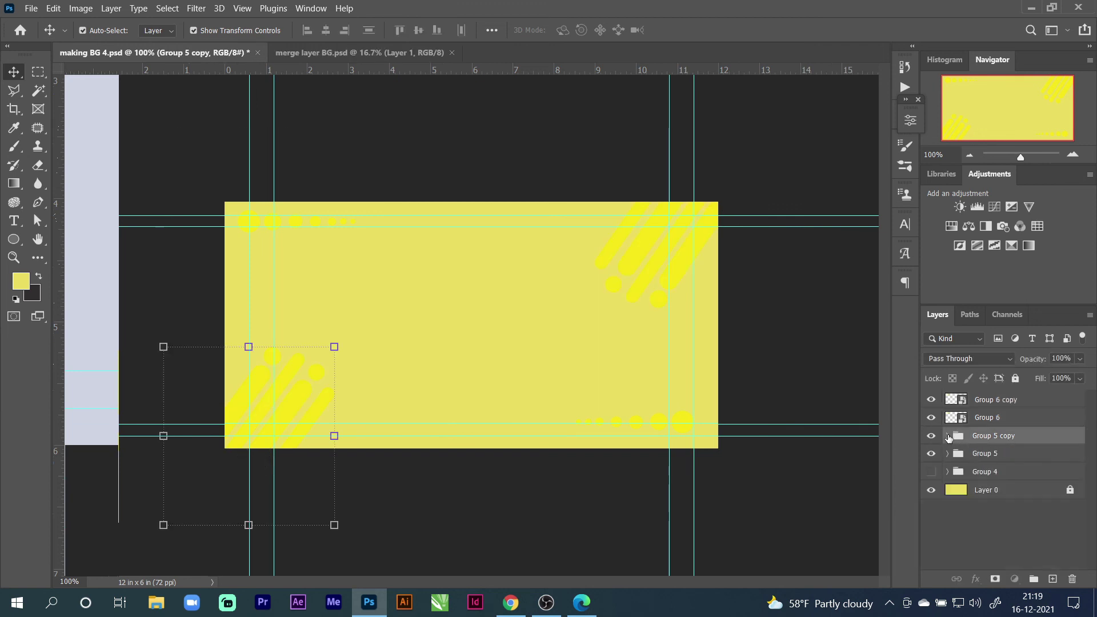
Convert the Group 5 copy and Group 5 layer groups to smart objects
right_click(983, 435)
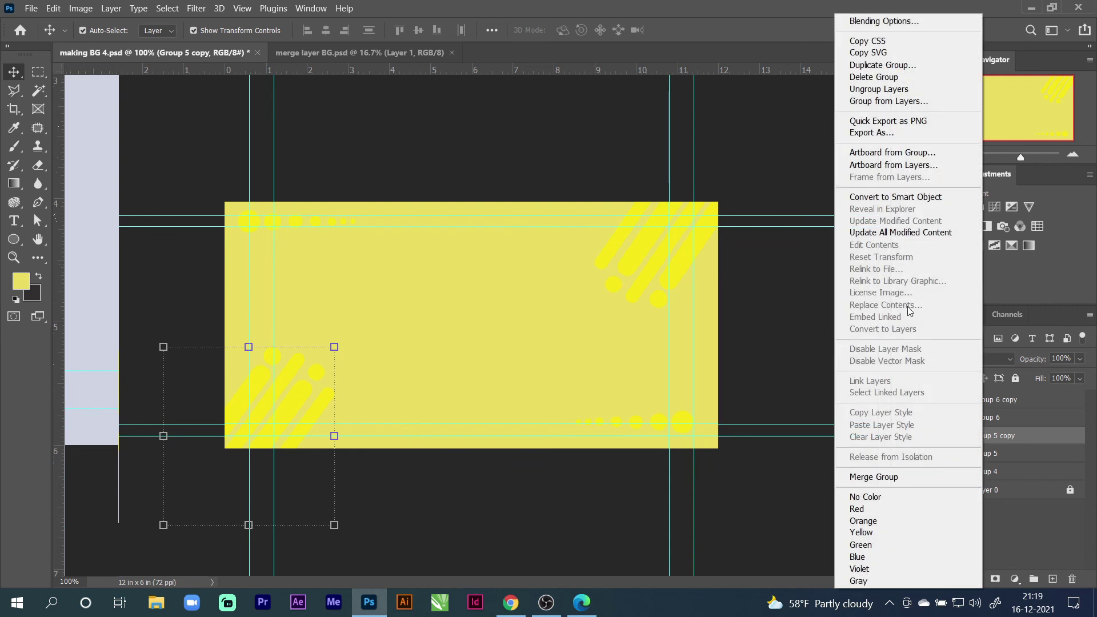
left_click(894, 197)
left_click(965, 456)
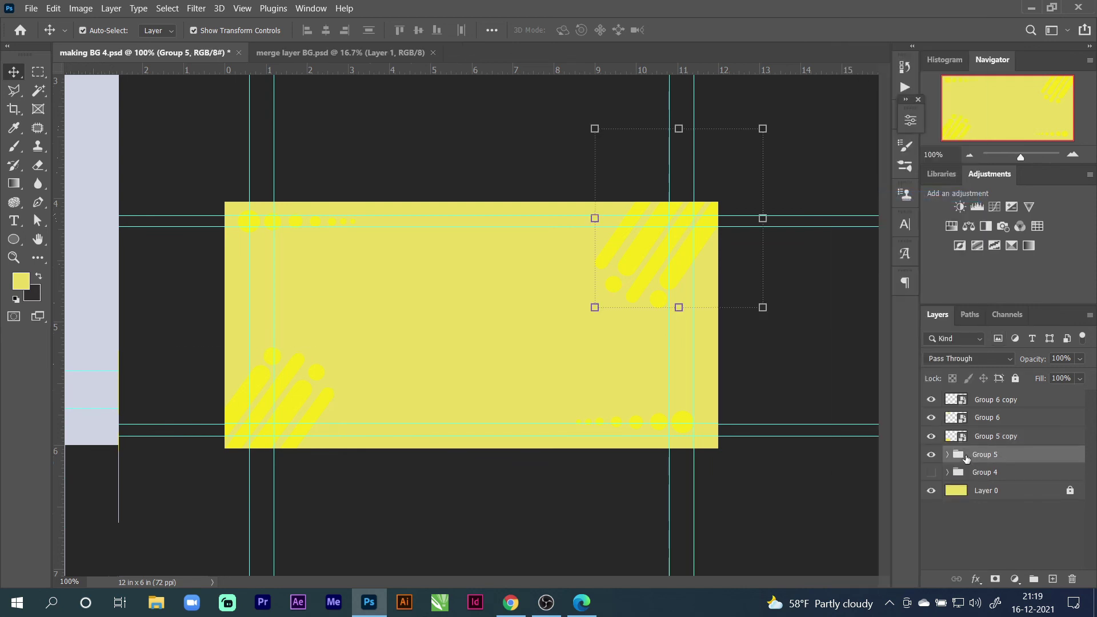
right_click(969, 457)
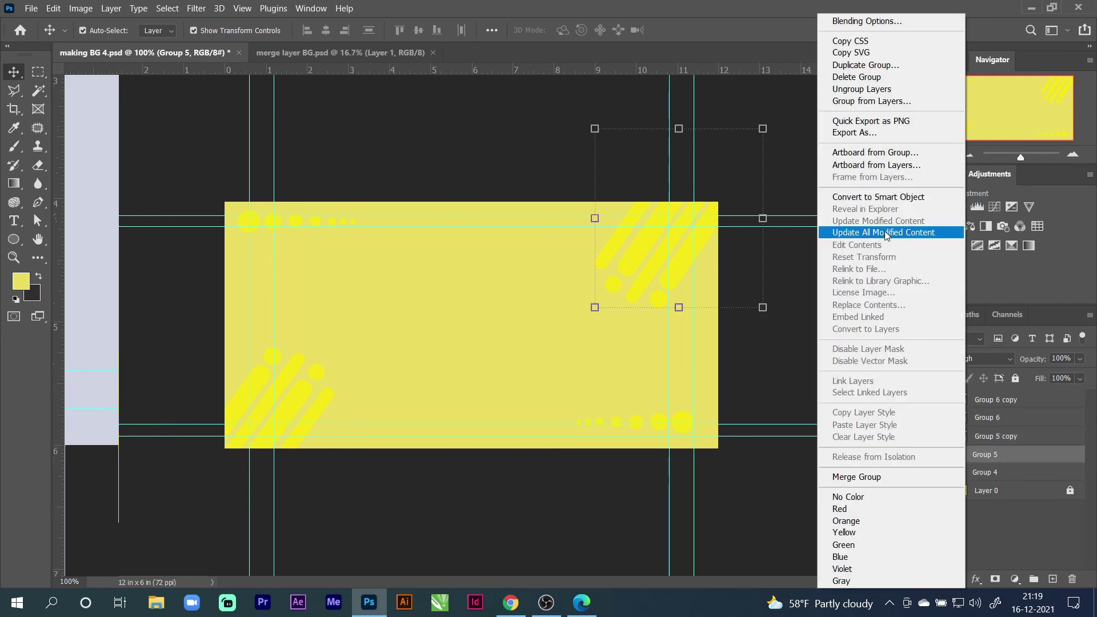
left_click(884, 197)
Add a Drop Shadow layer style to Group 5, trying the Dissolve blend mode before choosing Normal
left_click(975, 578)
left_click(980, 577)
left_click_drag(685, 212, 967, 117)
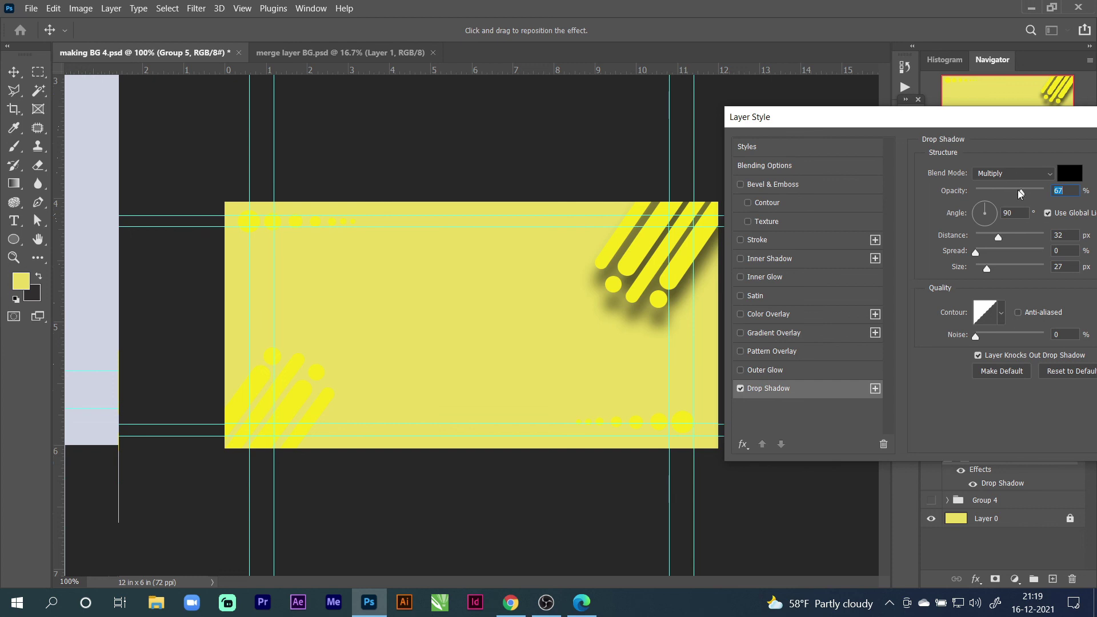
left_click(1027, 178)
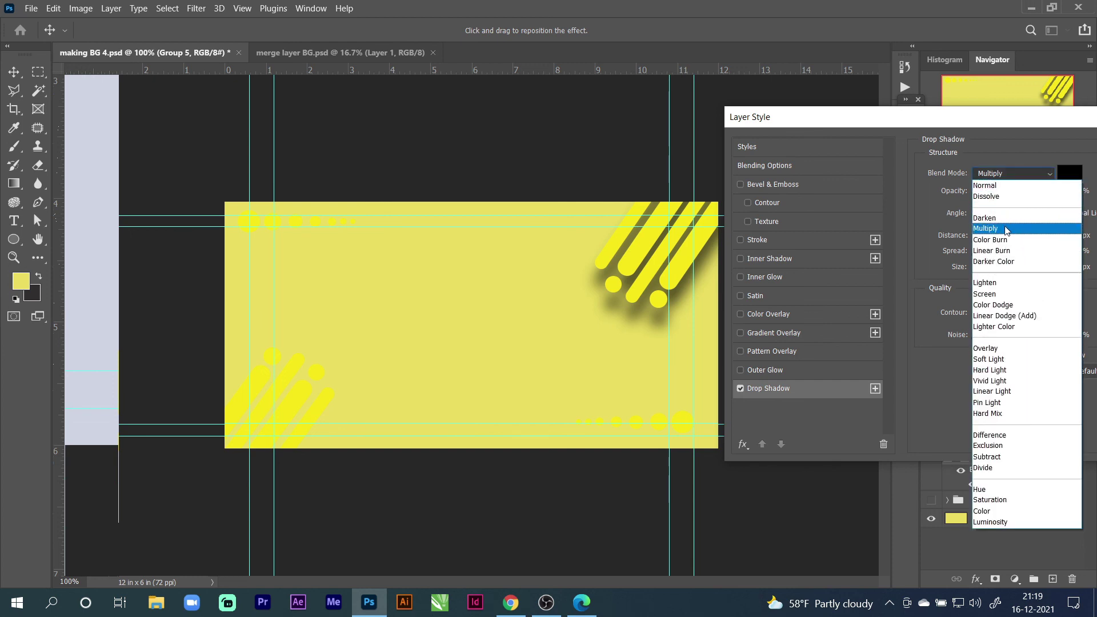
left_click(999, 198)
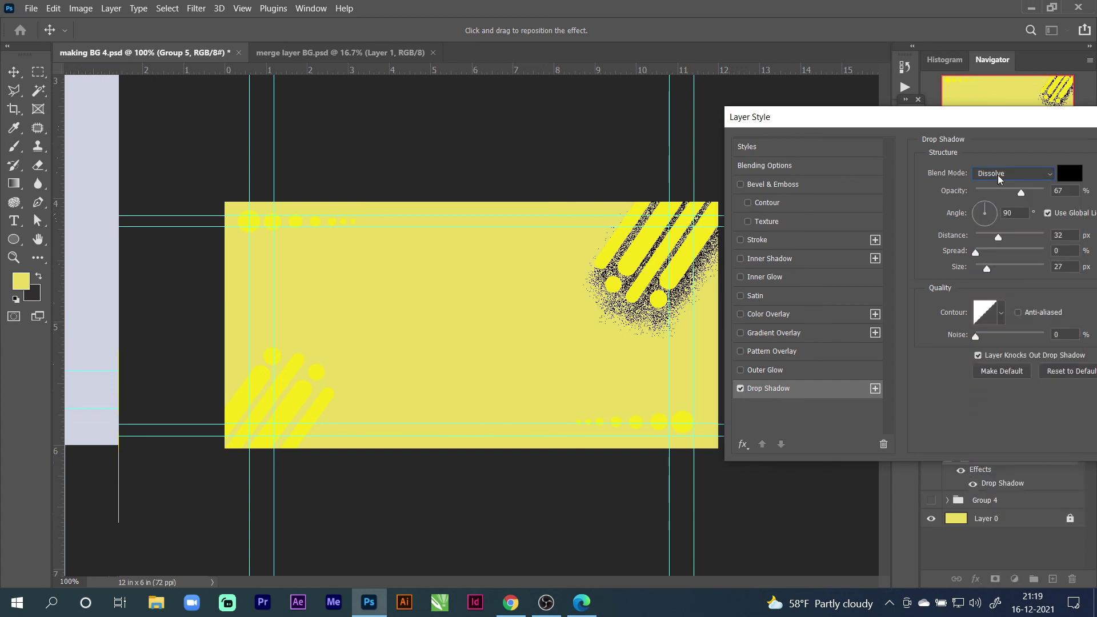
left_click(997, 174)
left_click(991, 185)
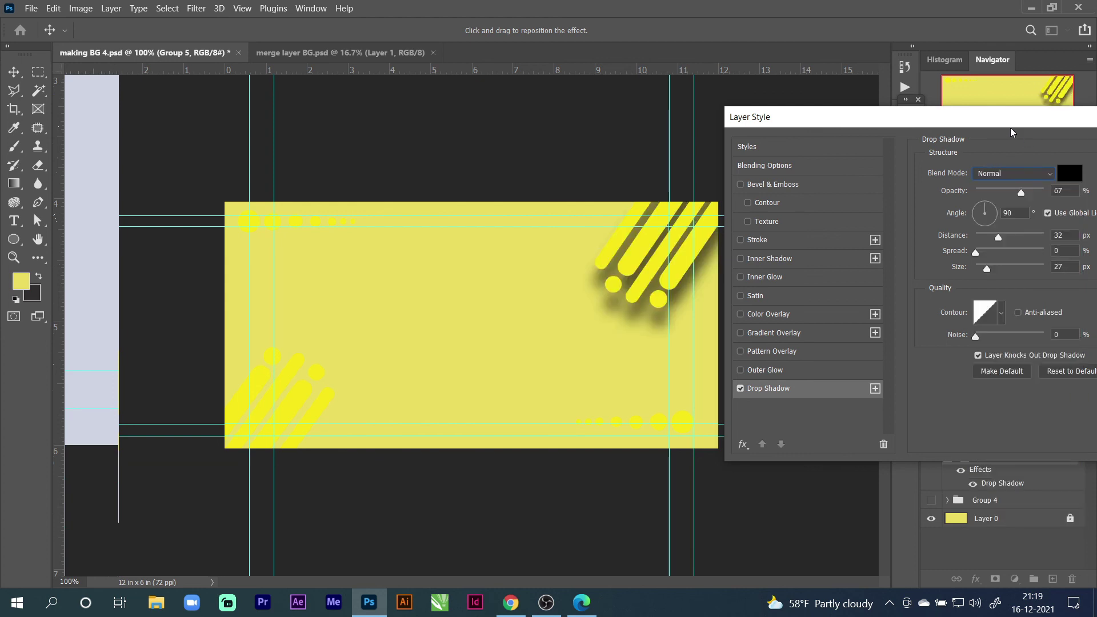
Reduce the Group 5 drop shadow to 18% opacity and 19 px distance, and apply the style
left_click_drag(1011, 133, 852, 131)
left_click_drag(863, 193, 830, 193)
left_click_drag(773, 117, 249, 209)
left_click_drag(317, 330, 307, 330)
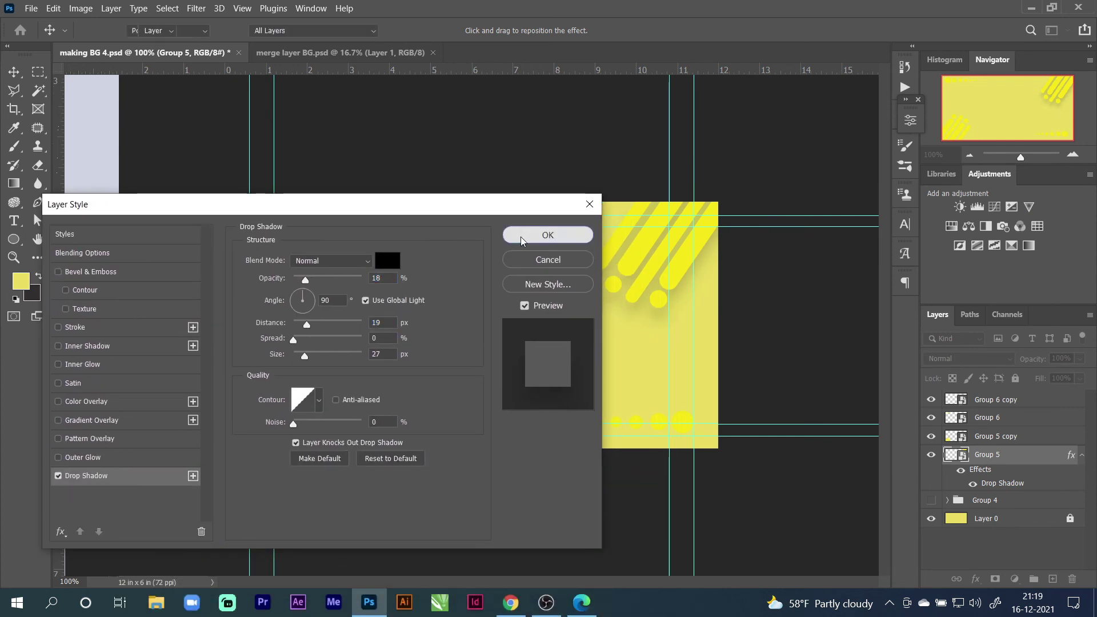
left_click(521, 236)
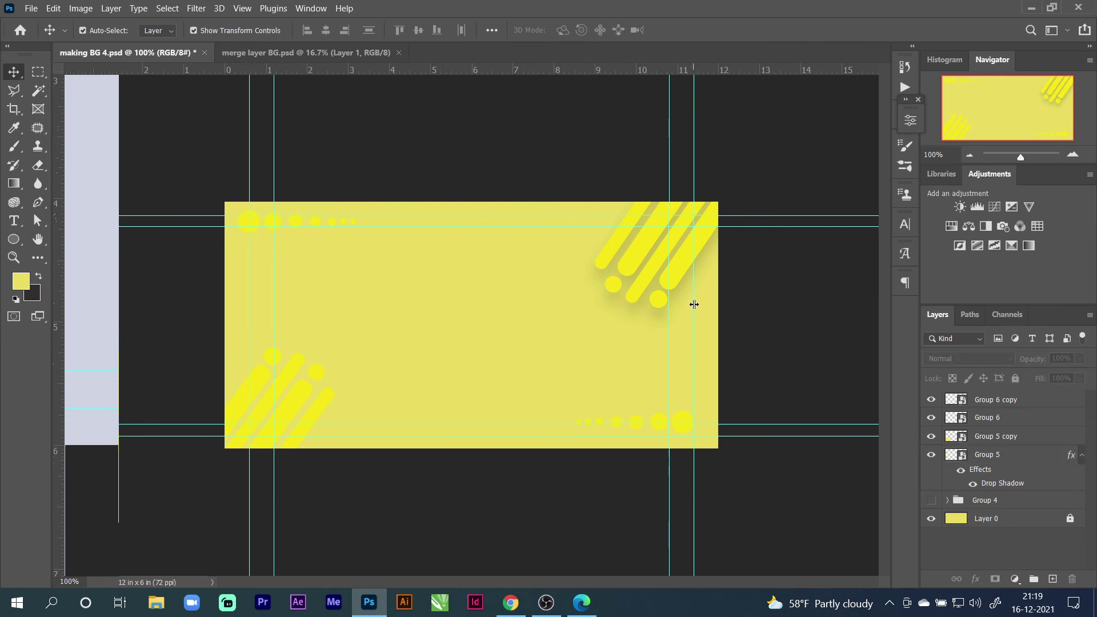
Copy Group 5's drop shadow onto Group 5 copy, Group 6 and Group 6 copy, then deselect everything
left_click(691, 263)
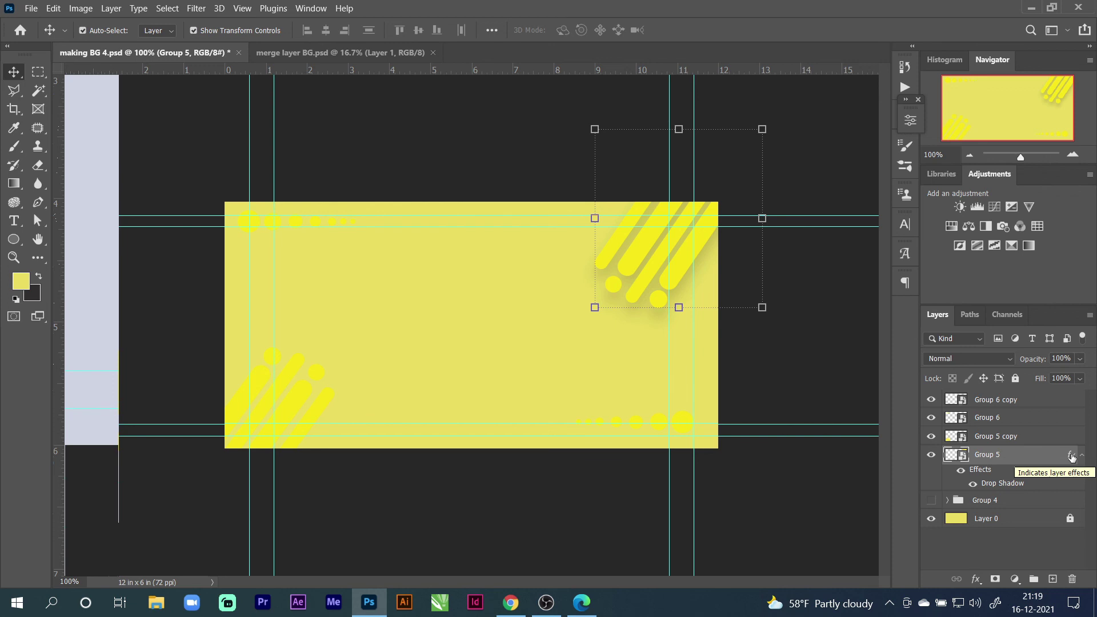
left_click_drag(1071, 457, 1051, 440)
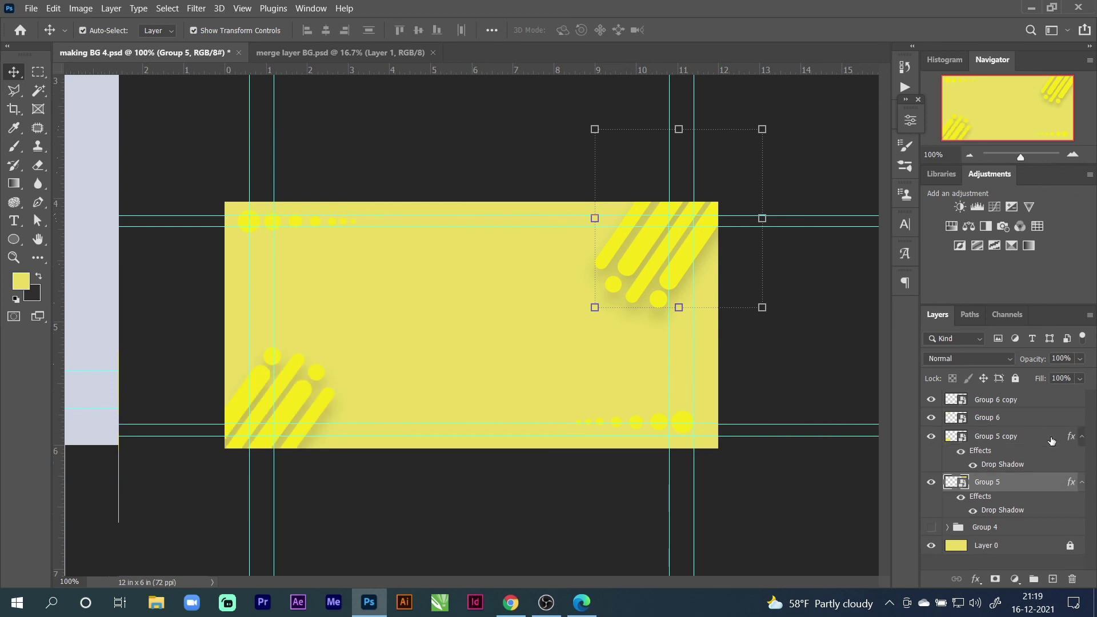
left_click(1072, 440)
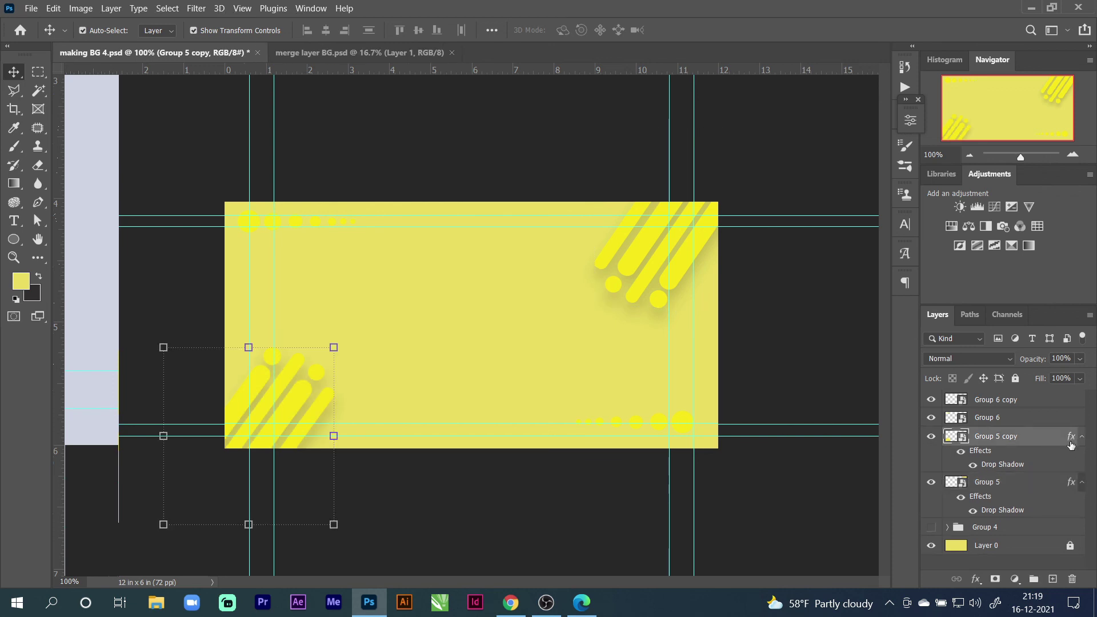
left_click_drag(1072, 439, 1071, 397)
left_click_drag(189, 177, 819, 500)
left_click(819, 500)
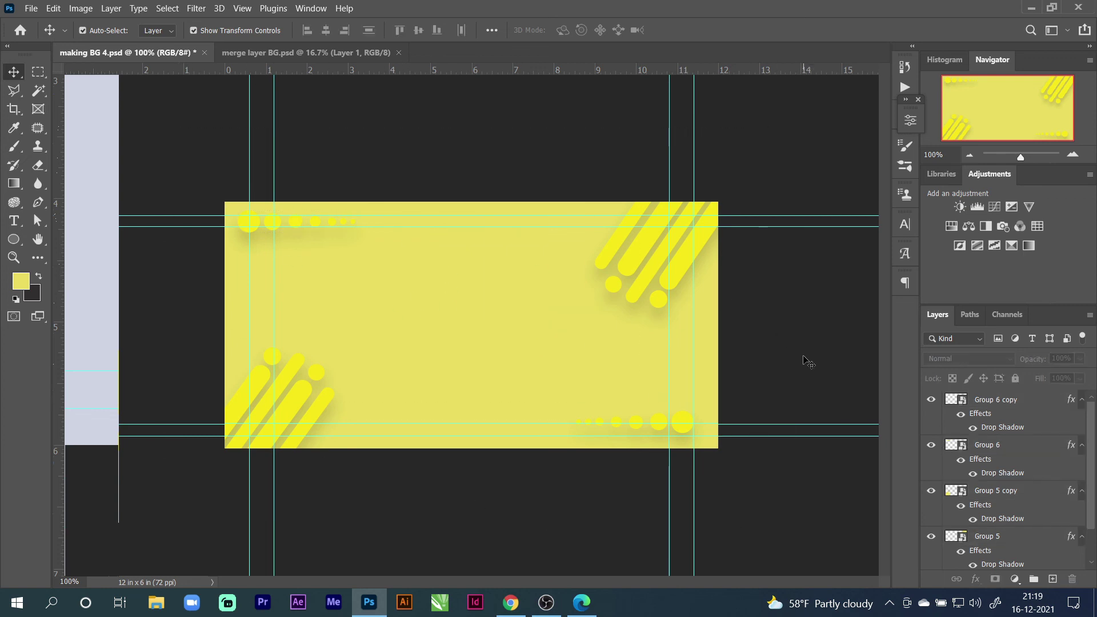
Close making BG 4.psd and dock the floating collapsed panel group with the other panel icons
left_click(204, 53)
left_click(570, 237)
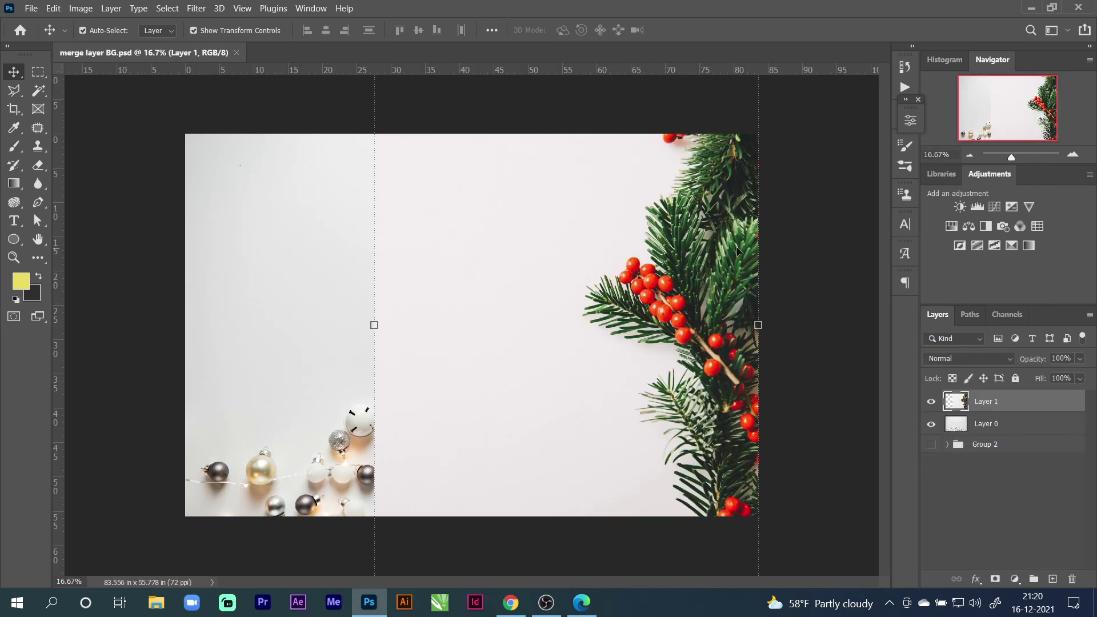
left_click(969, 155)
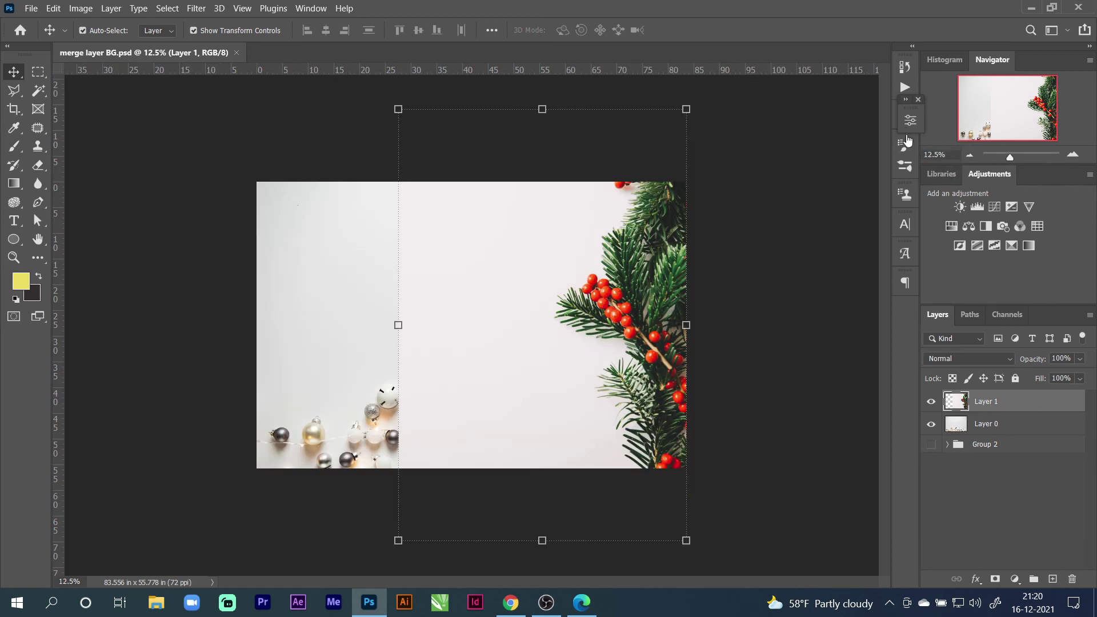
left_click_drag(909, 108, 905, 140)
left_click(796, 170)
left_click(530, 327)
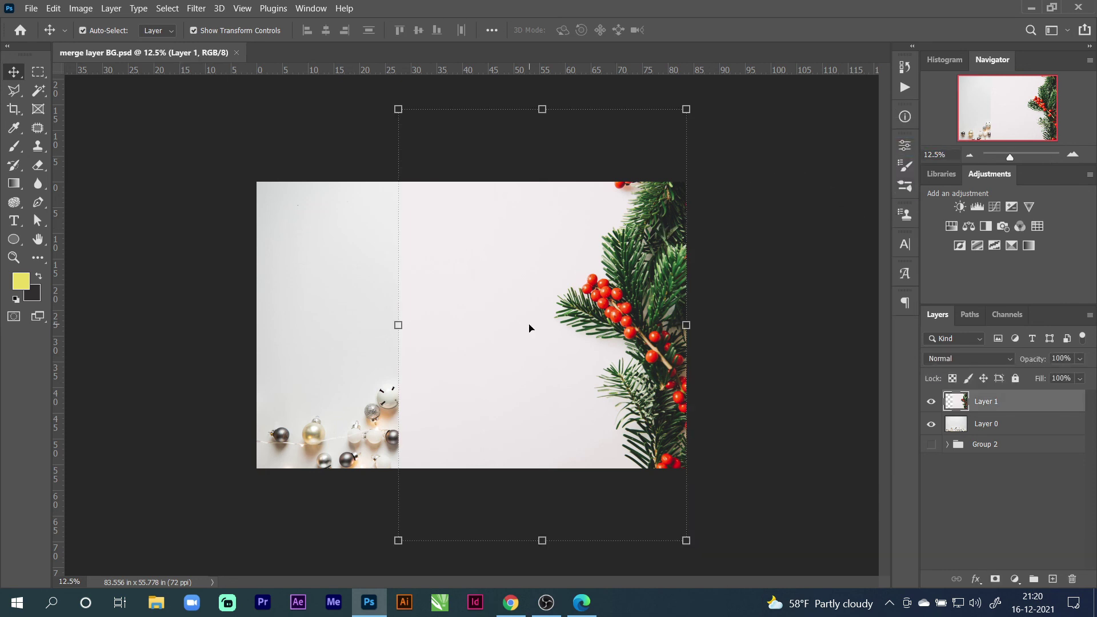
Examine the seam between the ornament photo and the pine branch photo in merge layer BG.psd
left_click(1072, 154)
left_click(1072, 154)
left_click(1073, 154)
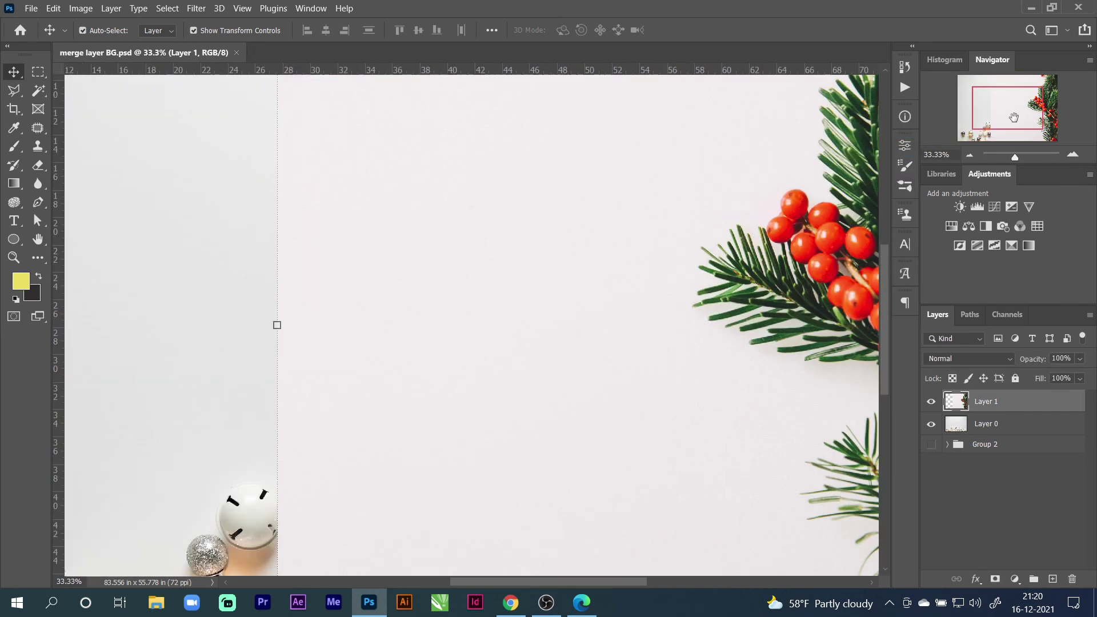
left_click_drag(989, 109, 974, 109)
left_click(387, 300)
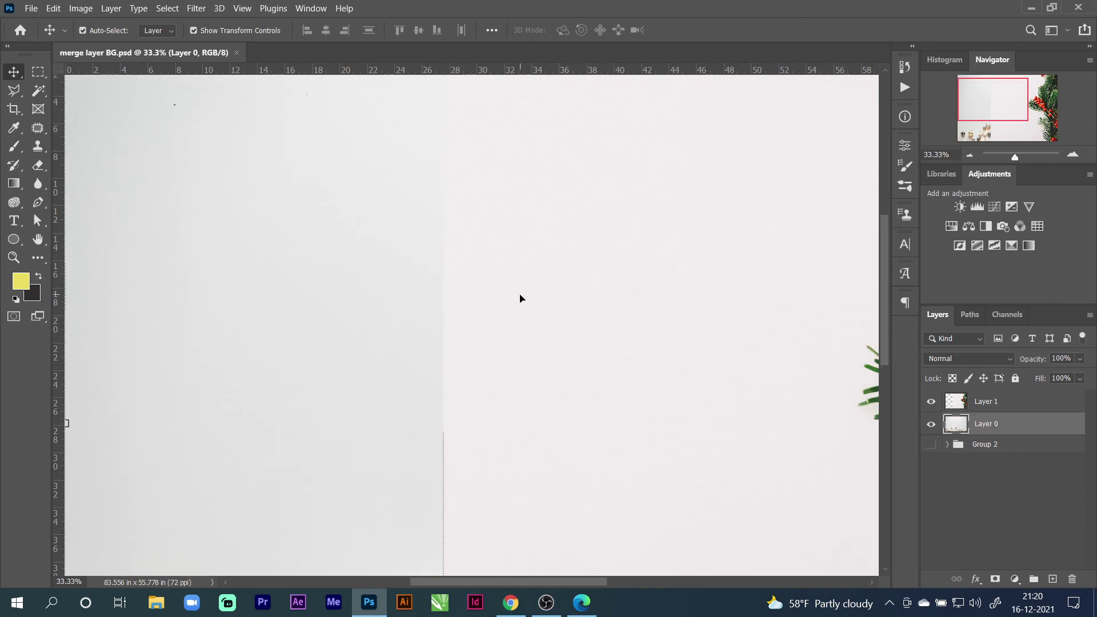
left_click(966, 155)
left_click(966, 156)
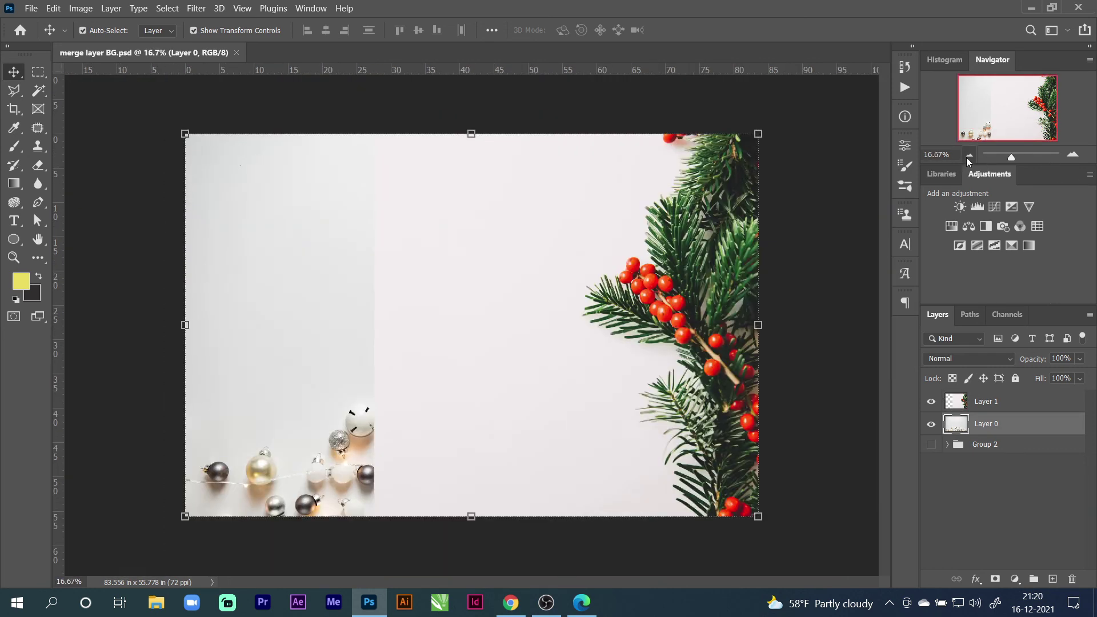
left_click(967, 155)
Rotate the pine branch photo on Layer 1 by -90° and position it to cover the canvas, with the branches along the upper edge
left_click(663, 258)
left_click_drag(703, 113, 377, 215)
left_click_drag(543, 239, 480, 236)
key("Return")
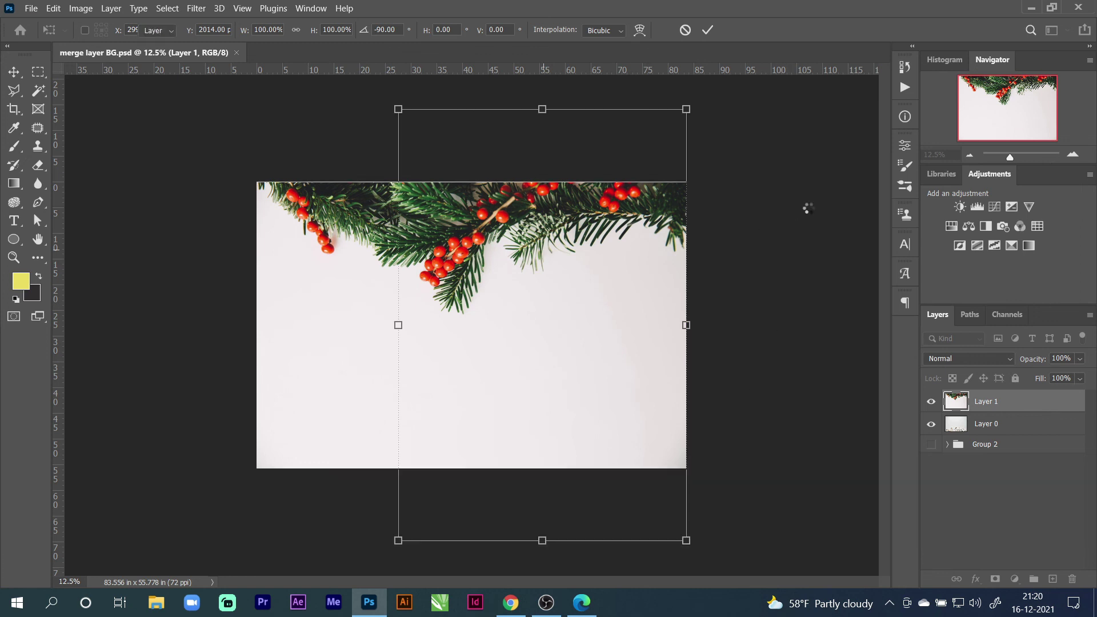
left_click(619, 411)
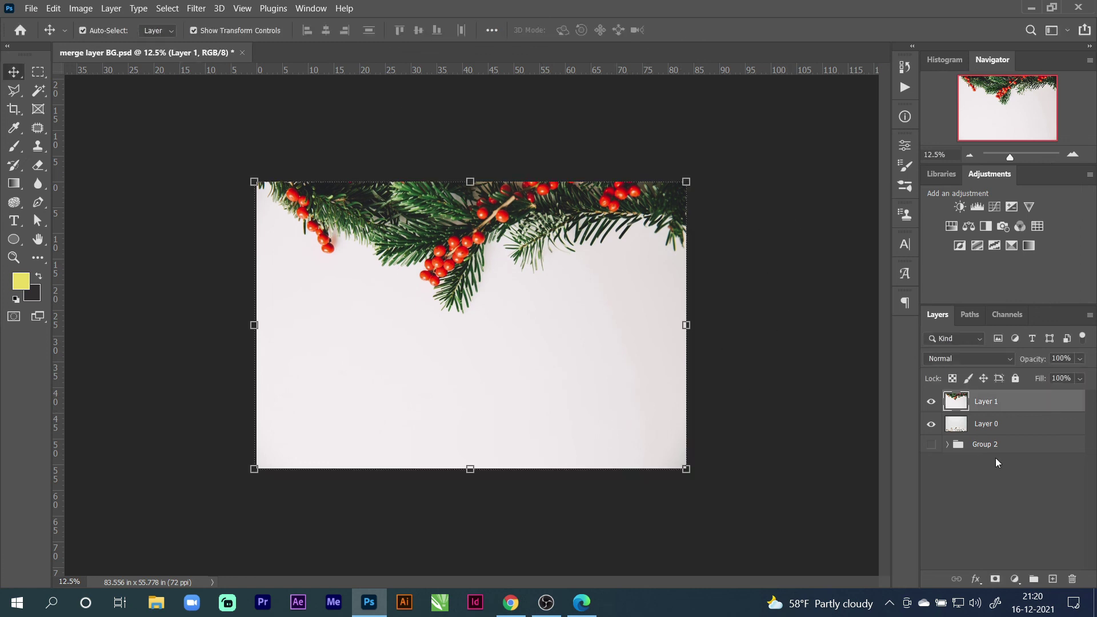
Add a layer mask to Layer 1
left_click(991, 430)
left_click(990, 403)
left_click(994, 579)
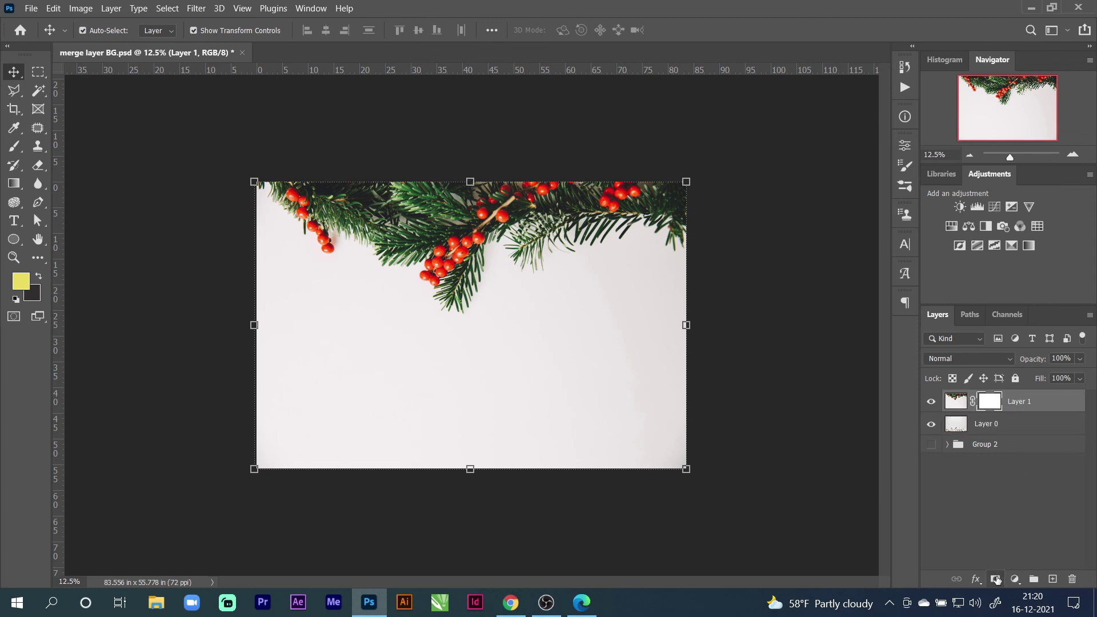
Draw black-to-white linear gradients upward on Layer 1's mask to blend in the ornaments below, then return to the Move tool and deselect
left_click(14, 184)
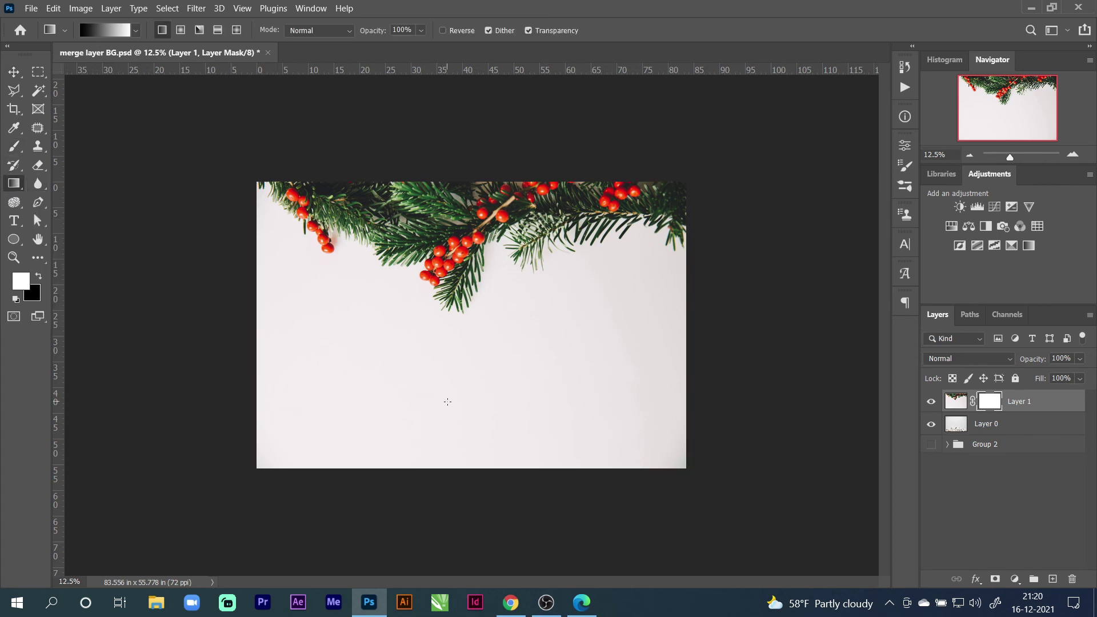
left_click_drag(469, 423, 469, 349)
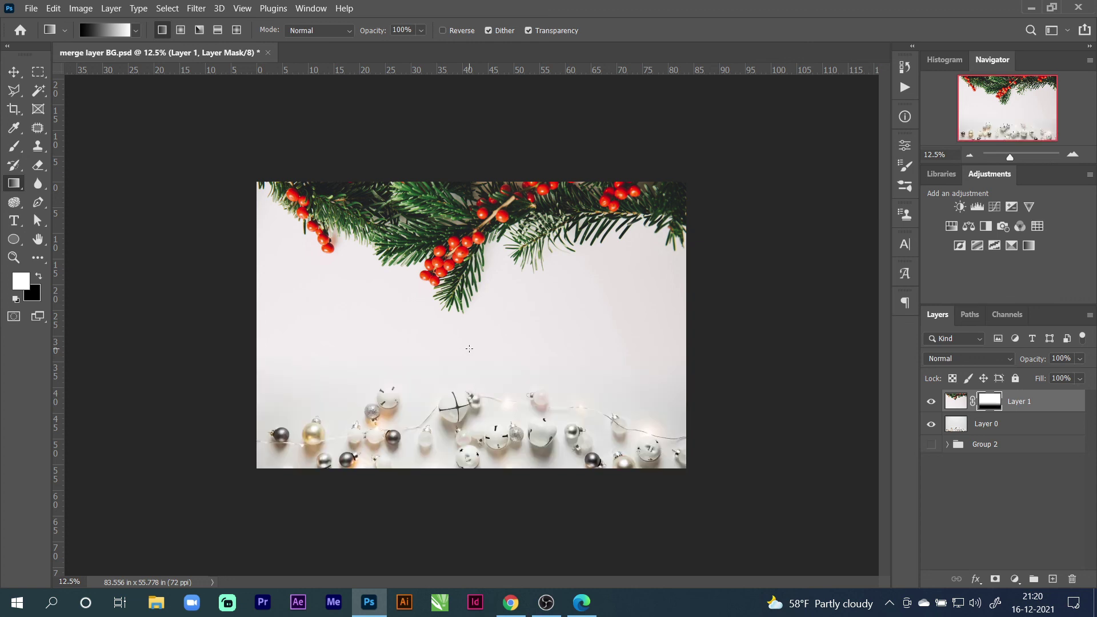
left_click_drag(485, 395, 484, 342)
left_click_drag(469, 418, 474, 321)
left_click(13, 71)
left_click(140, 167)
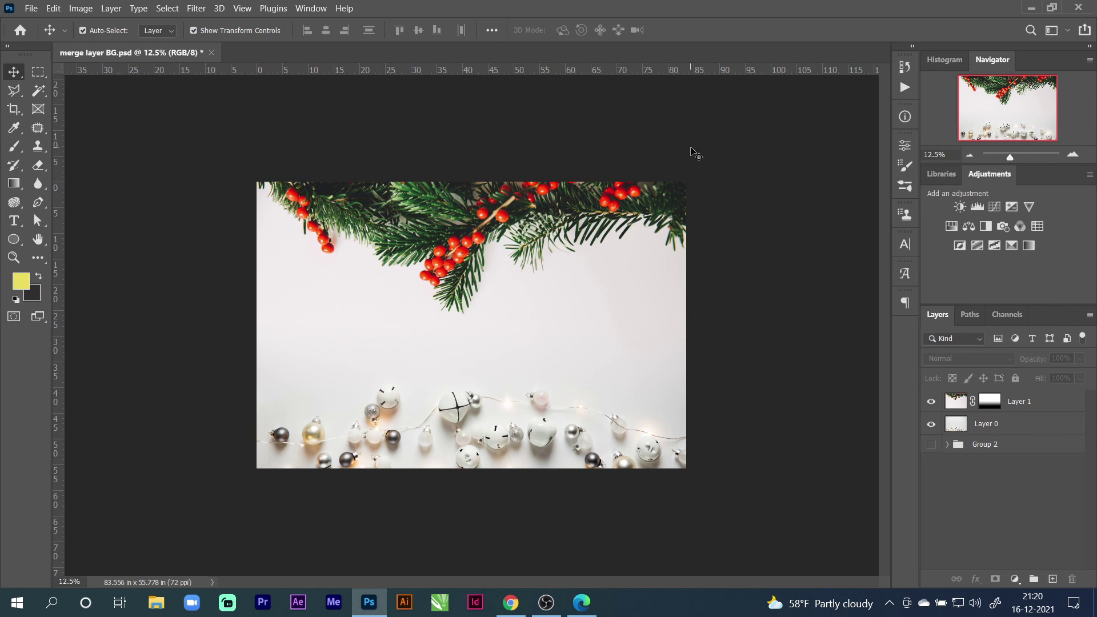
left_click_drag(495, 121, 765, 337)
left_click(824, 289)
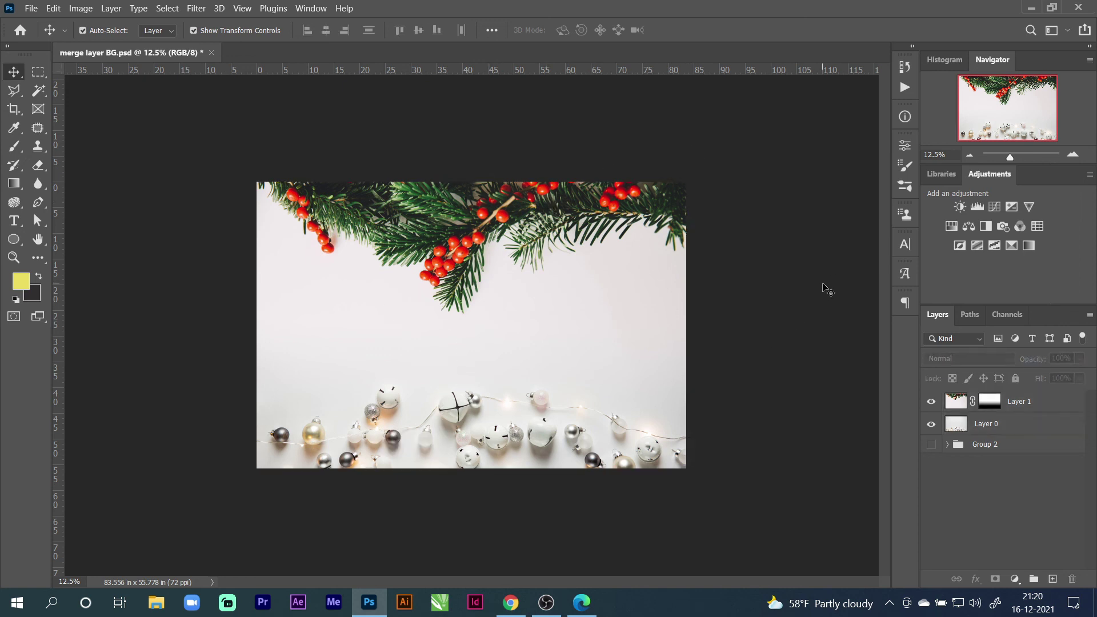